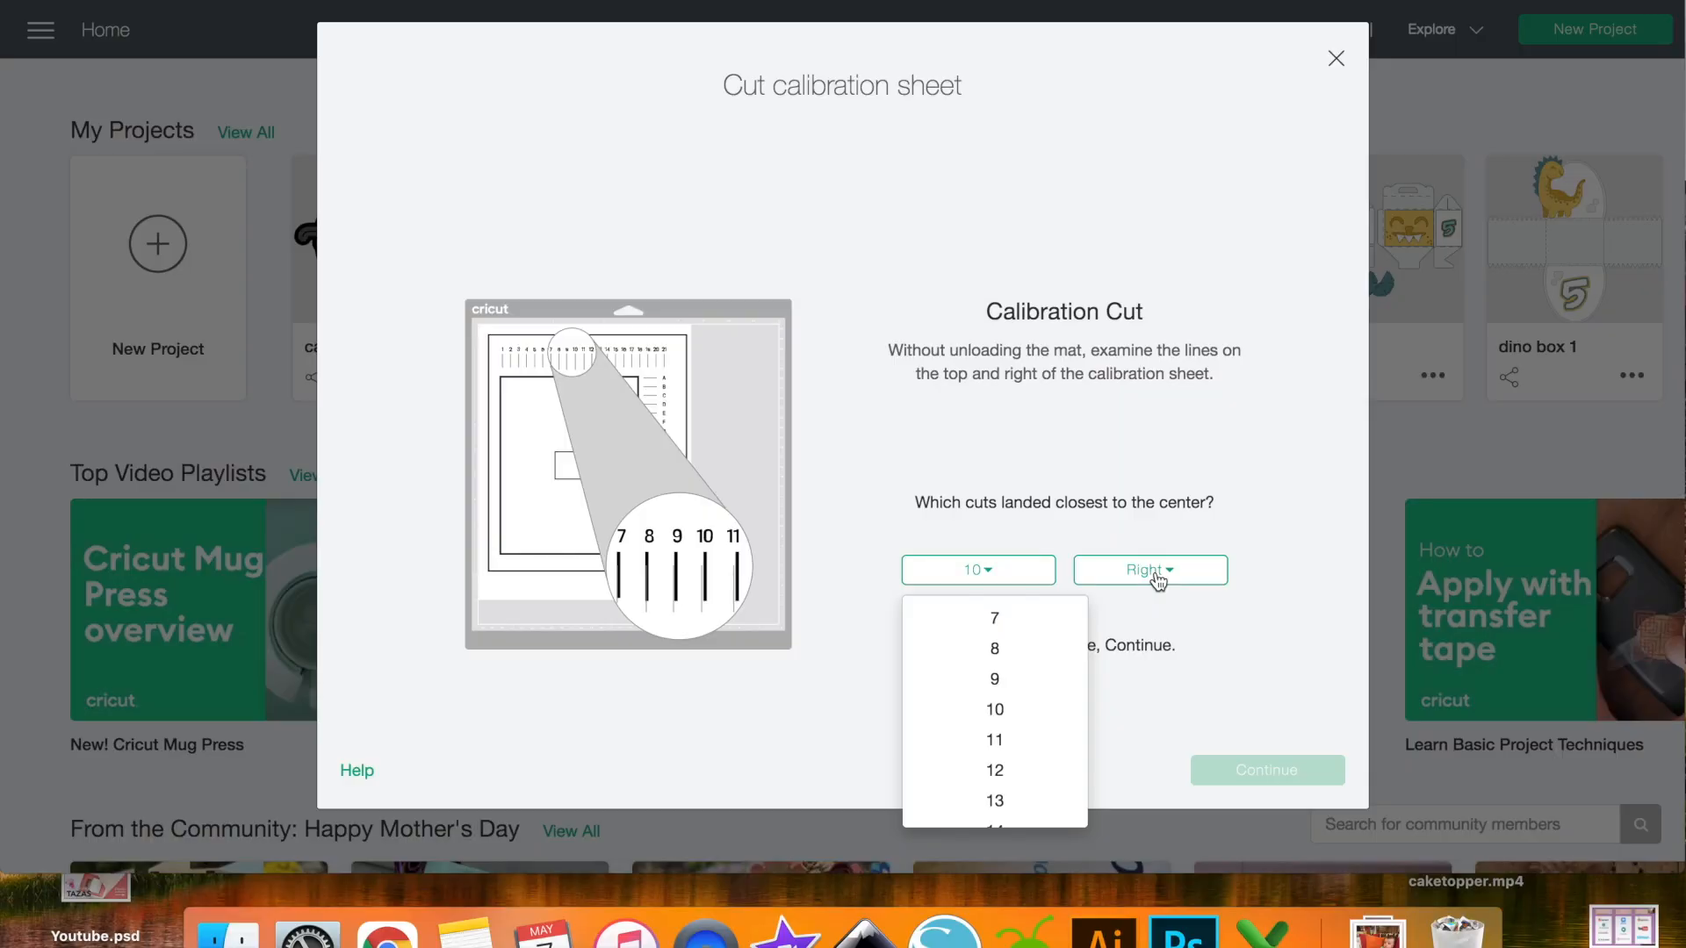
- Choose N as the closest cut on the calibration sheet's right side, continue, and mark Yes for being happy with the confirmation cut
click(1182, 656)
click(1146, 572)
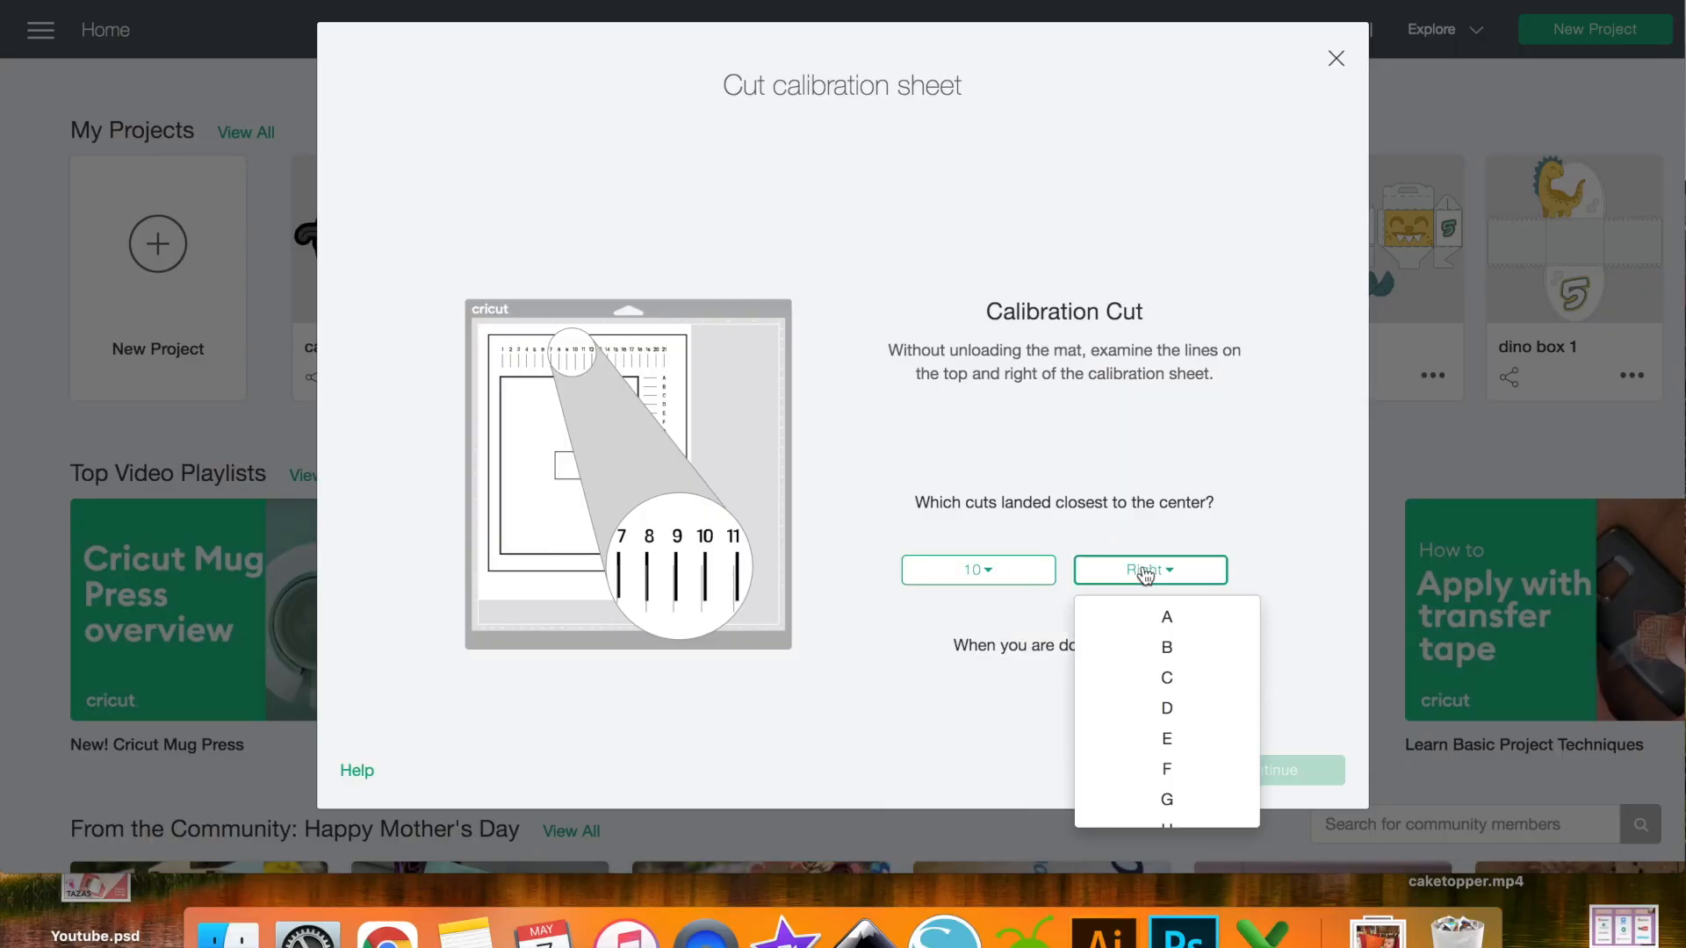
scroll(1176, 737, down, 3)
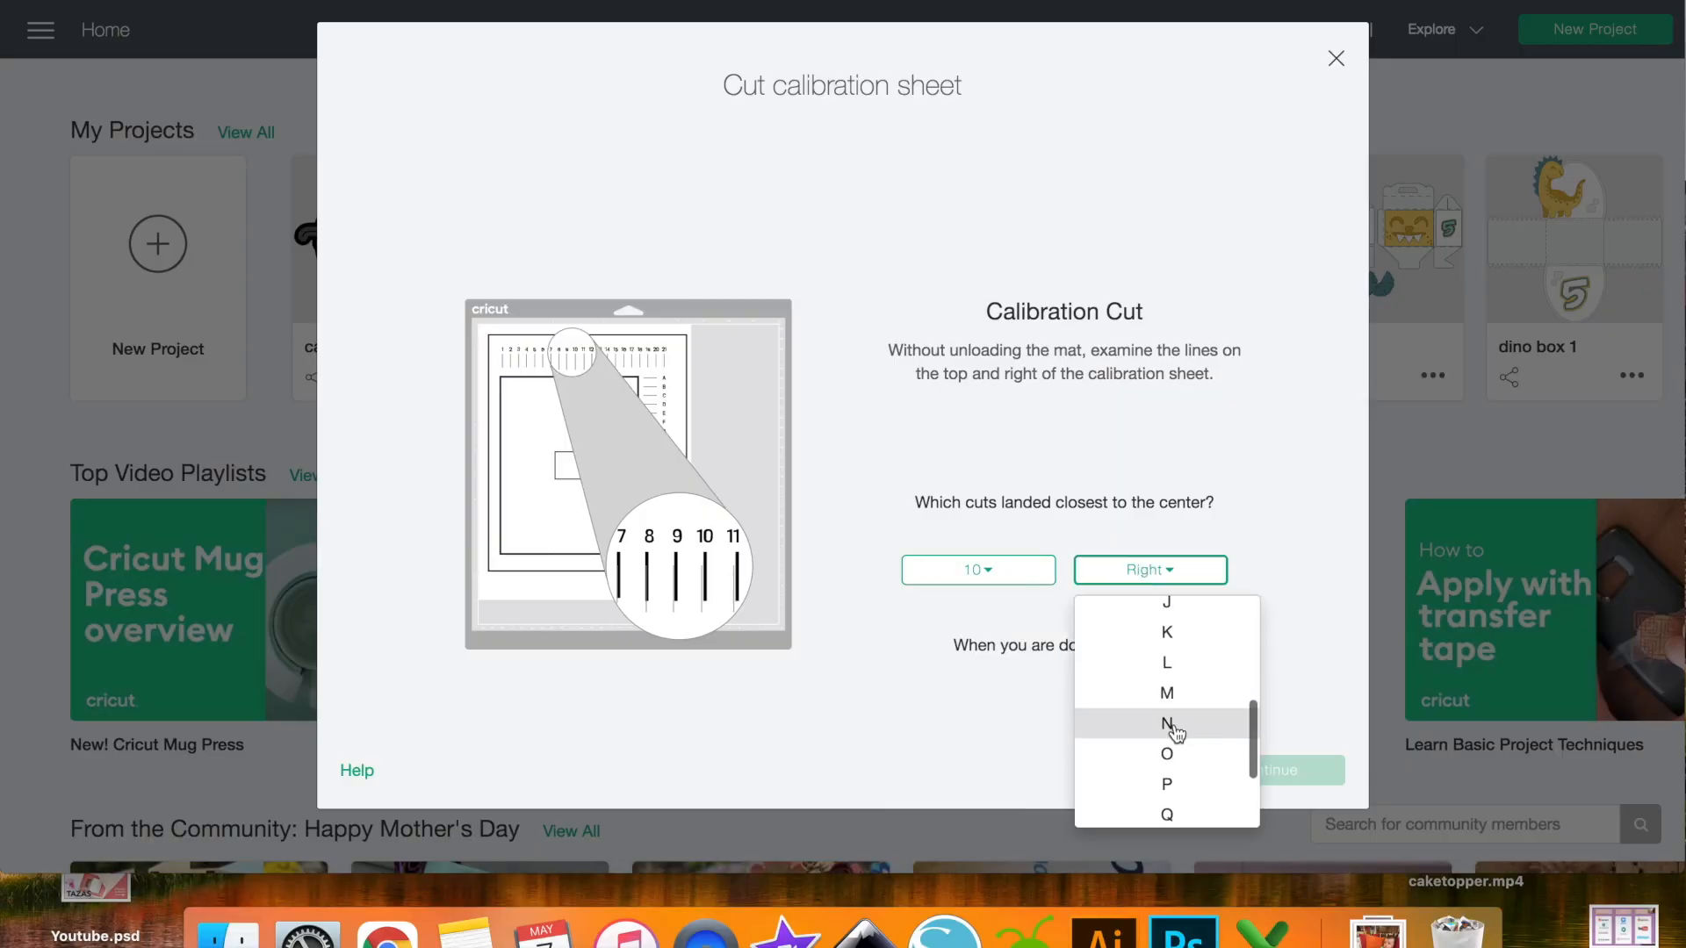
click(1172, 723)
click(1246, 768)
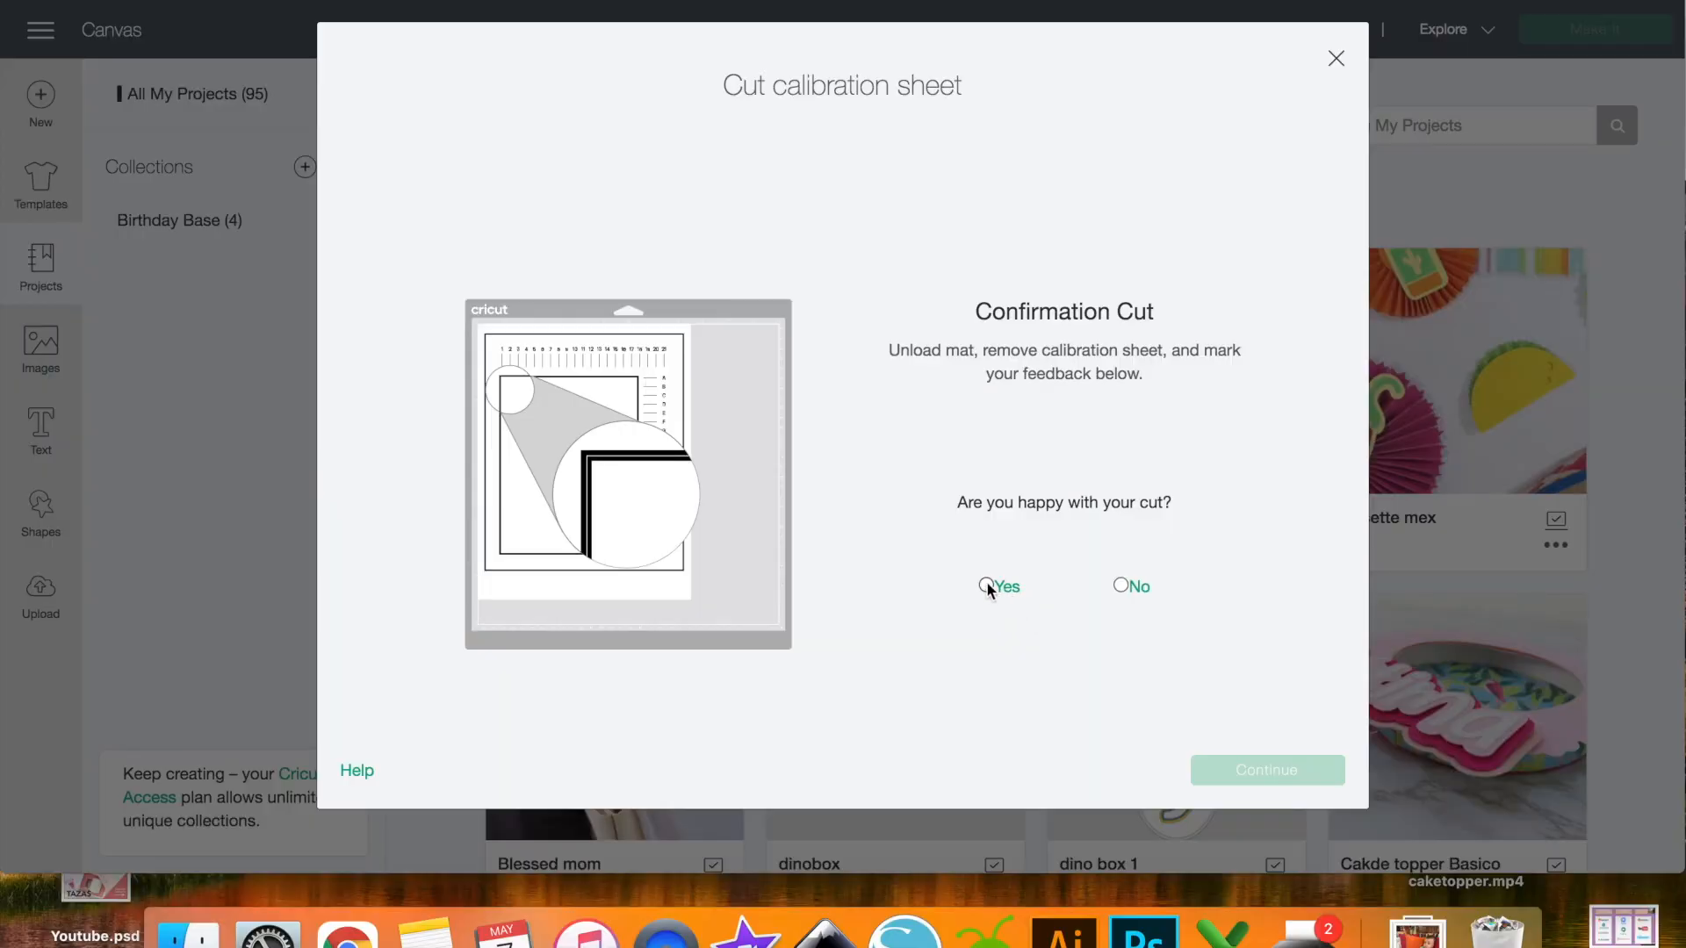
click(984, 583)
click(1232, 778)
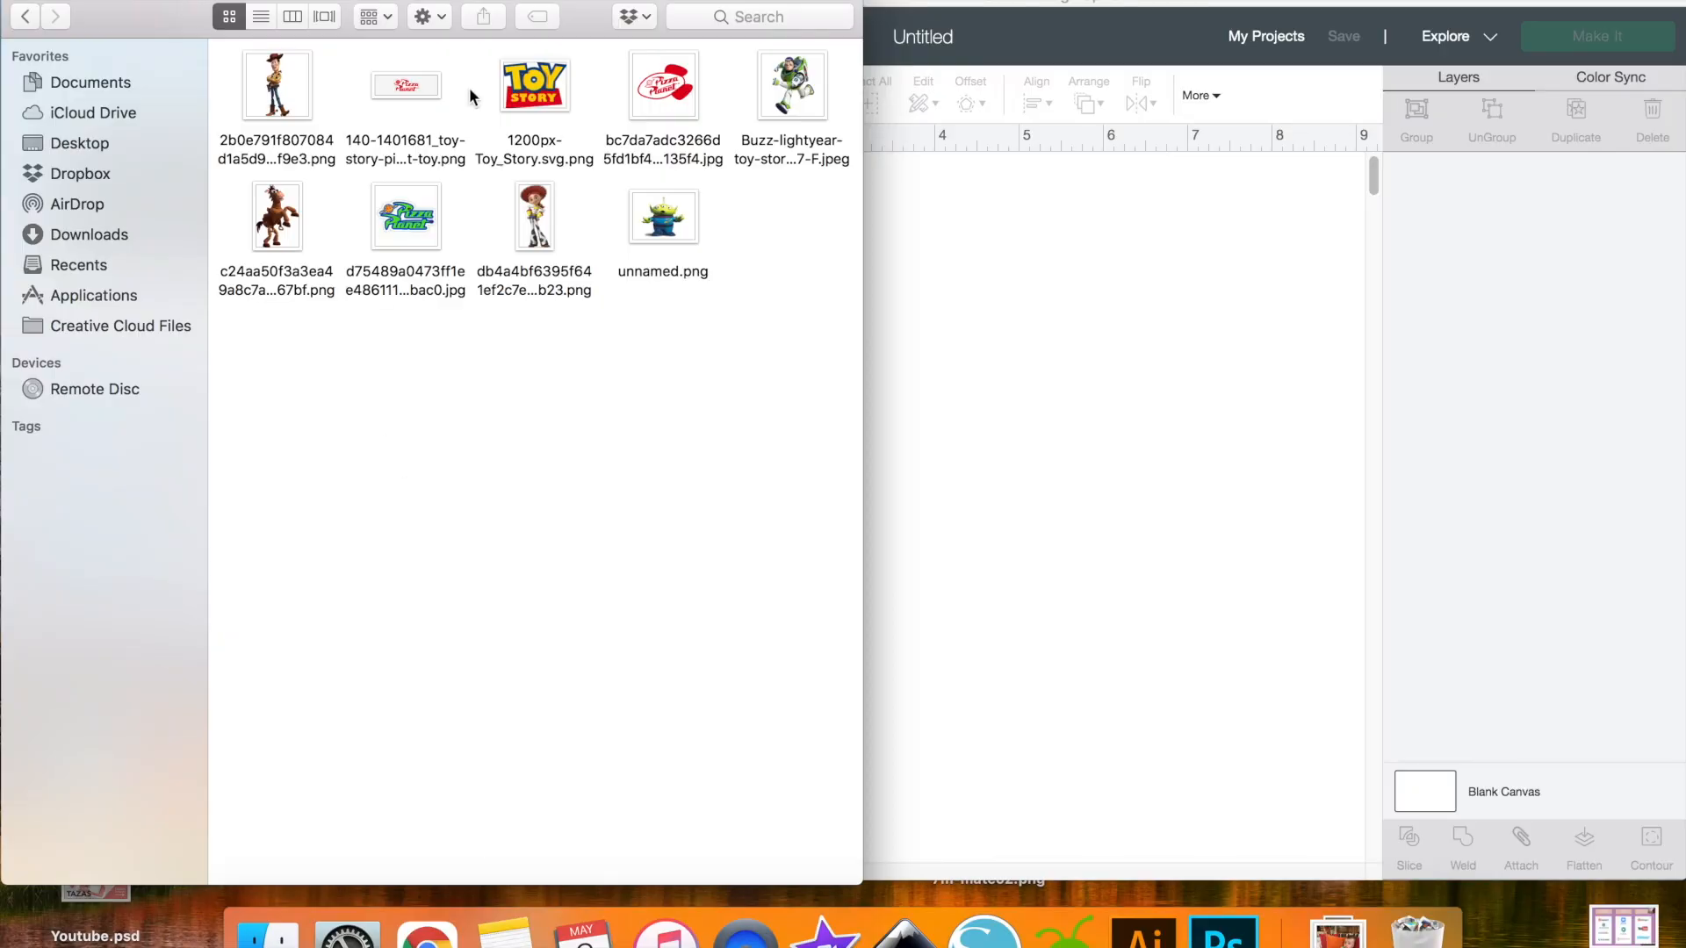
- Switch from the sticker image folder to the blank Cricut Design Space canvas and widen its window across the screen
click(663, 217)
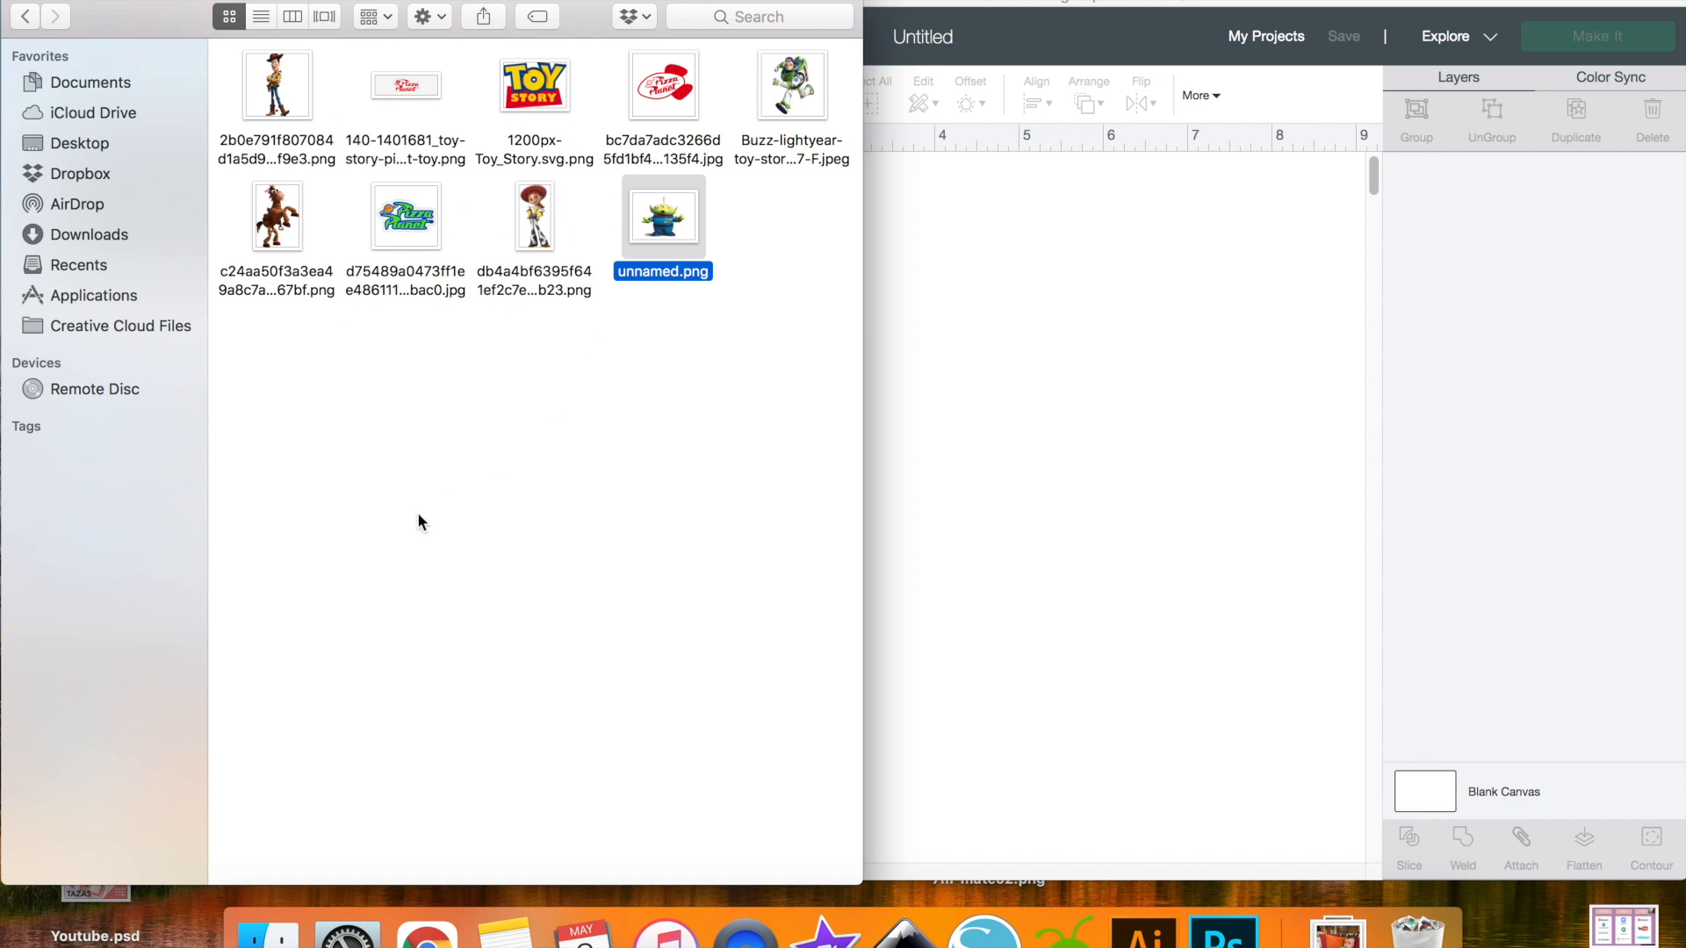
click(916, 277)
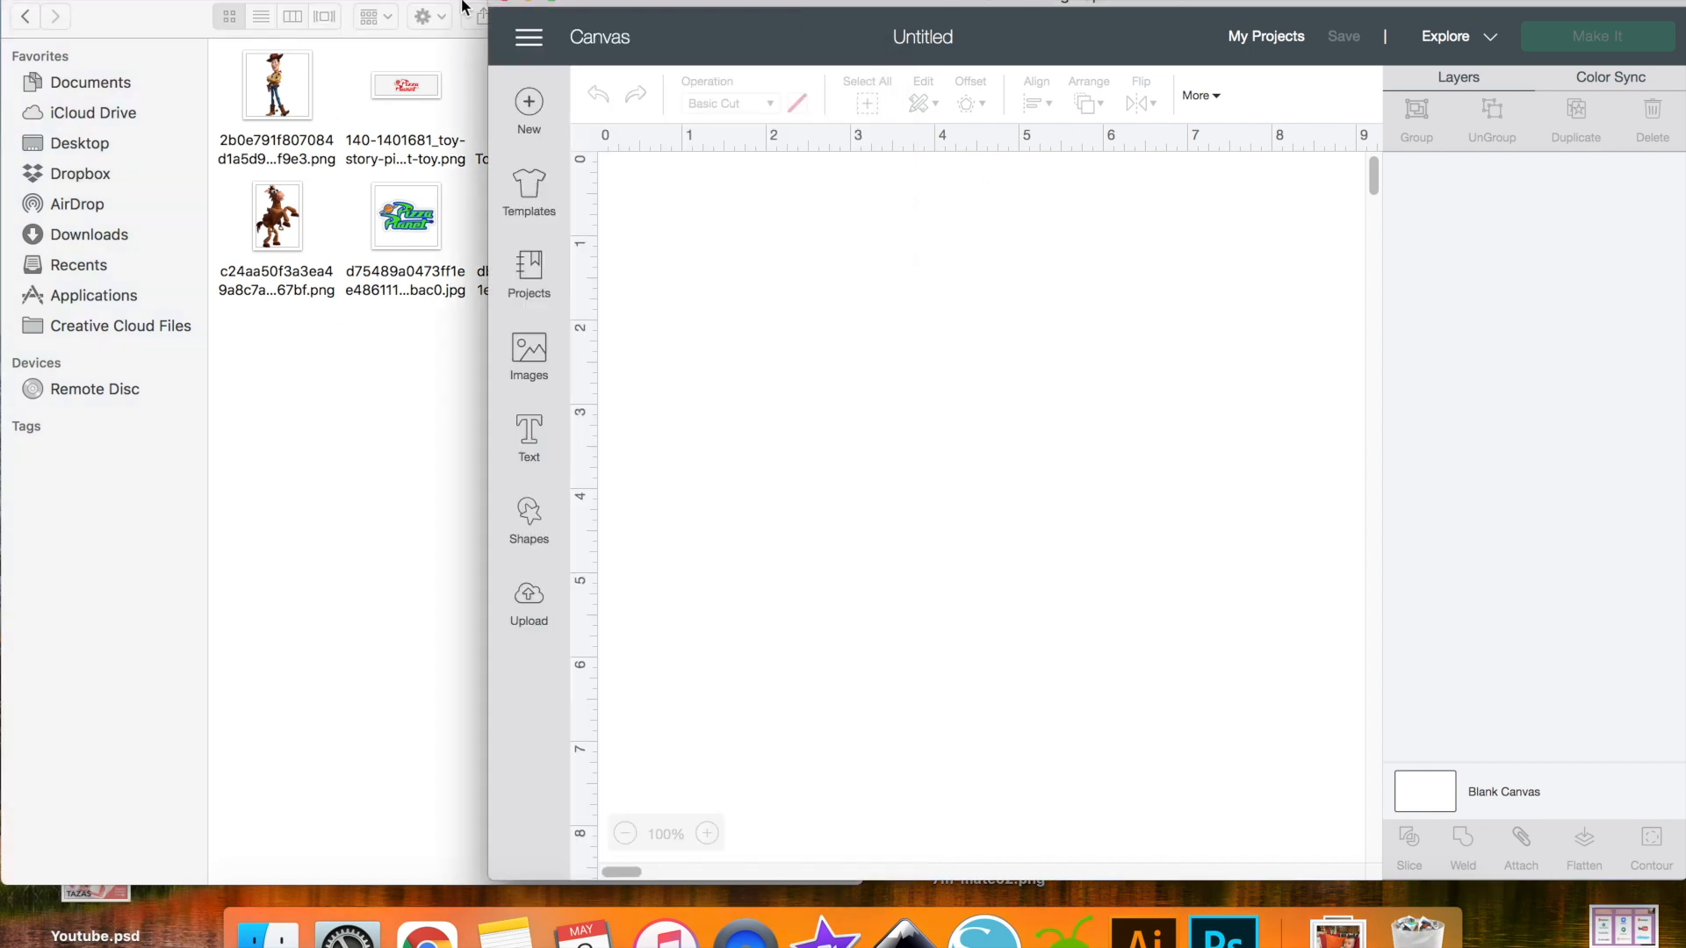
drag(489, 1, 10, 1)
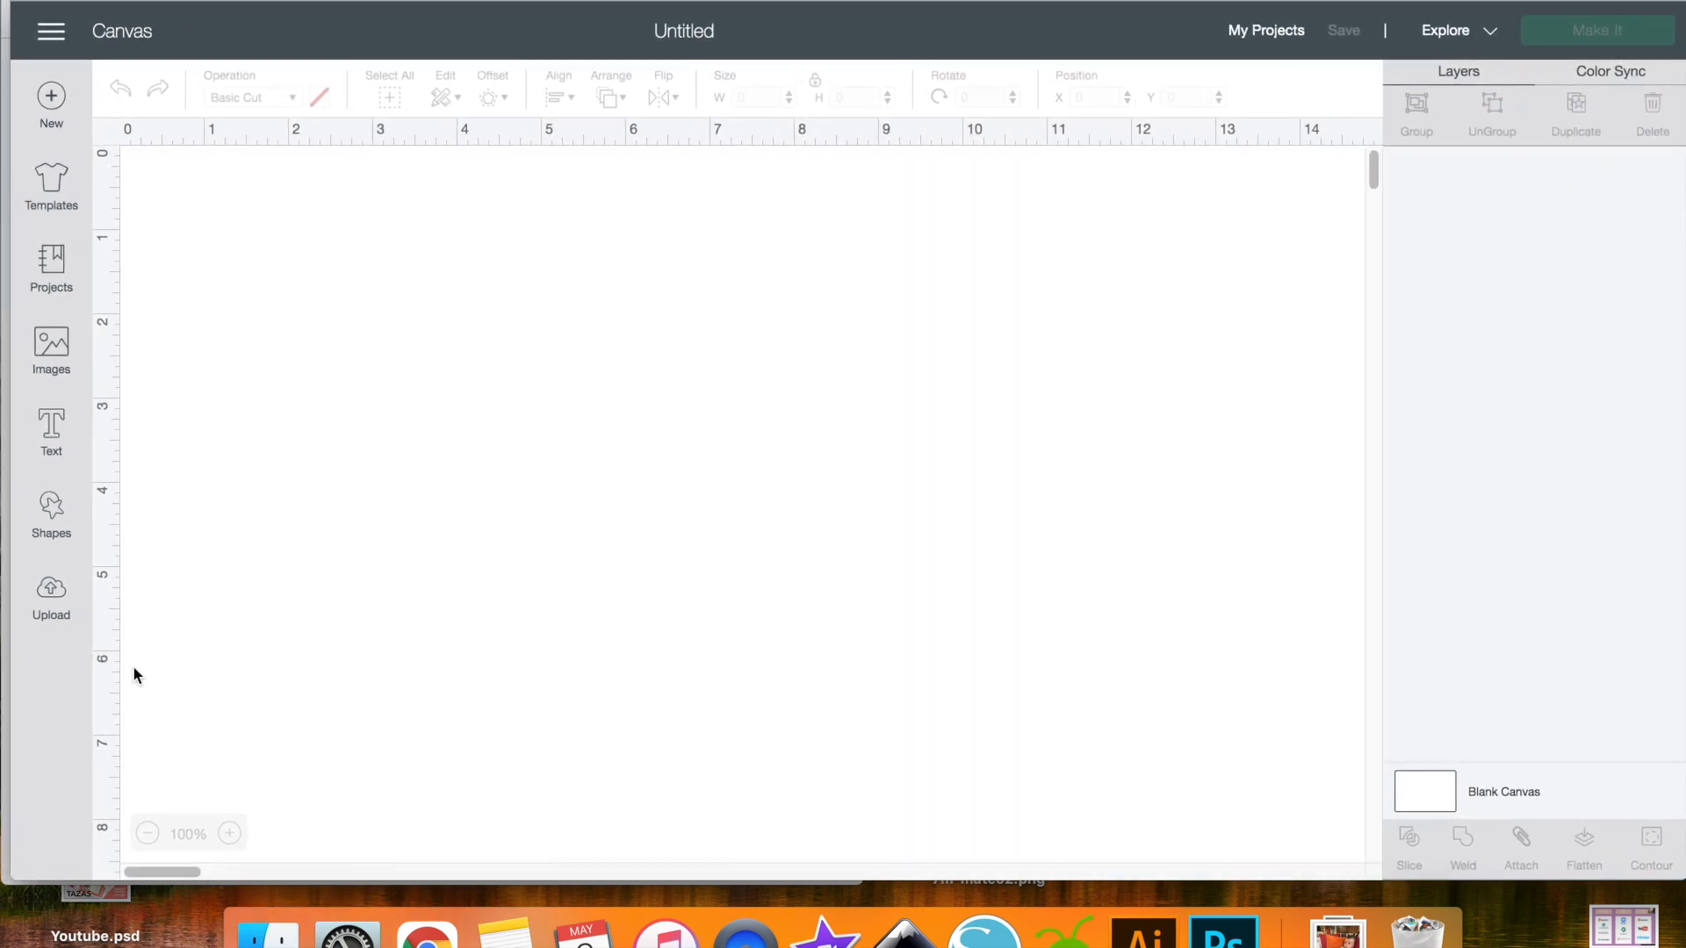
- Load the Woody PNG from the sticker folder as an image upload and set its image type to Complex
click(66, 612)
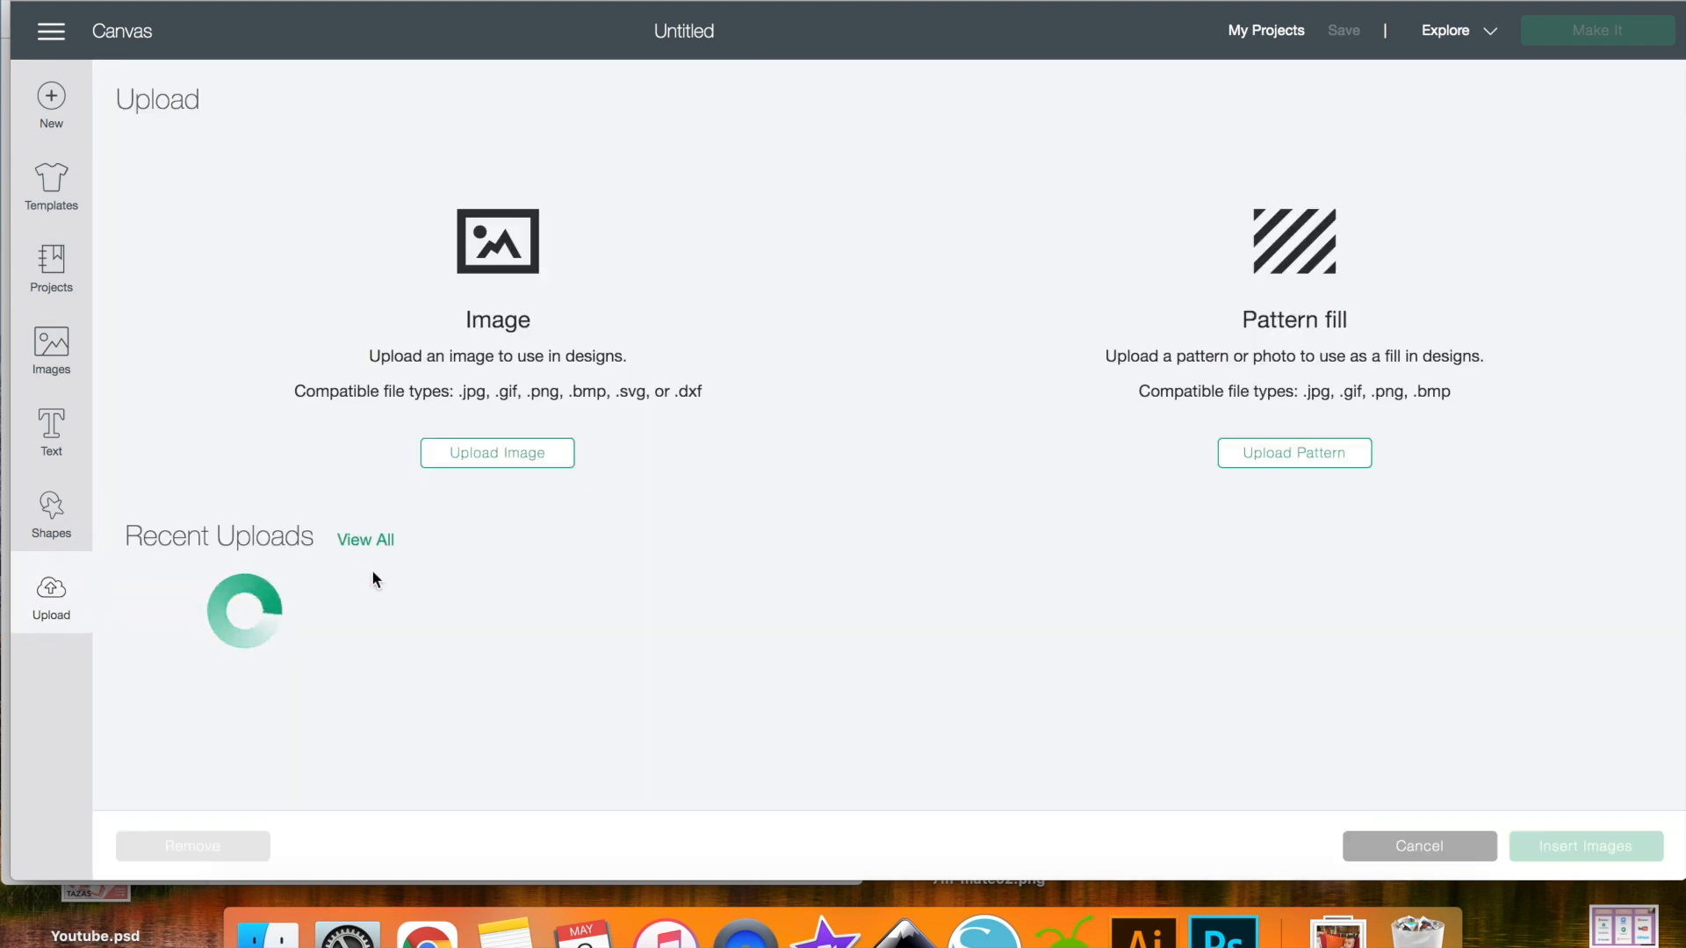
click(514, 456)
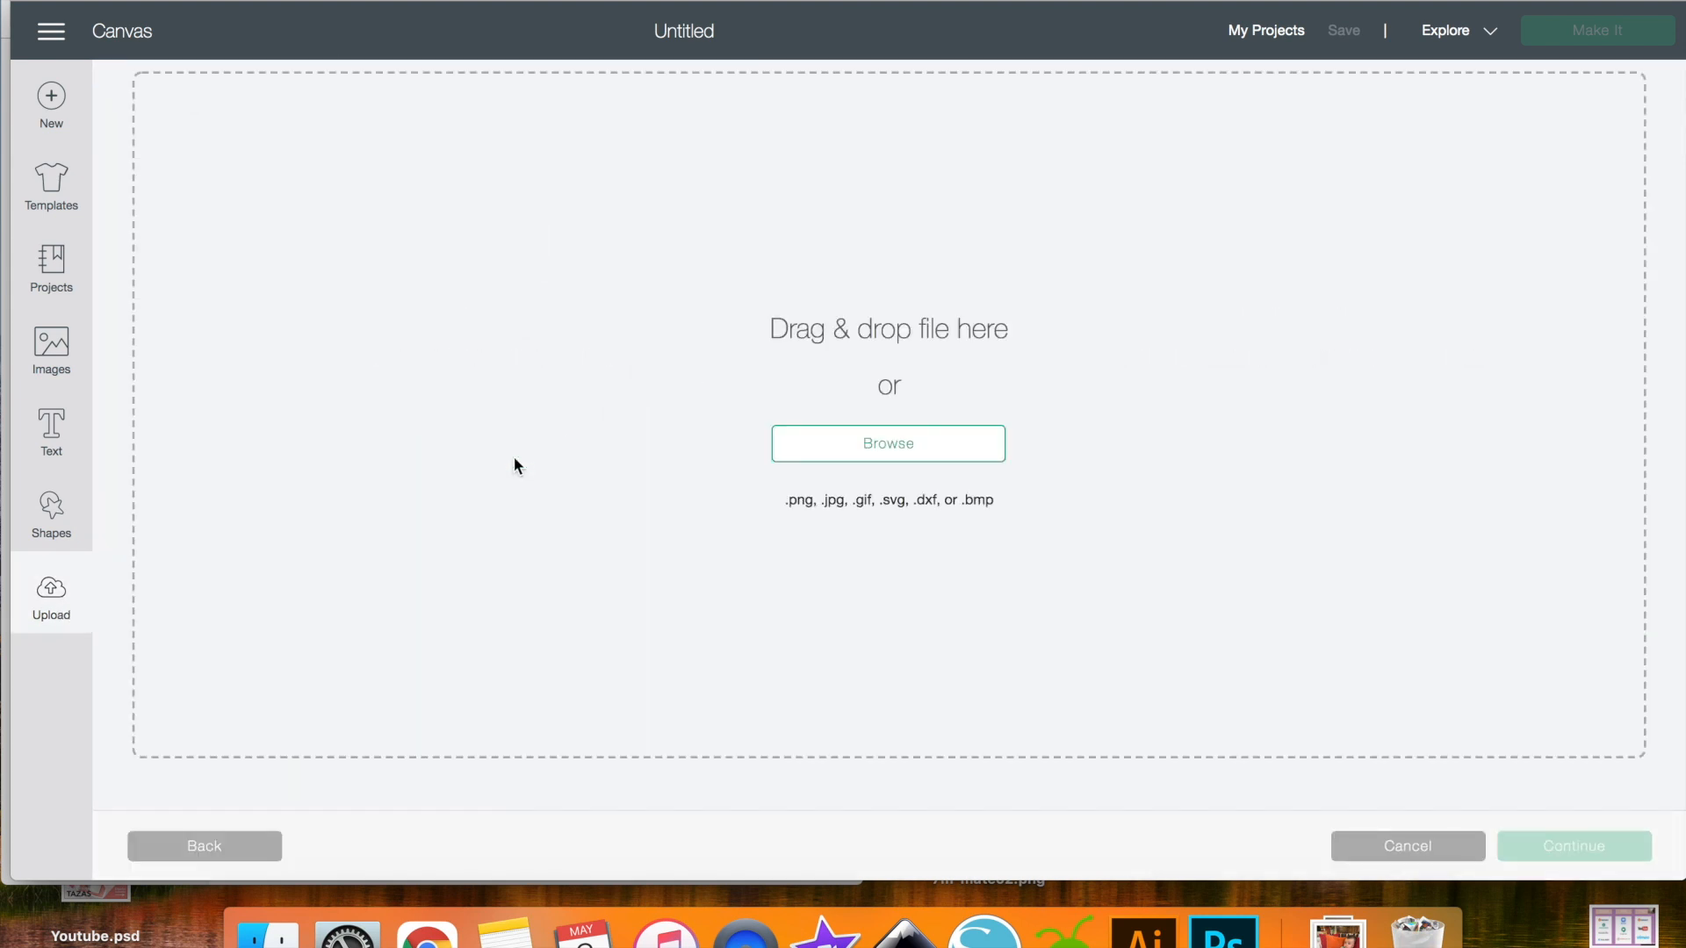
click(884, 454)
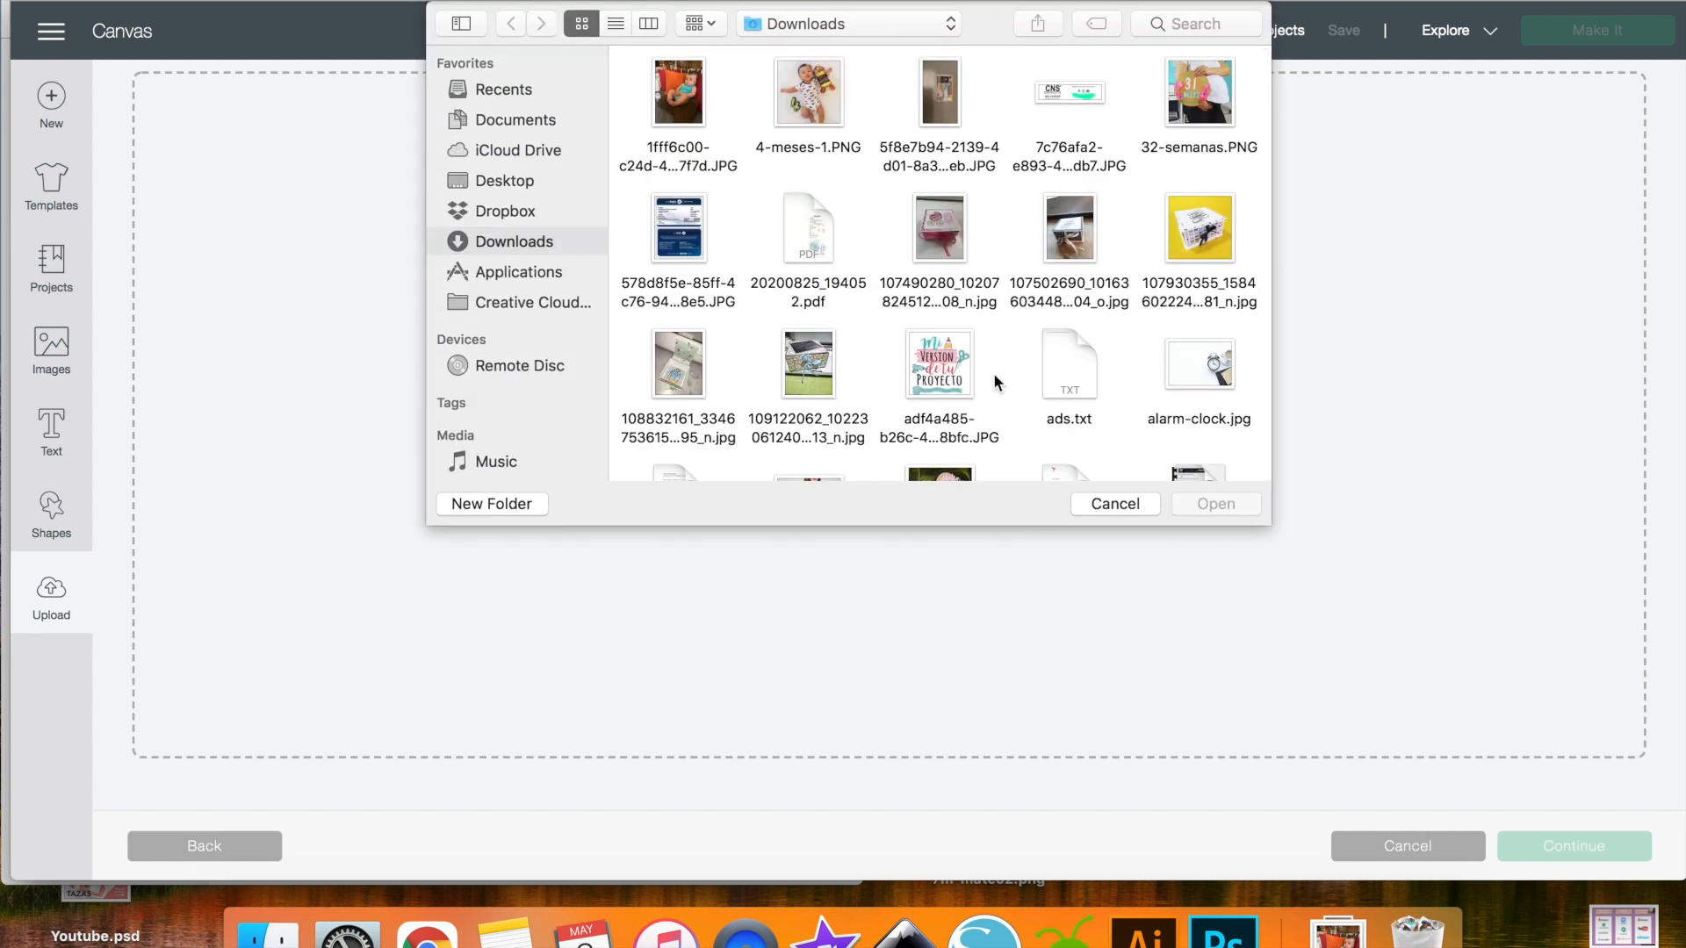
scroll(995, 376, down, 10)
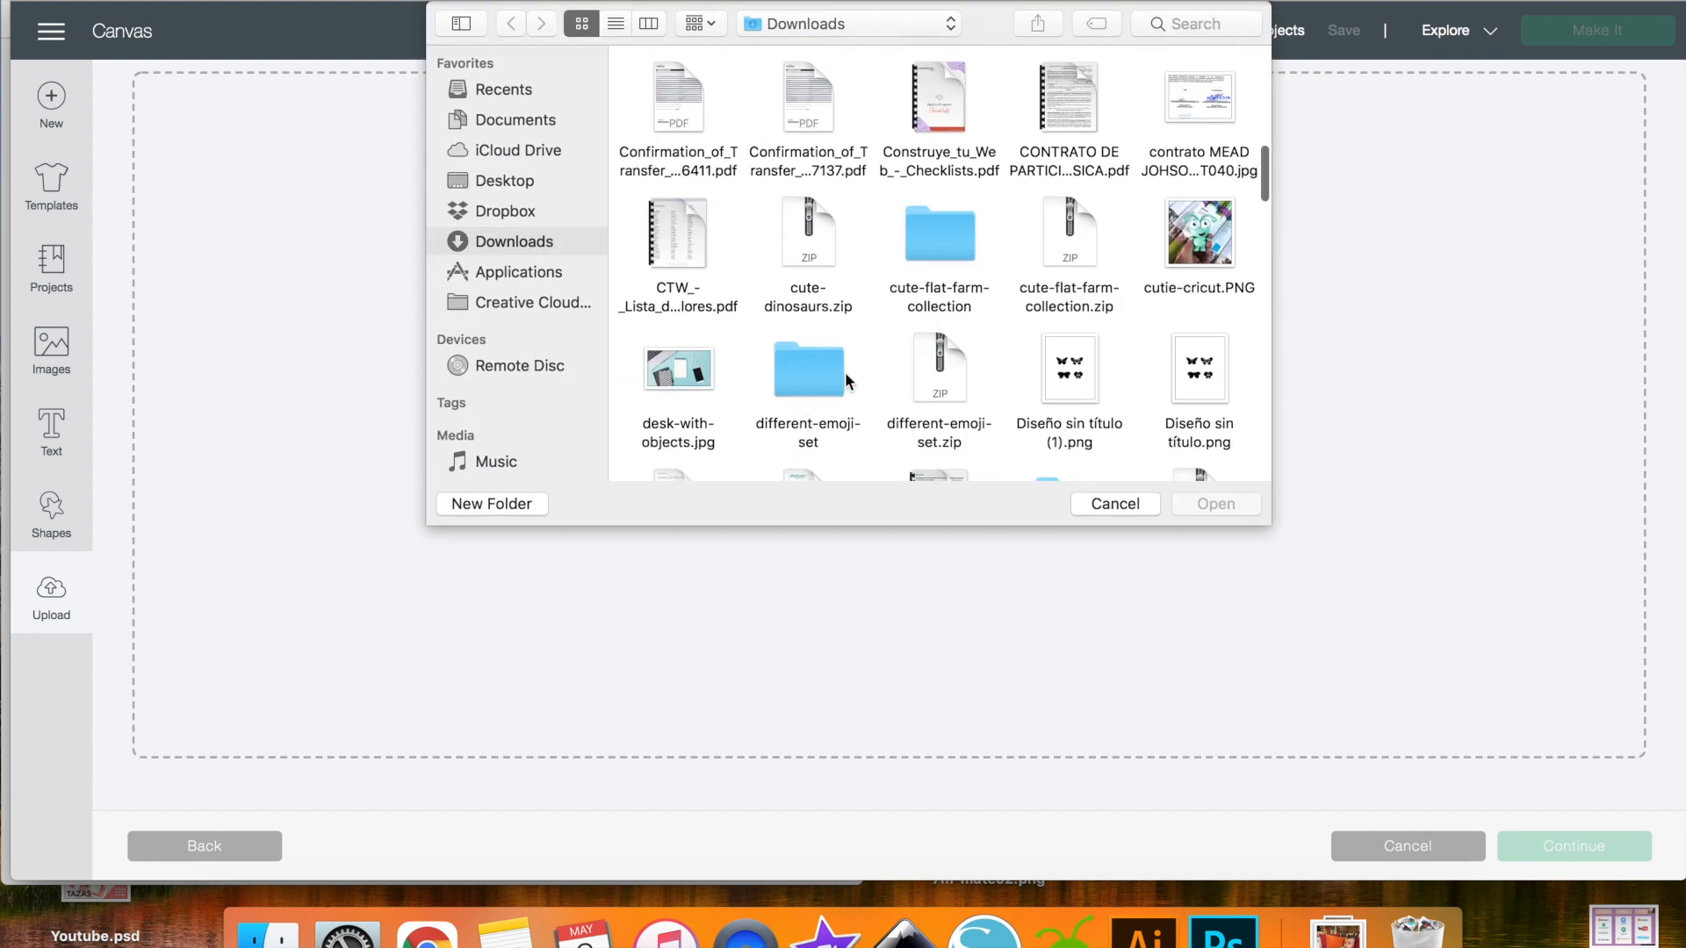
scroll(839, 376, down, 20)
scroll(847, 372, up, 18)
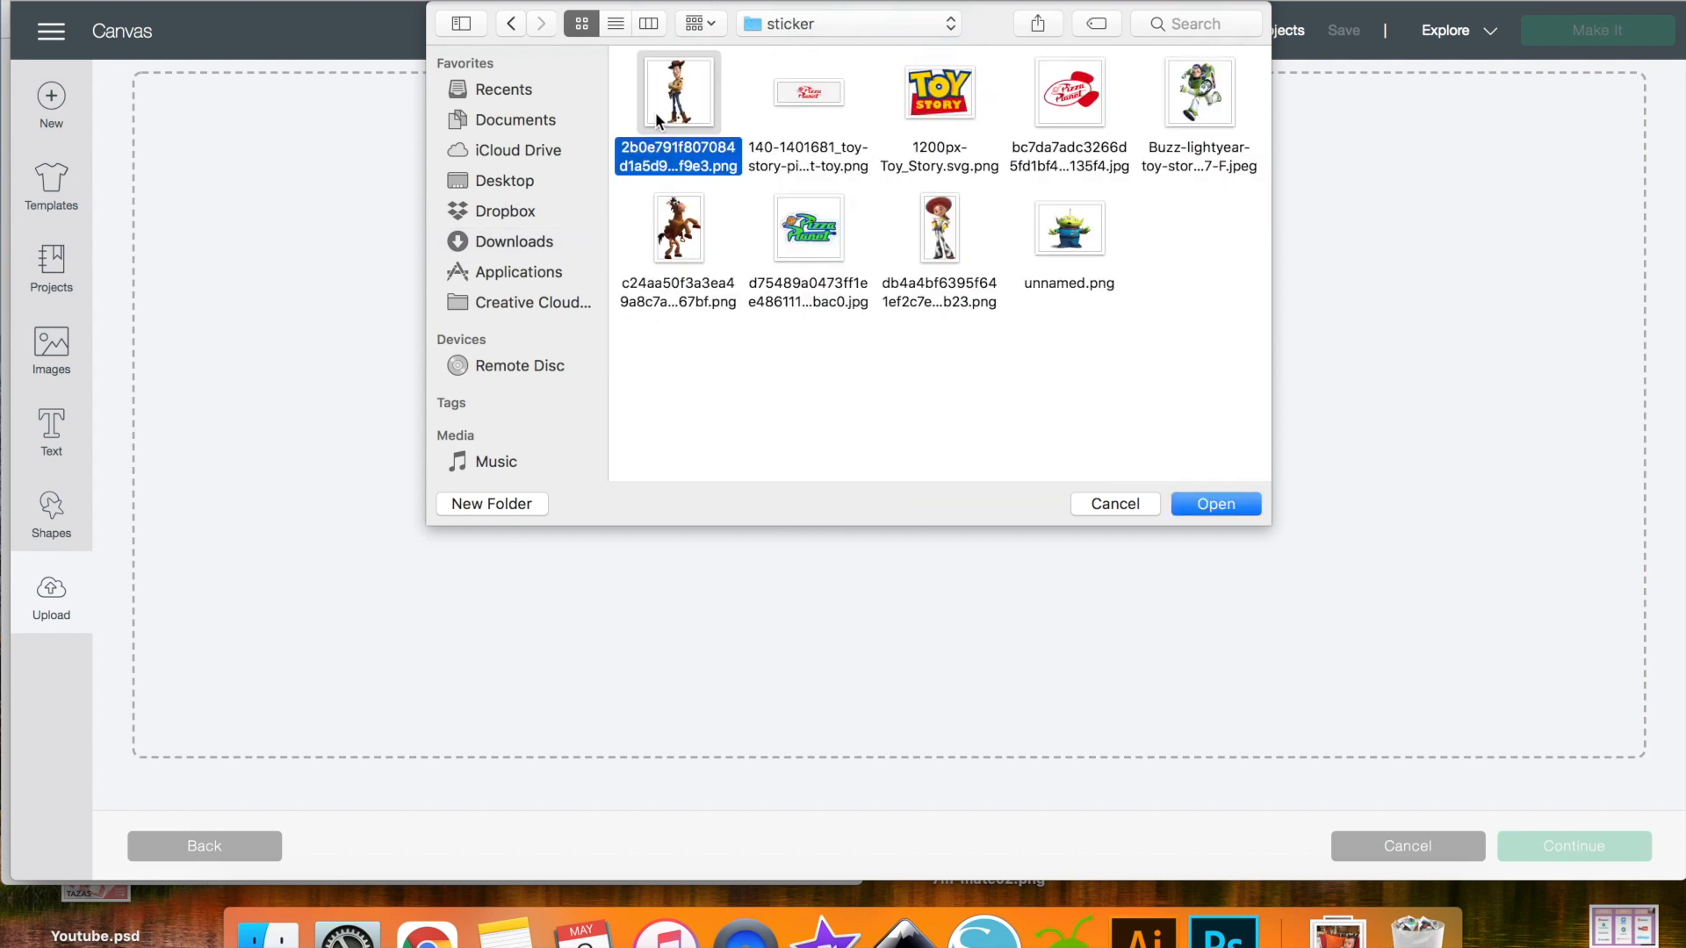
click(1220, 504)
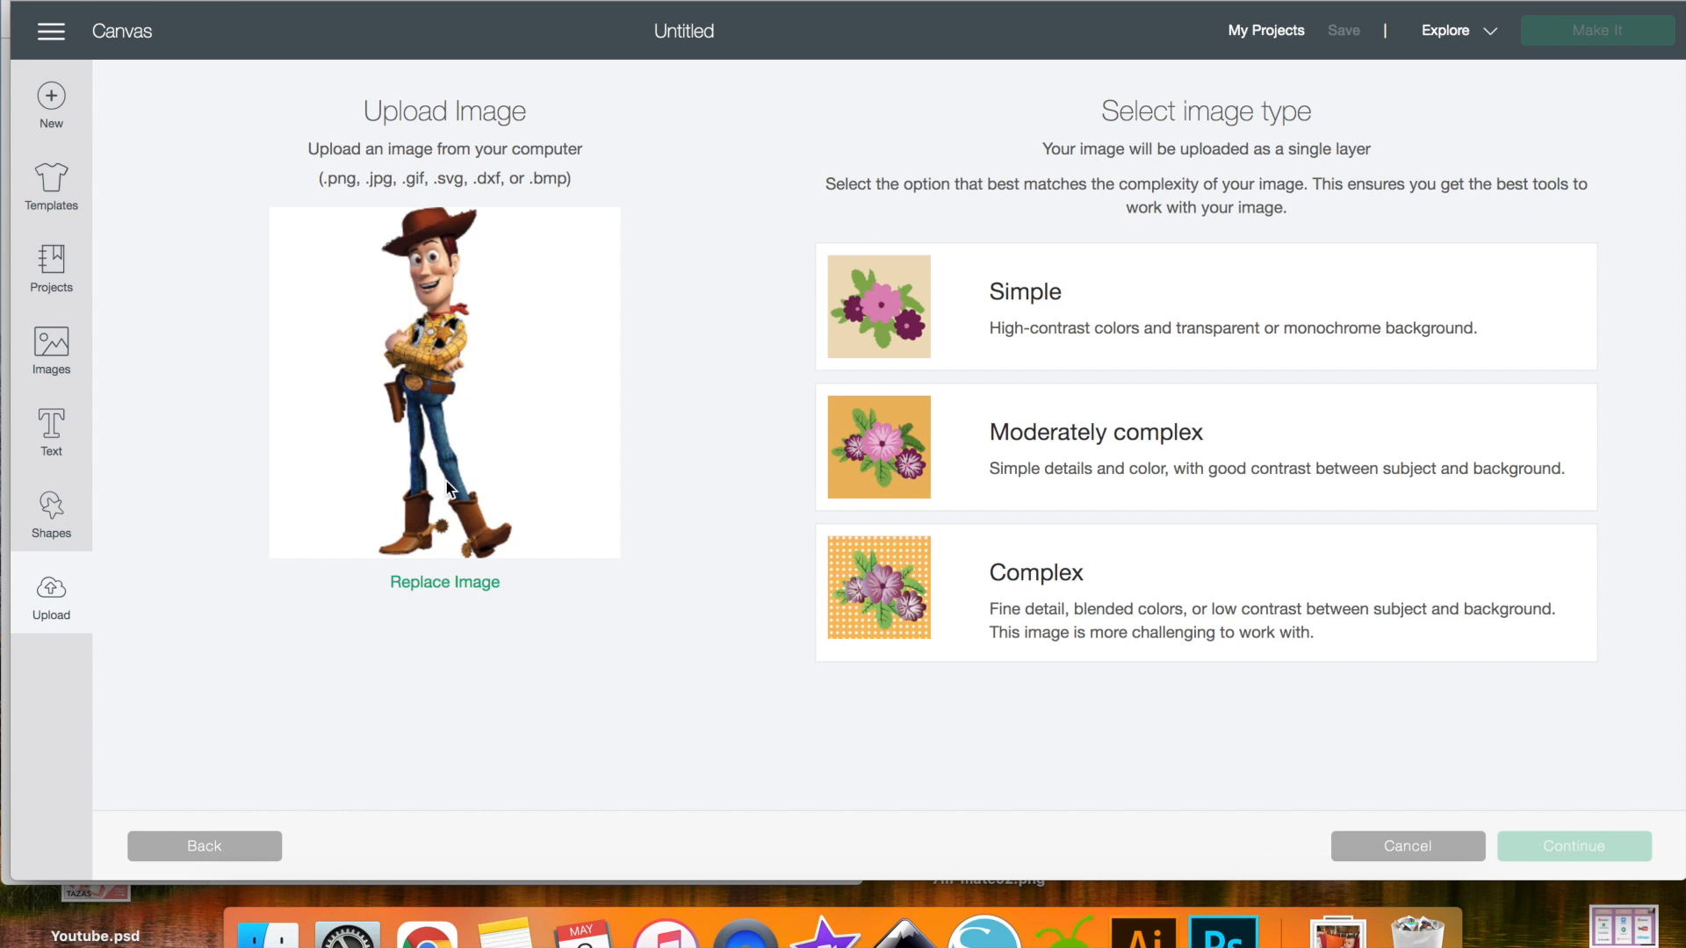
click(1130, 597)
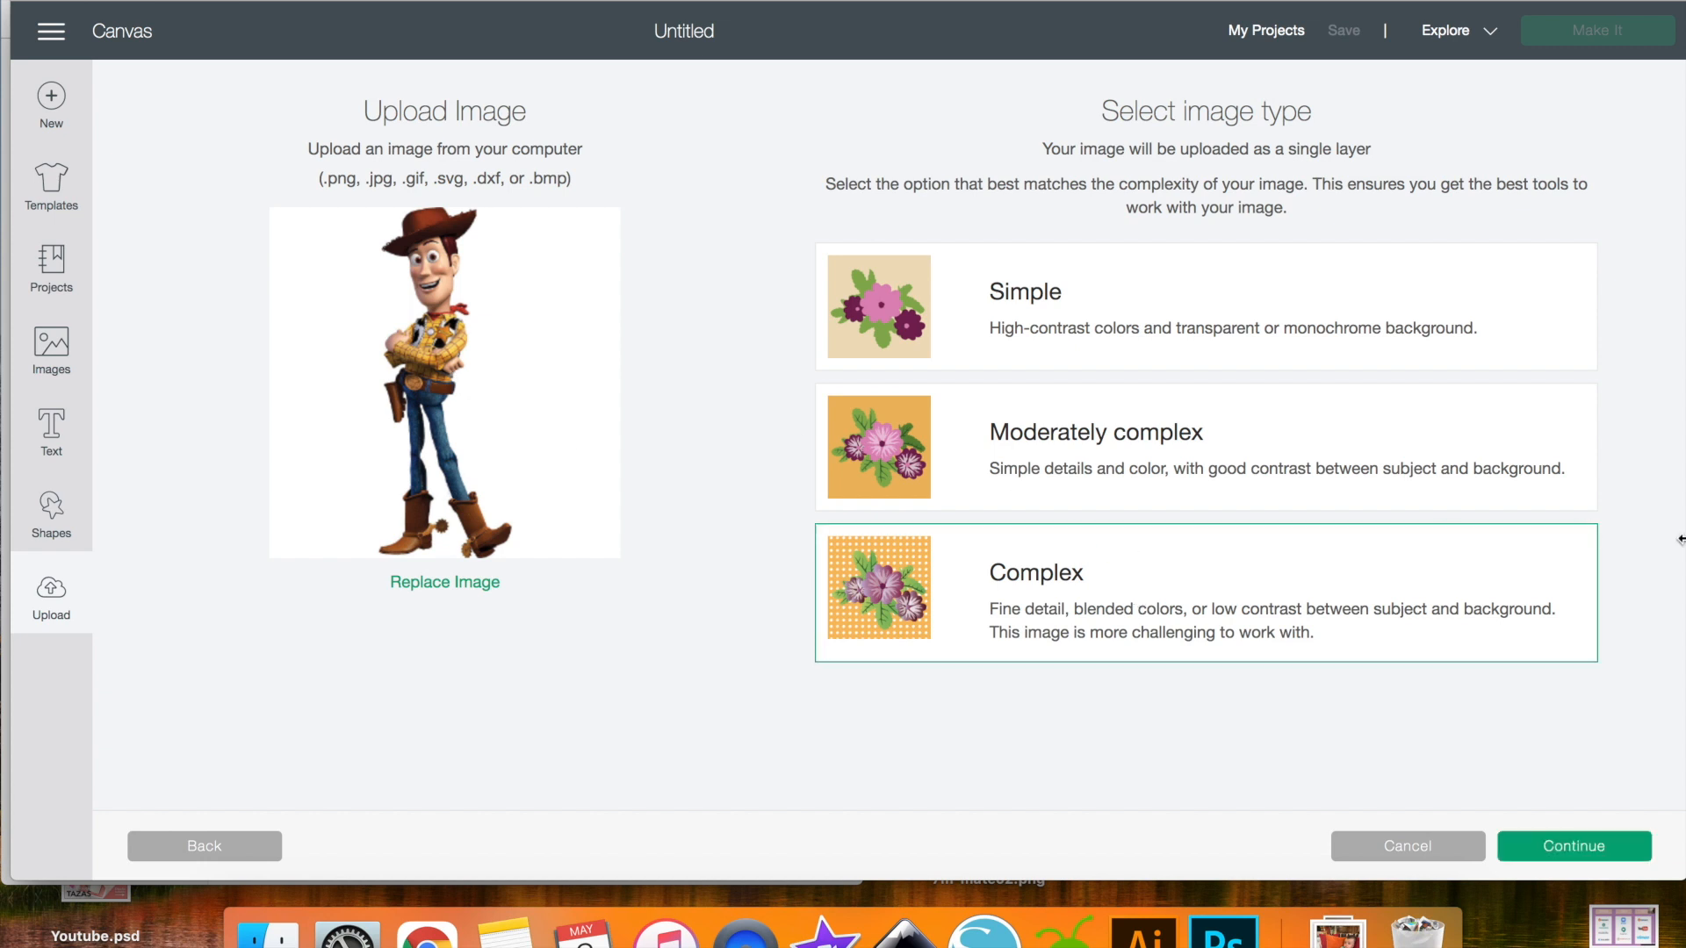
click(1557, 858)
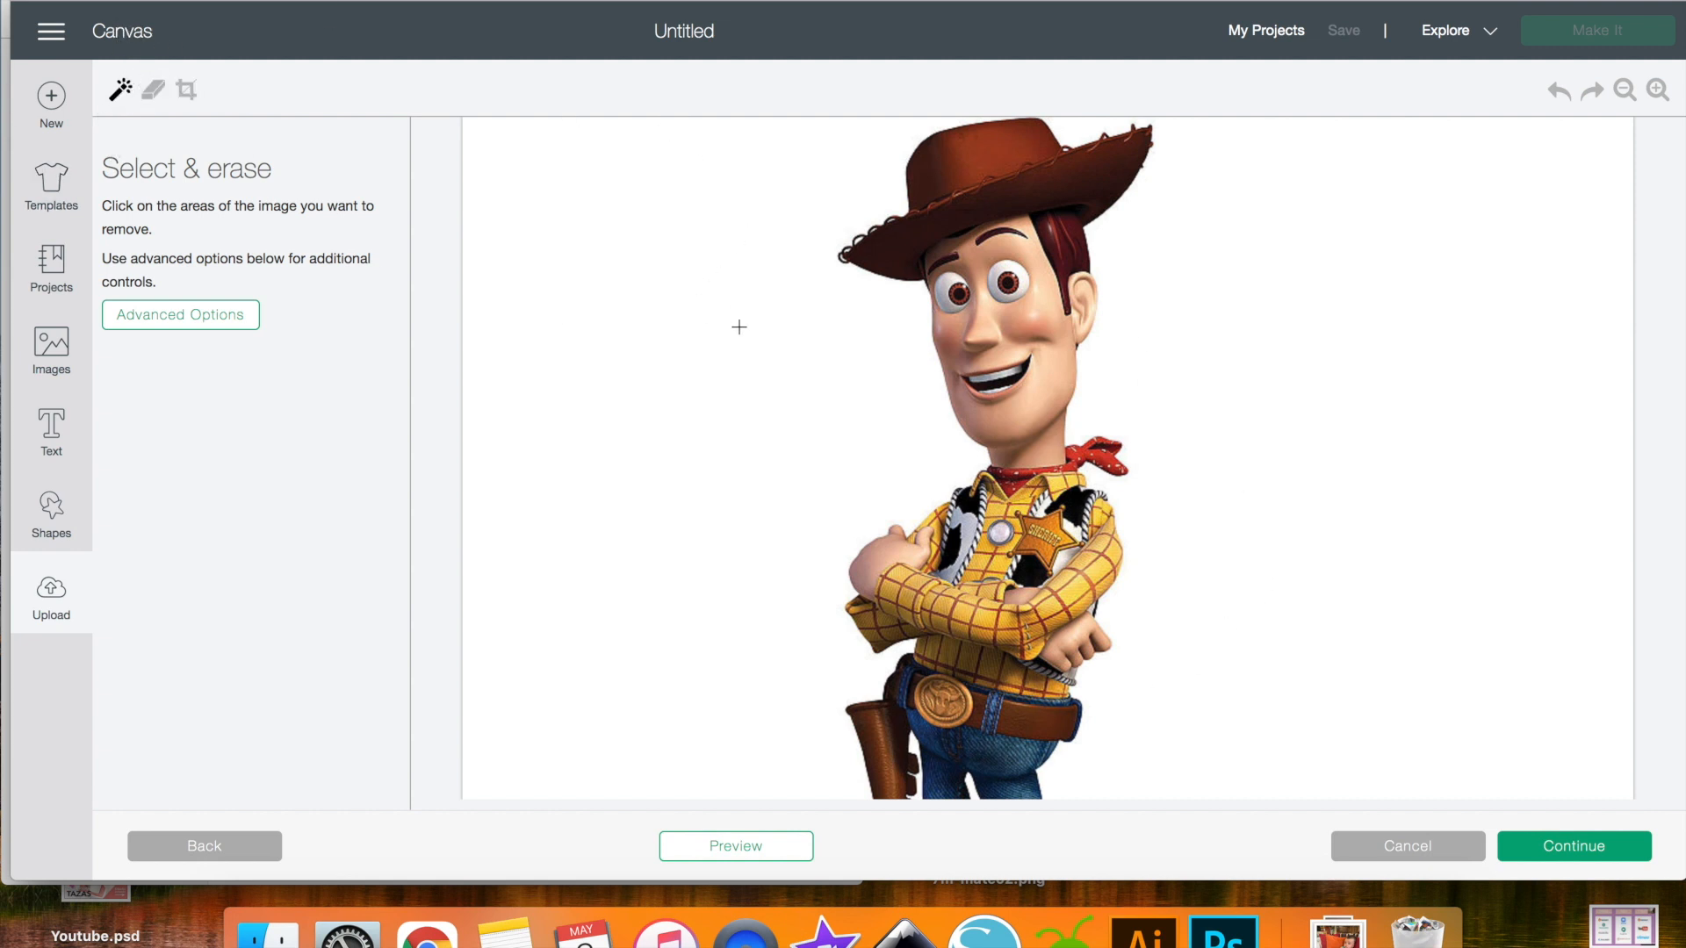
- Erase the white background on both sides of Woody with Select & erase and continue to the upload type selection
click(807, 405)
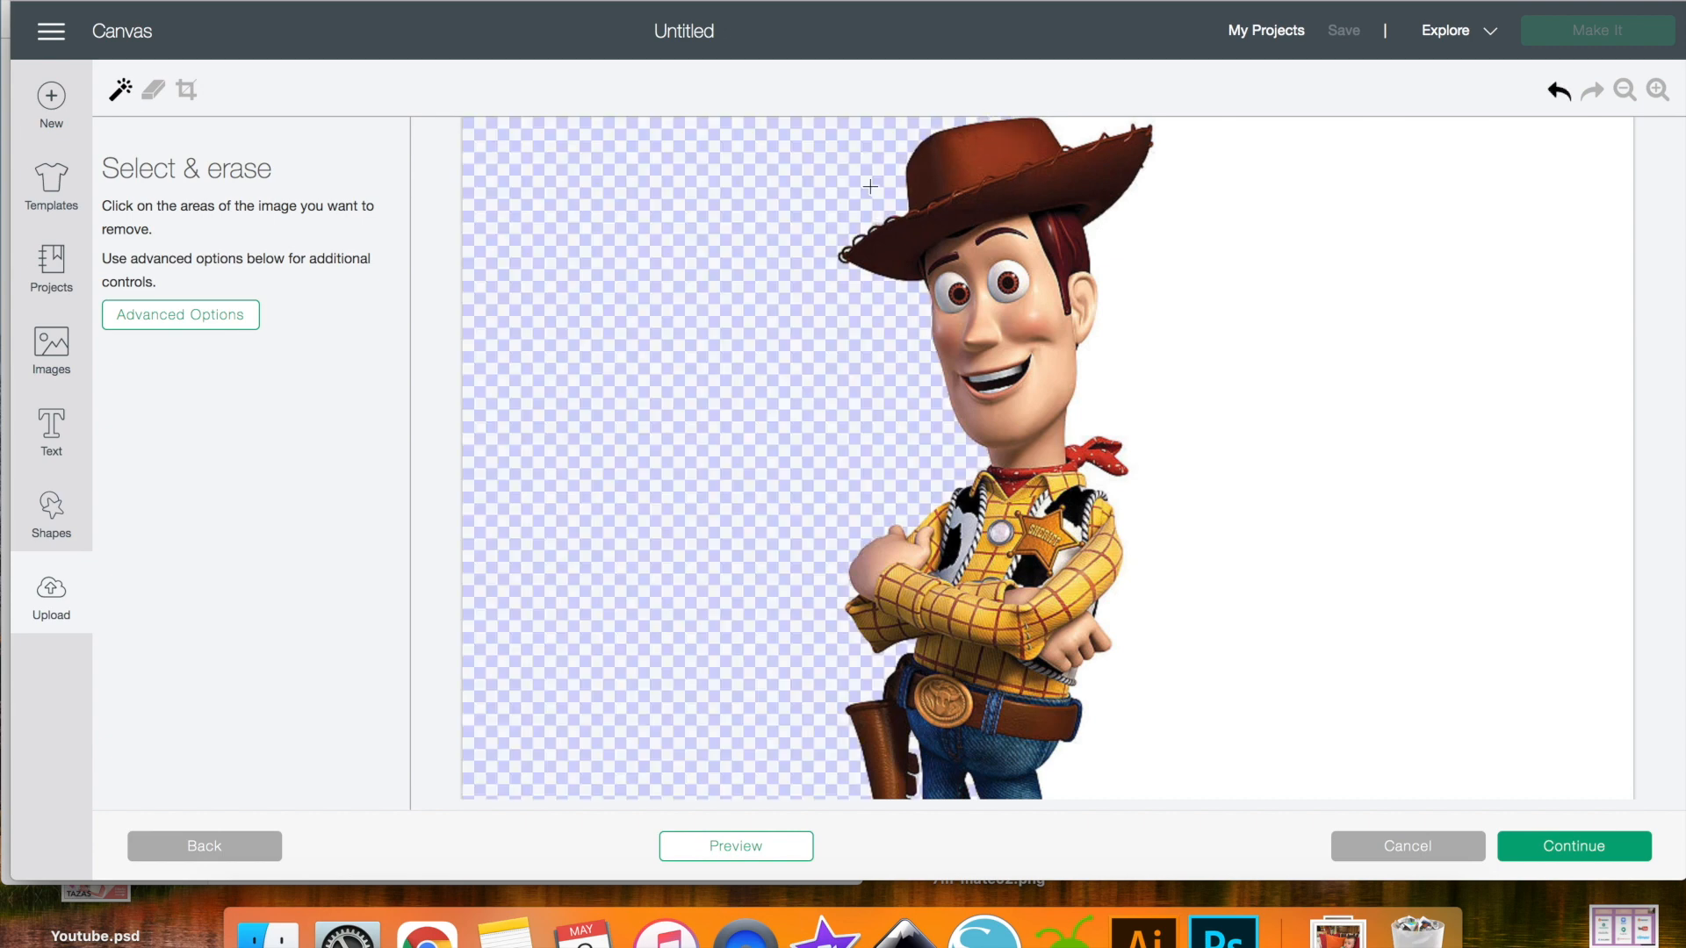
scroll(914, 408, down, 6)
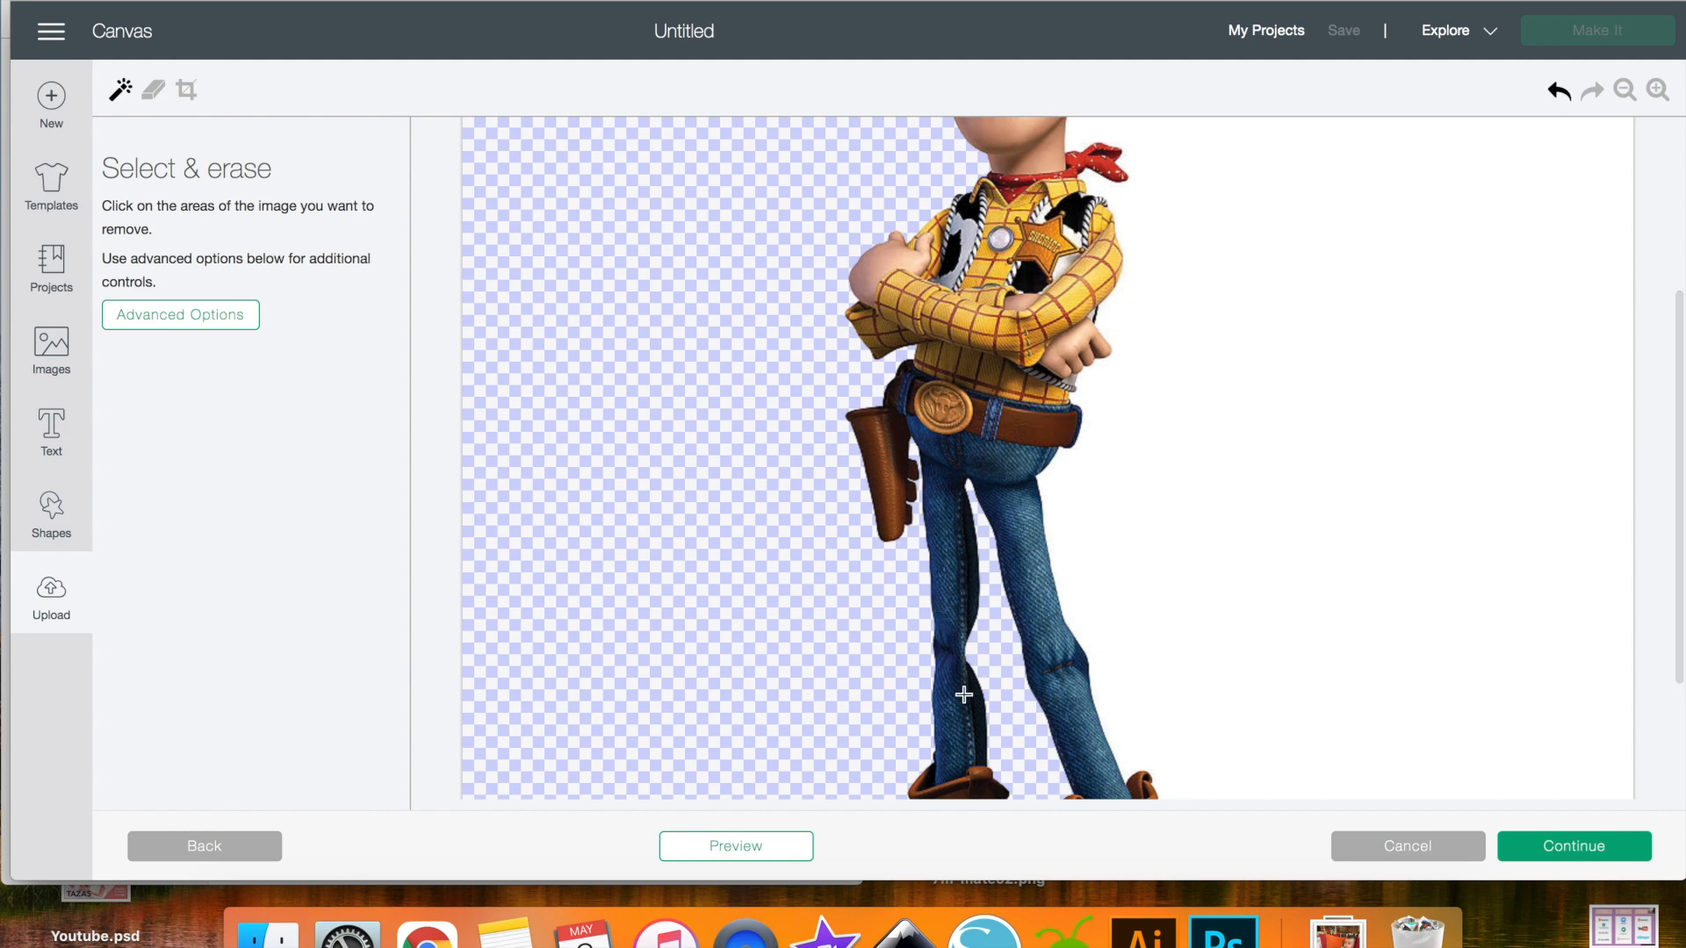
scroll(963, 693, down, 4)
click(1239, 498)
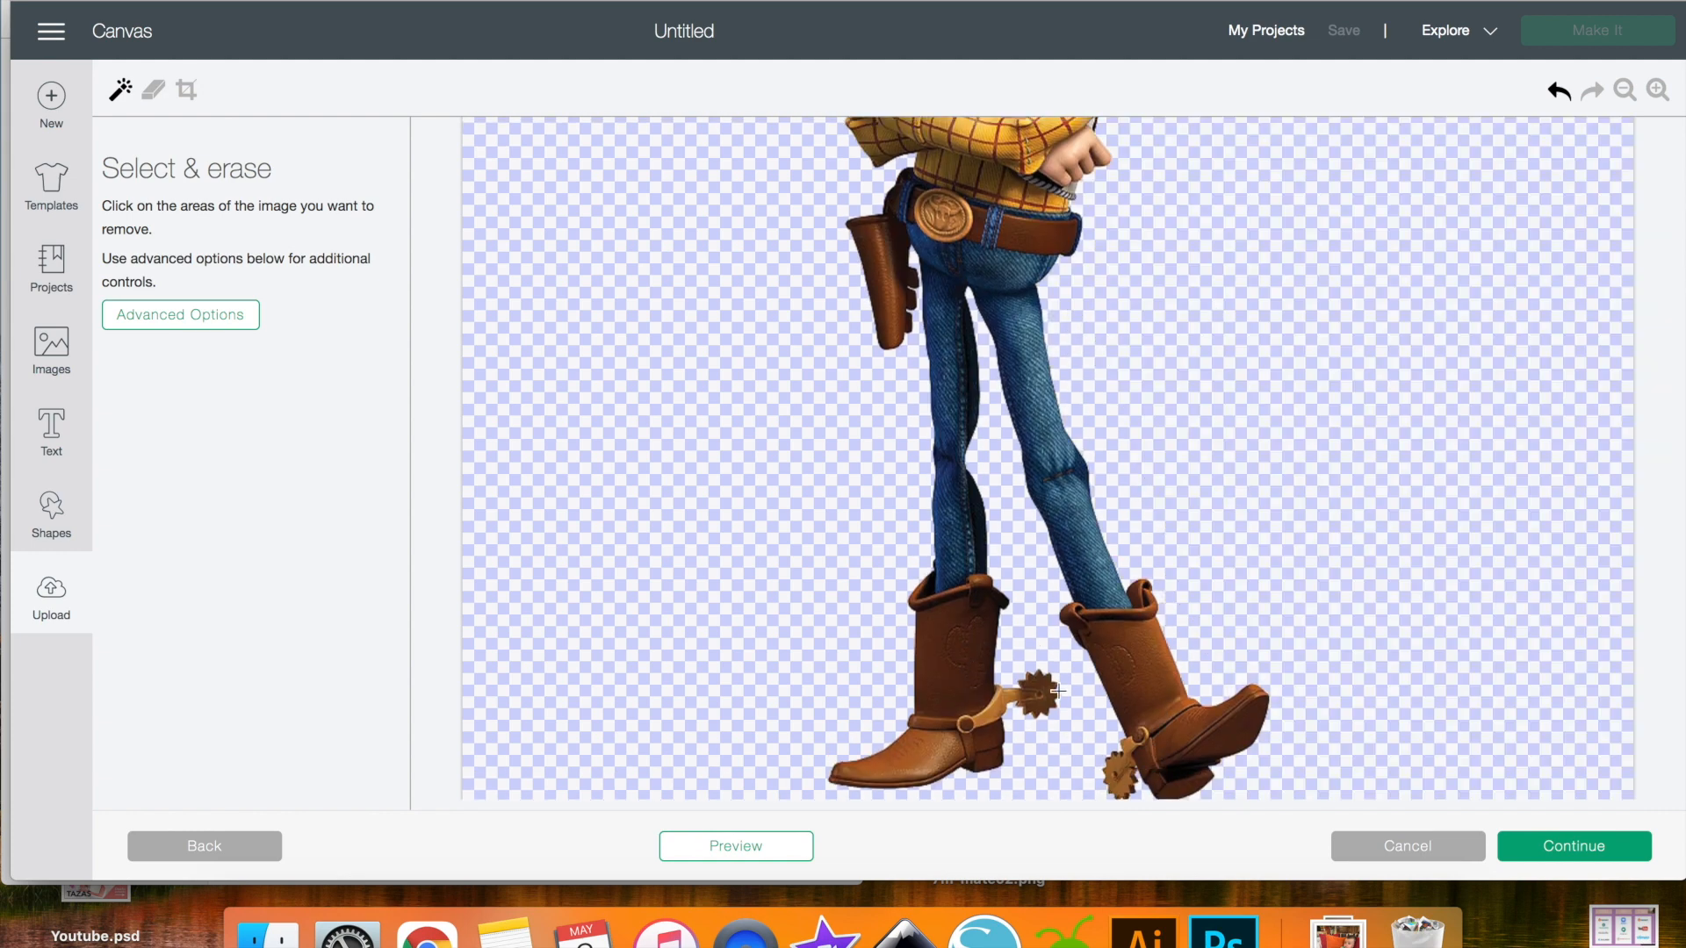
scroll(1054, 343, up, 10)
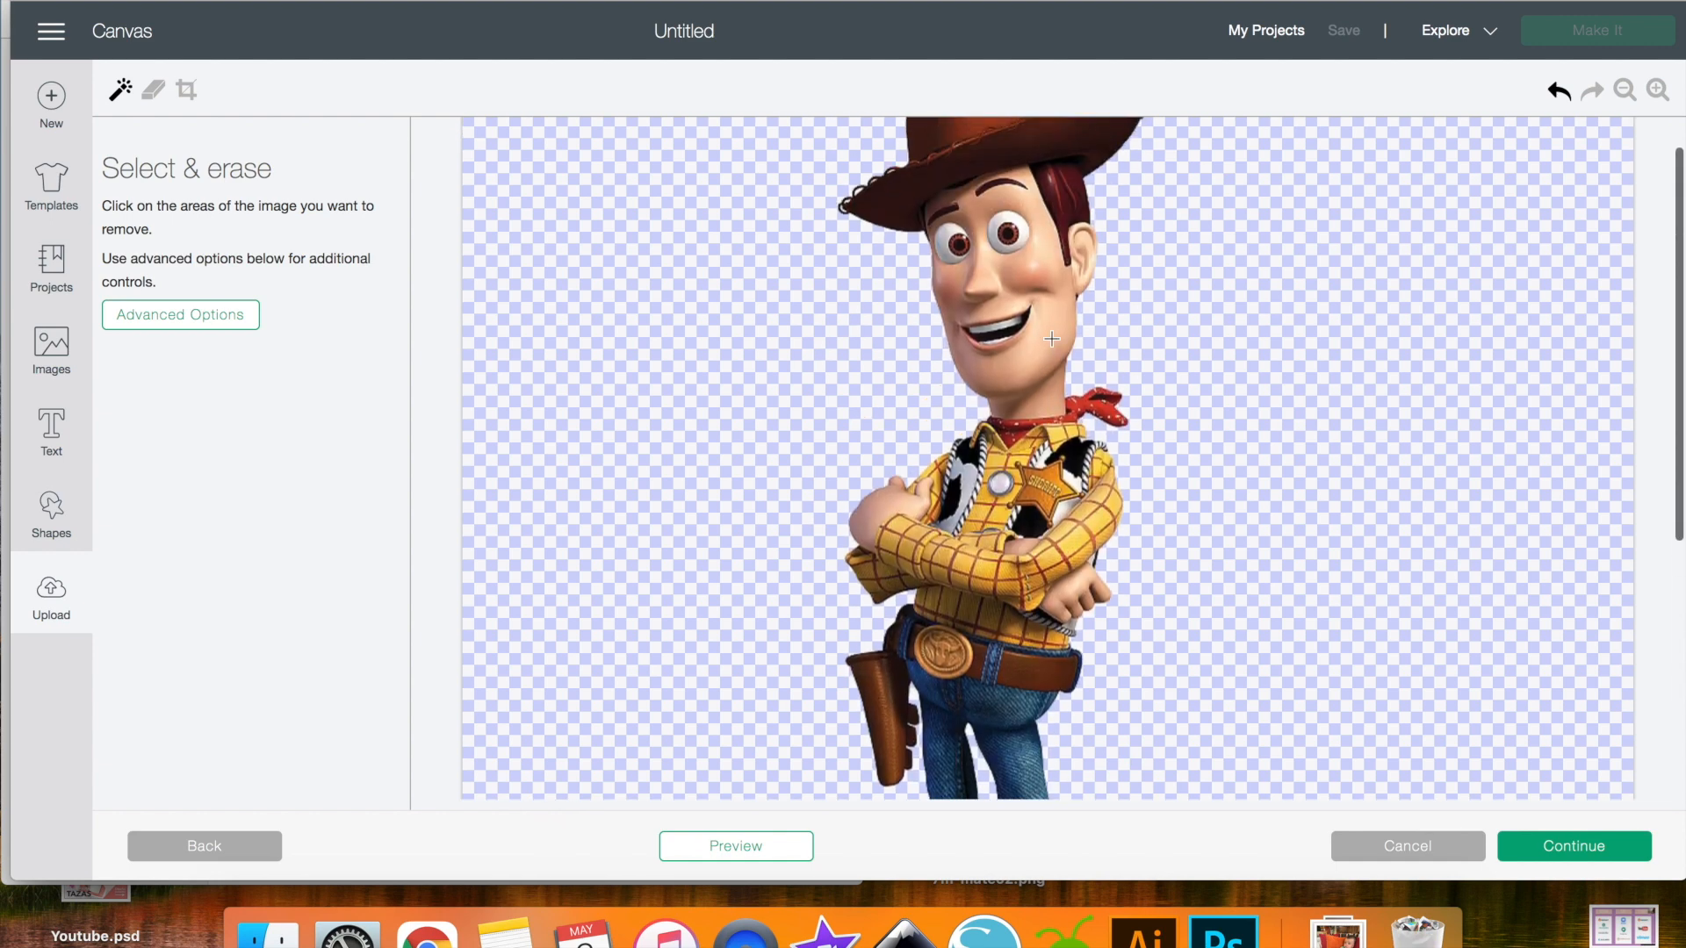
click(1573, 848)
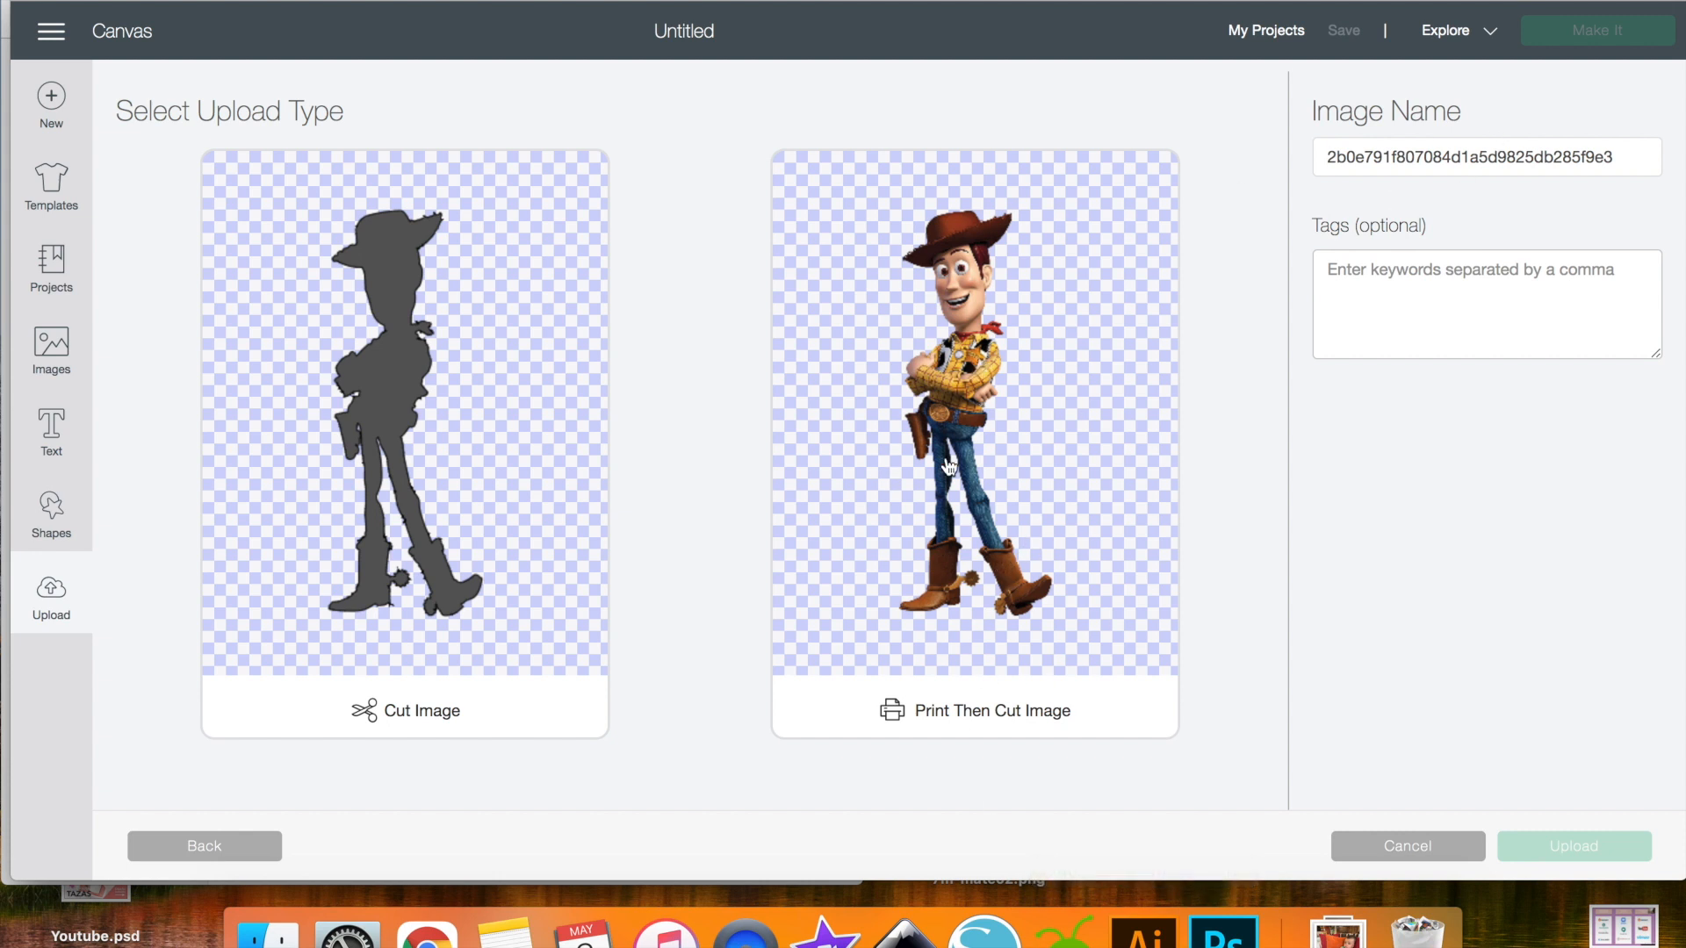
- Set the Woody upload to Print Then Cut Image and name the image Toy
click(1045, 502)
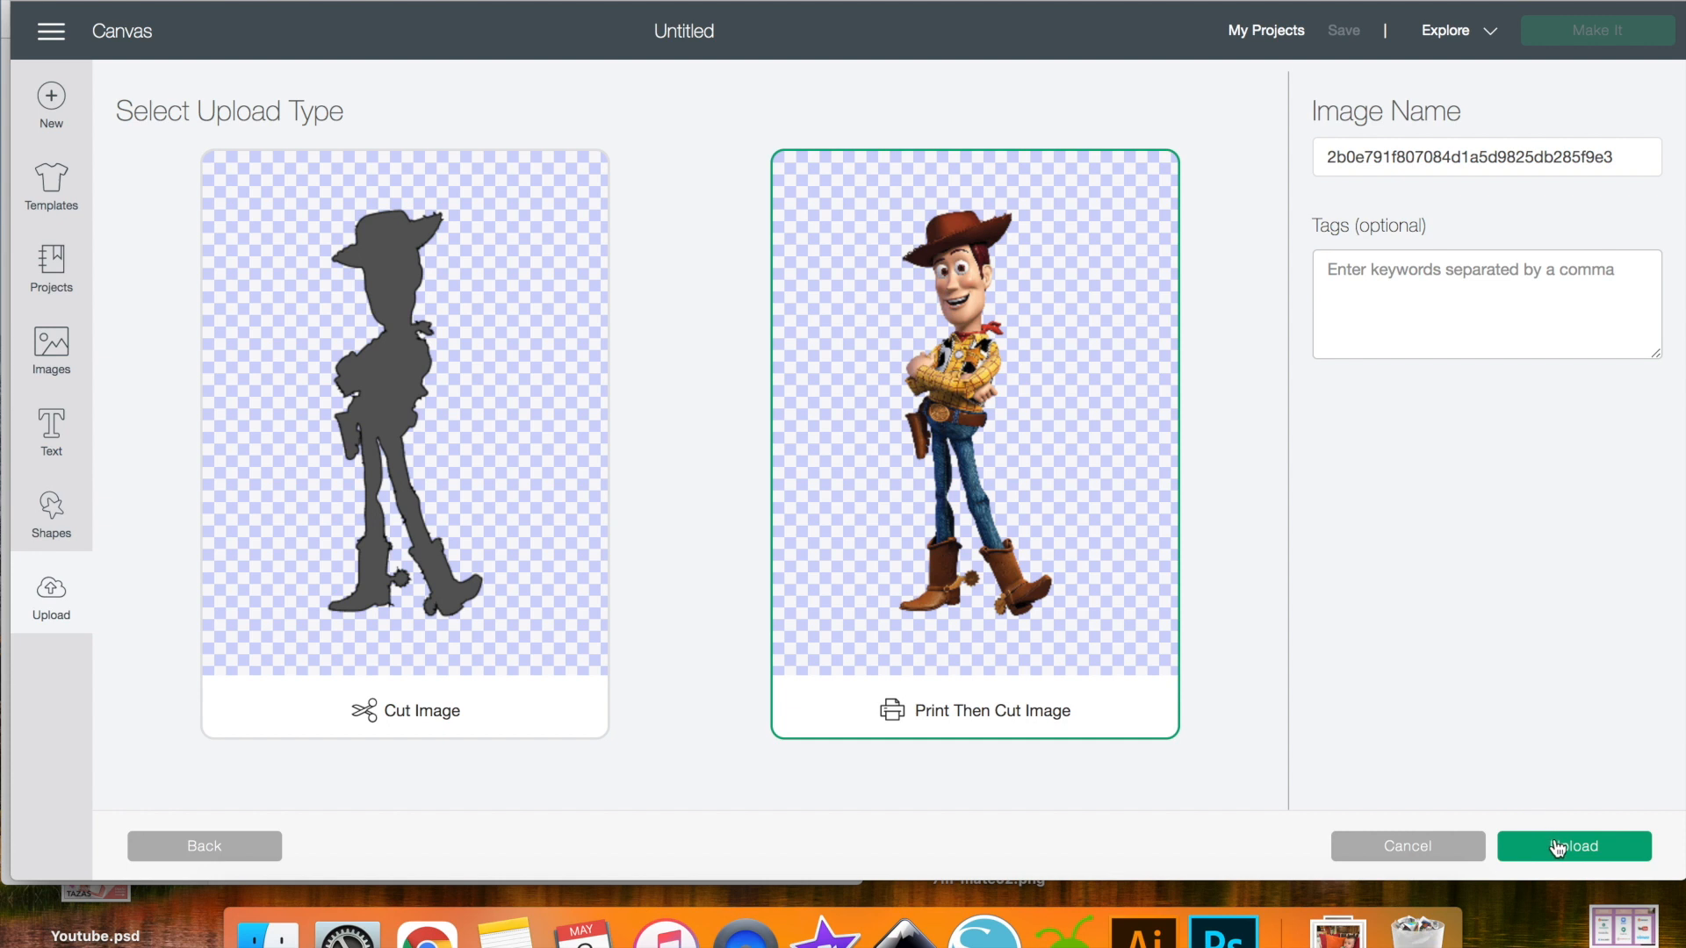
drag(1632, 154, 1251, 153)
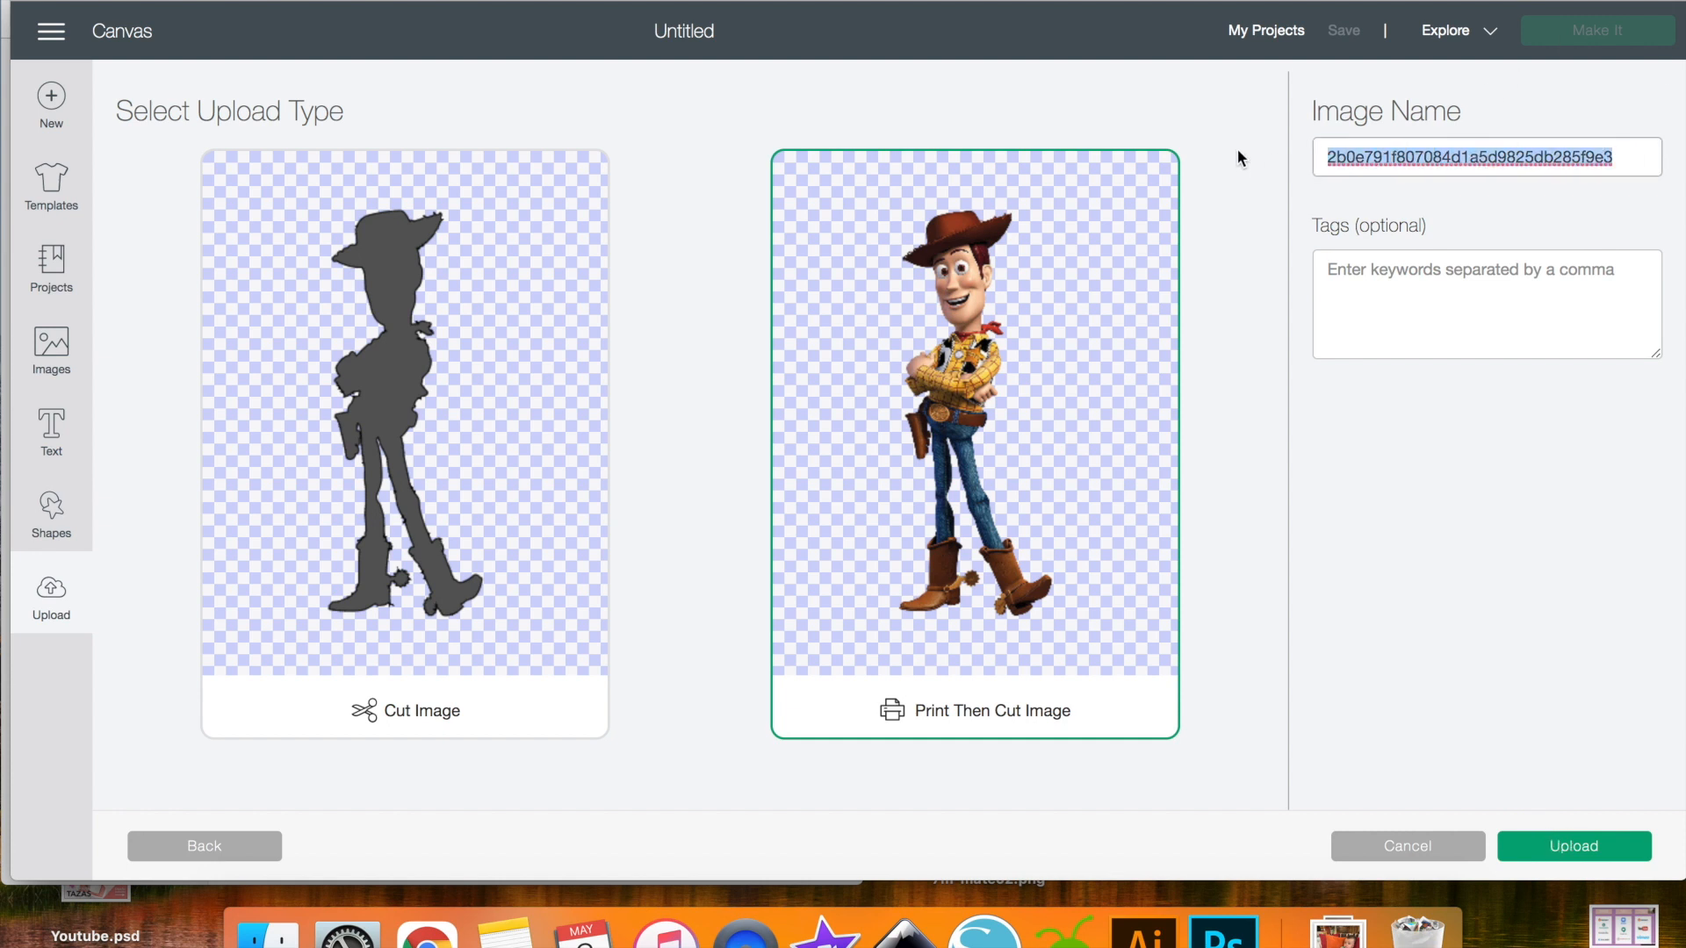
text(Toy)
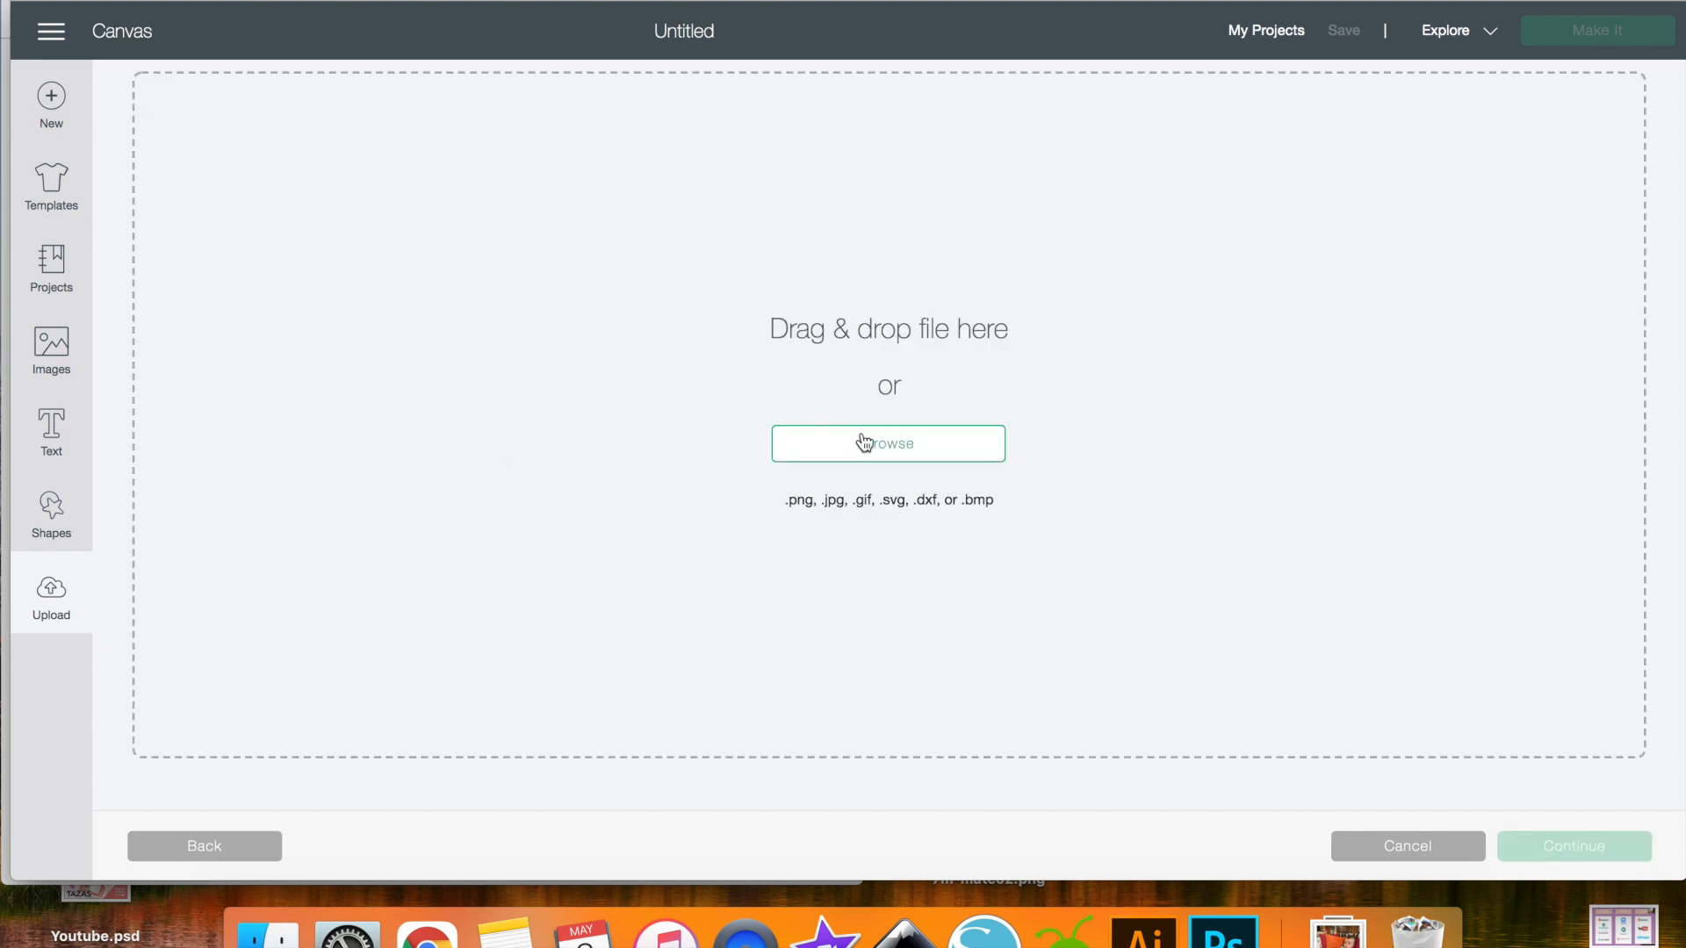
- Load the Jessie PNG from the sticker folder as an image upload and set its image type to Complex
click(864, 441)
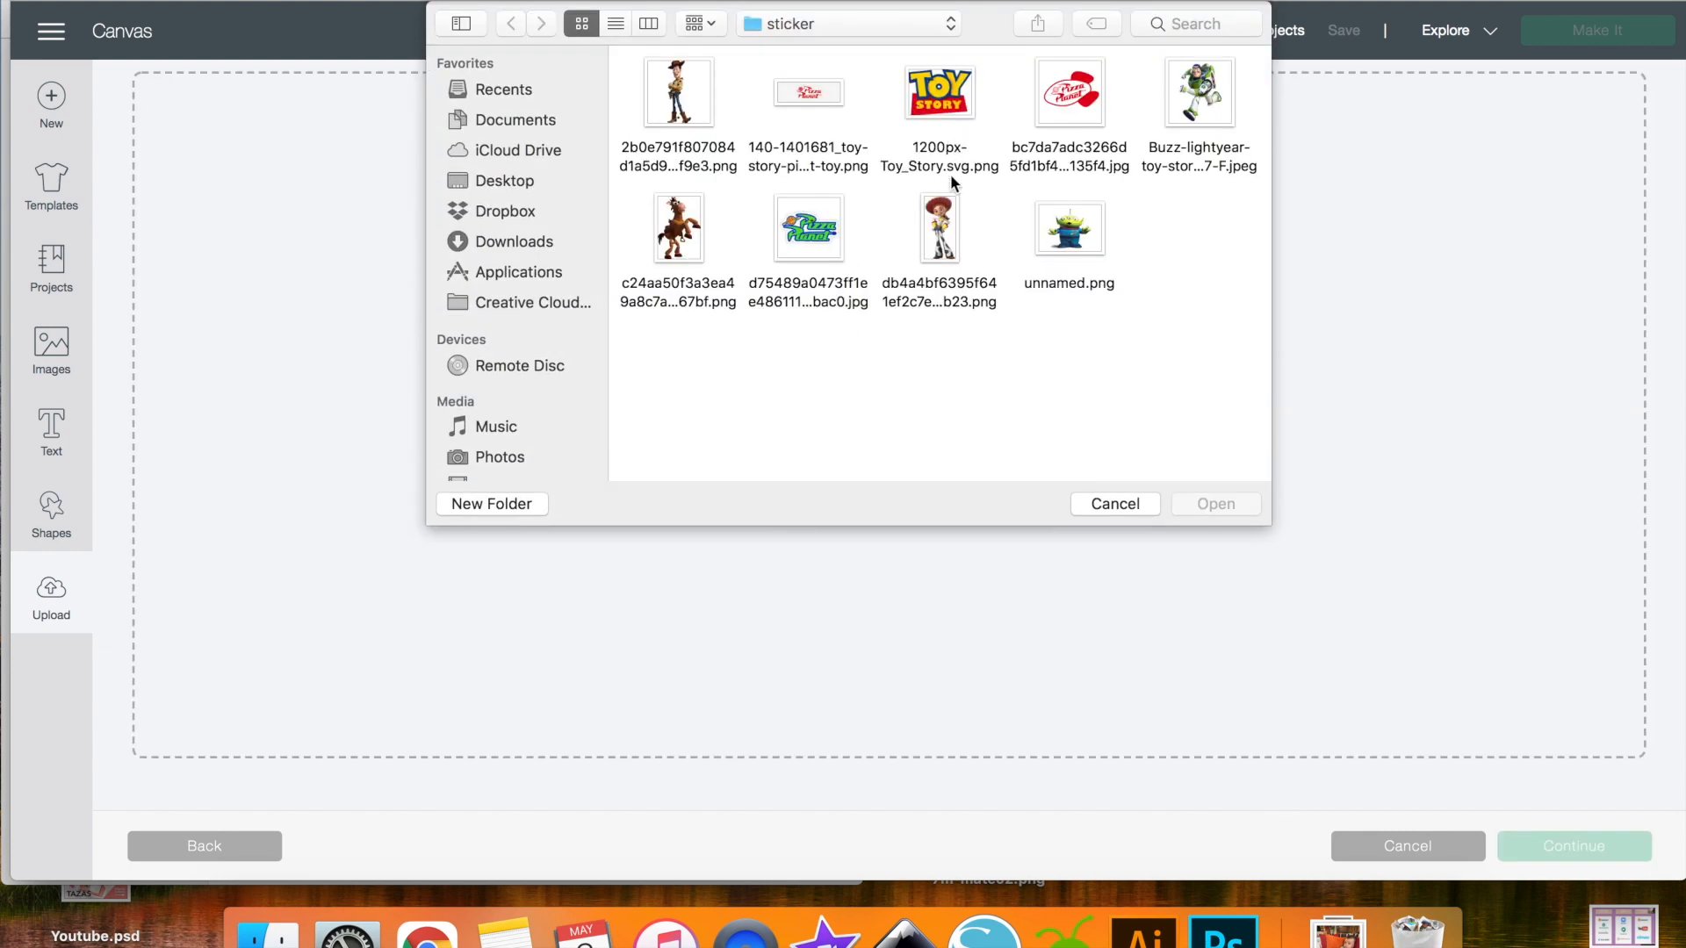
click(961, 224)
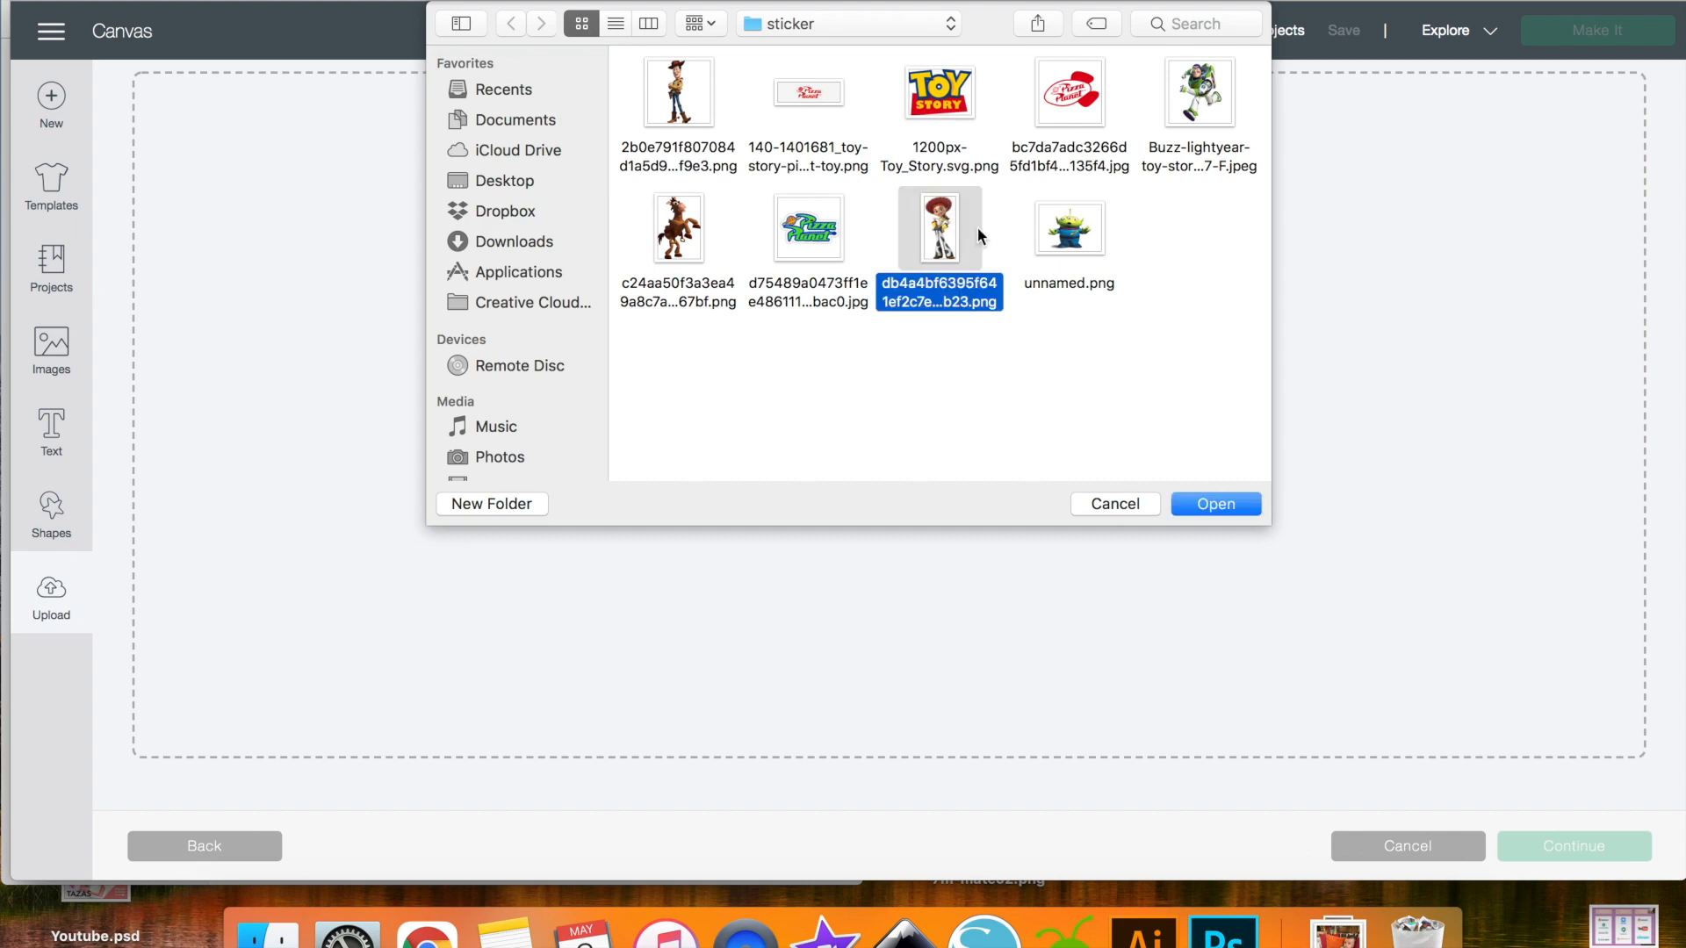
click(1227, 511)
click(919, 579)
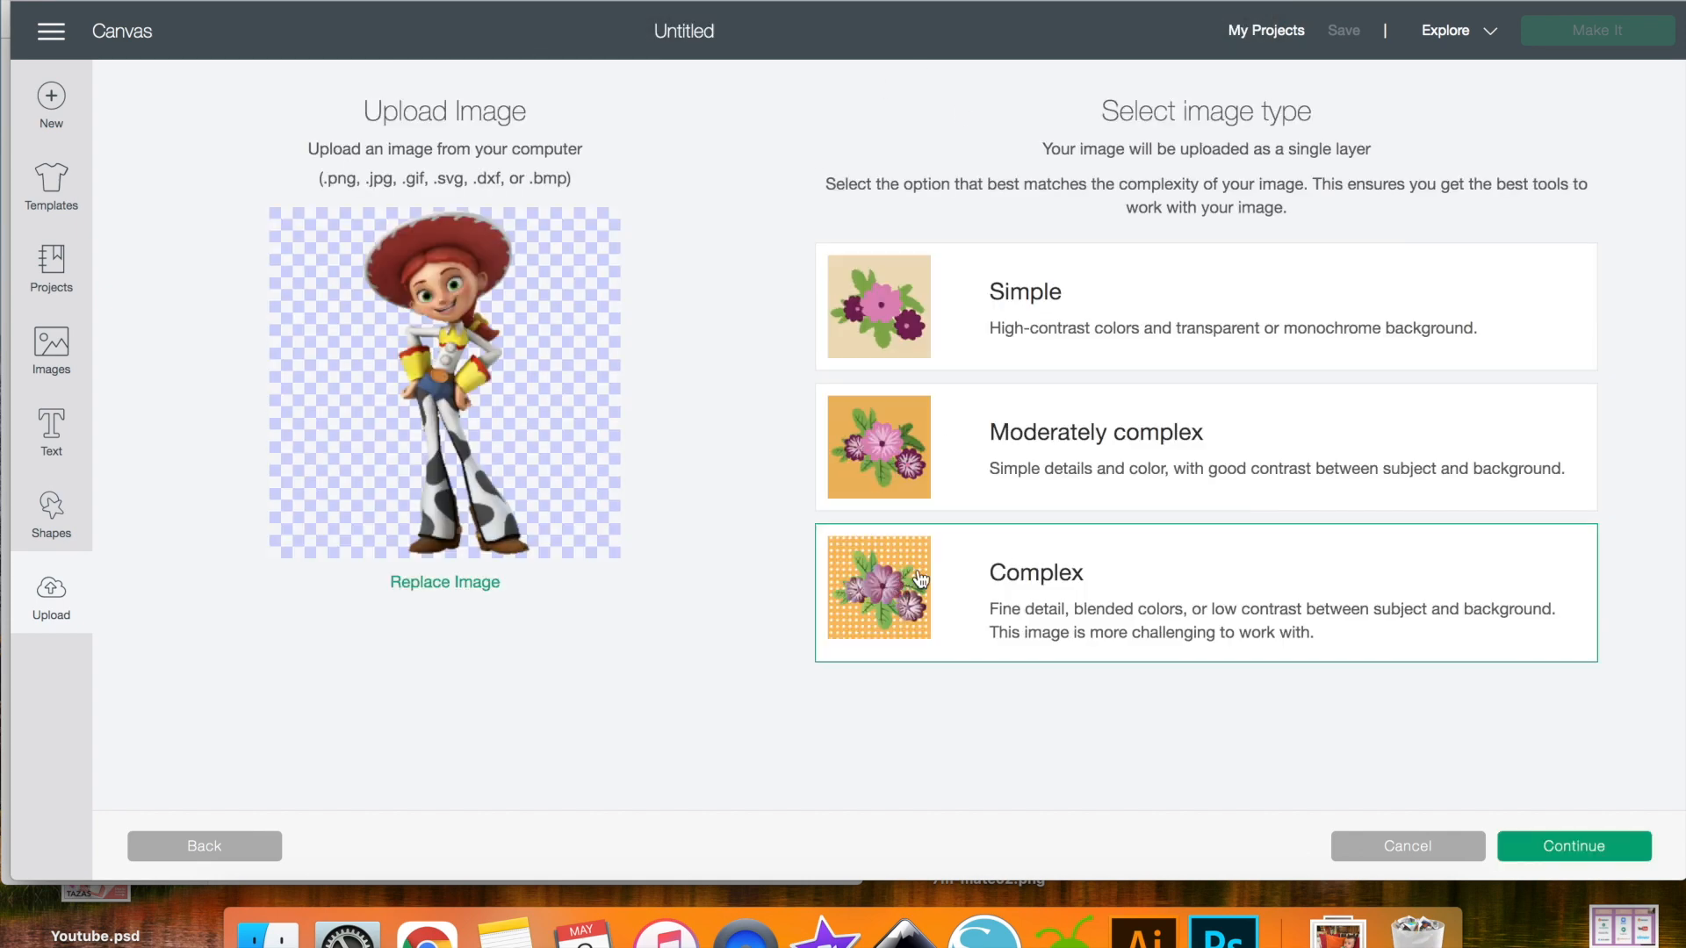
click(1533, 848)
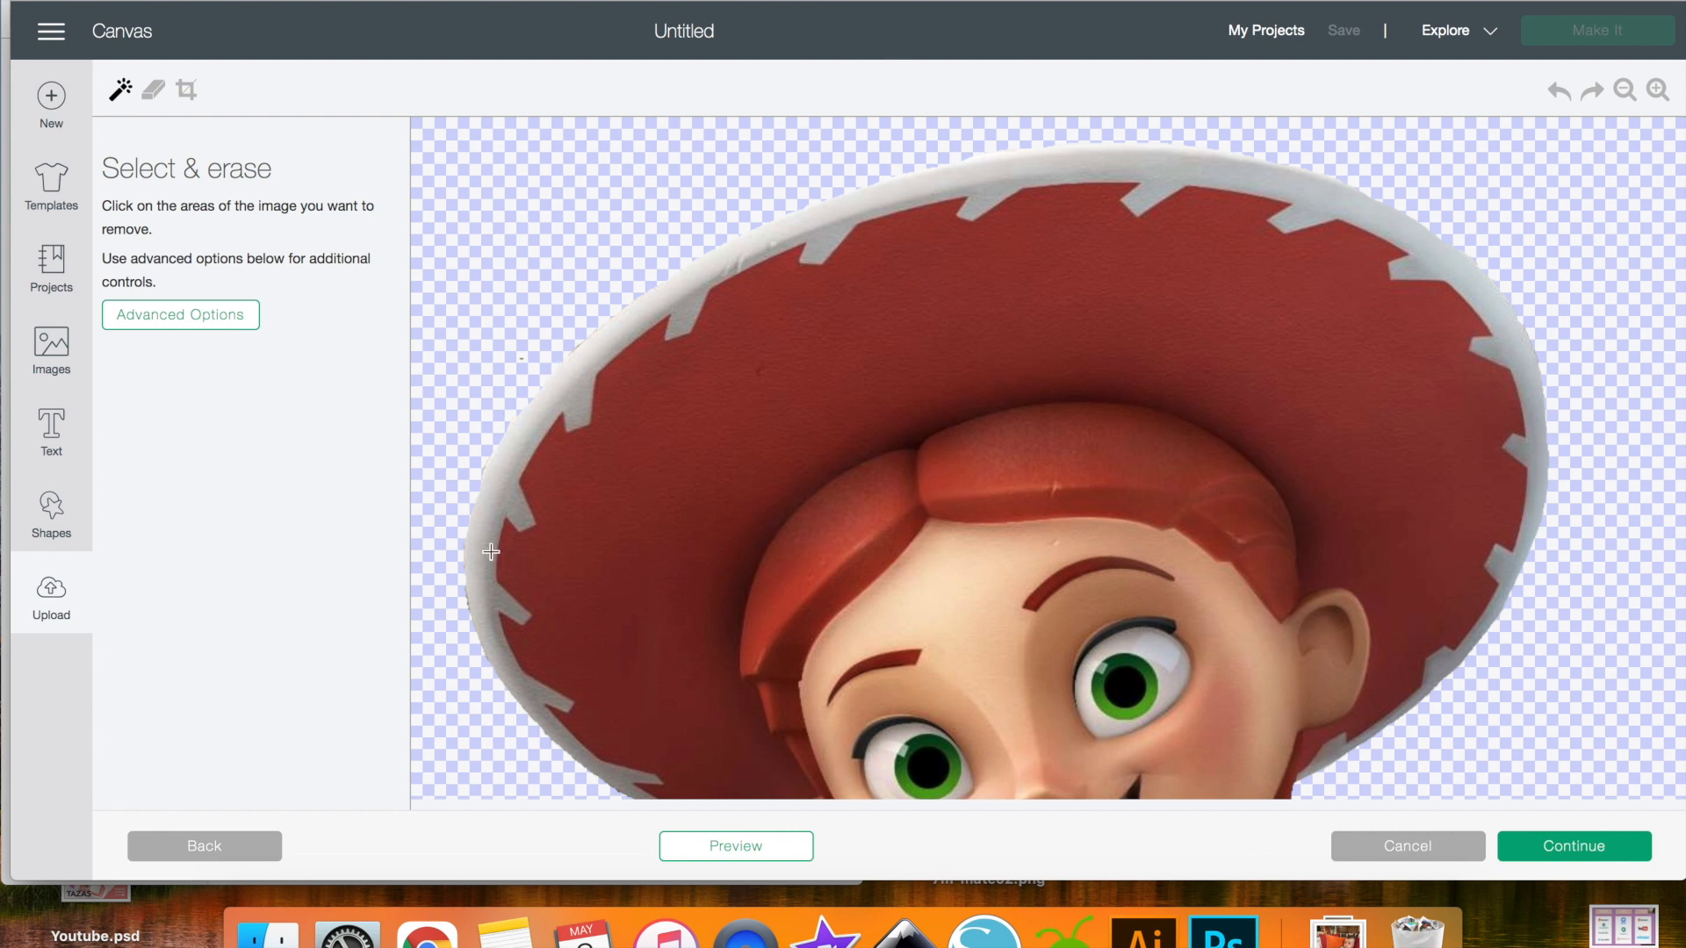
- Check the edges of the Jessie cutout down to the boots and upload it as a Print Then Cut Image
scroll(838, 604, down, 20)
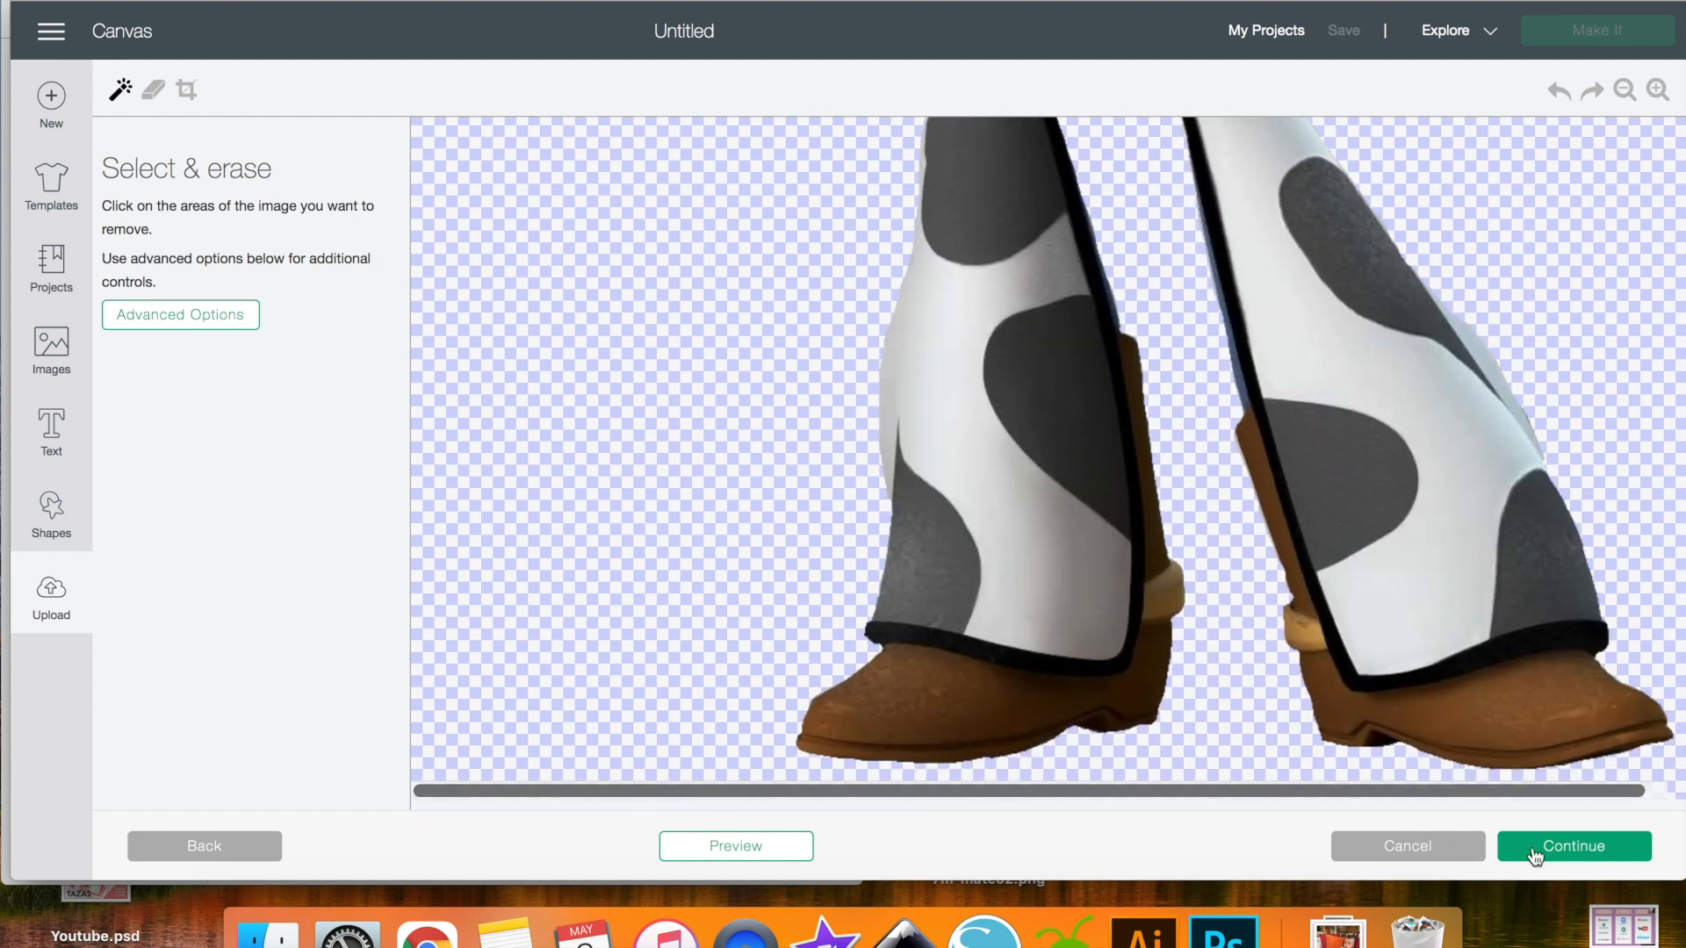
click(1534, 851)
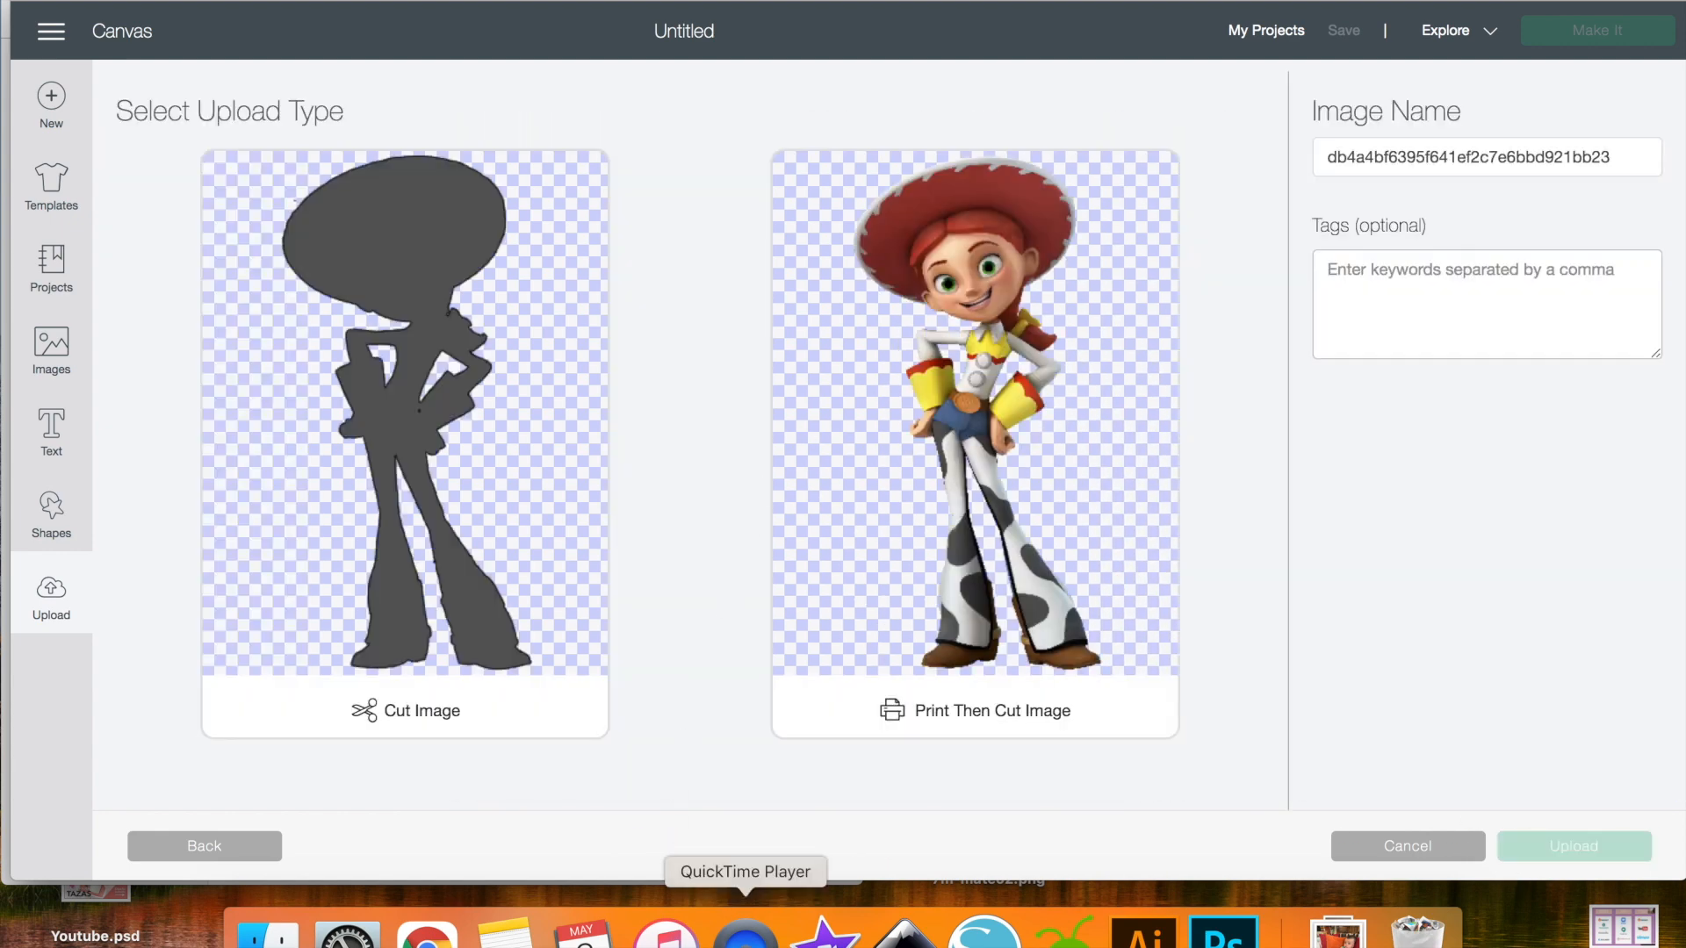
click(983, 467)
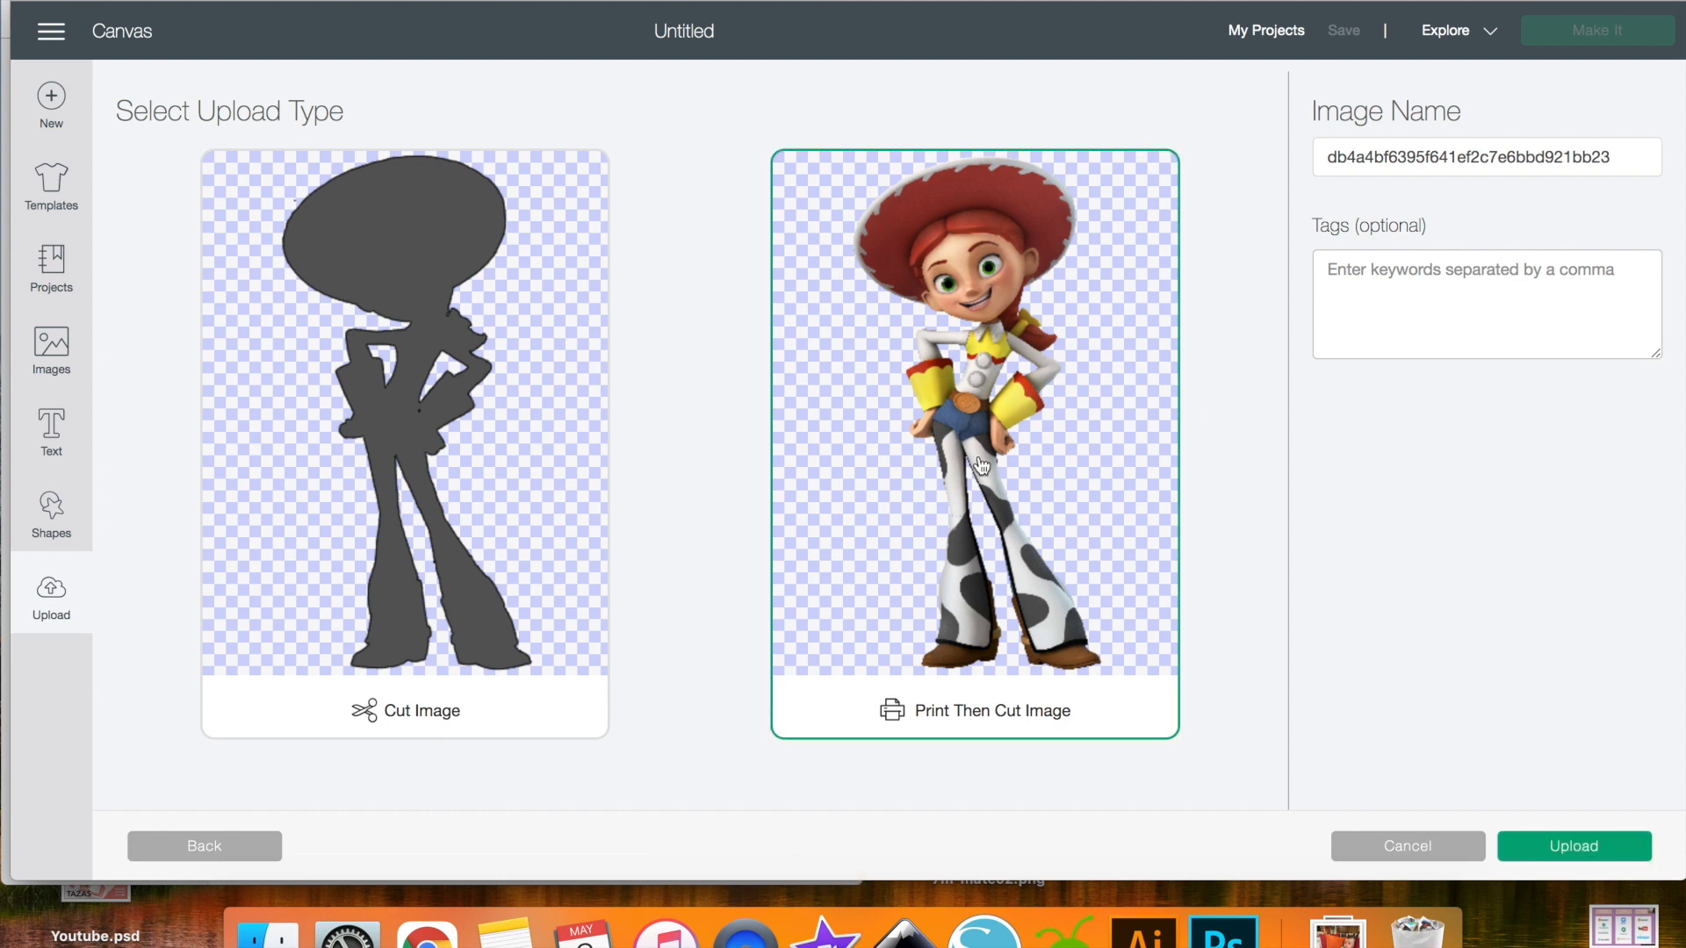
click(1577, 843)
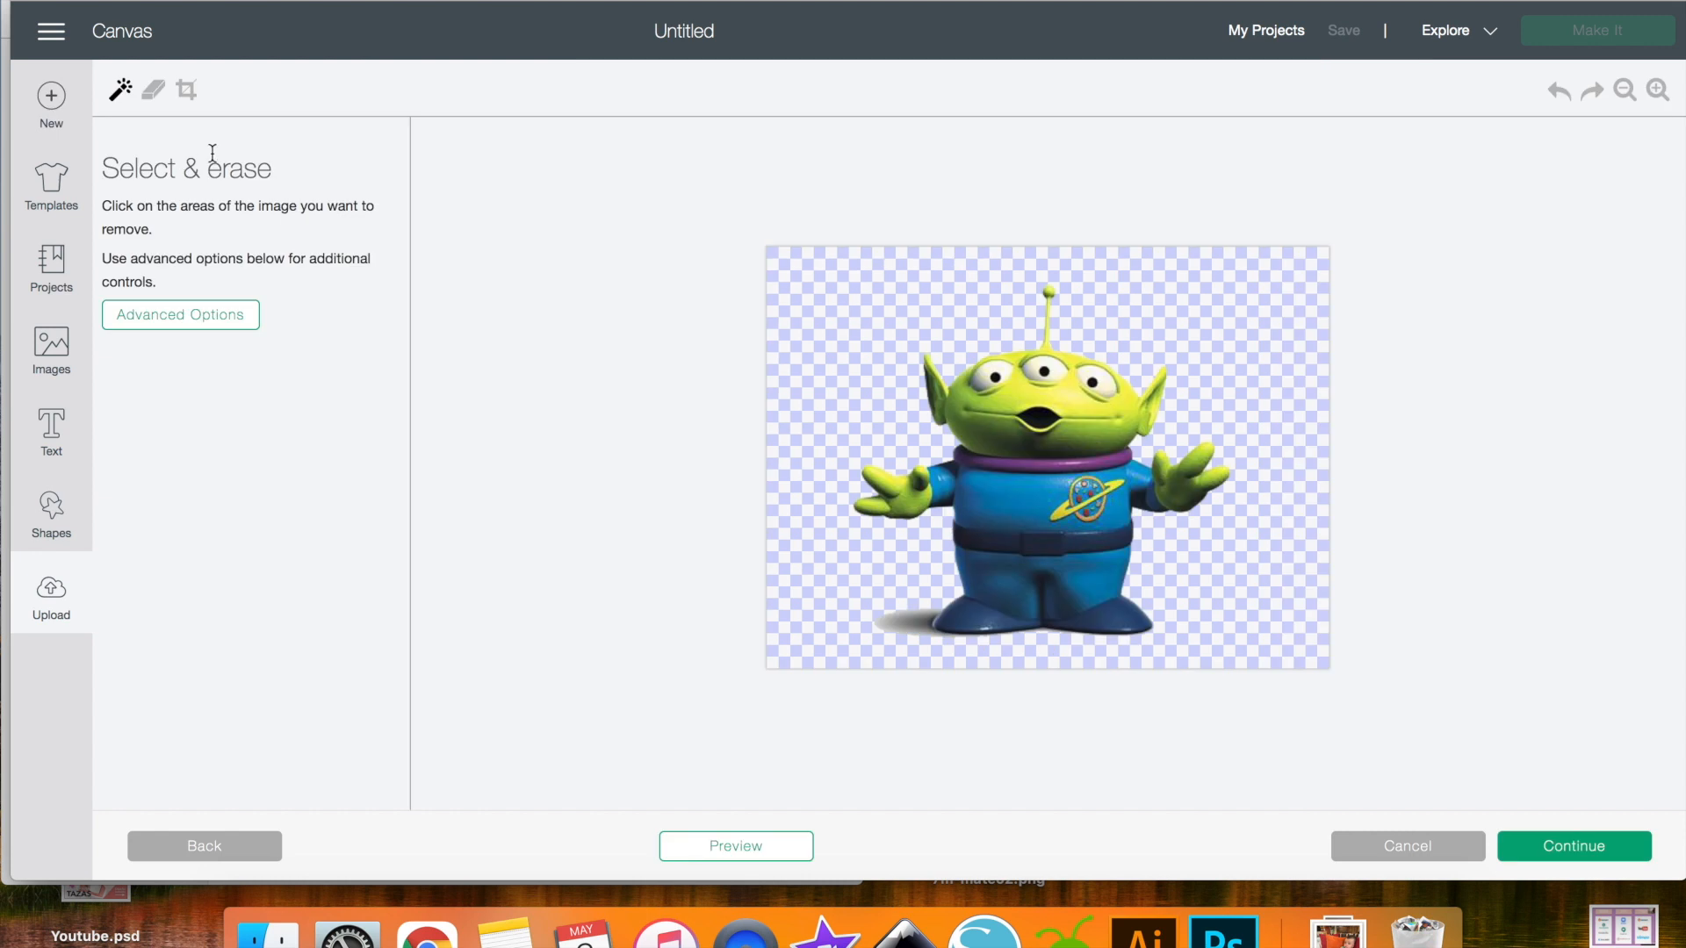
- Erase the shadow beside the green alien's foot with Select & erase and the Eraser, and choose Print Then Cut Image
click(910, 619)
click(884, 621)
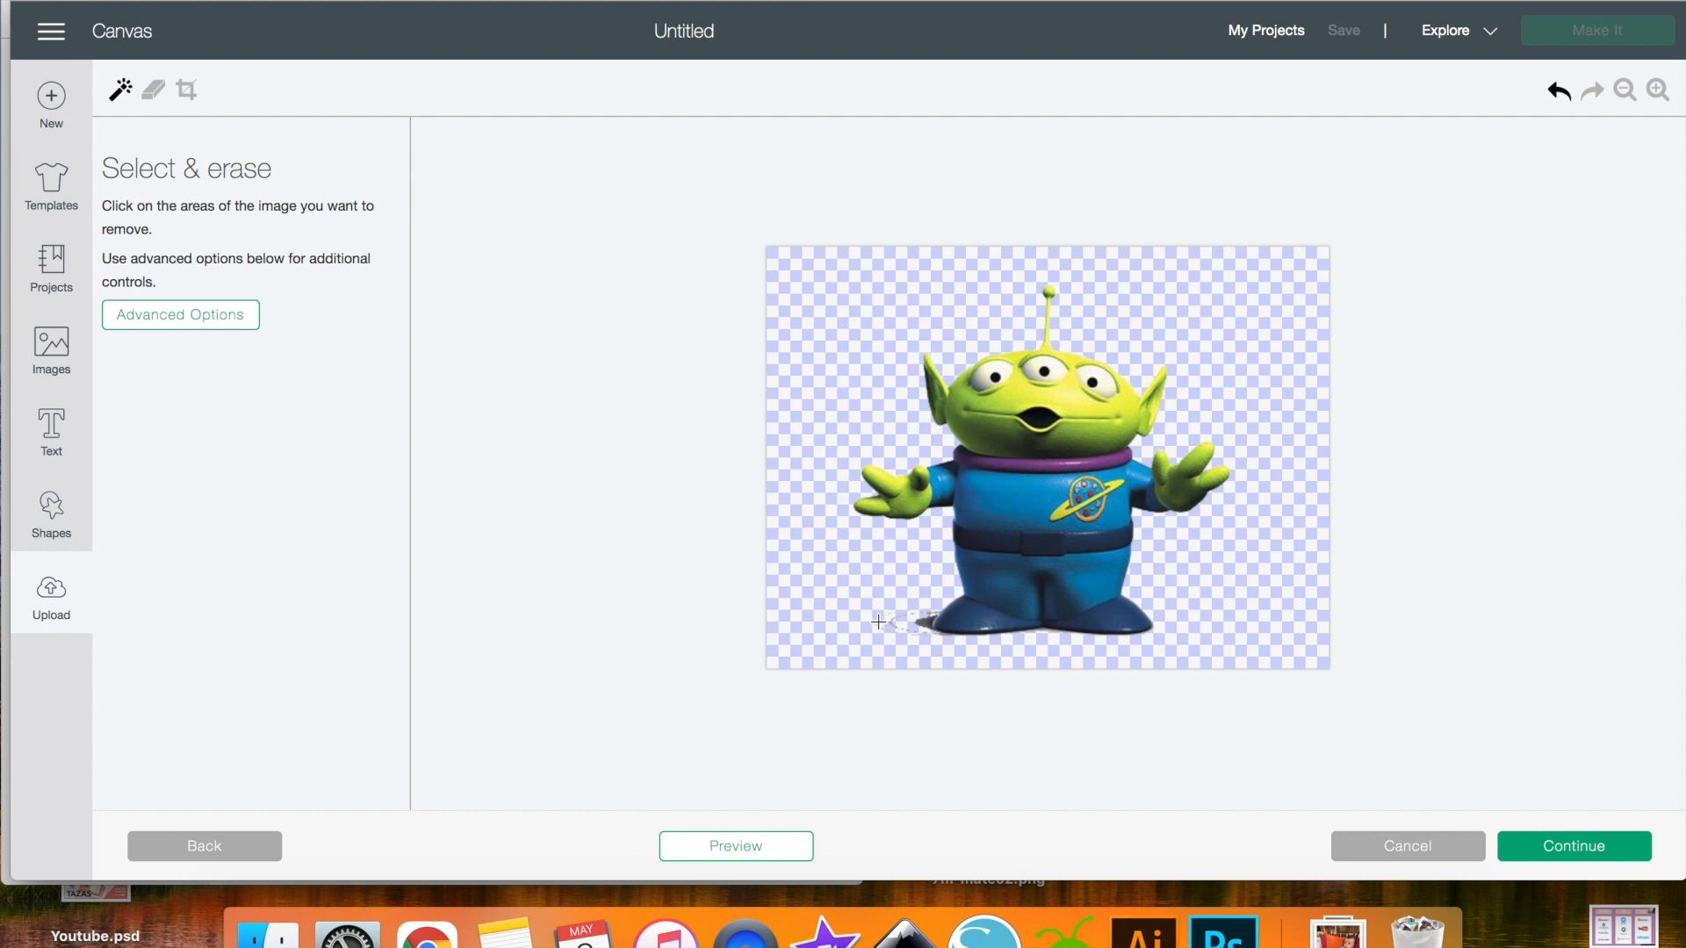
click(153, 89)
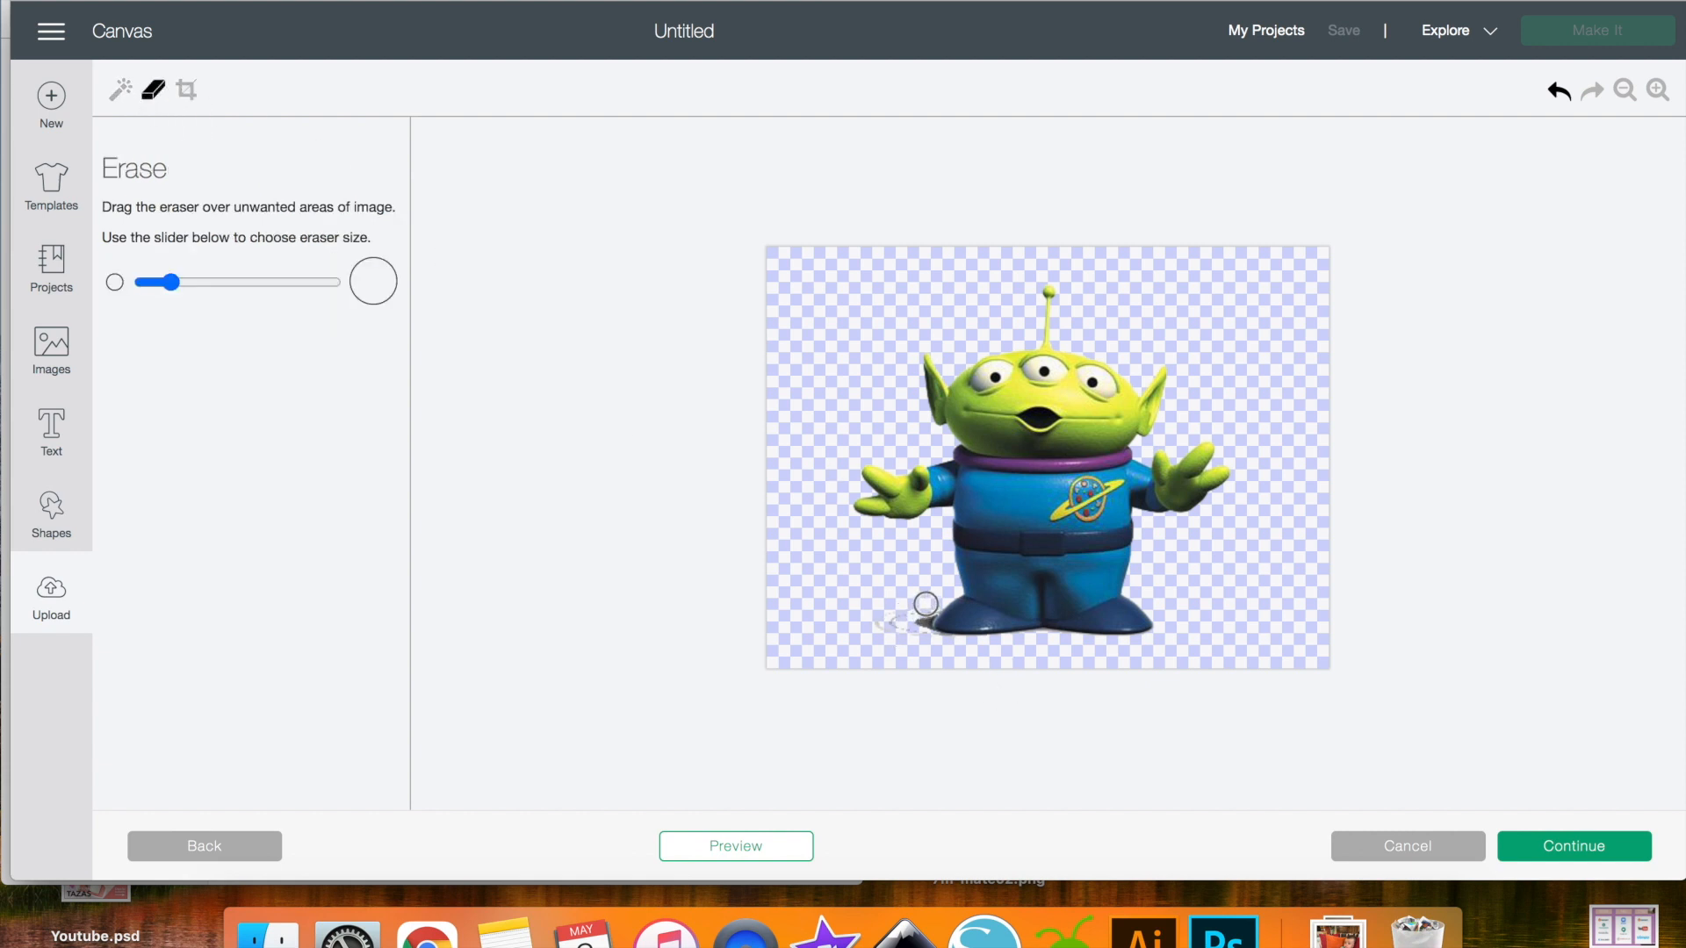
mouse_move(930, 602)
mouse_down()
mouse_move(940, 647)
mouse_move(921, 639)
mouse_move(936, 592)
mouse_move(899, 606)
mouse_move(900, 640)
mouse_move(867, 629)
mouse_up()
click(1575, 846)
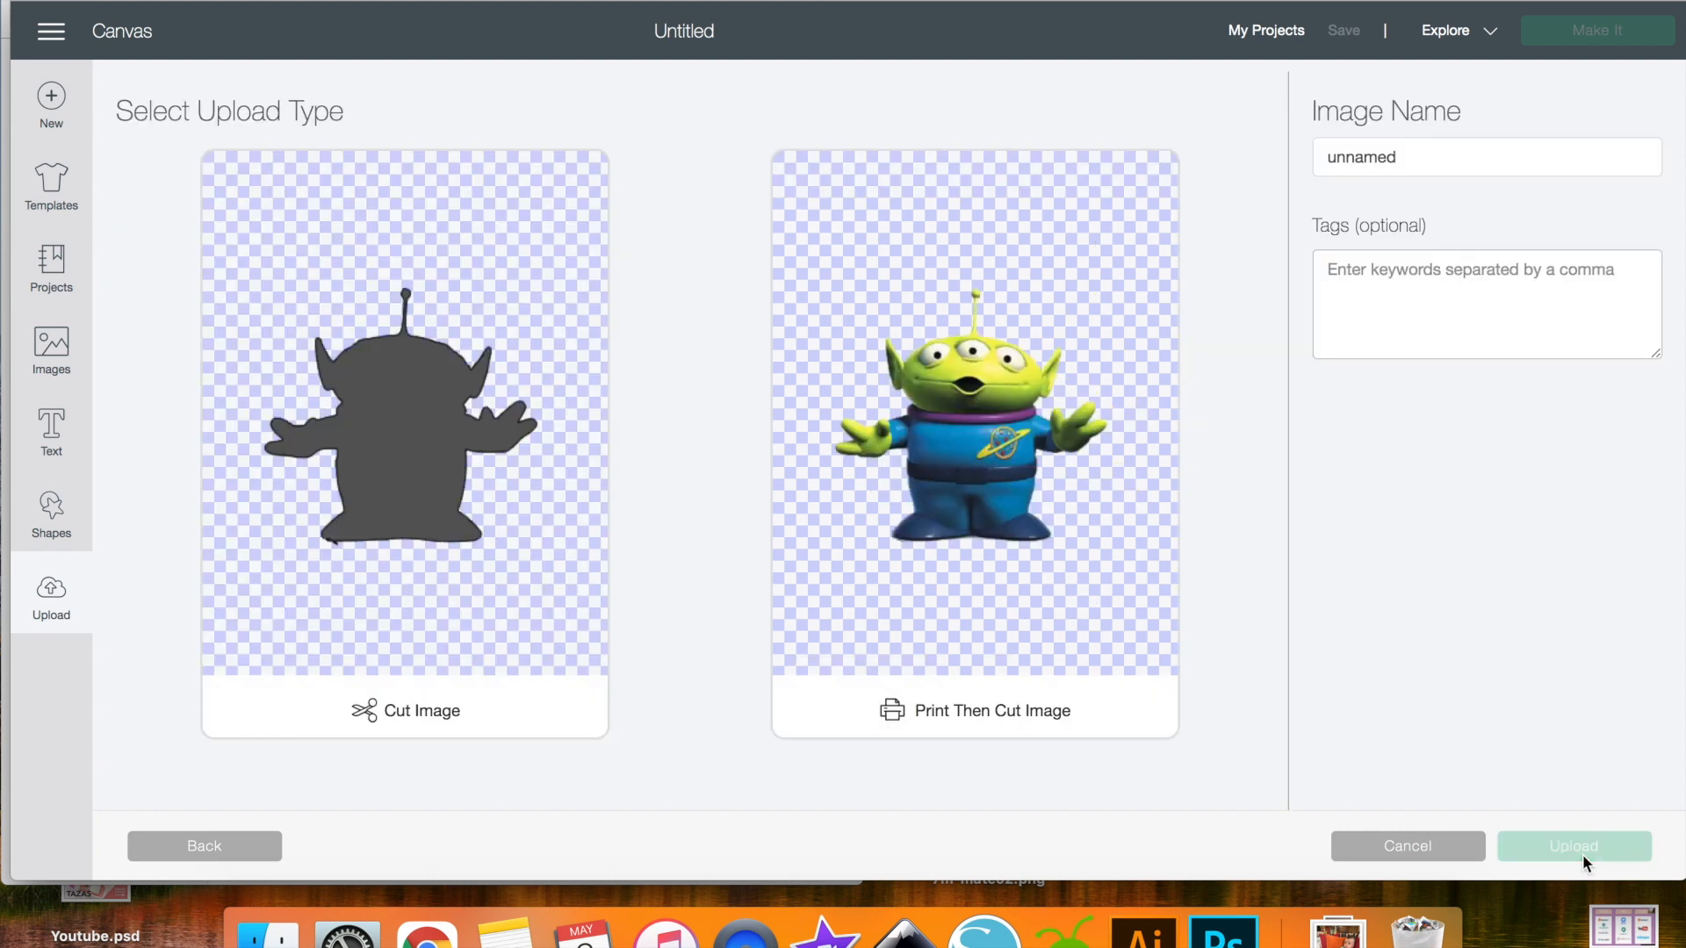
click(977, 617)
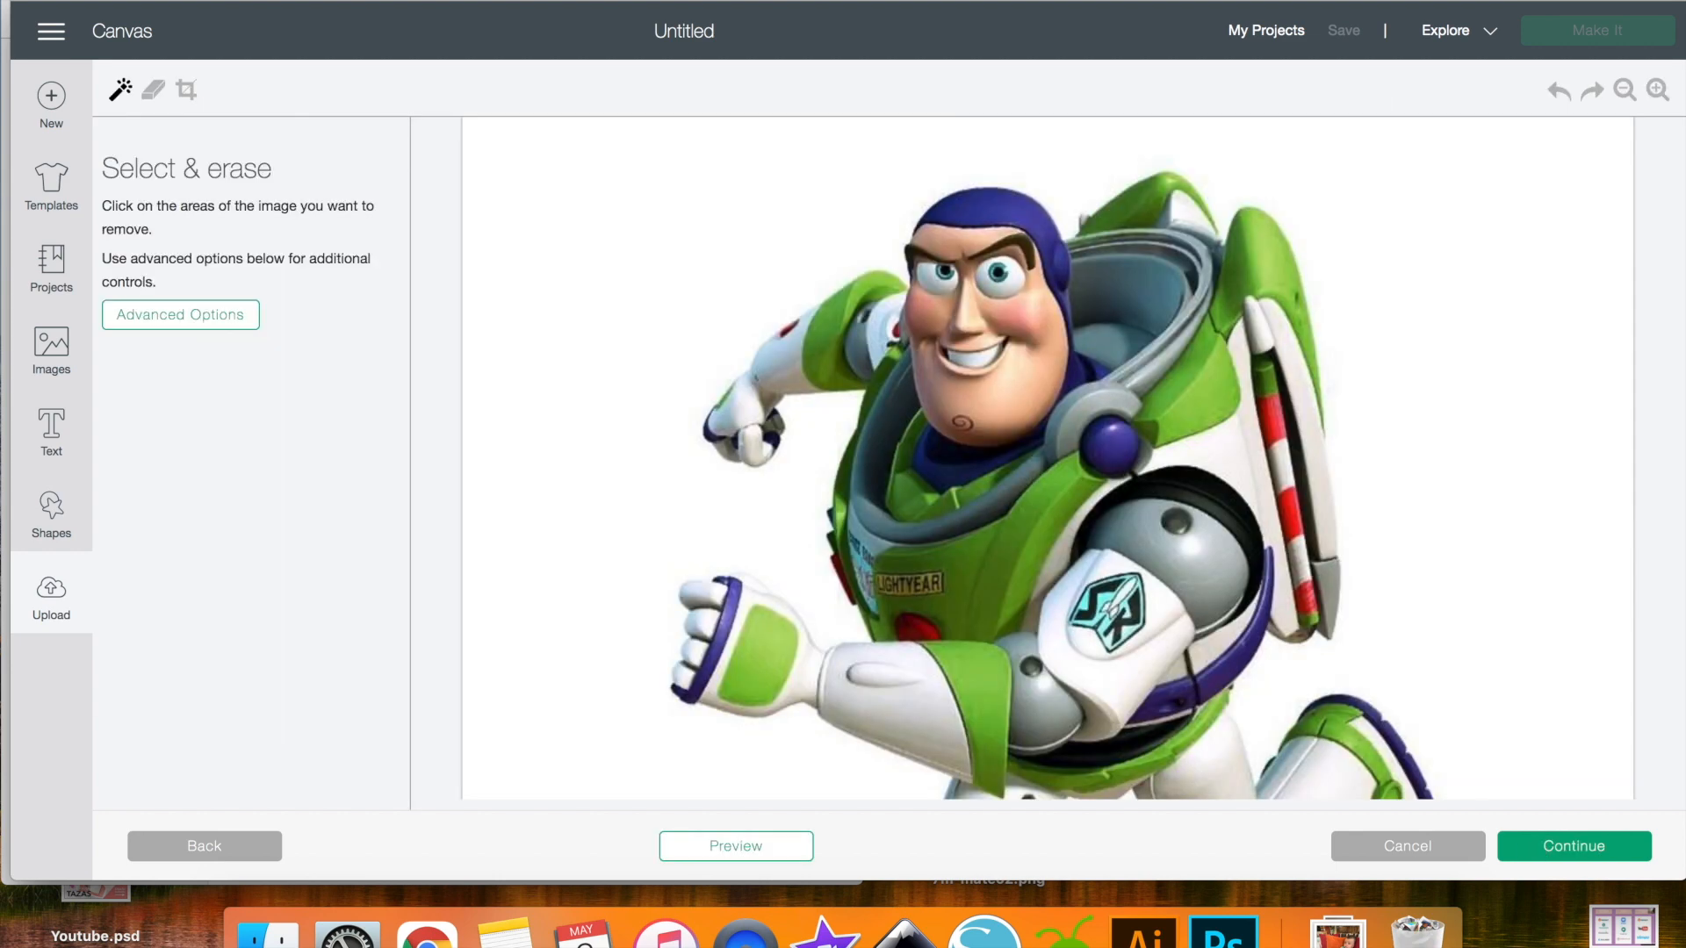
click(616, 188)
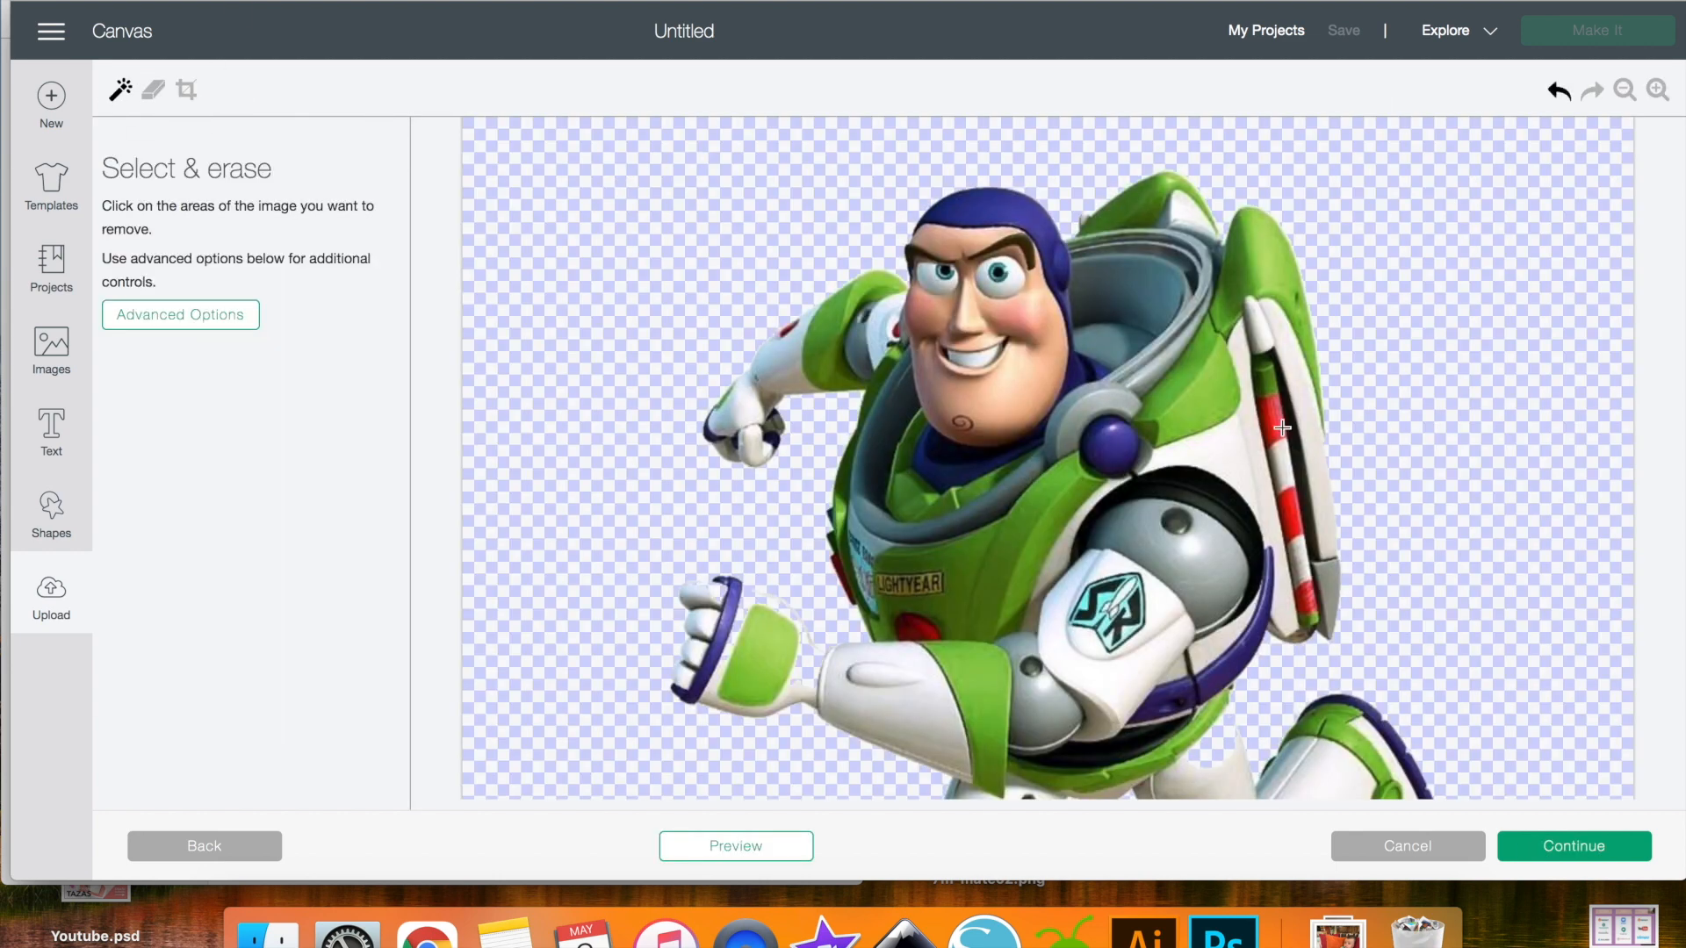
scroll(1215, 620, down, 5)
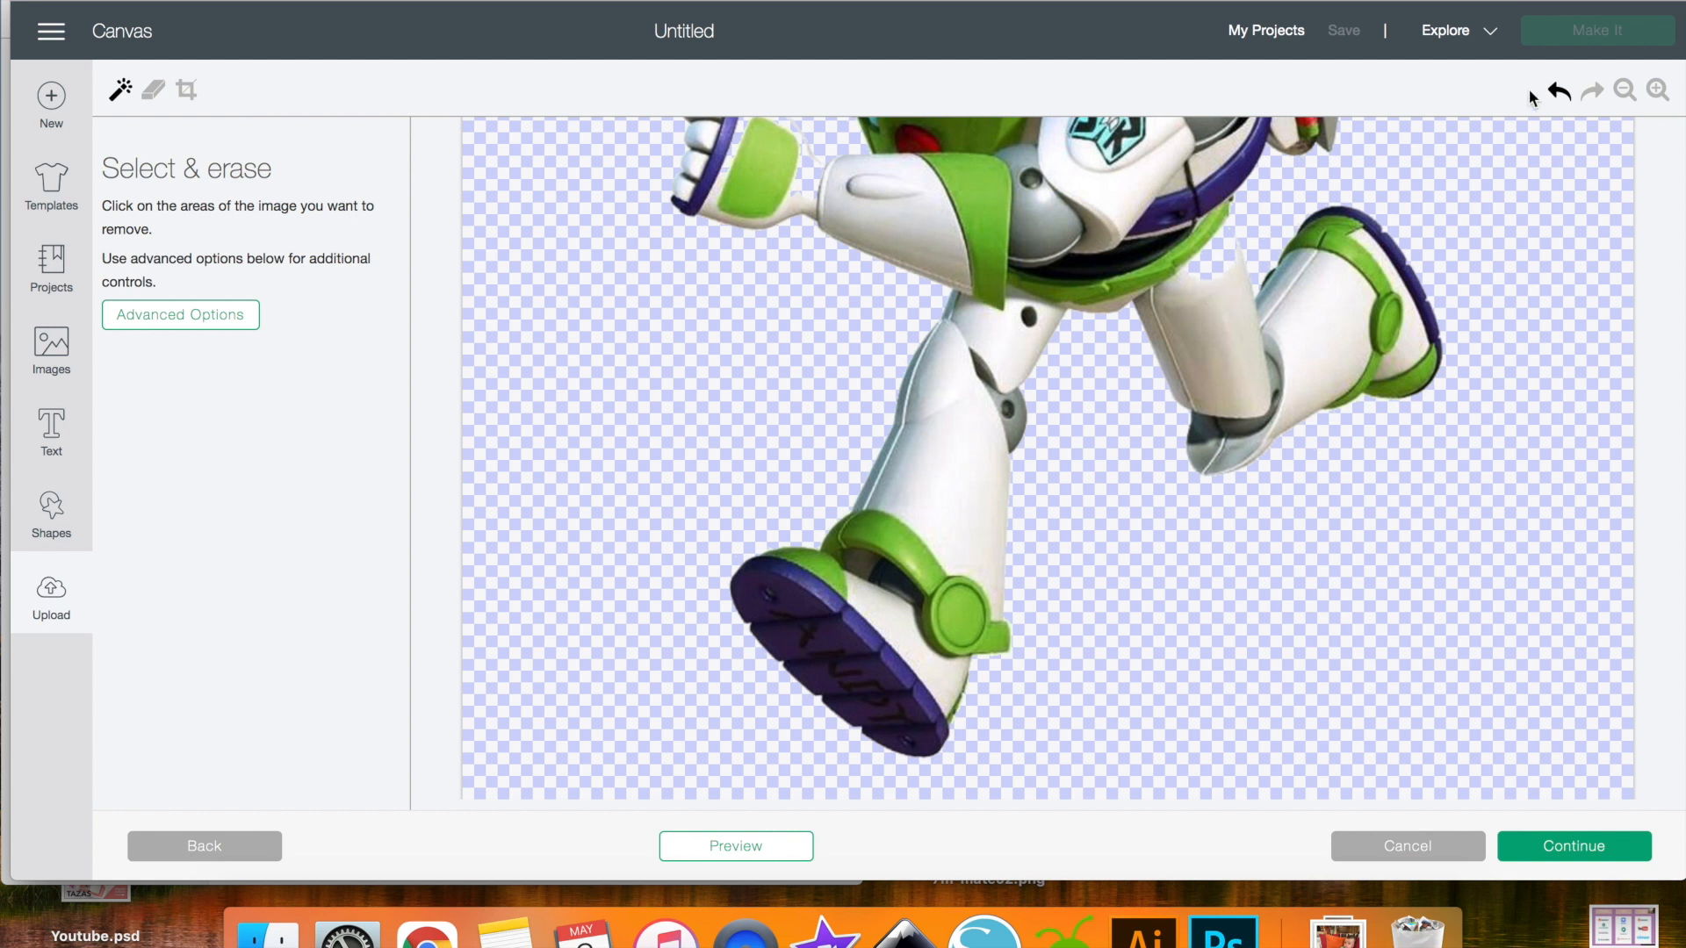
click(1556, 91)
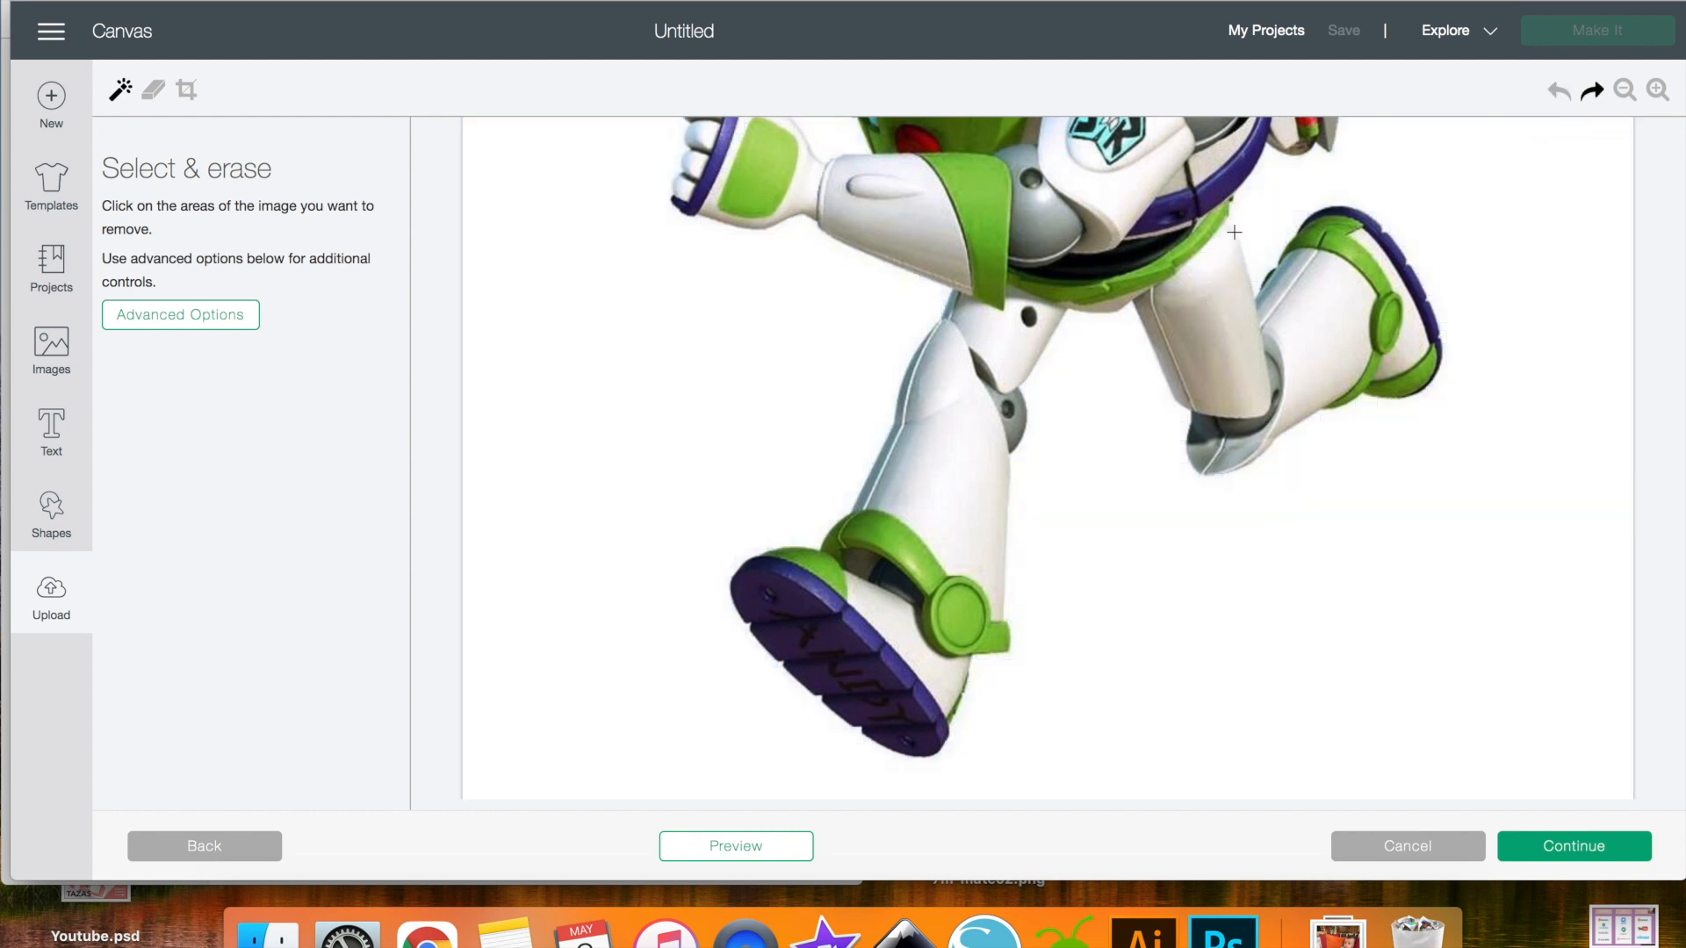
- Erase a thin strip beside Buzz's white thigh with a small Eraser, and remove the white background with Select & erase
click(153, 89)
drag(171, 282, 155, 284)
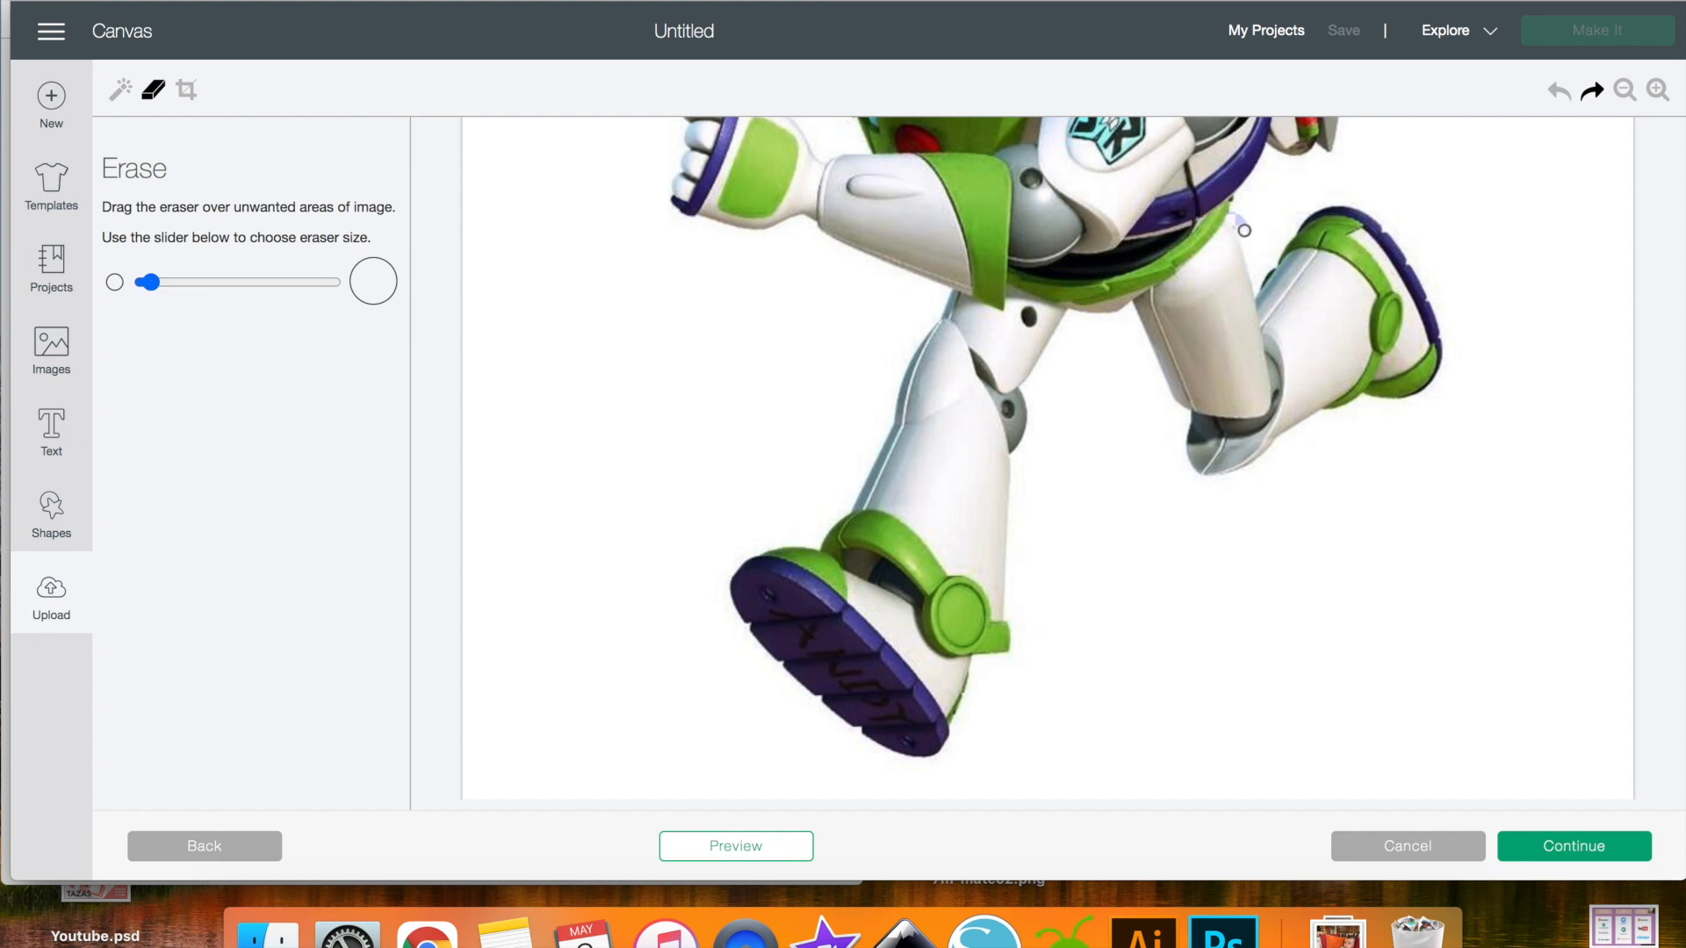
drag(1250, 250, 1254, 278)
click(120, 90)
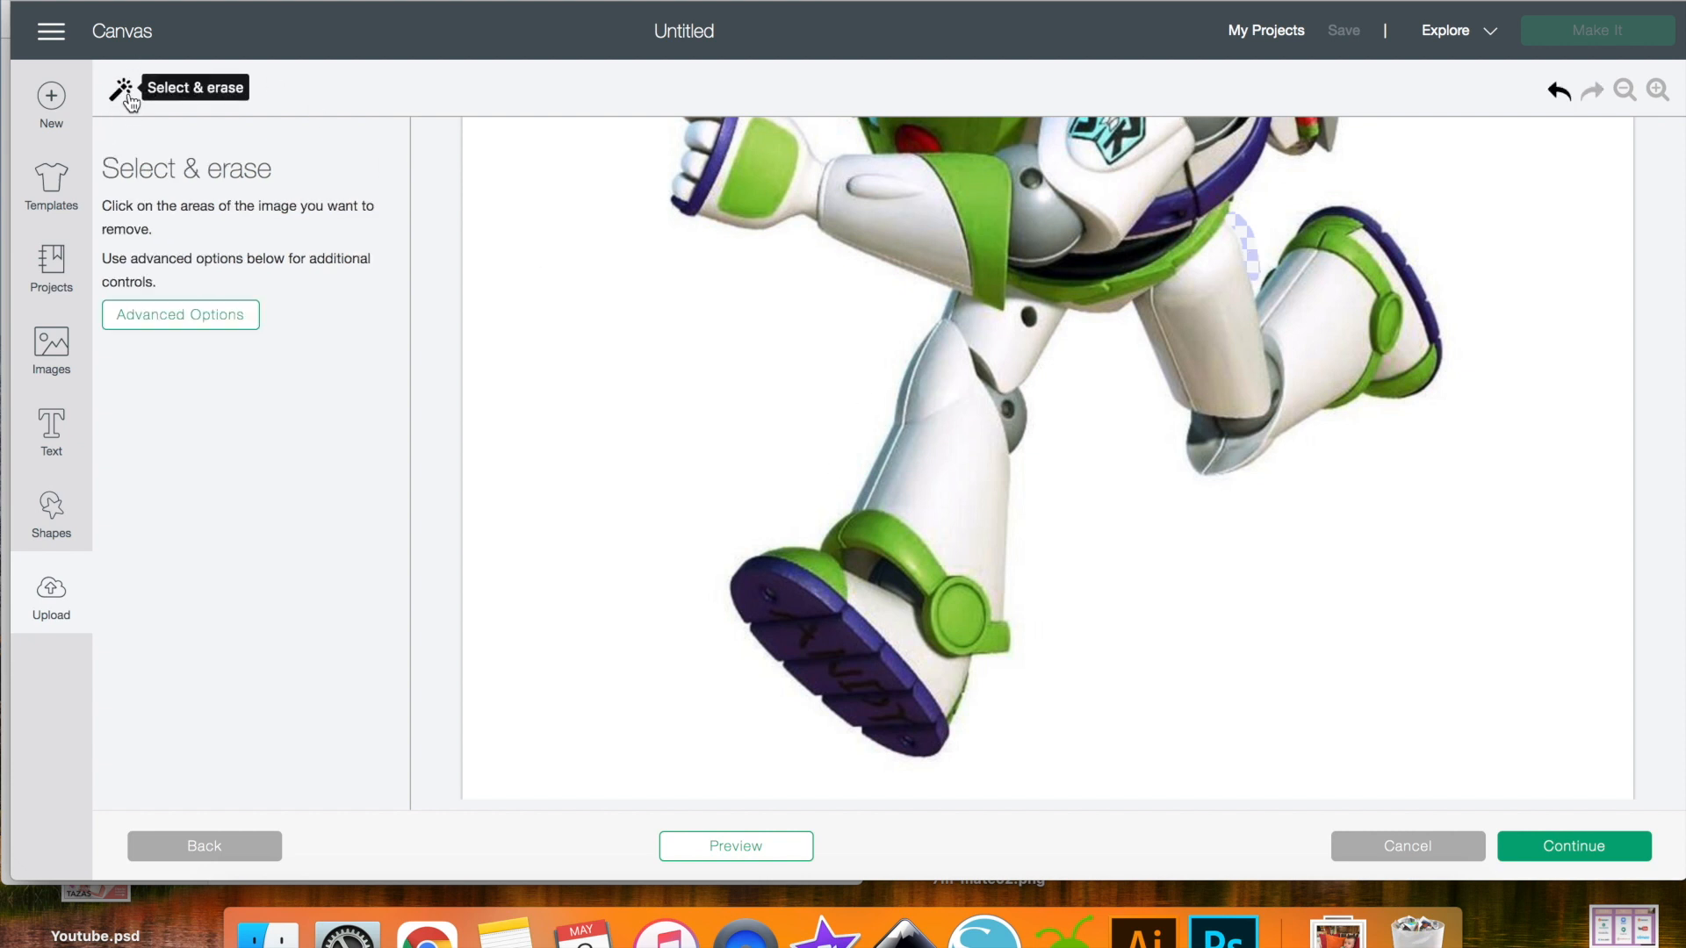
click(1482, 575)
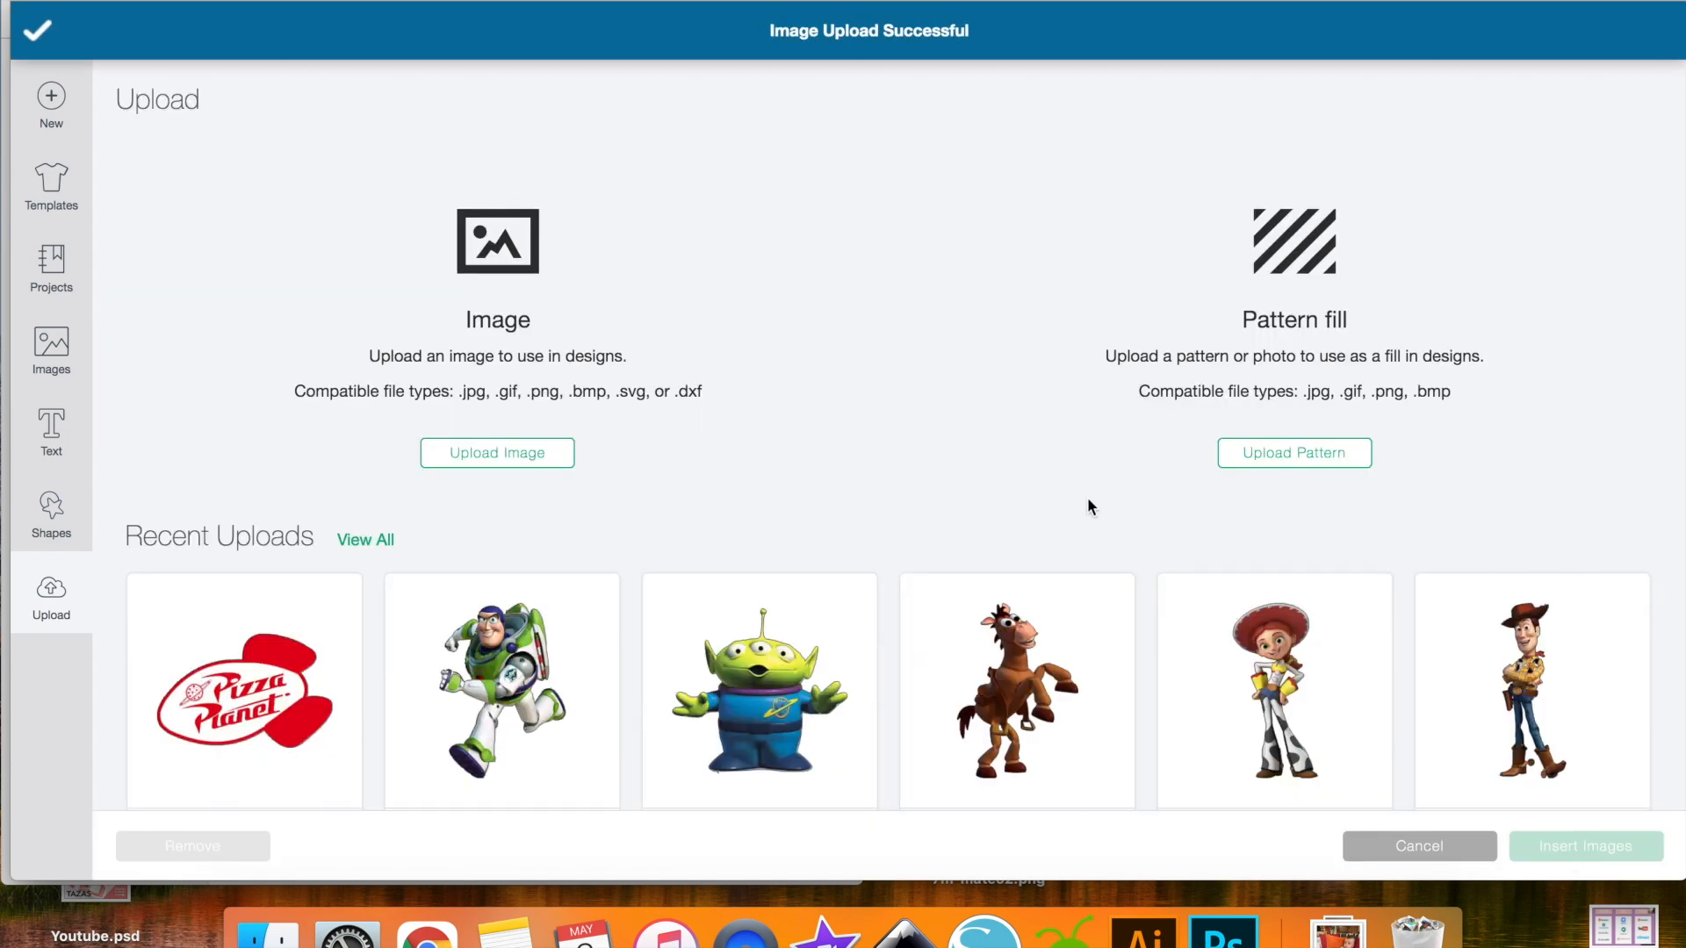
- Insert the six uploaded images of Pizza Planet, Buzz, the alien, the horse, Jessie and Woody onto the canvas
click(211, 720)
click(456, 751)
click(825, 743)
click(1084, 650)
click(1317, 626)
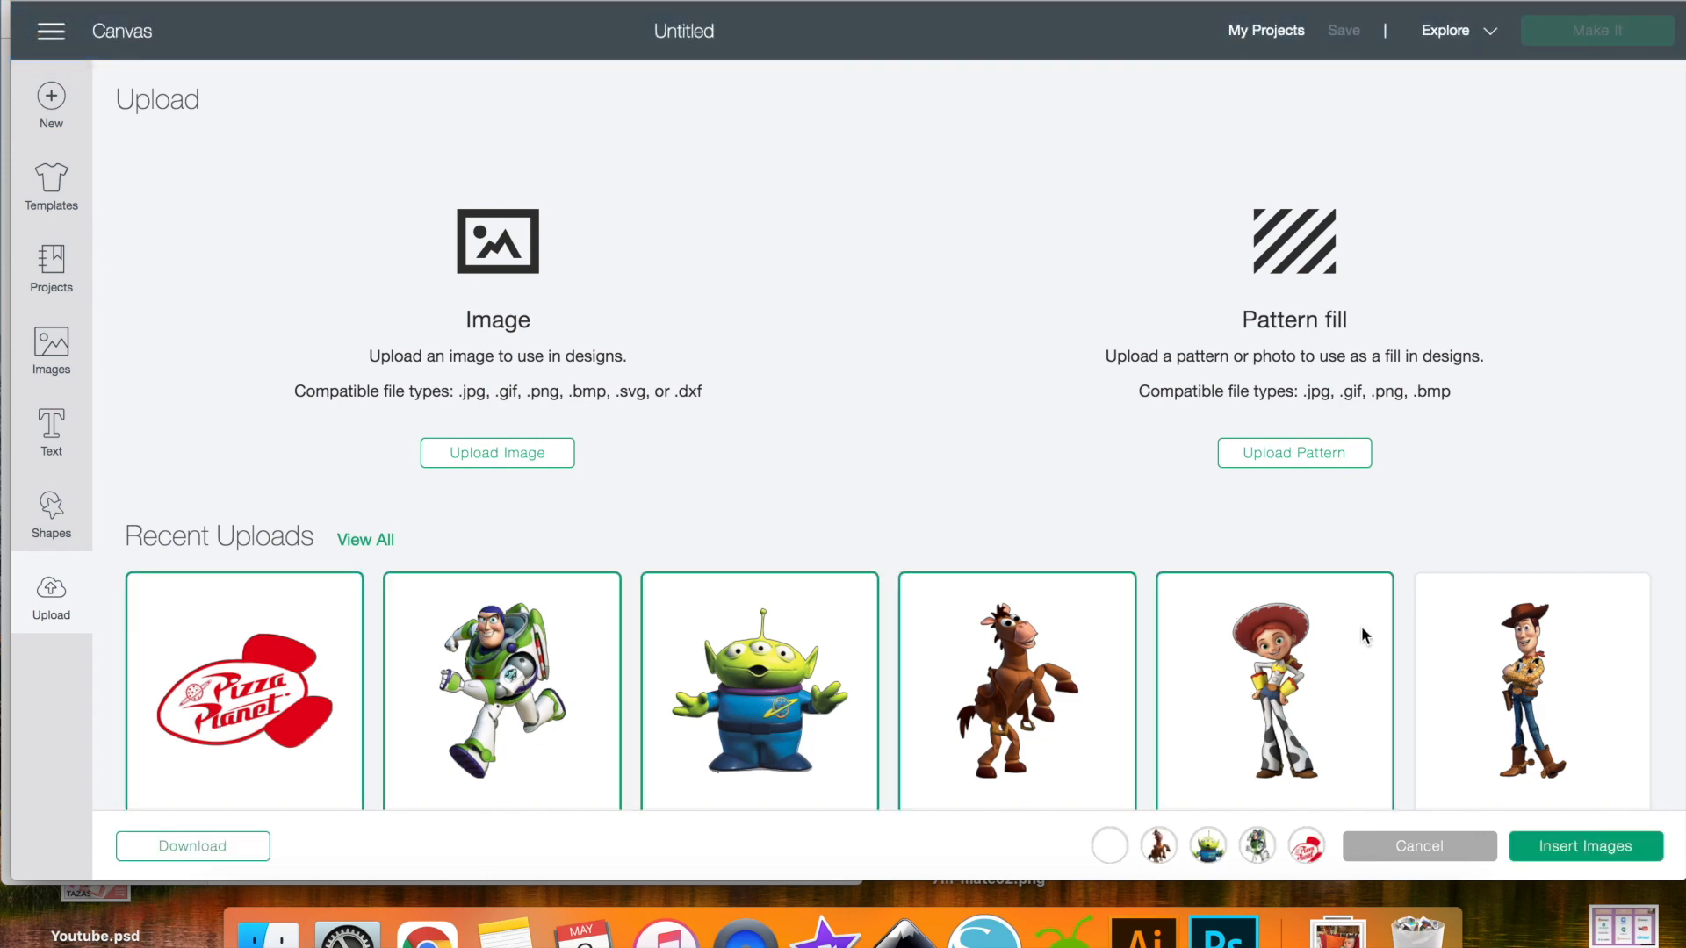
scroll(1508, 668, down, 5)
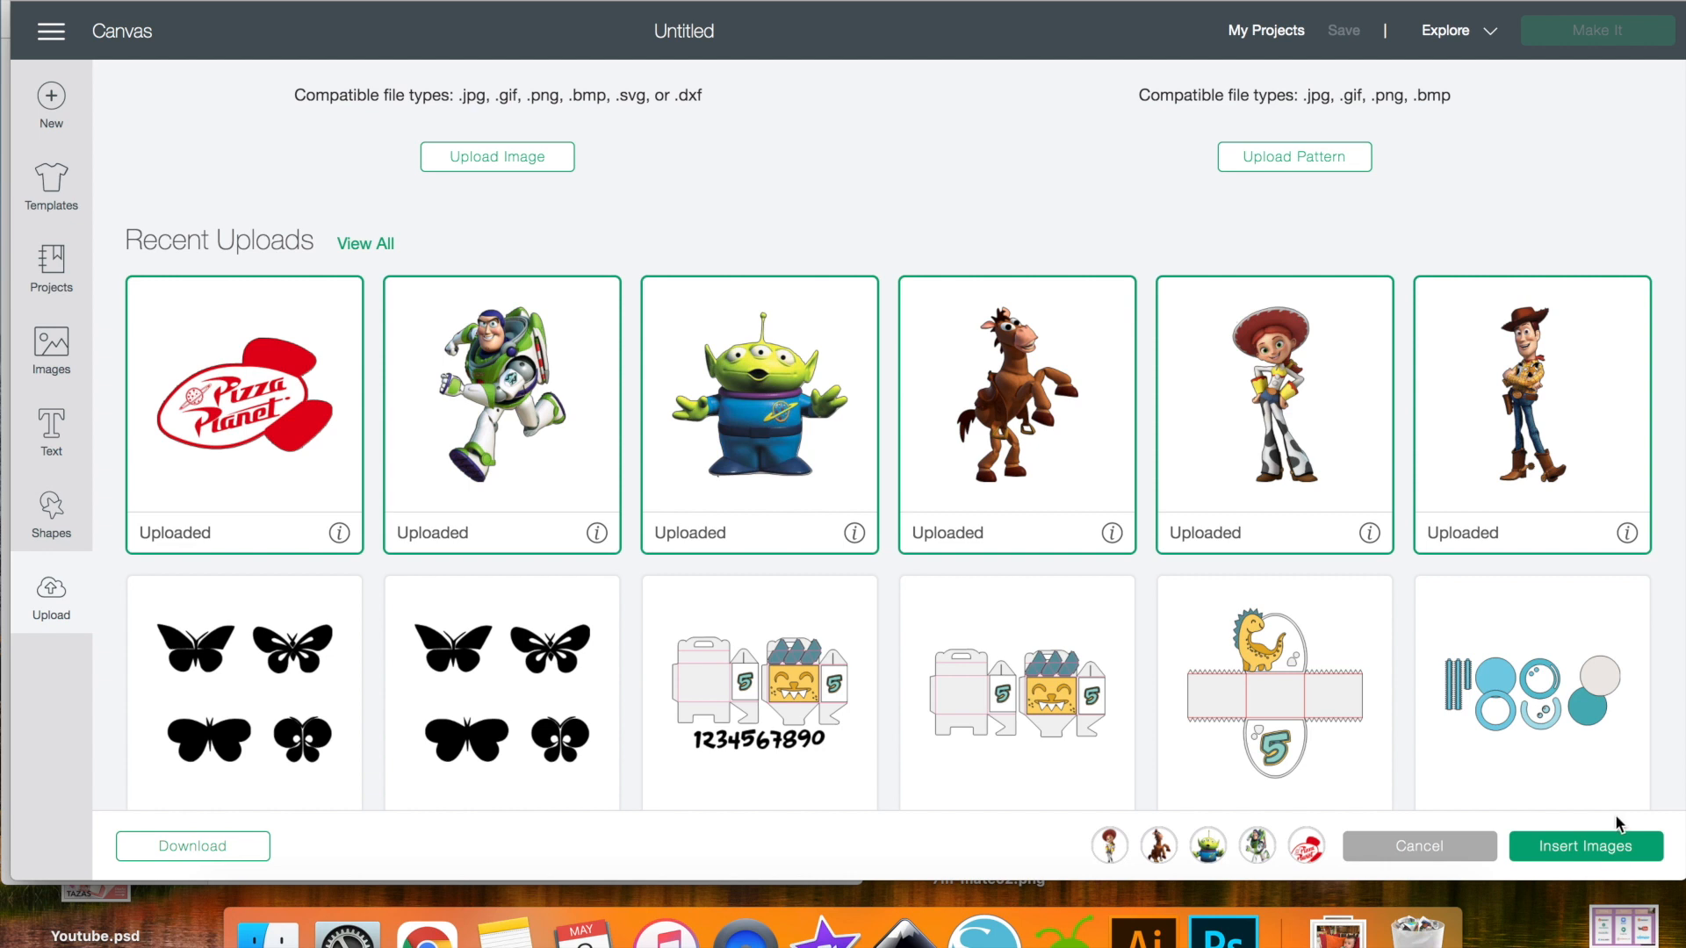
click(1579, 848)
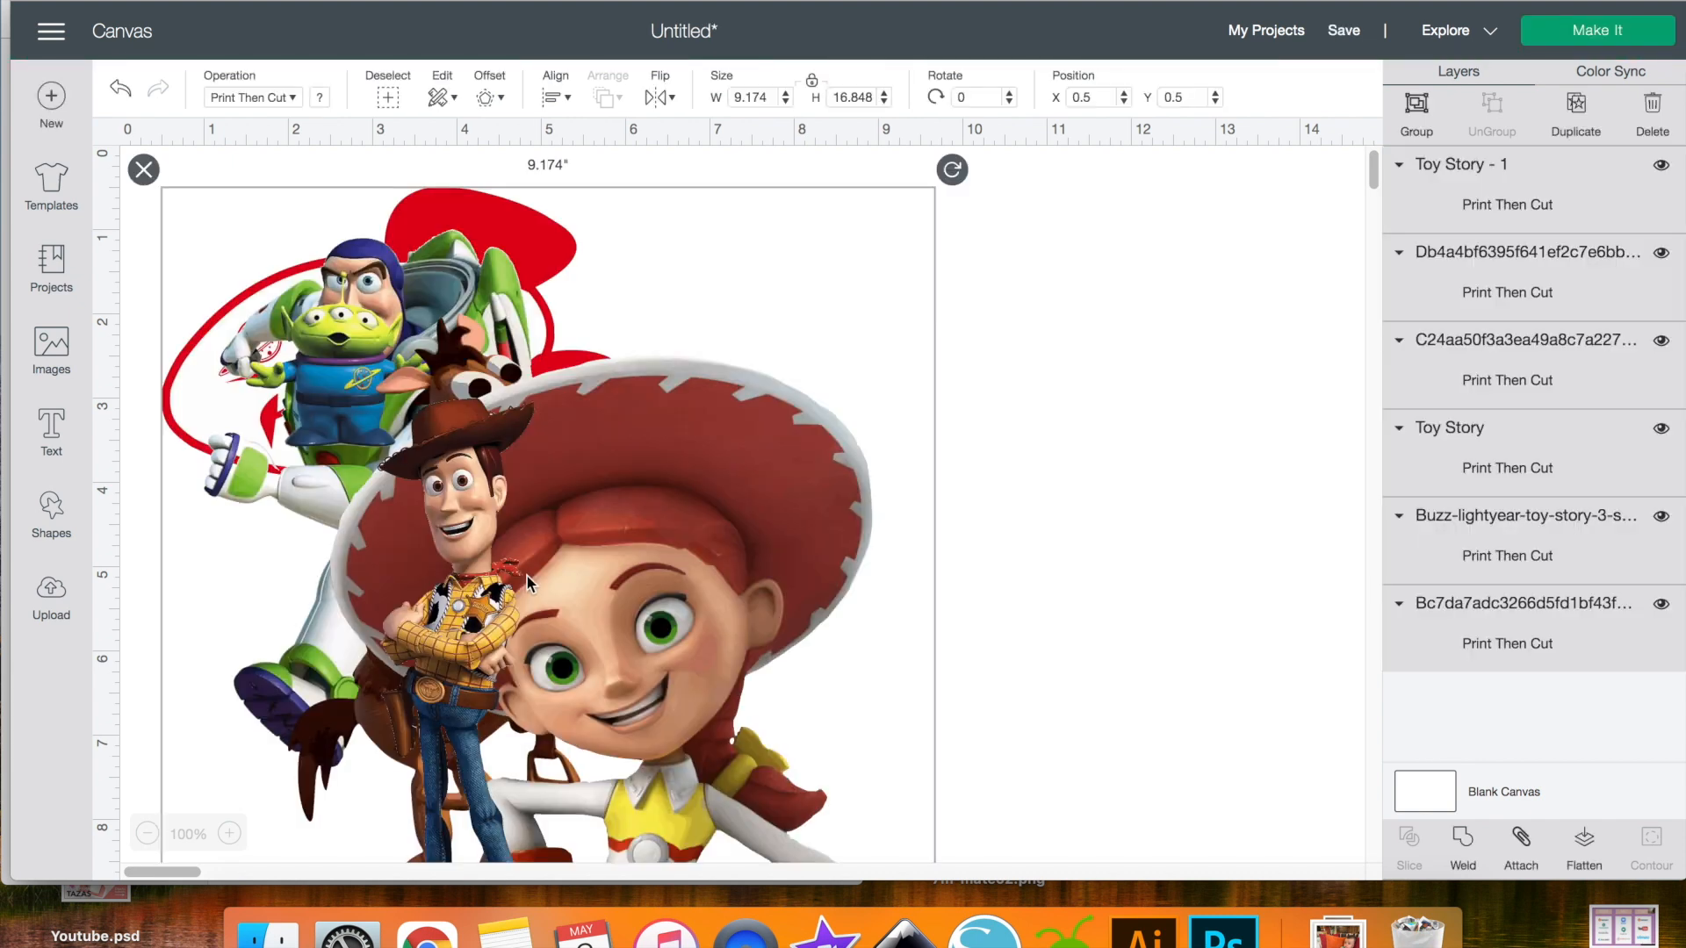
- Separate Jessie from the stacked images, set her width to 1 inch, and place her in the empty canvas area
click(1071, 309)
drag(680, 540, 866, 373)
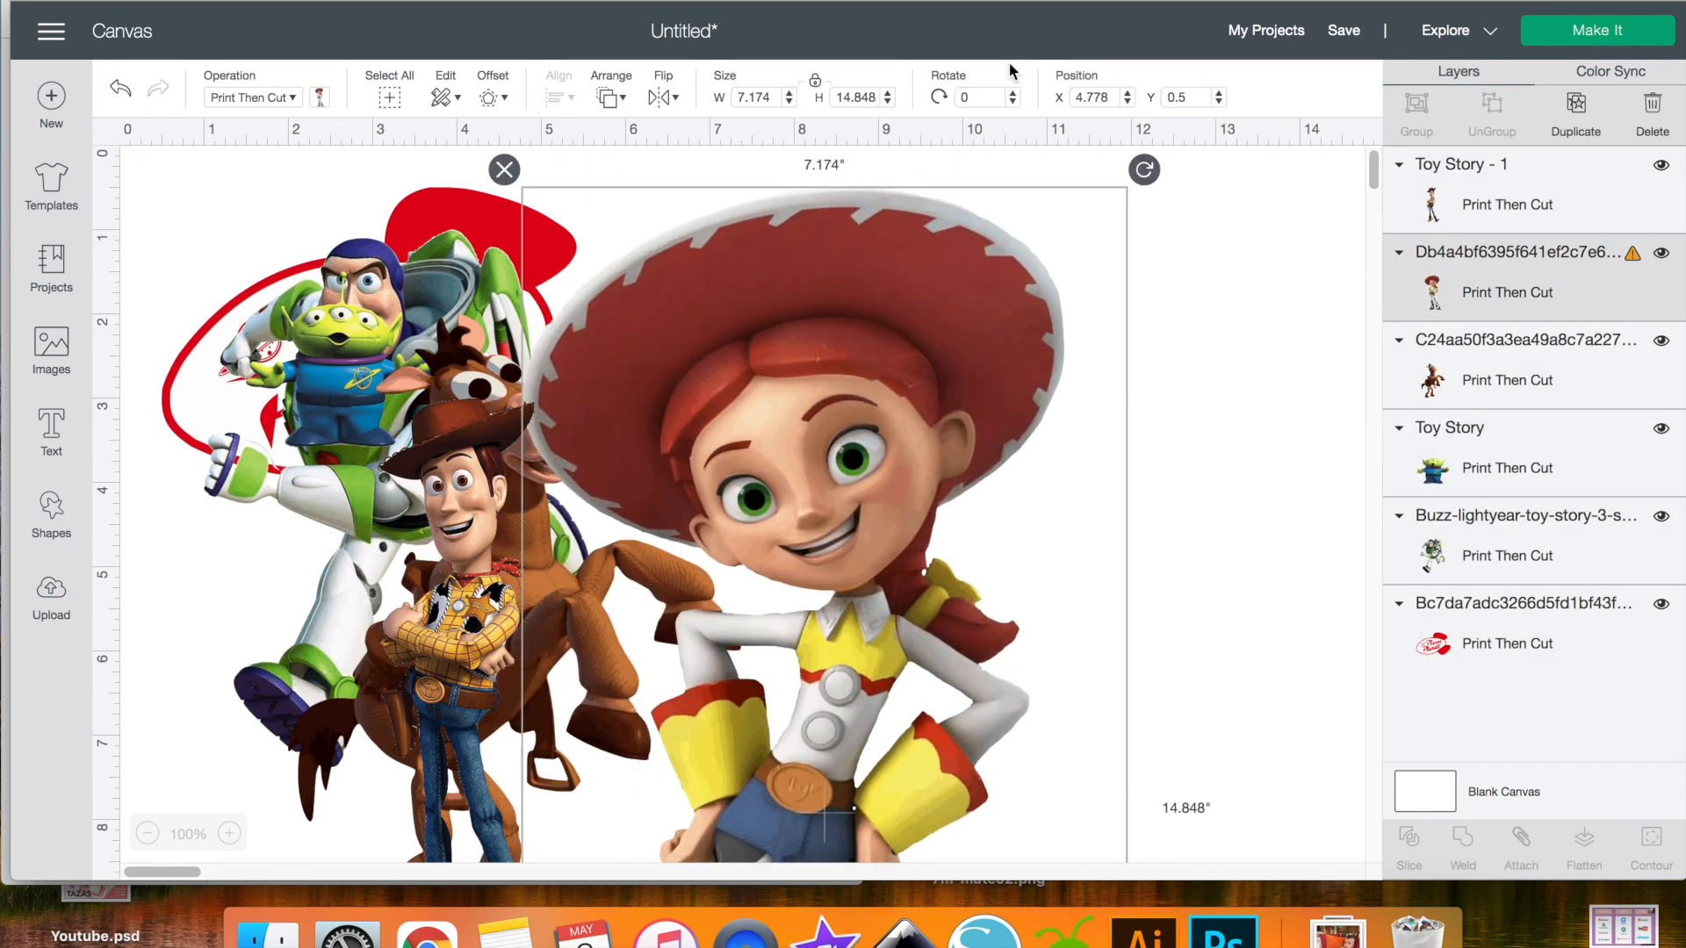
click(777, 98)
text(1)
key(Return)
drag(561, 251, 796, 369)
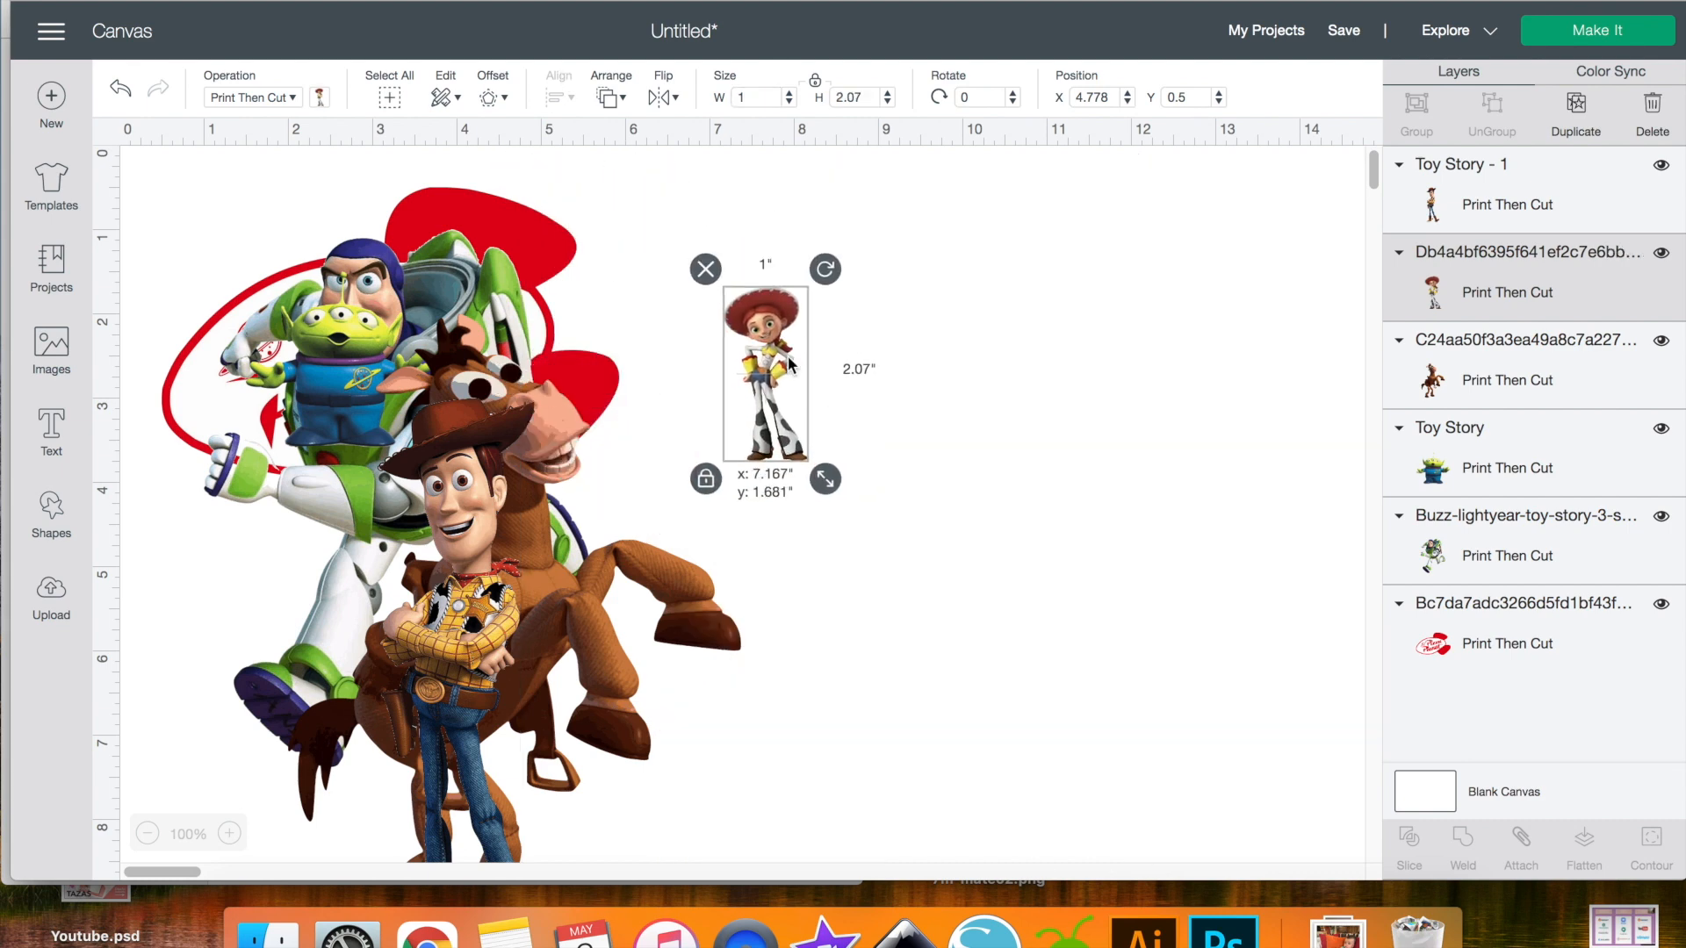
- Scale down the Woody image proportionally by its width and place it beside Jessie
click(456, 622)
click(767, 98)
text(1)
key(Return)
drag(413, 532, 891, 370)
- Set the horse's width to 1 inch and place it on the other side of Jessie from Woody
click(547, 513)
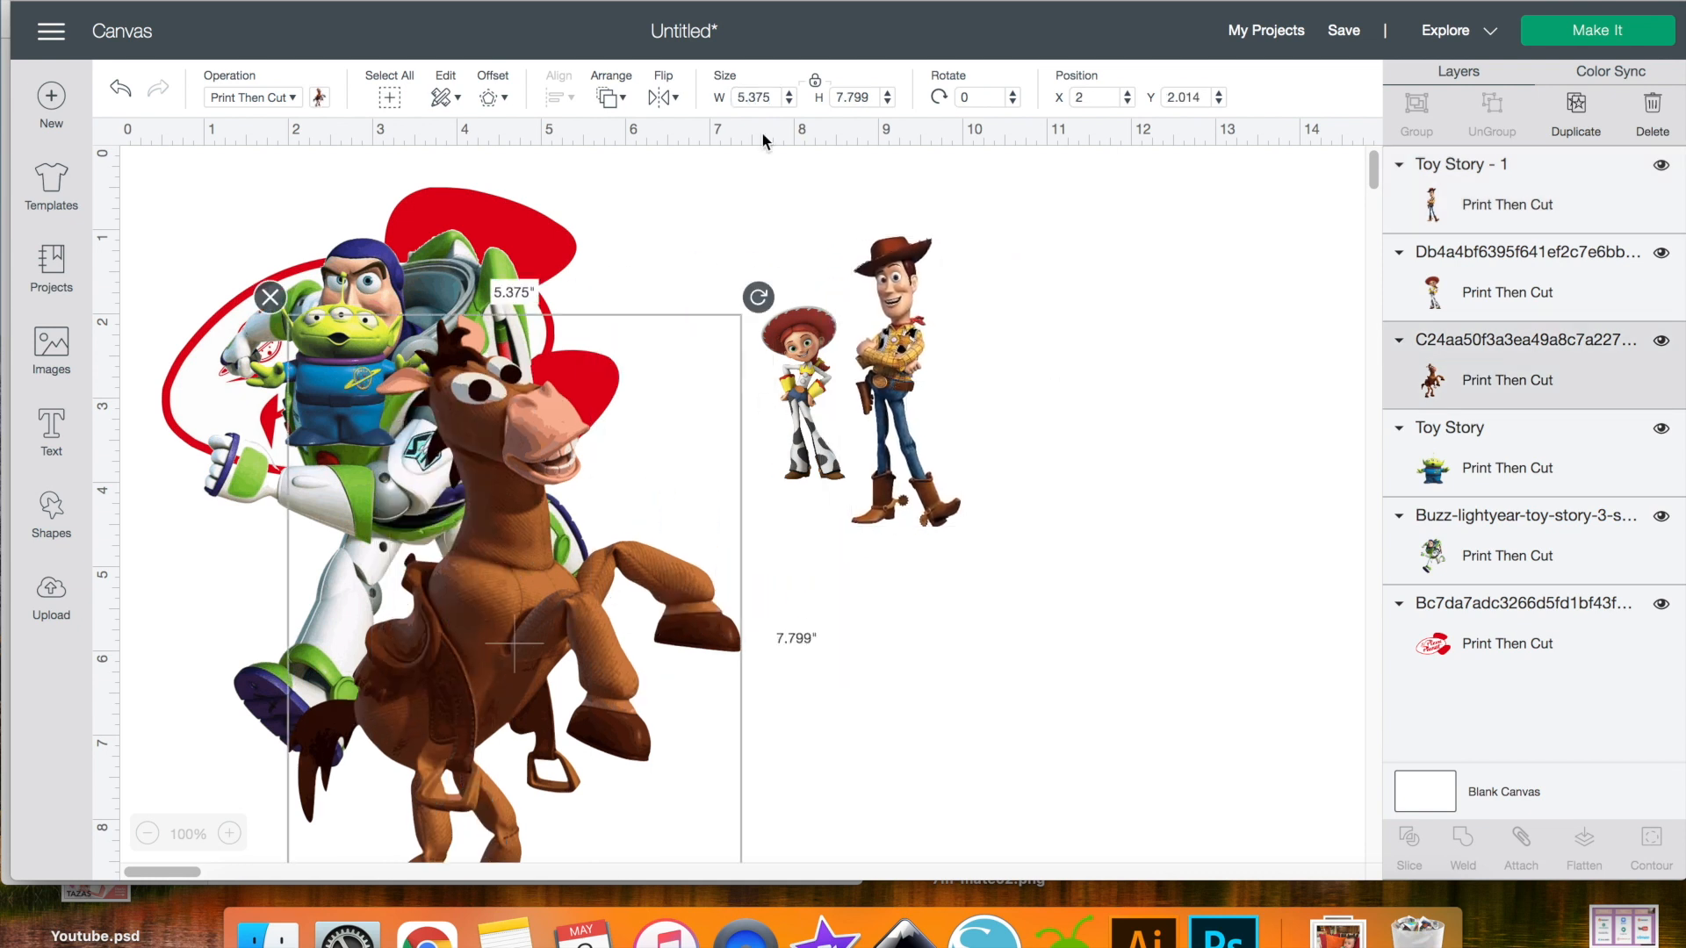
click(742, 97)
text(1)
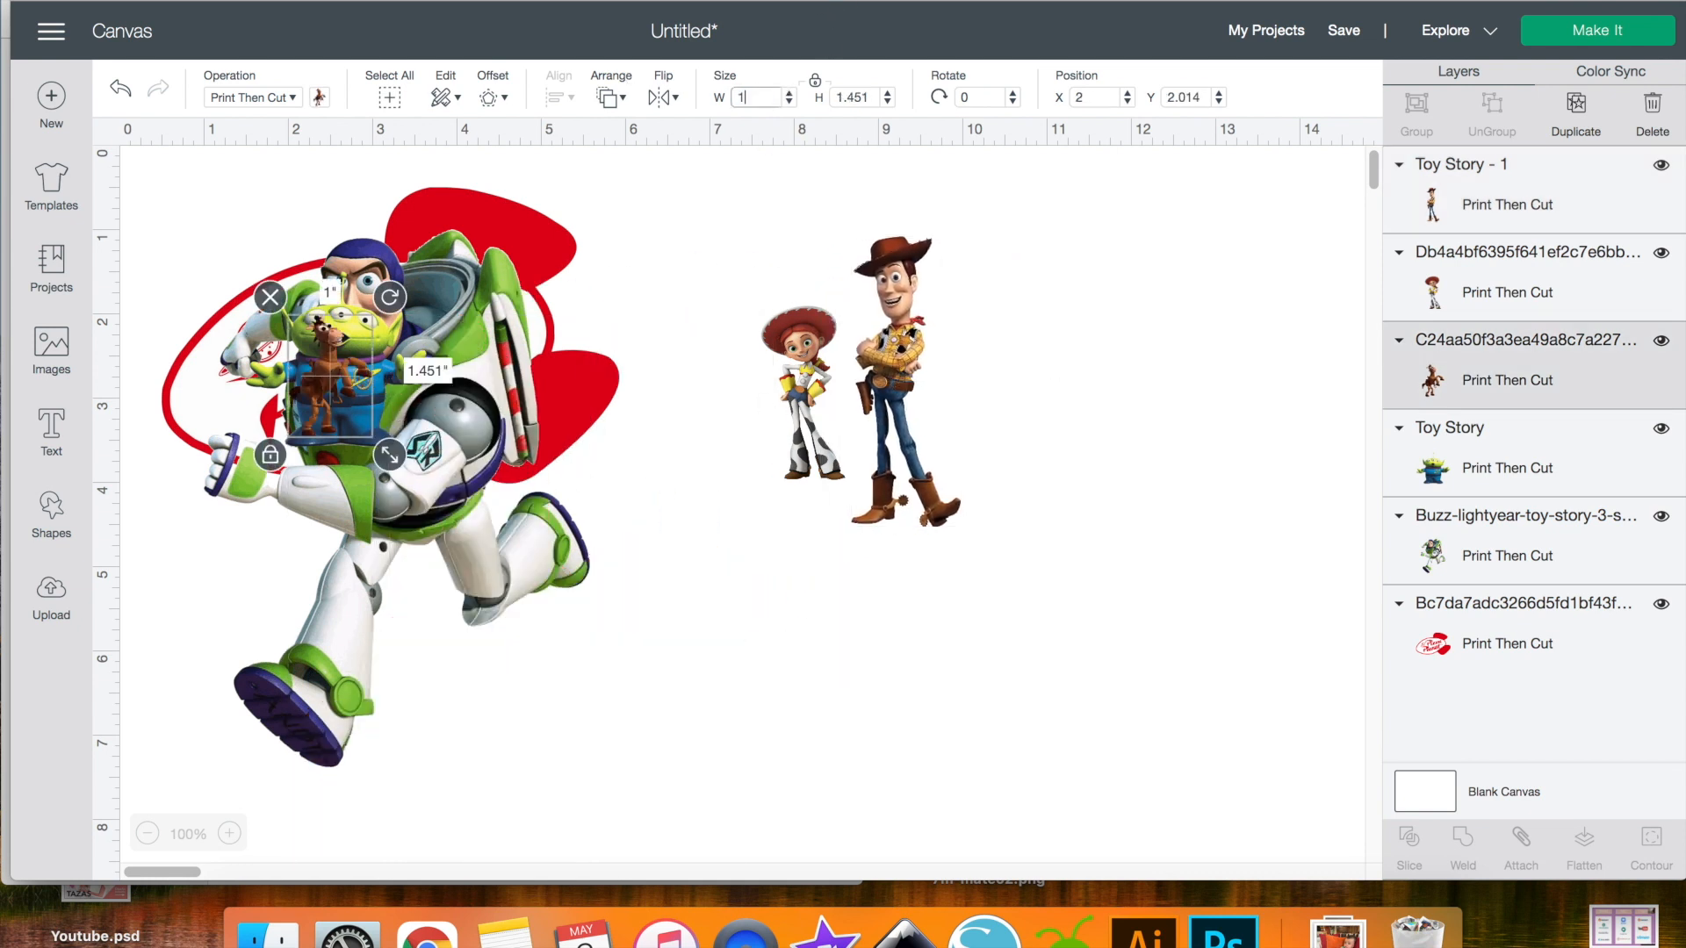
drag(328, 371, 714, 465)
click(741, 575)
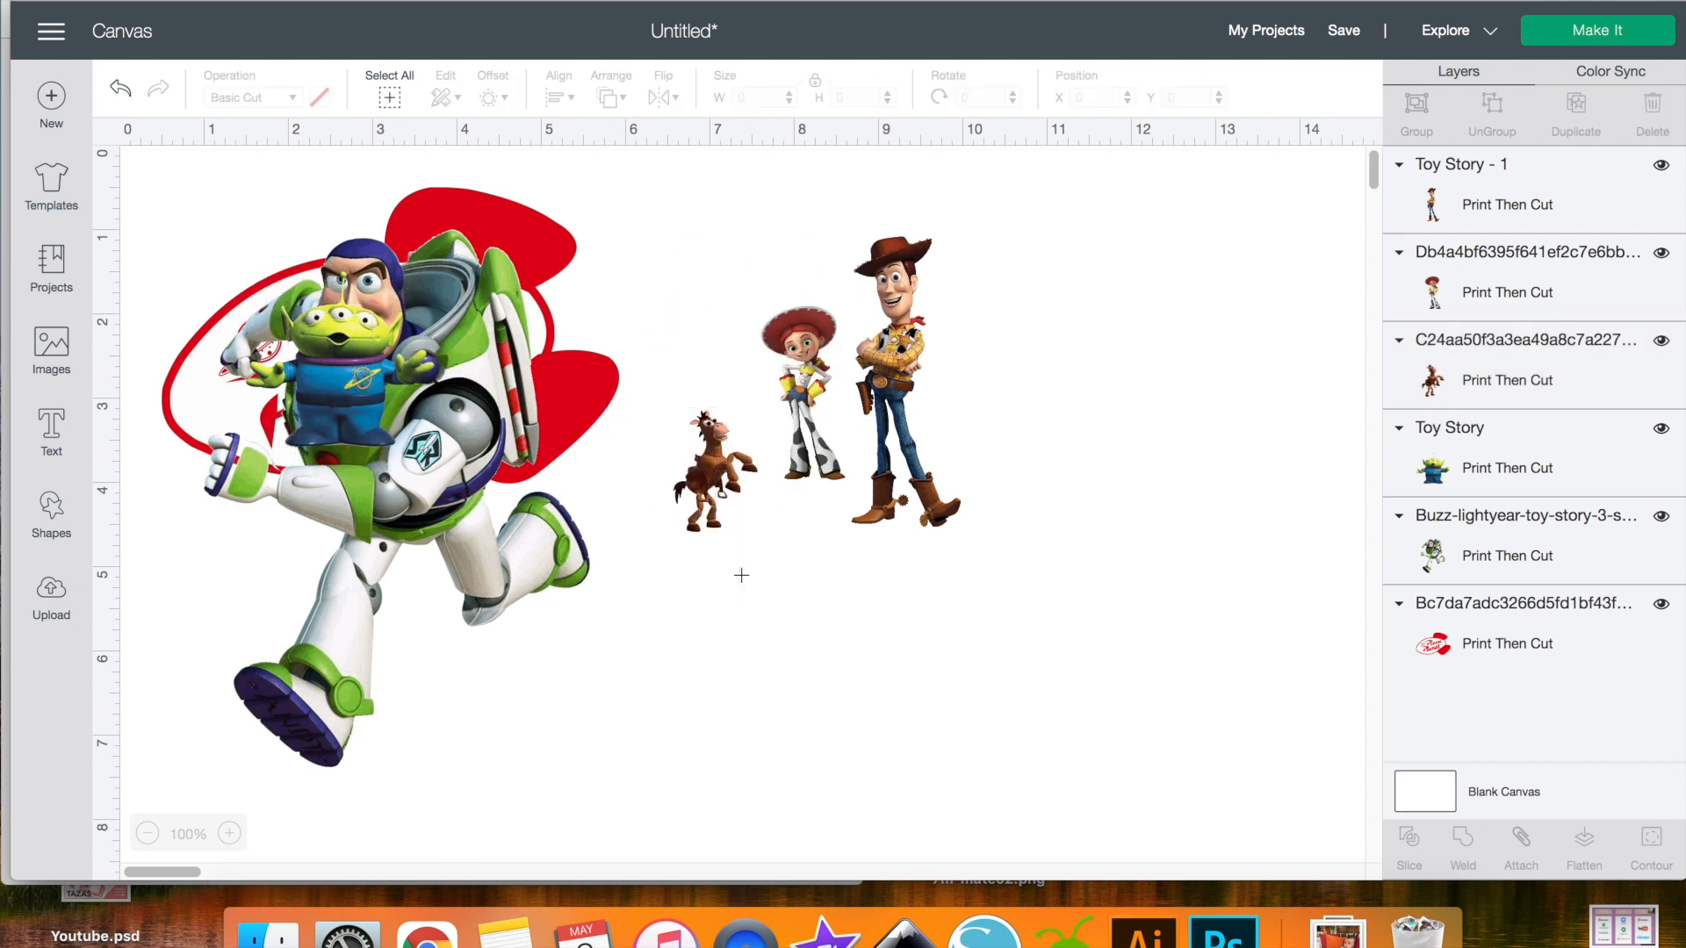
- Set Buzz's width to 1.3 inches and place him to the right of Woody
click(433, 499)
click(771, 93)
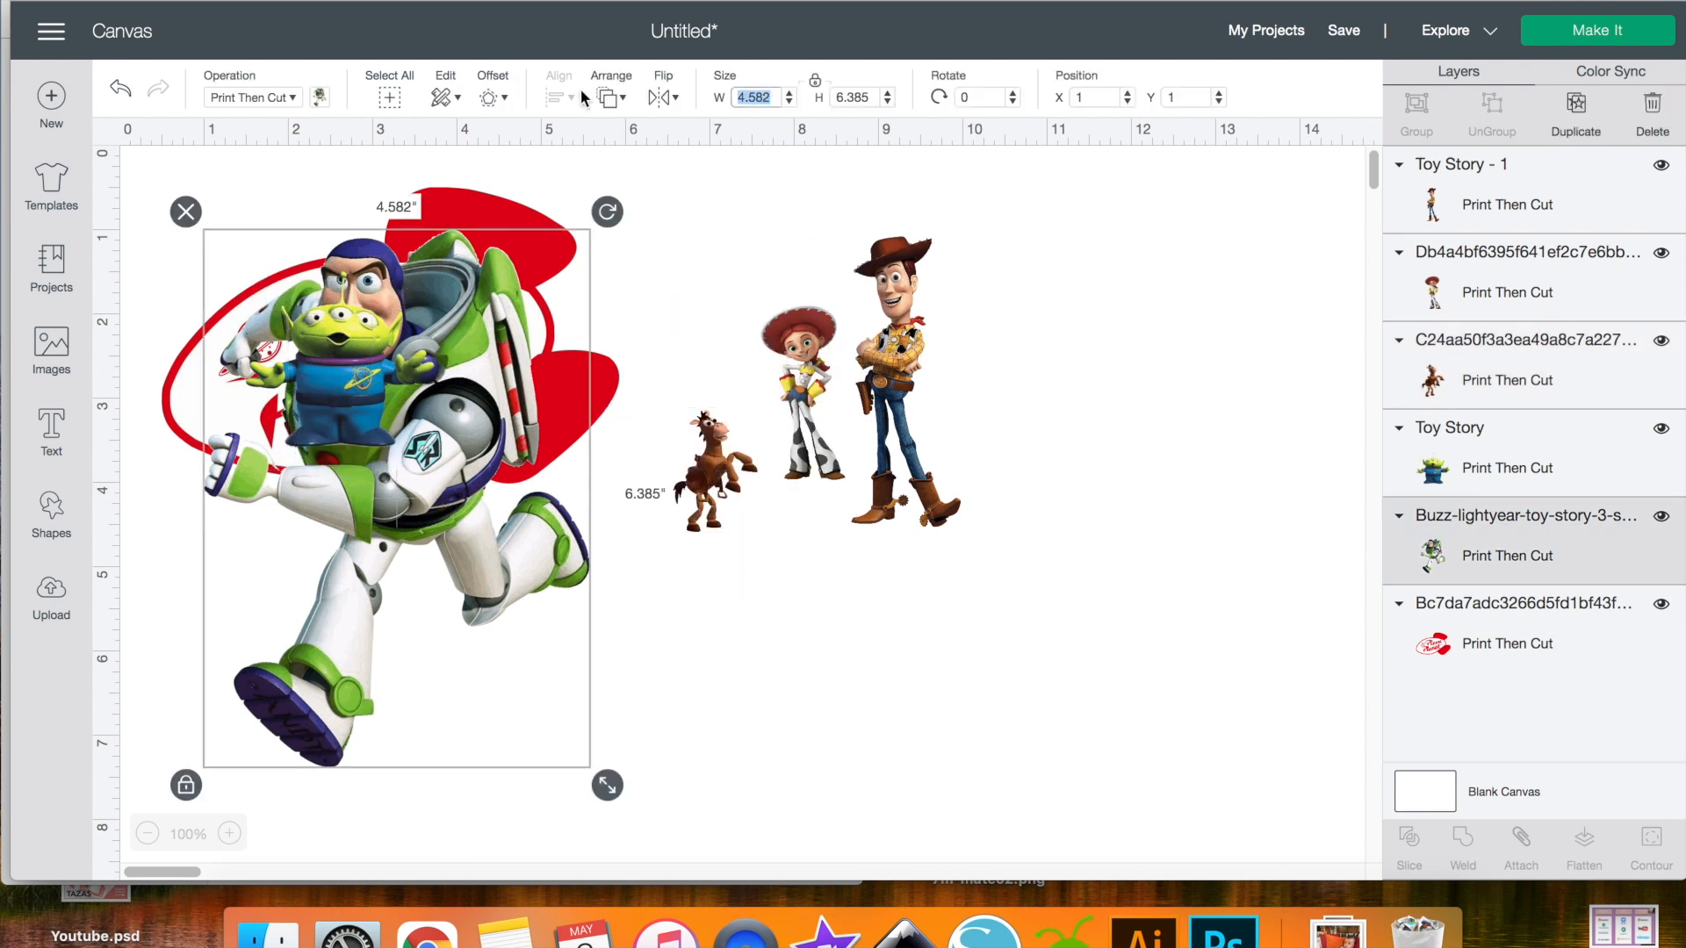
text(1.3)
key(Return)
drag(267, 265, 1028, 347)
- Move the green alien off the Pizza Planet logo, set the logo's width to 2 inches, and place it above the characters
drag(331, 375, 786, 591)
click(351, 365)
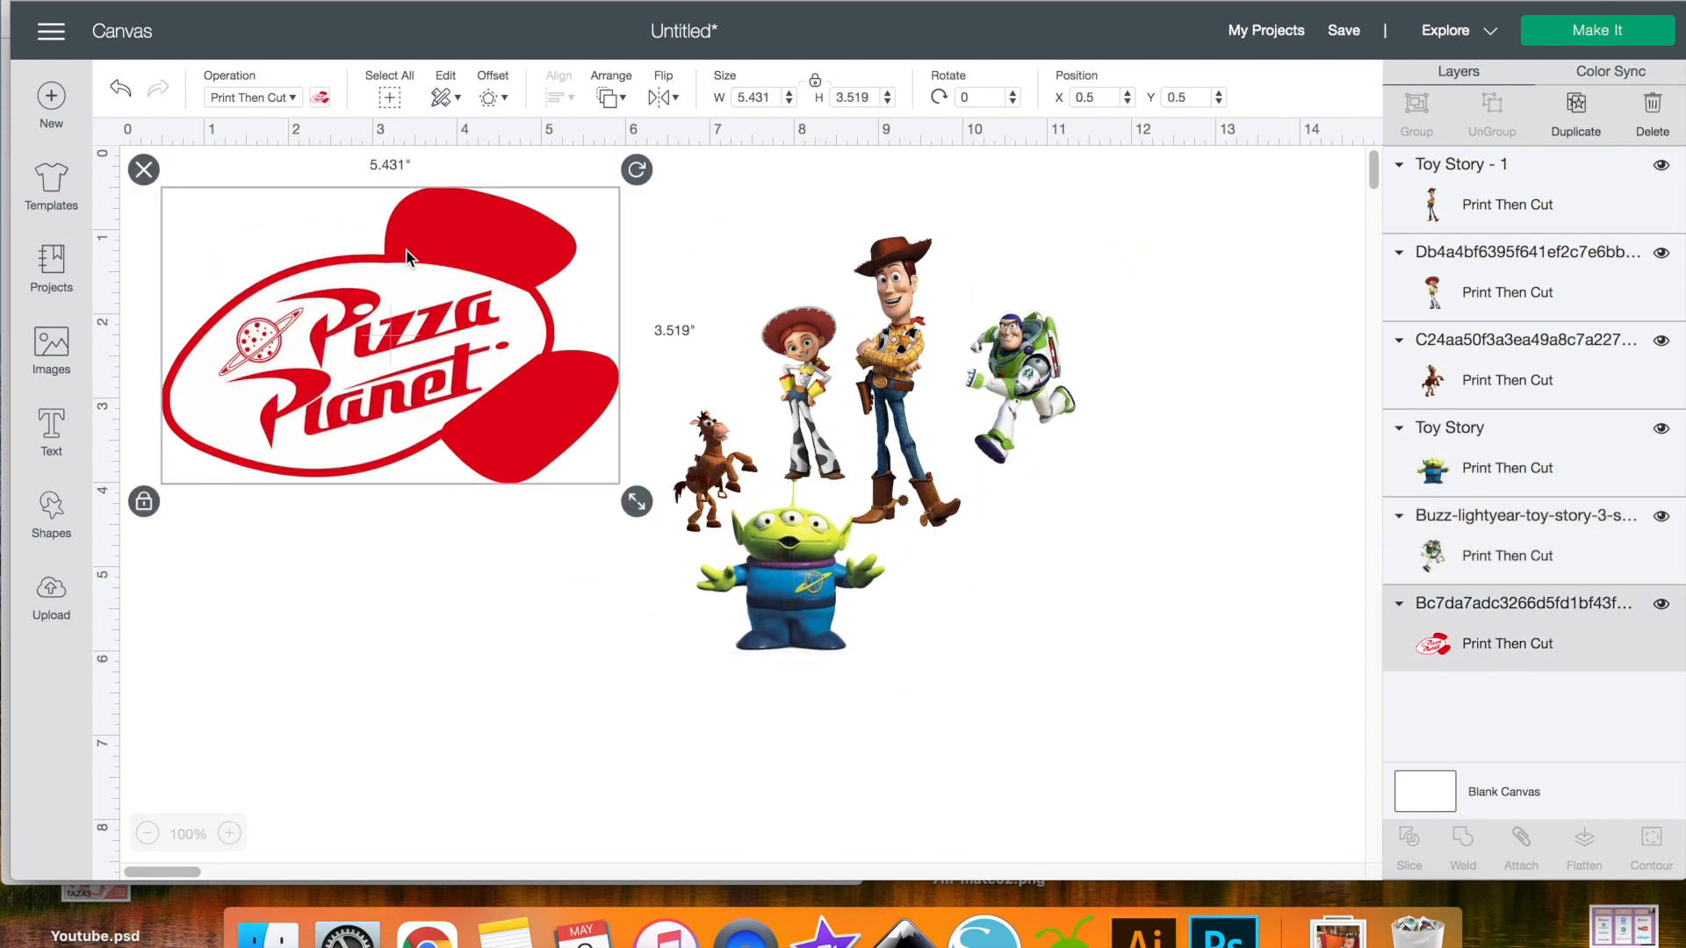
click(773, 104)
text(2)
key(Return)
click(132, 538)
drag(276, 294, 541, 337)
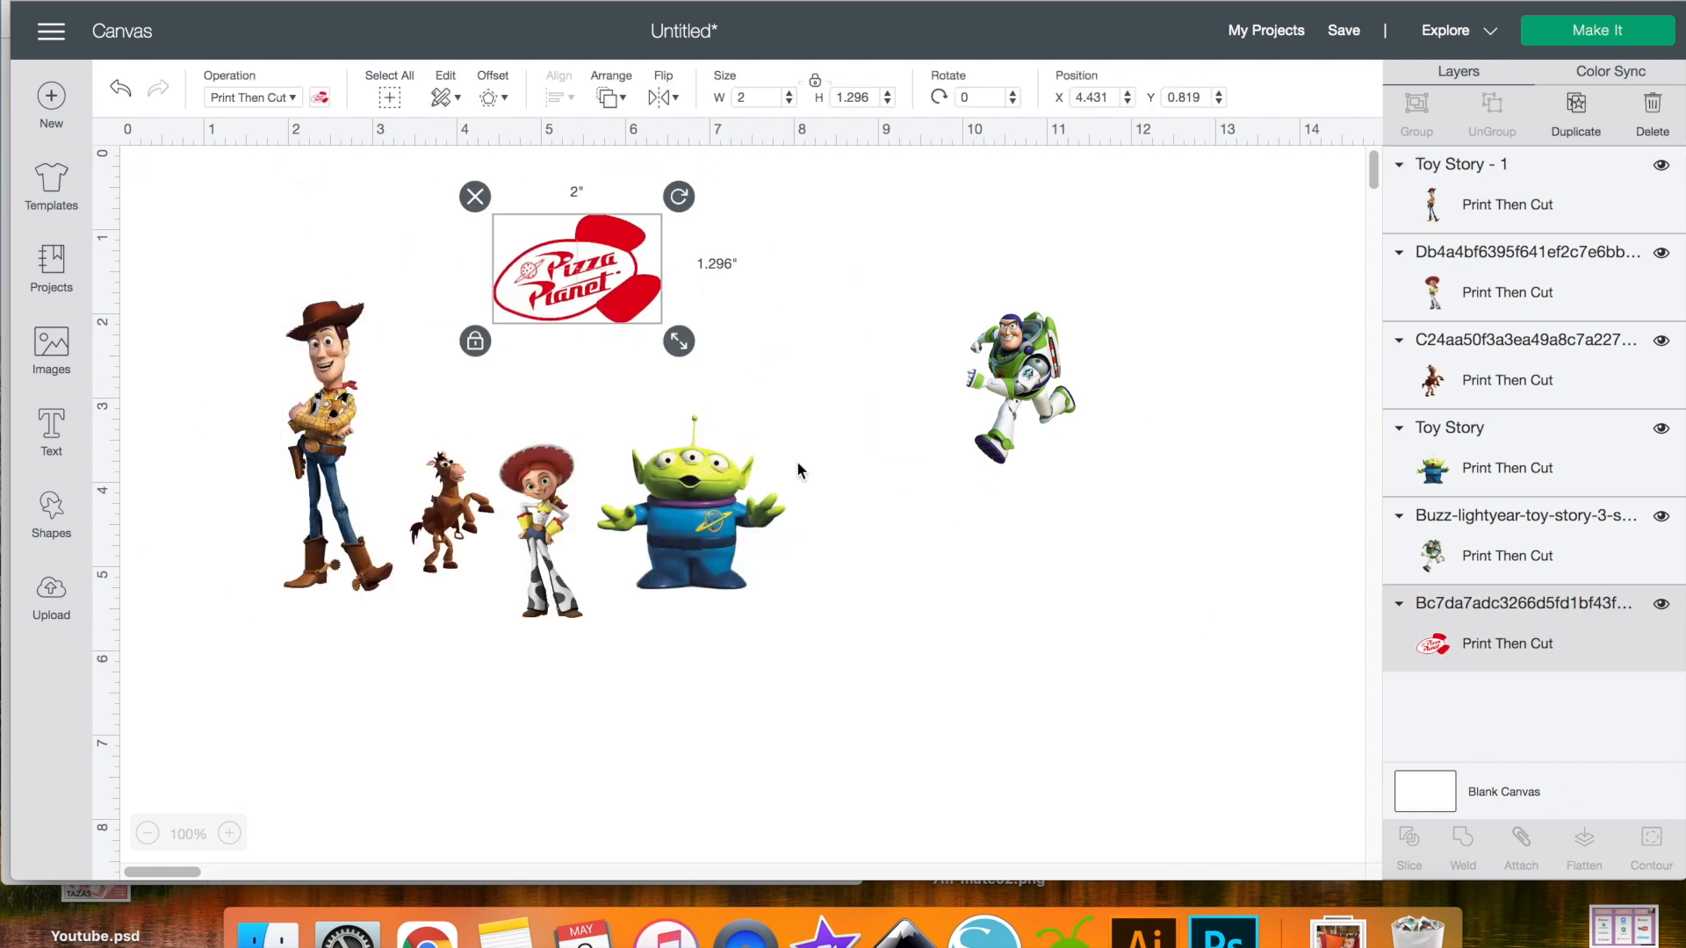
- Add a 0.10 in rounded-corner offset to the Pizza Planet logo and move the black offset shape off the logo
click(495, 97)
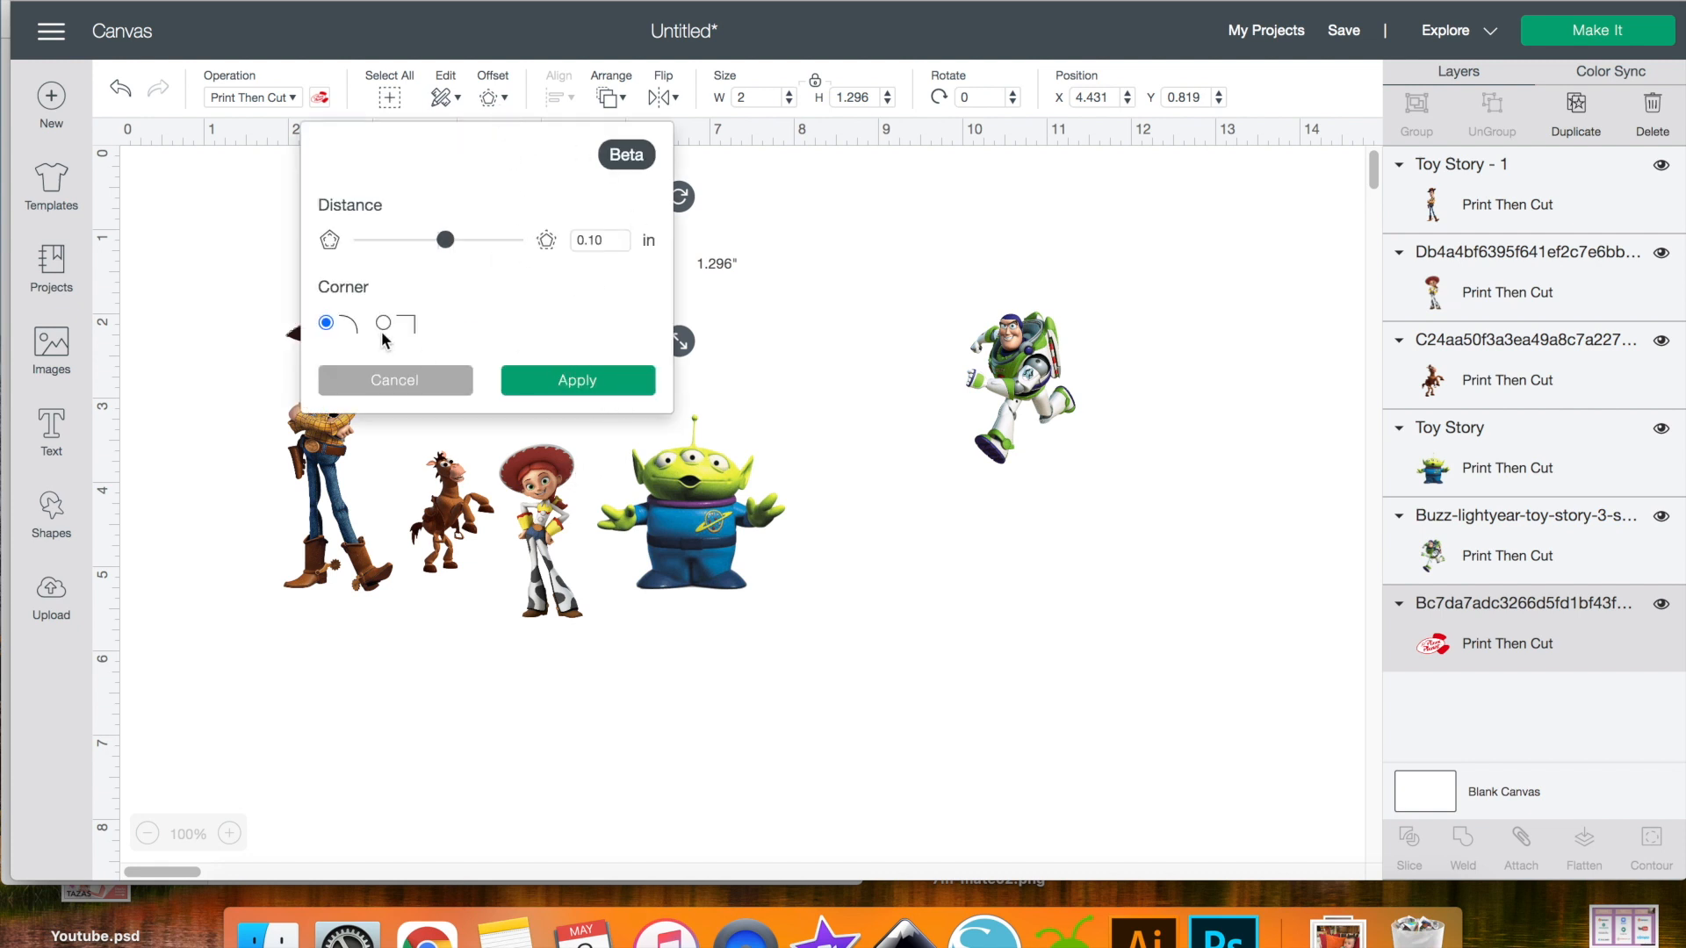
click(621, 390)
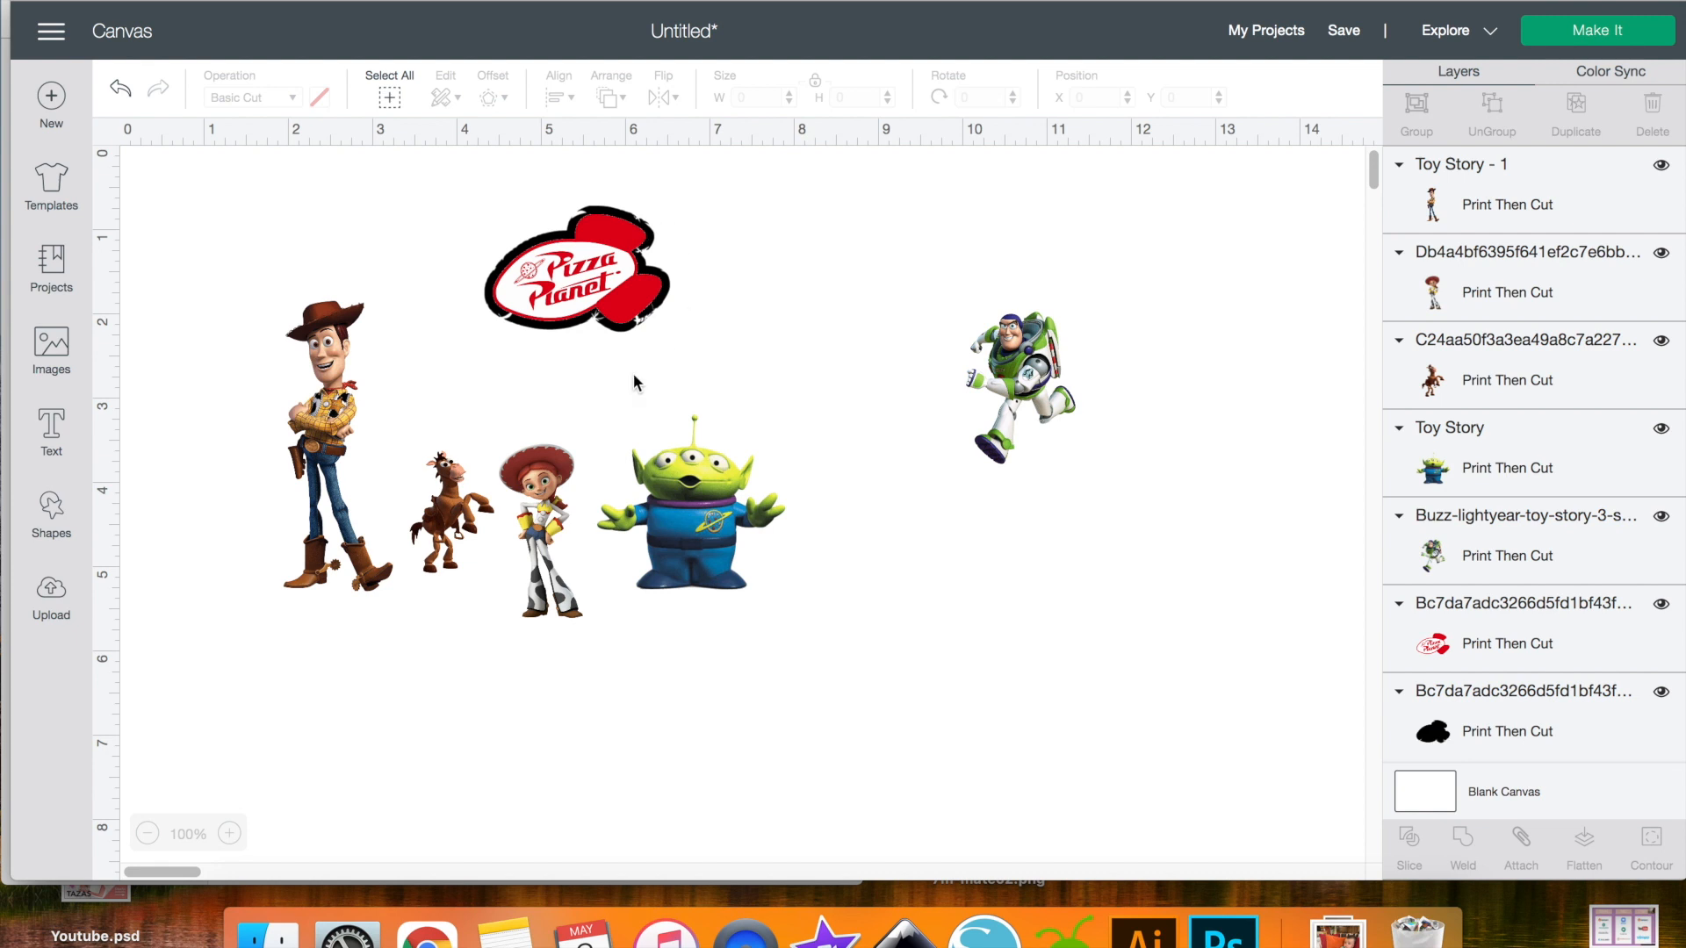
click(1490, 729)
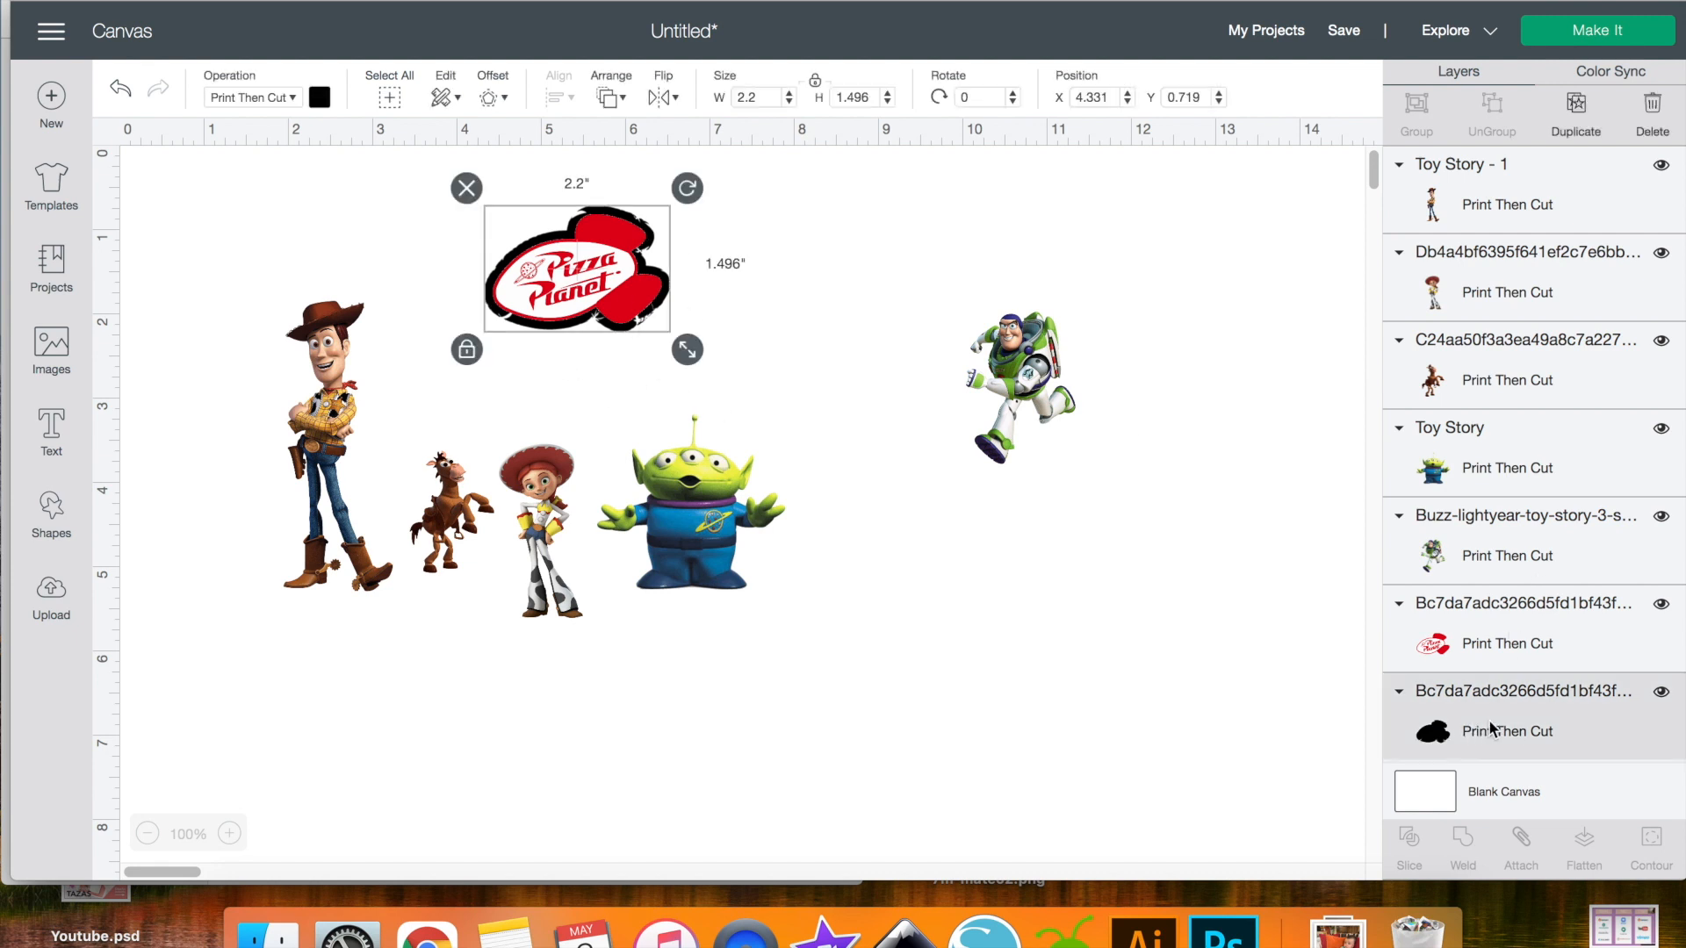
drag(619, 332, 813, 404)
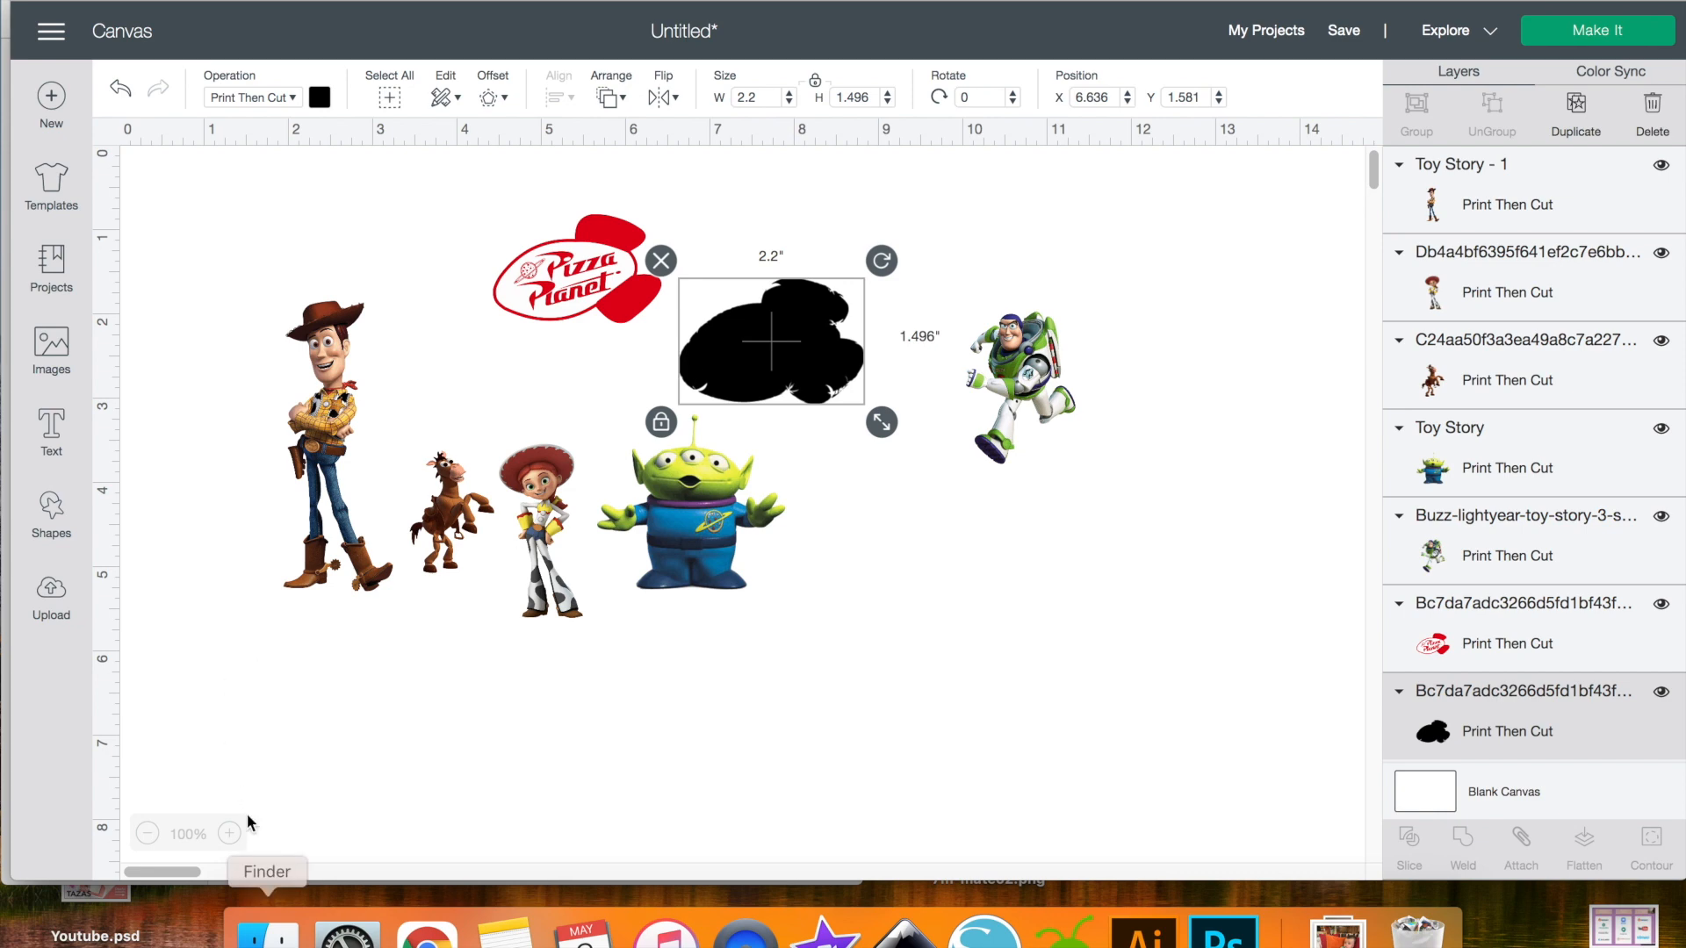
- Reposition the black offset shape slightly higher beside the Pizza Planet logo, with its jagged edges in close view
click(228, 834)
click(229, 834)
click(229, 834)
click(228, 835)
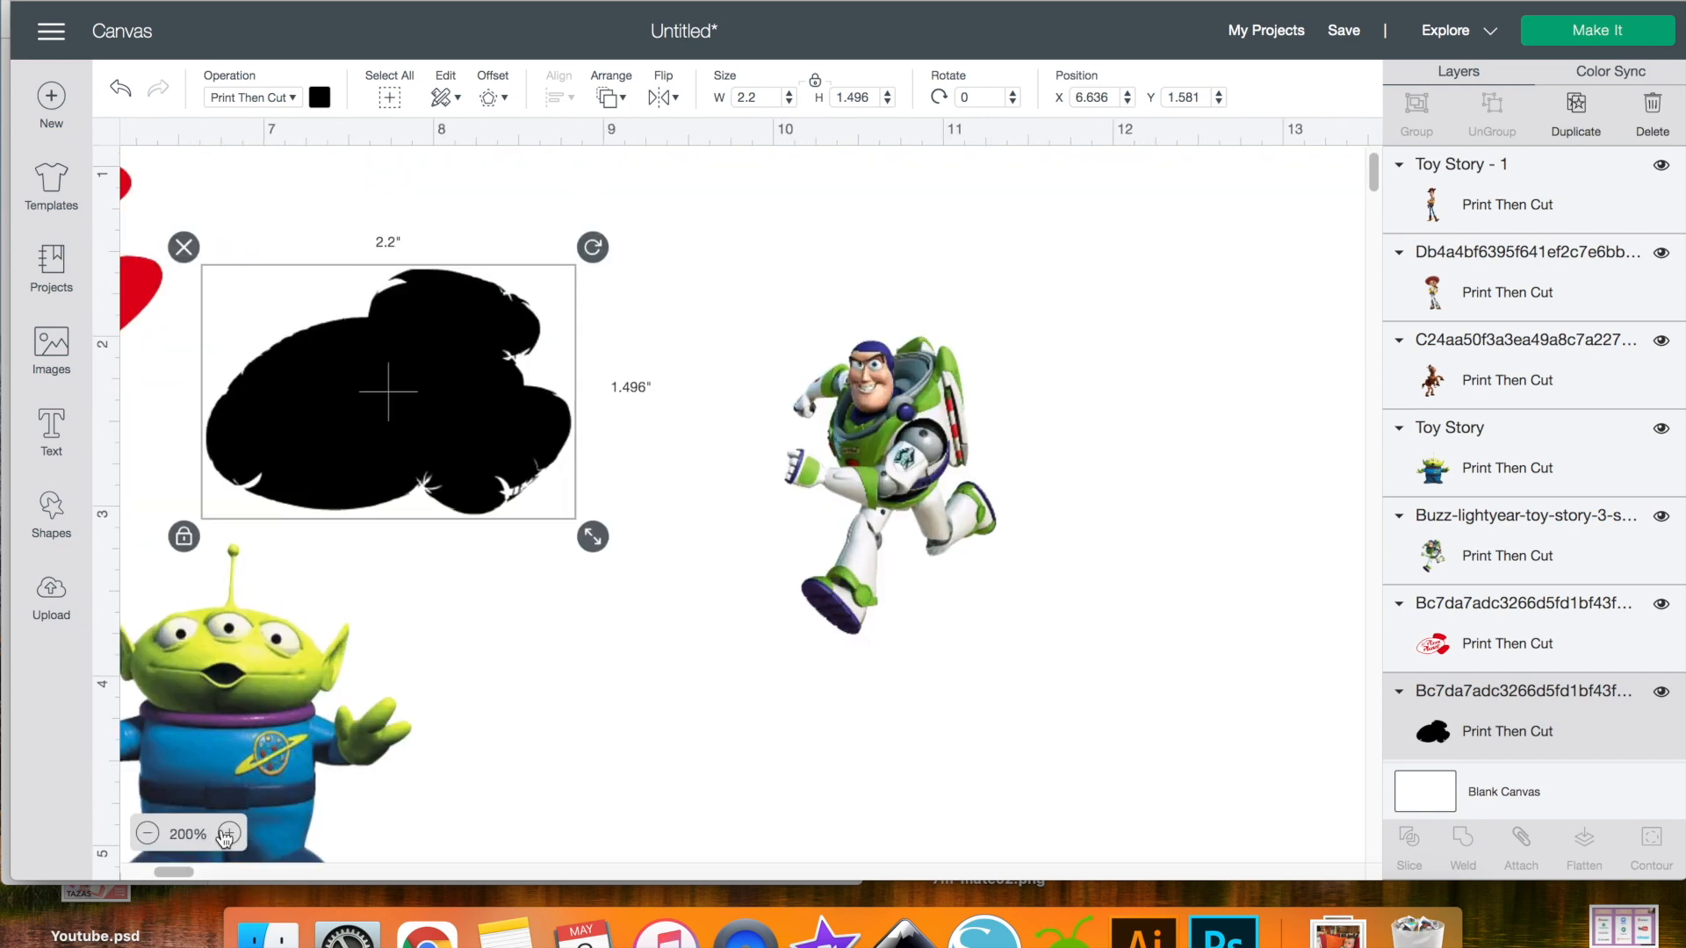
click(228, 834)
click(228, 834)
scroll(577, 375, left, 5)
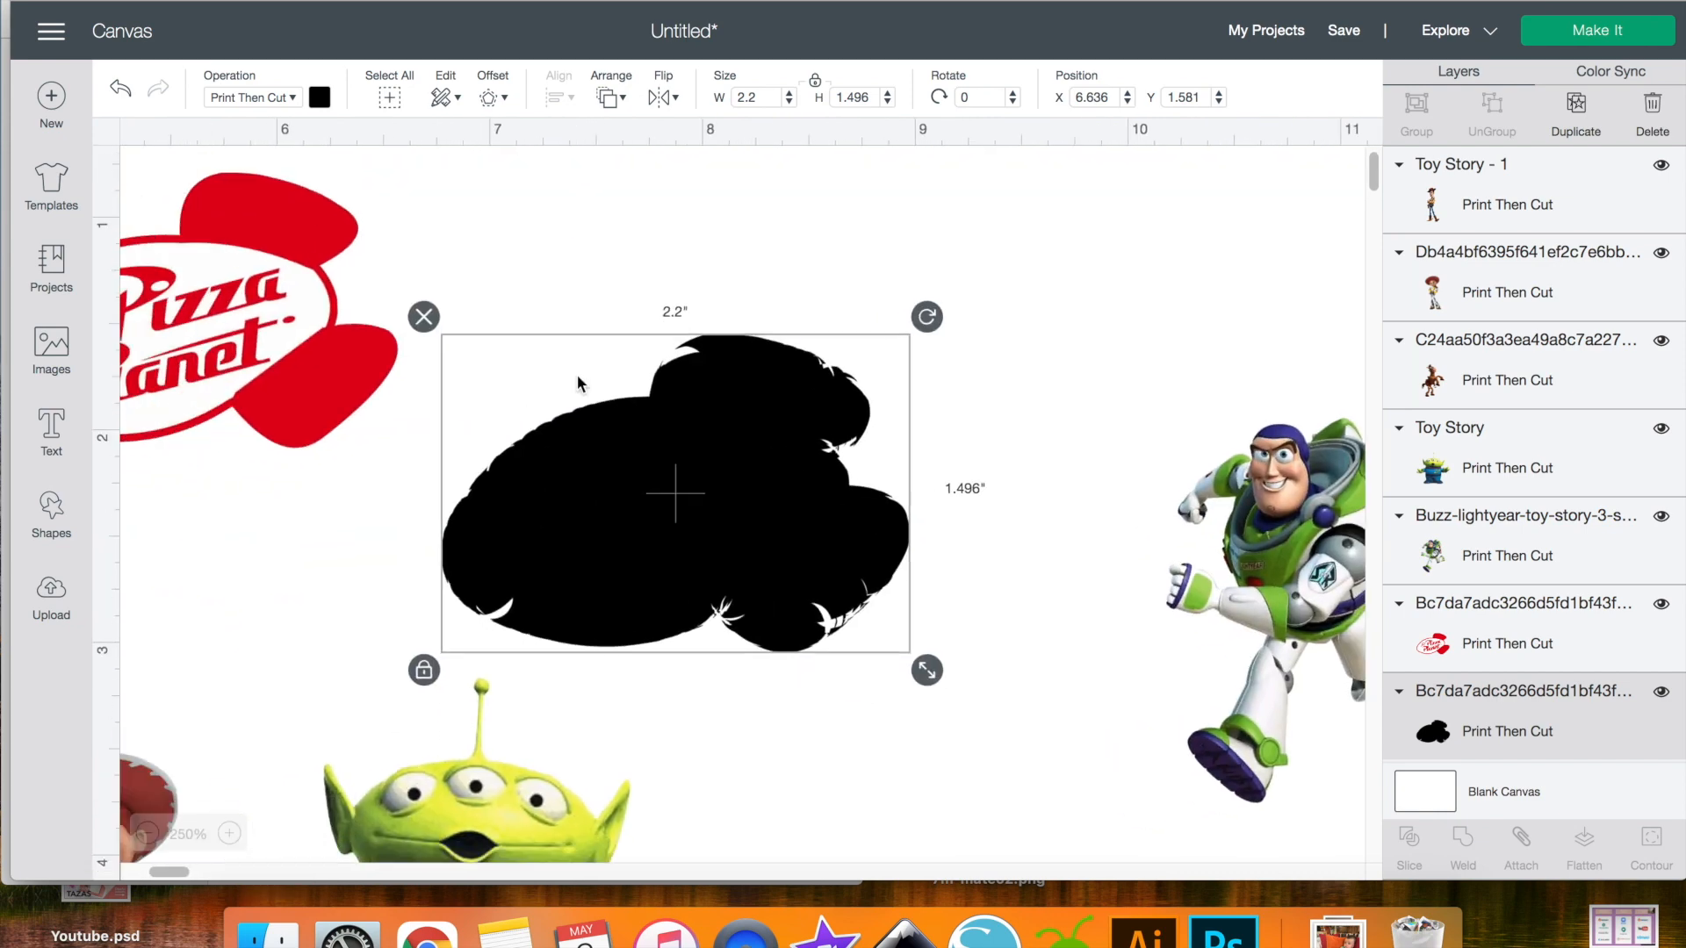
drag(944, 430, 922, 401)
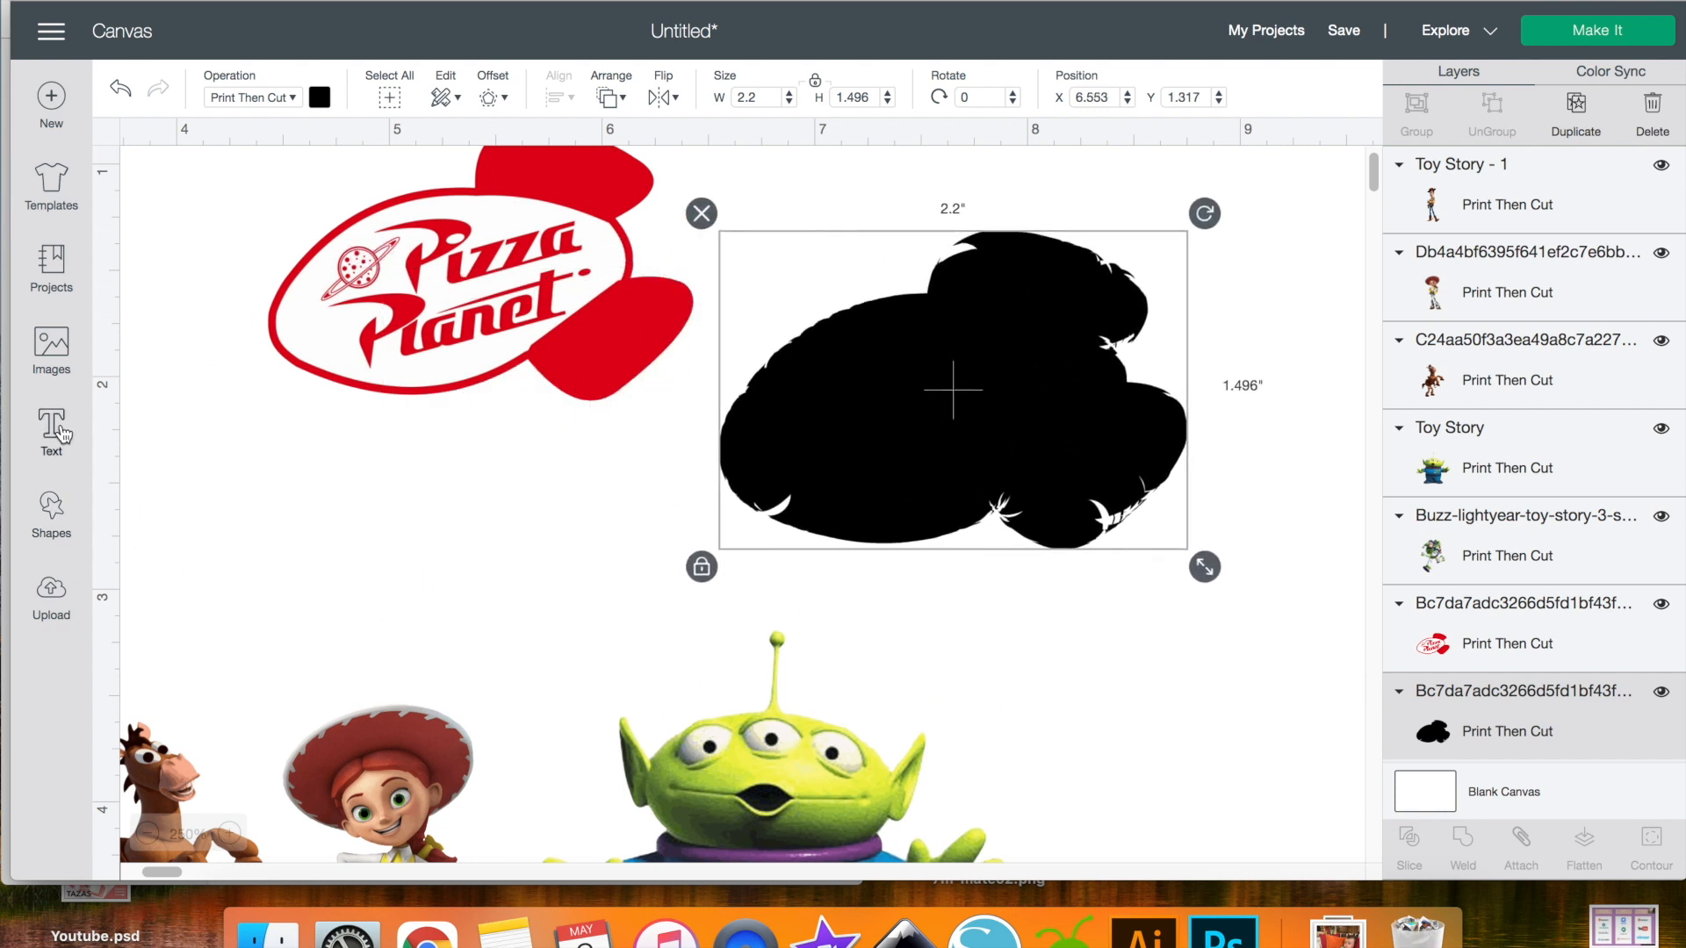
- Add a circle, shrink it, and place it over the notch at the lower-left edge of the black offset shape
click(51, 507)
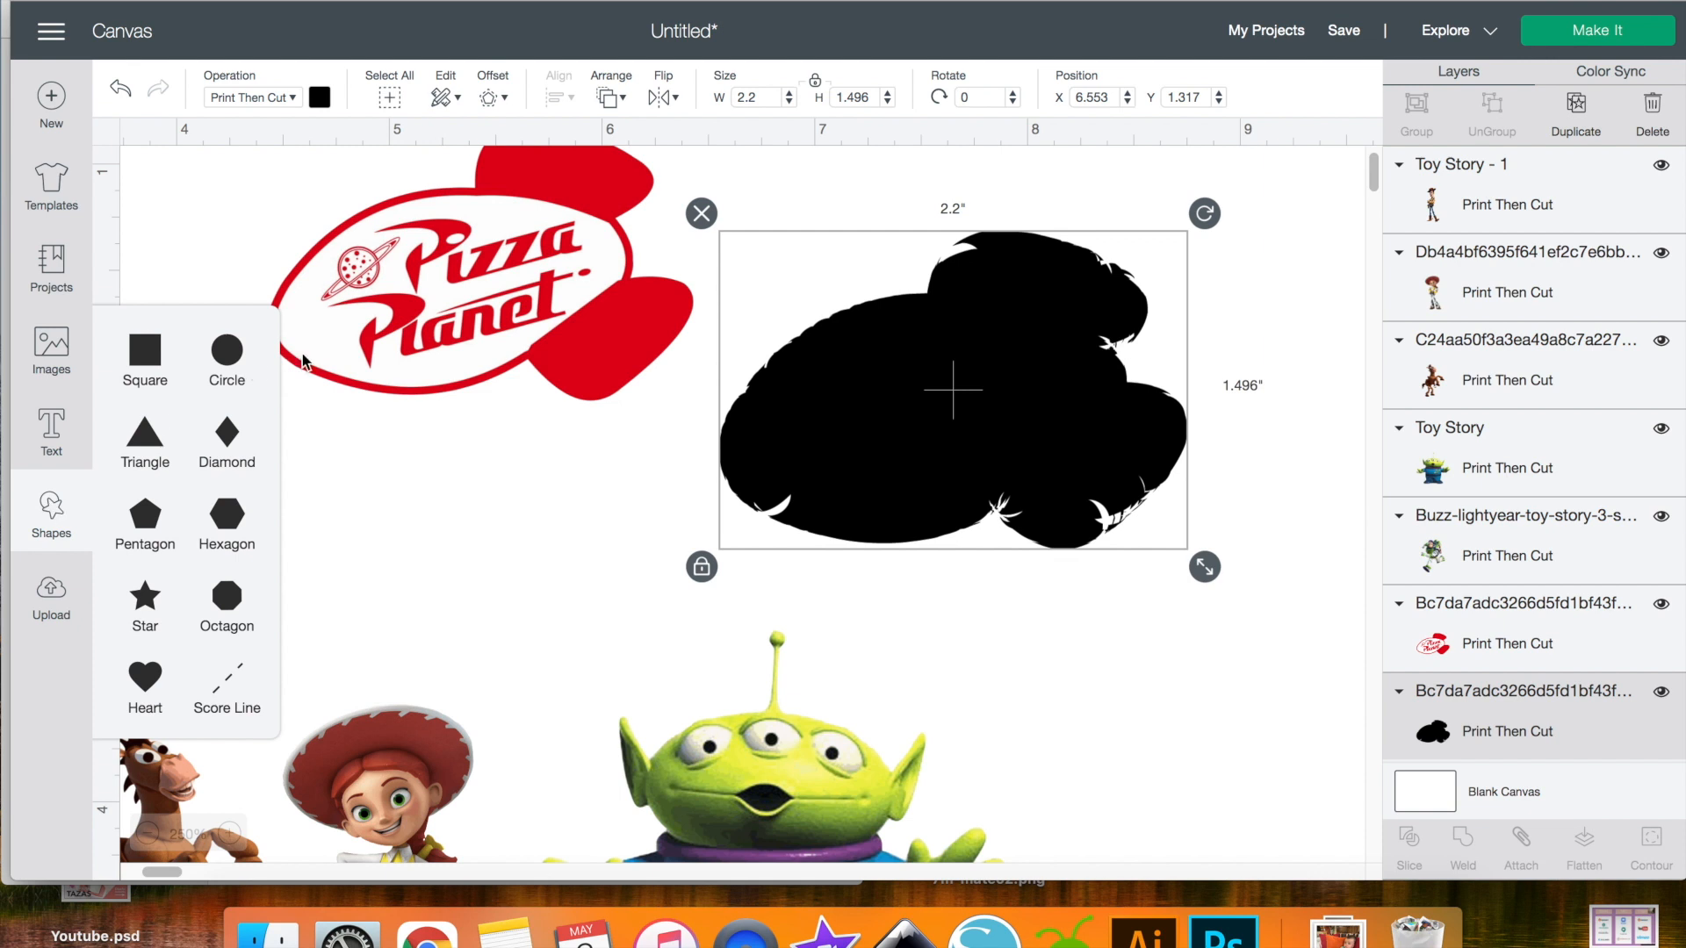
click(208, 378)
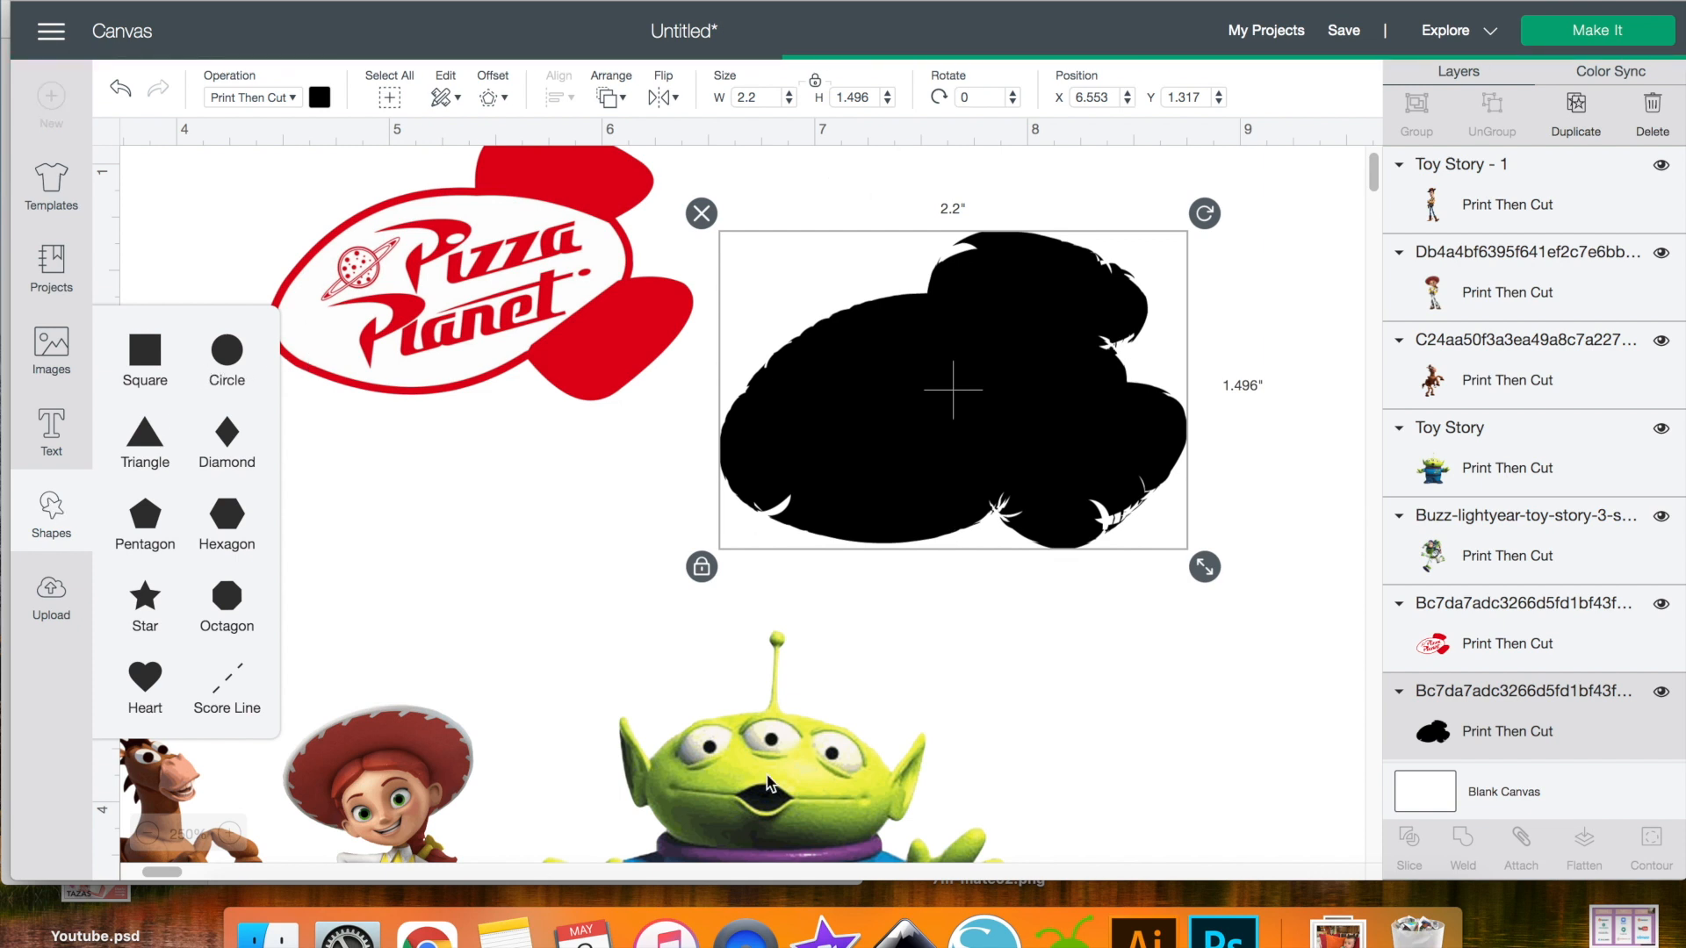
drag(767, 774, 872, 621)
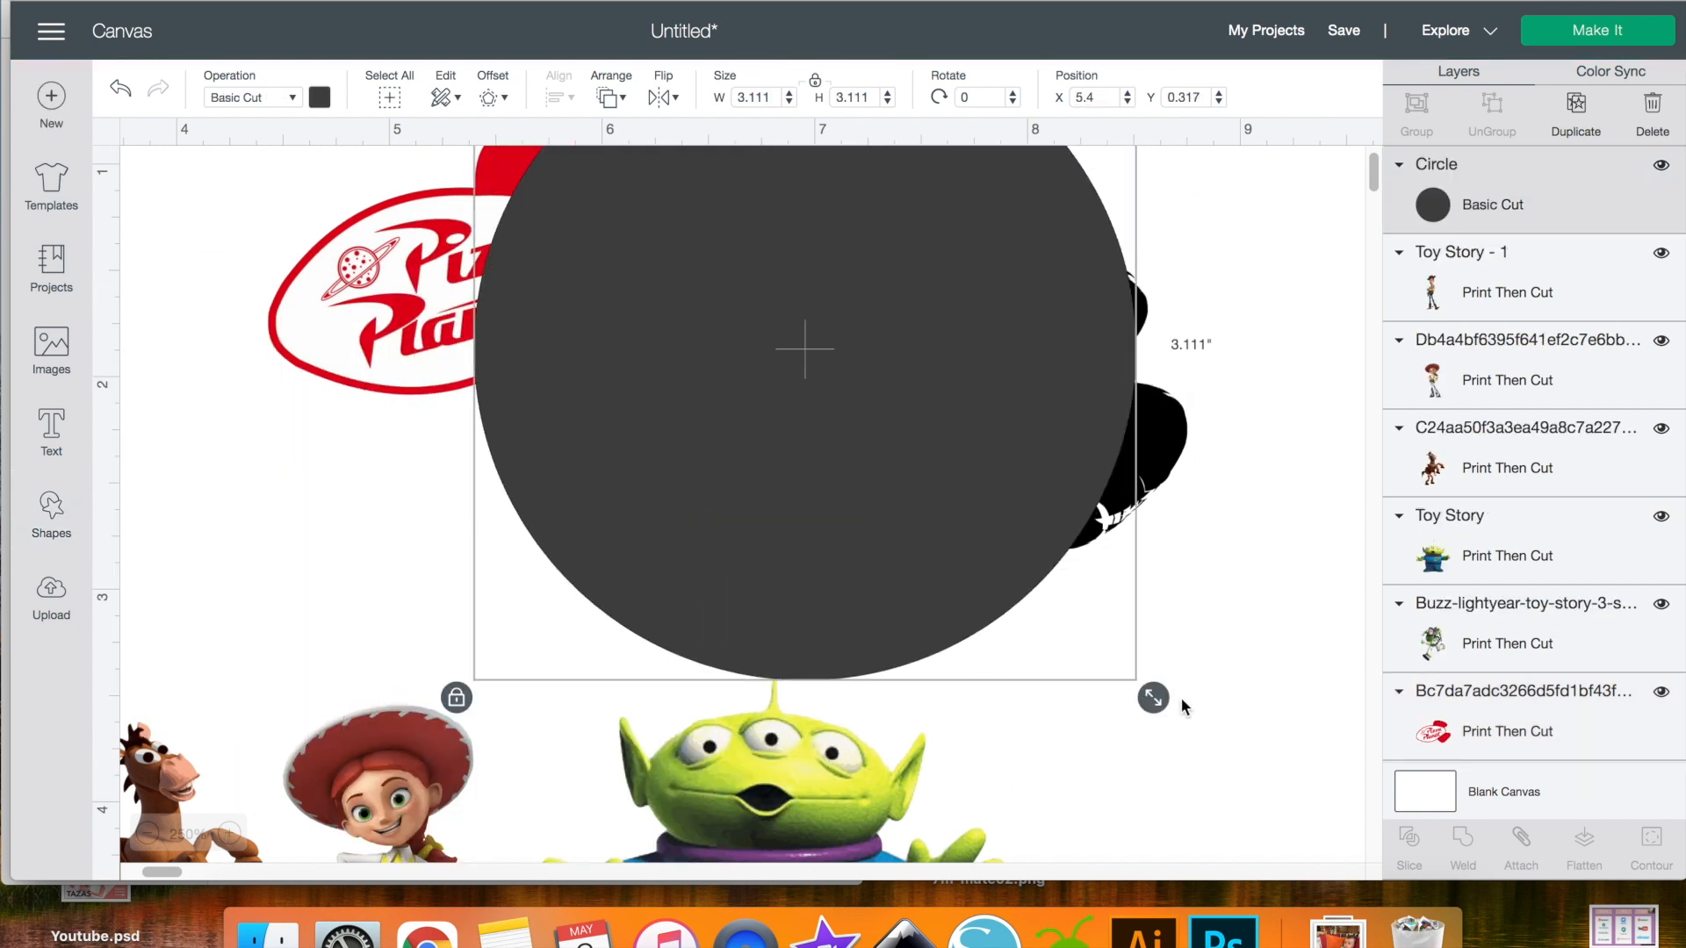
drag(1135, 681, 711, 256)
drag(548, 200, 795, 483)
drag(963, 548, 840, 426)
drag(751, 343, 765, 448)
- Weld the small circle to the black offset shape
click(870, 643)
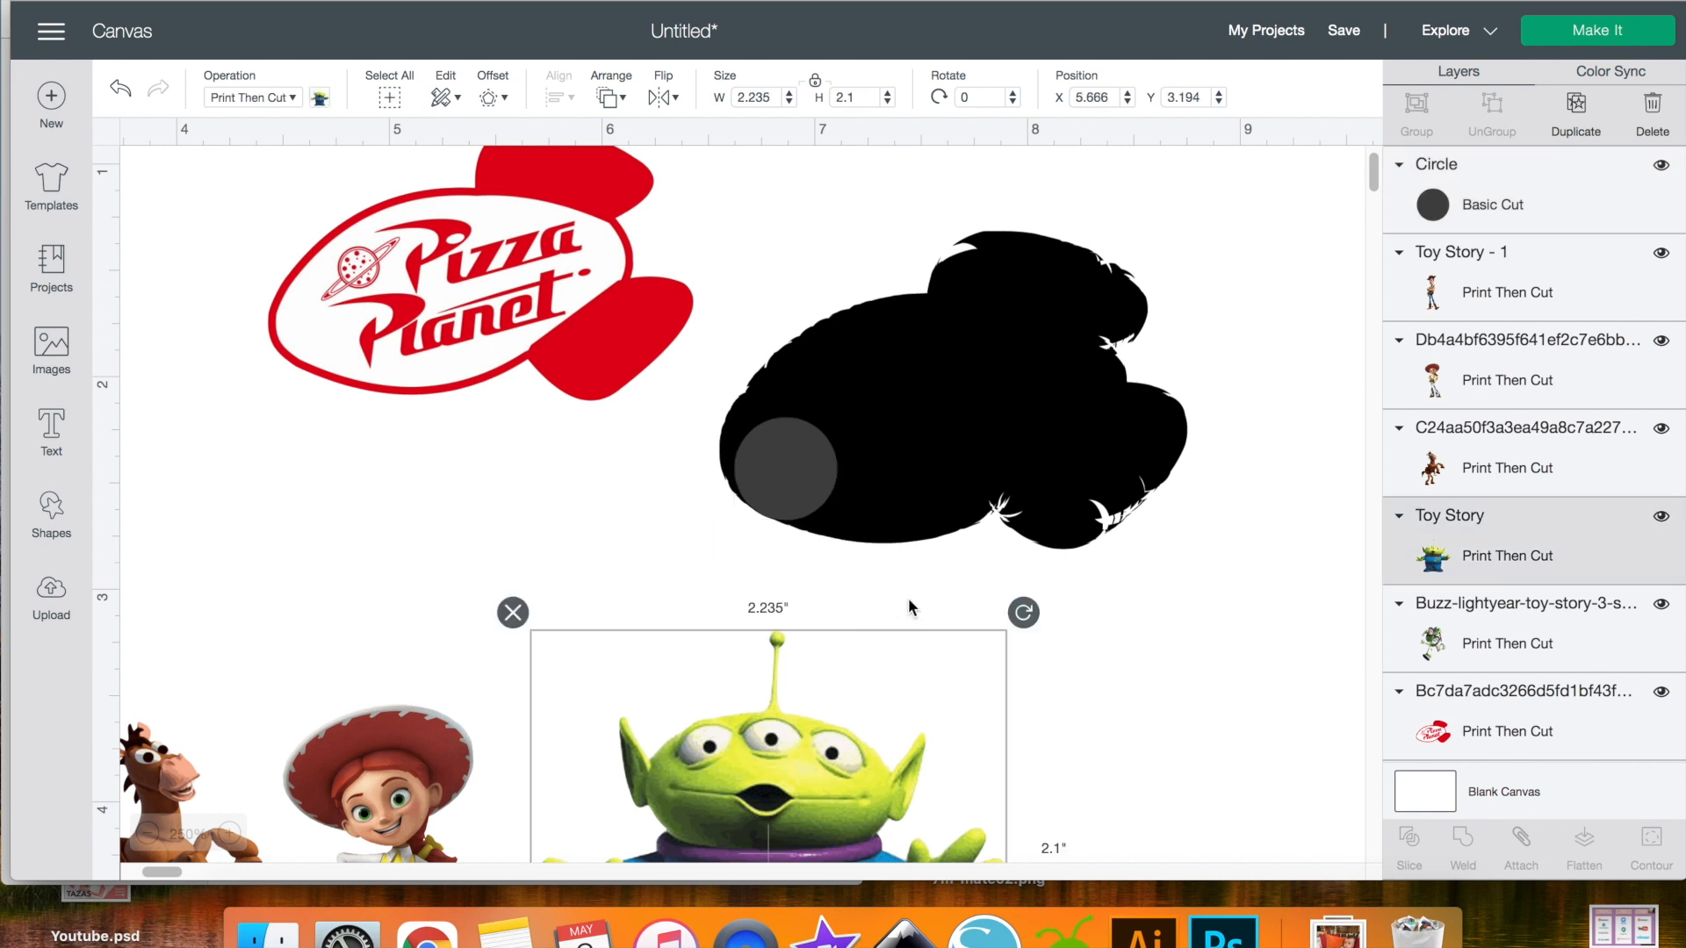
click(908, 598)
click(839, 536)
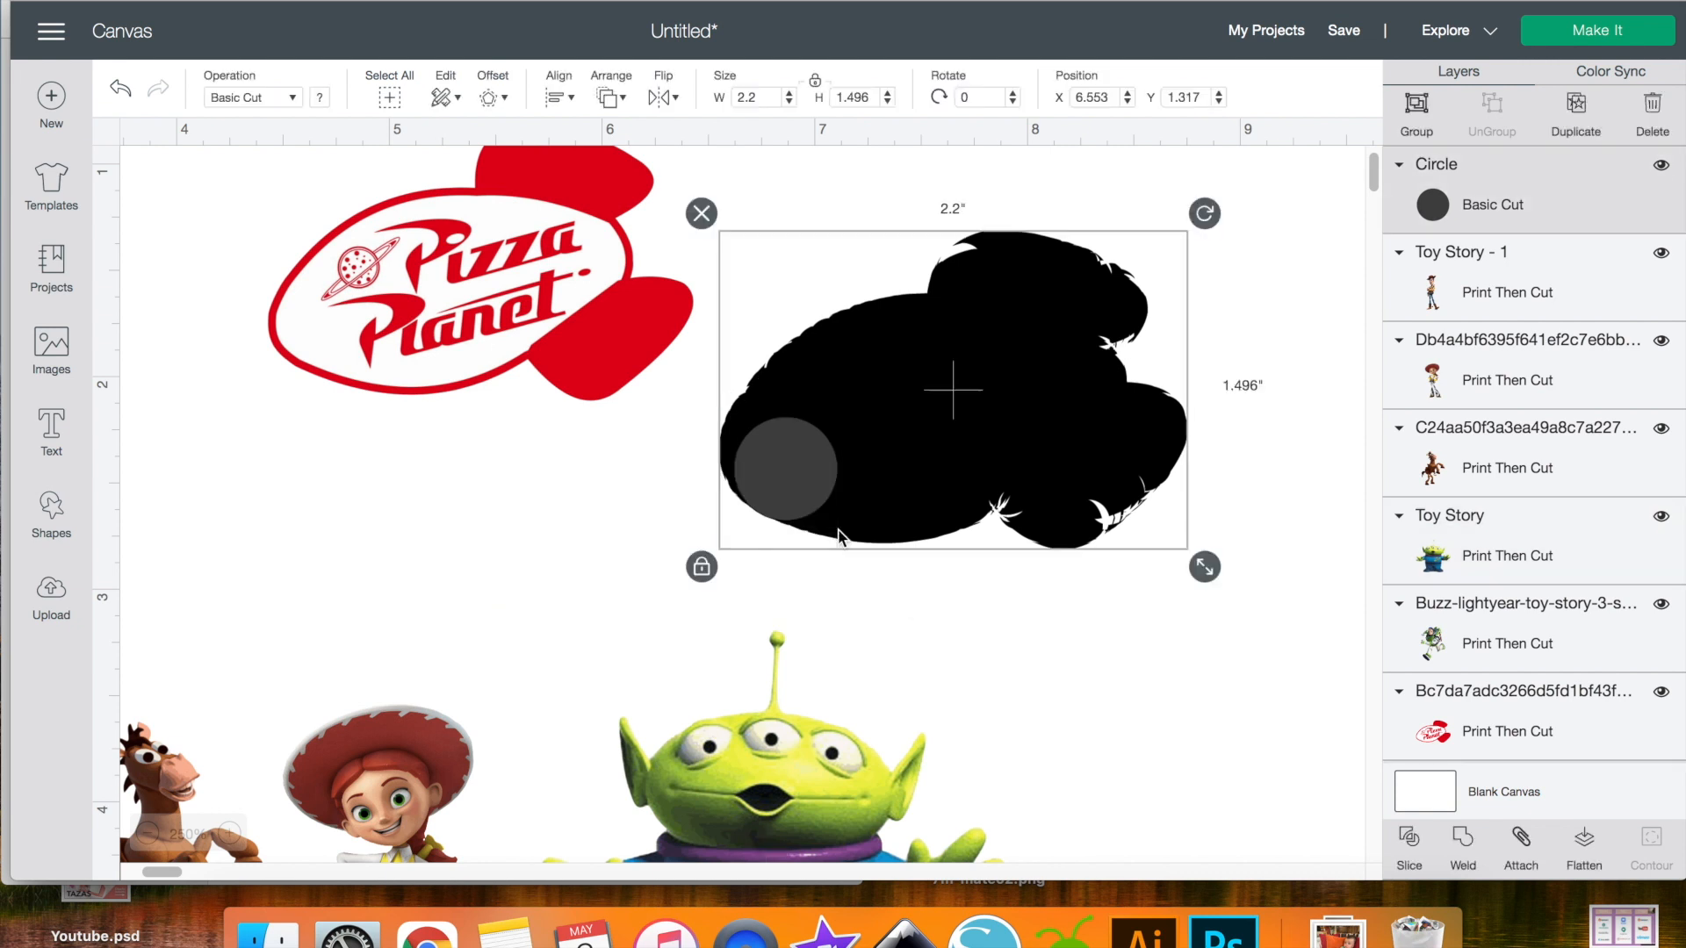
click(1465, 837)
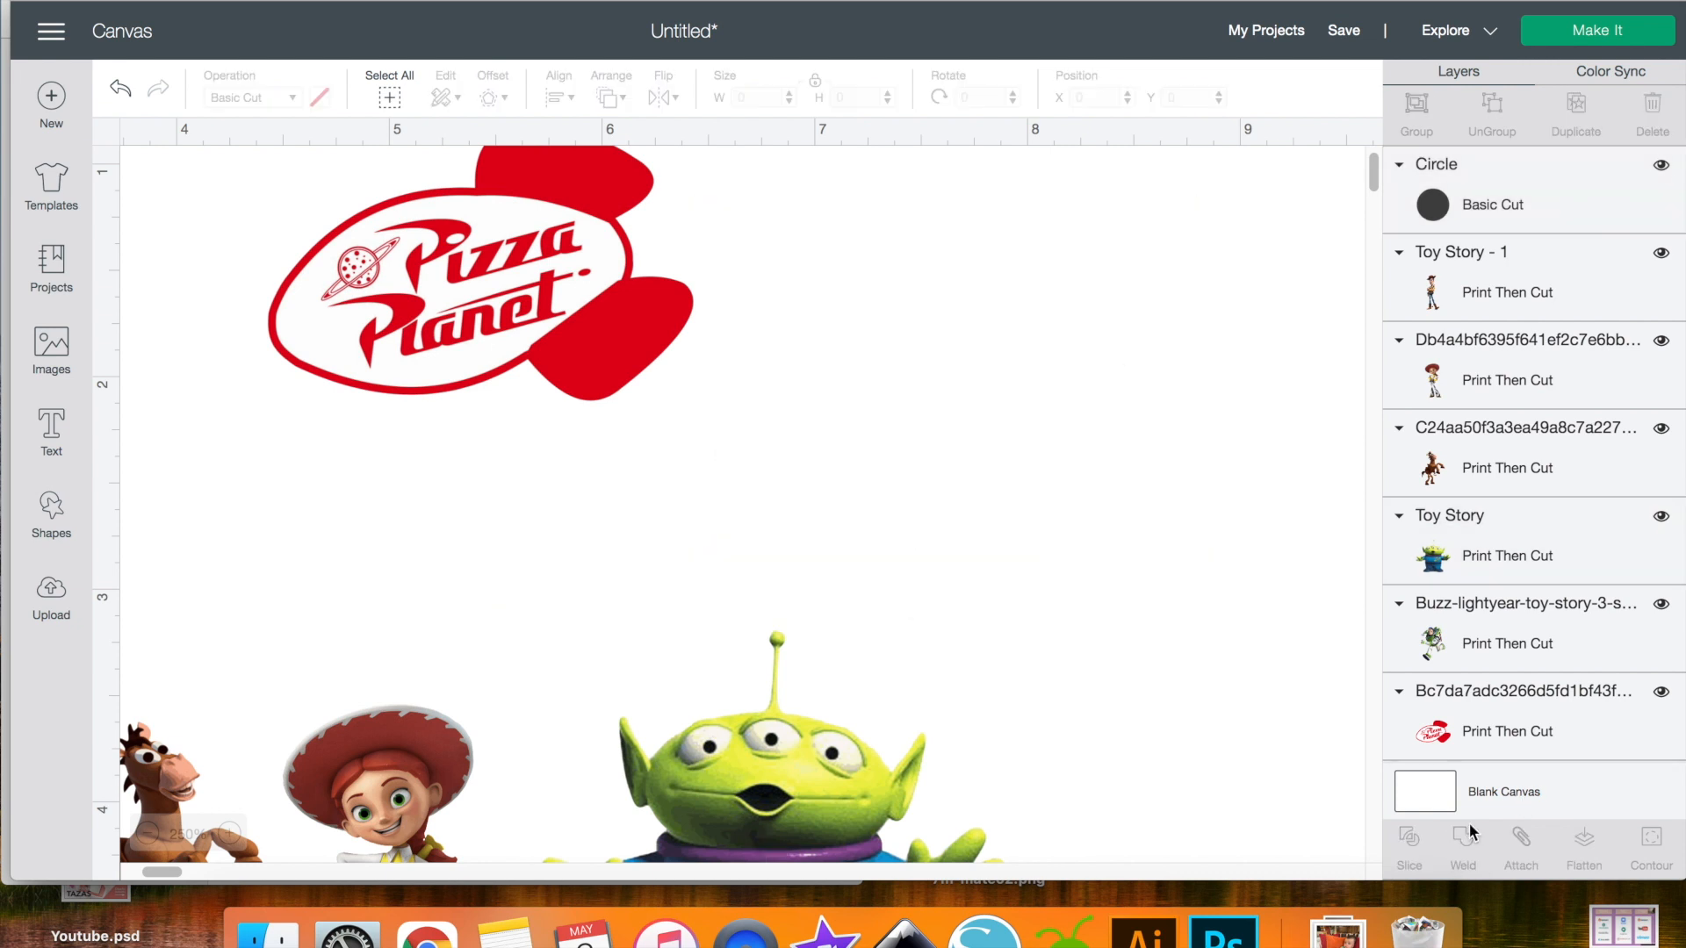
- Add another circle, shrink it, and fit it over the jagged upper-left edge of the welded shape's upper lobe
click(43, 520)
click(225, 365)
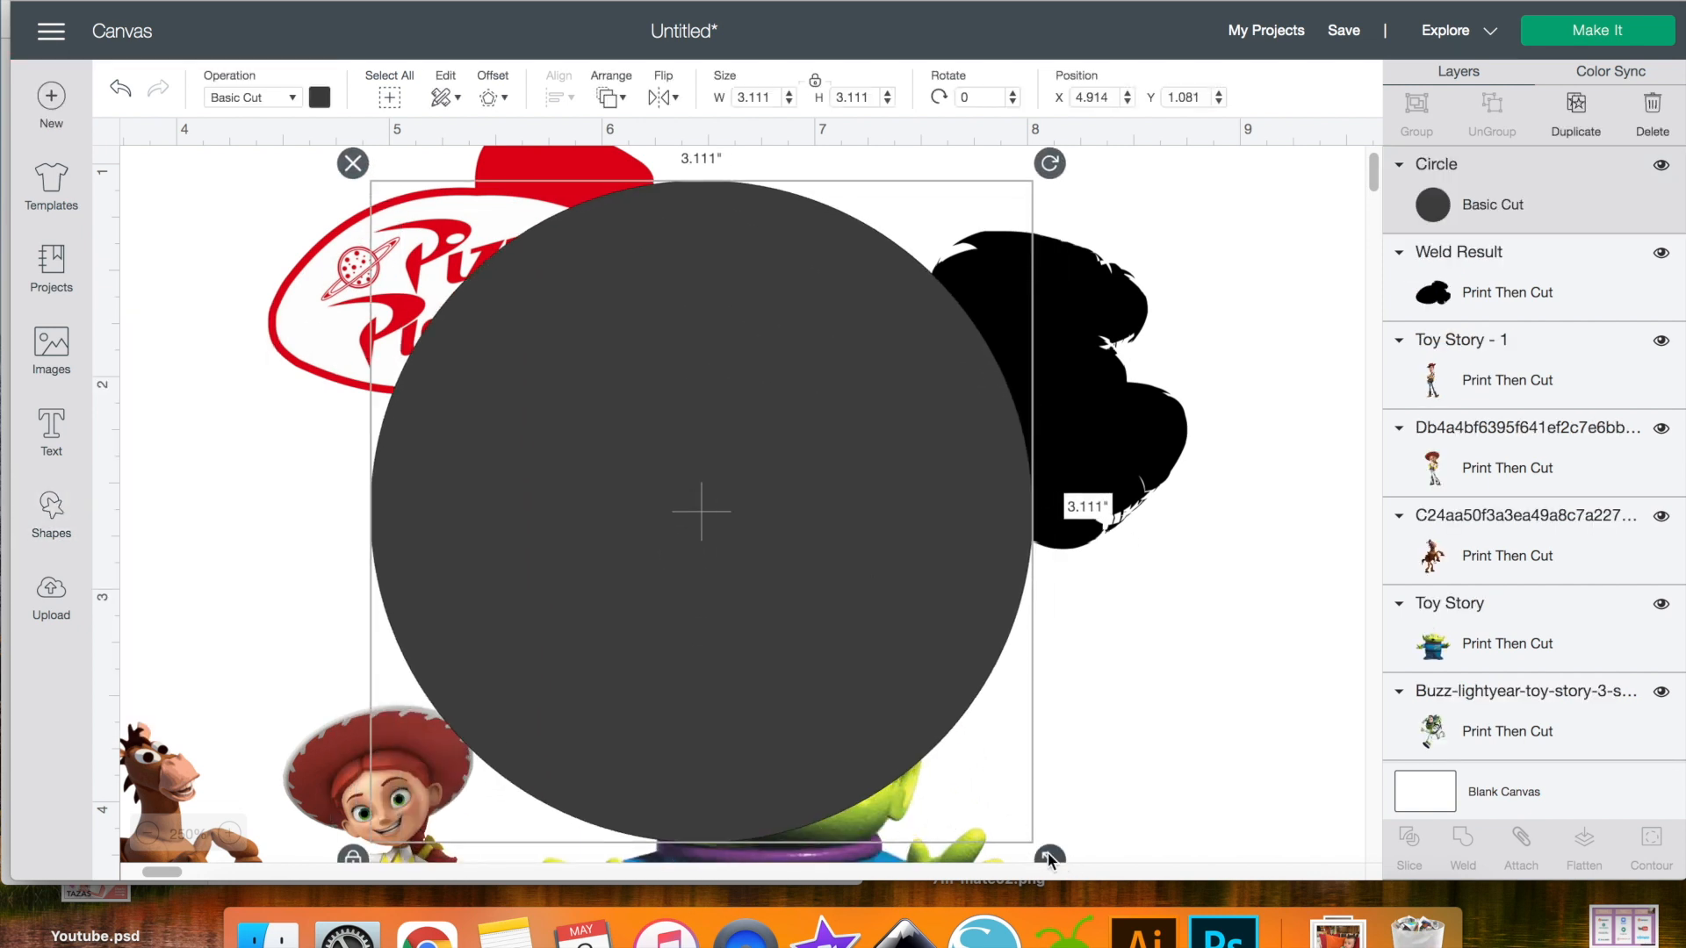
drag(1048, 856, 576, 387)
drag(389, 268, 929, 321)
drag(1127, 434, 1045, 354)
drag(986, 271, 998, 273)
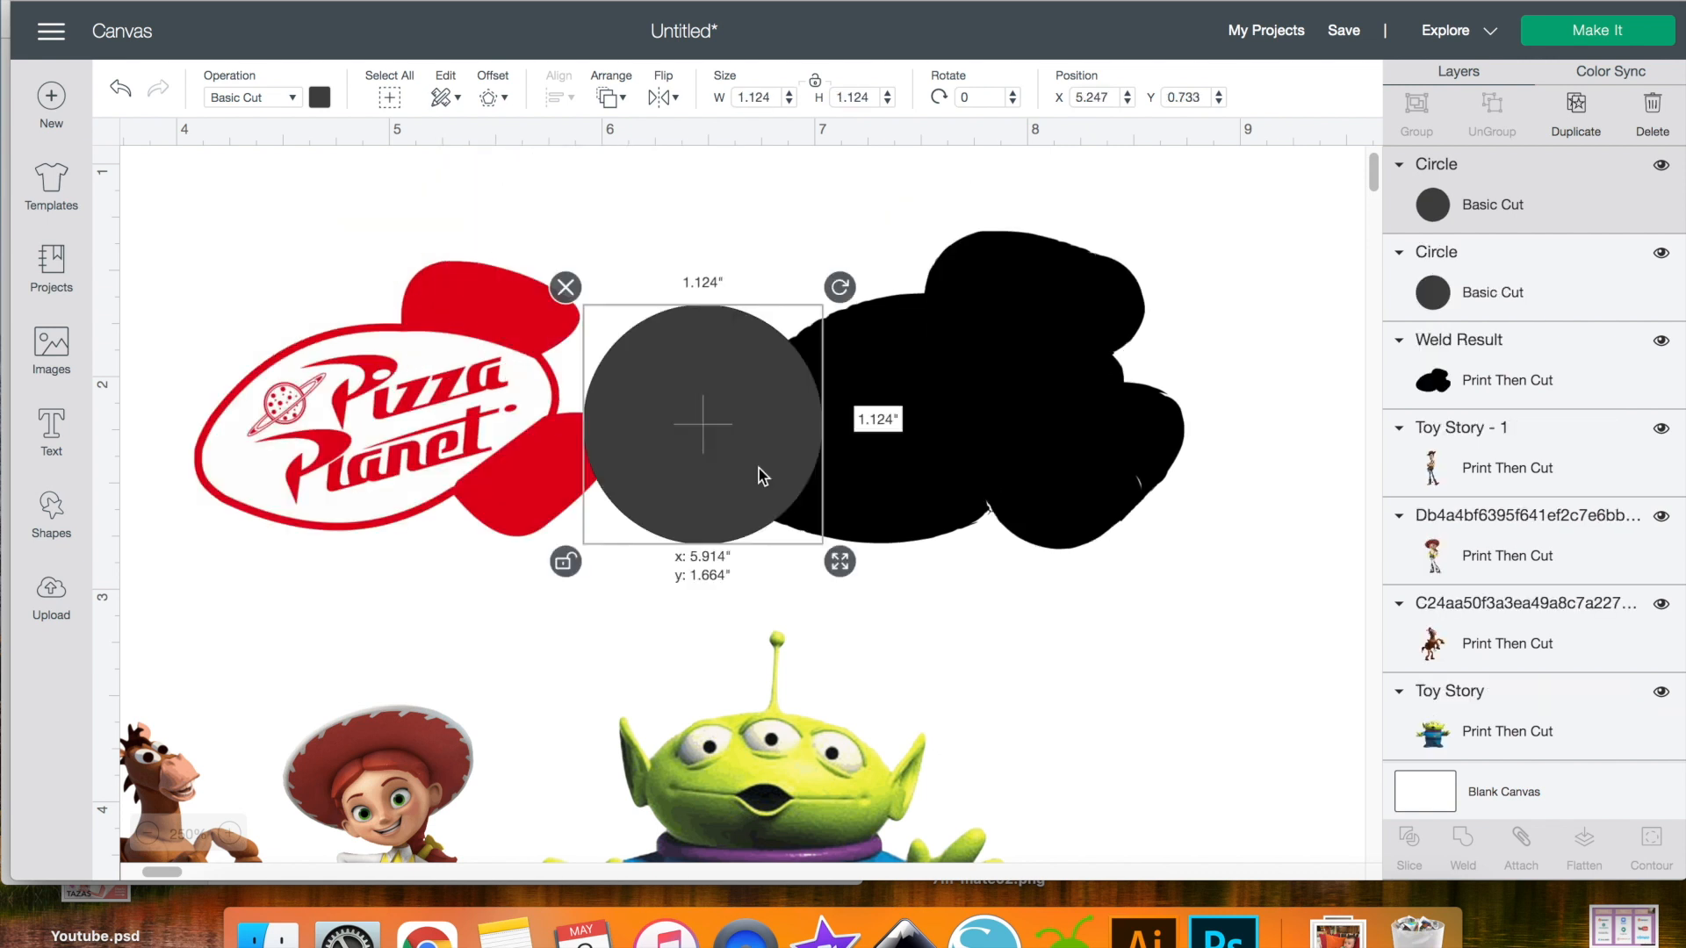
- Flatten the 1.124-inch circle into an ellipse, rotate it to about 323.5°, and fit it along the black shape's upper-left edge at about 0.815 × 0.625 in
drag(758, 467, 889, 472)
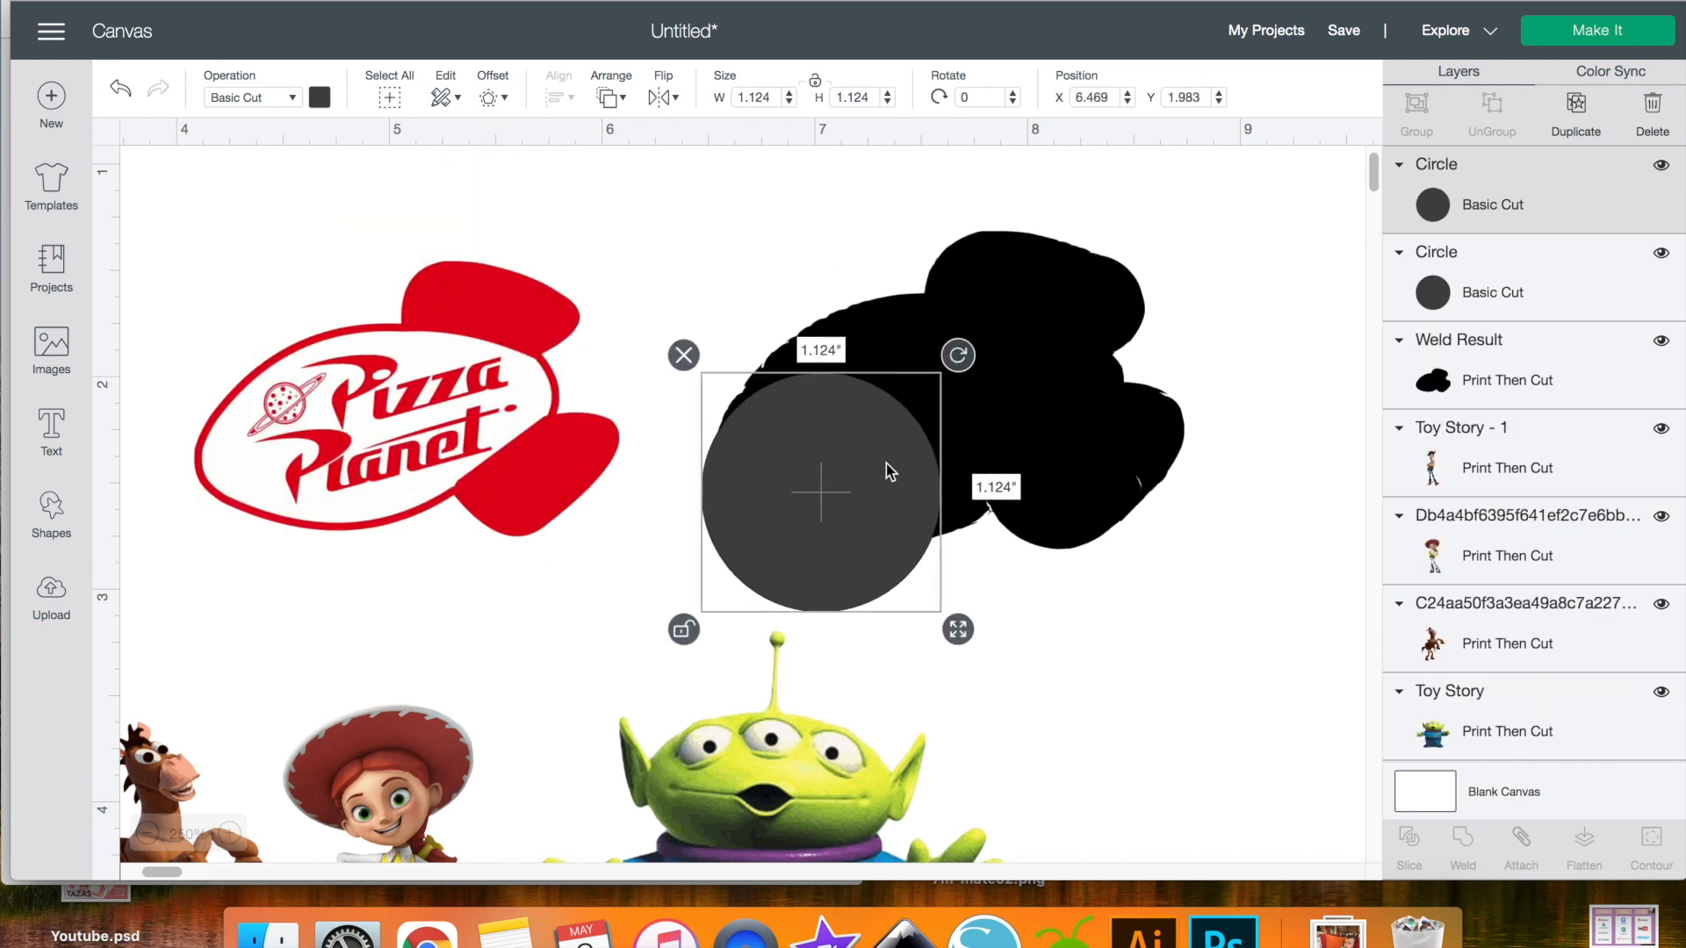
drag(954, 632, 965, 472)
drag(958, 355, 899, 305)
drag(852, 419, 847, 367)
drag(938, 282, 973, 347)
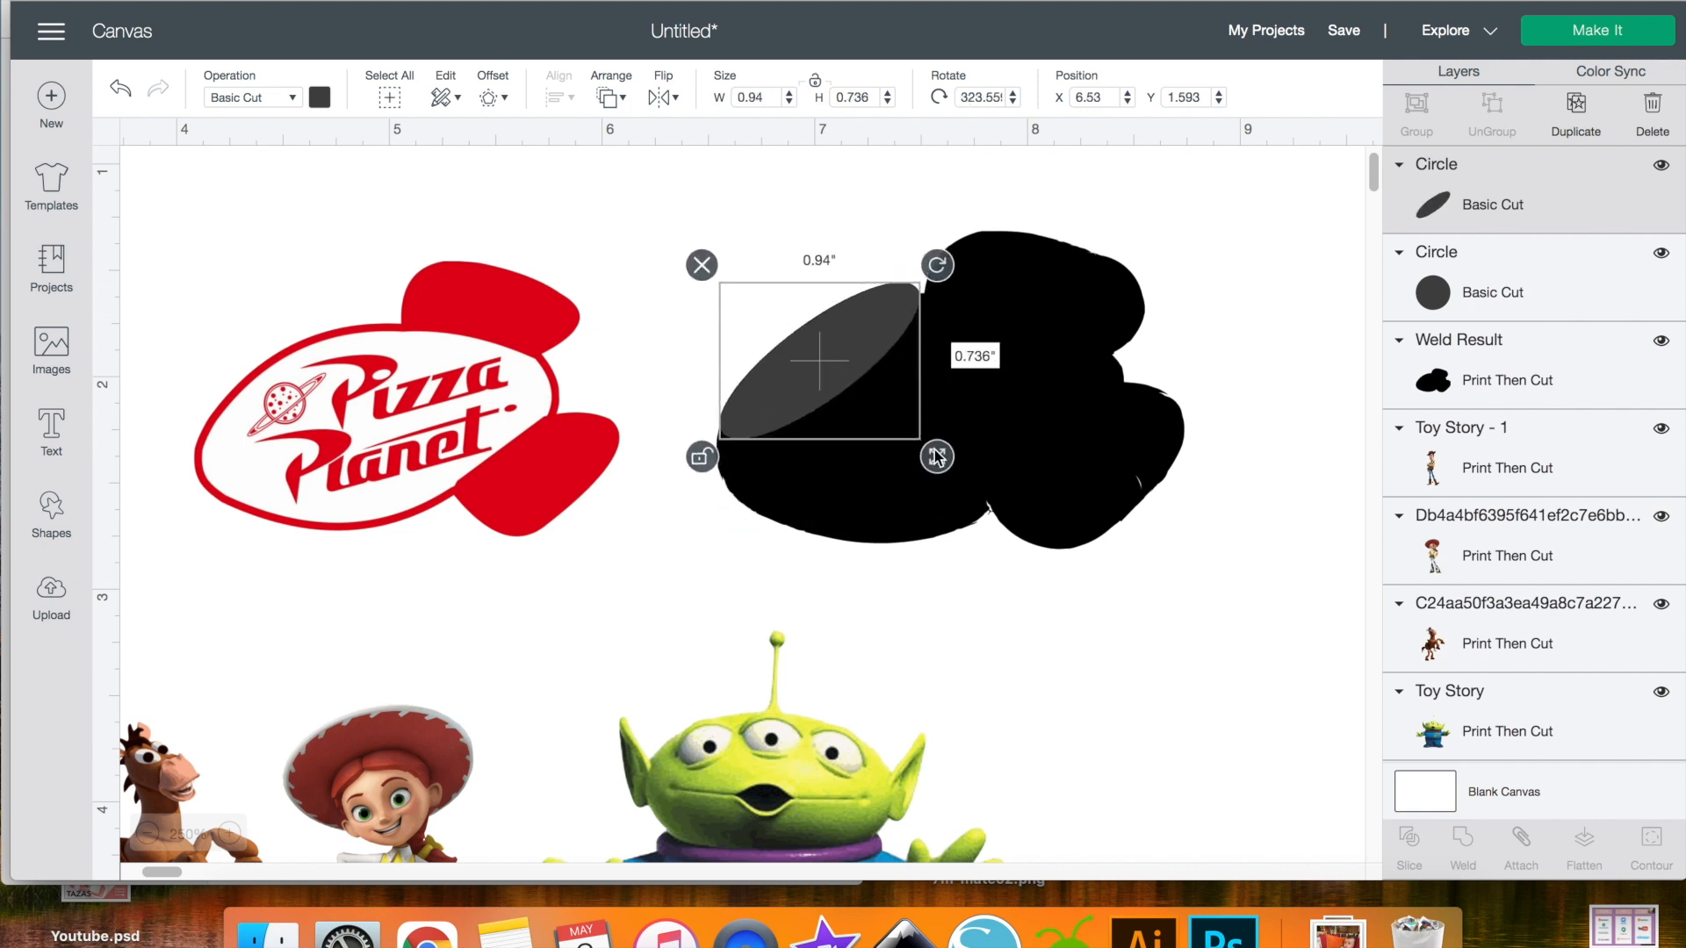
drag(937, 457, 910, 432)
drag(823, 352, 825, 367)
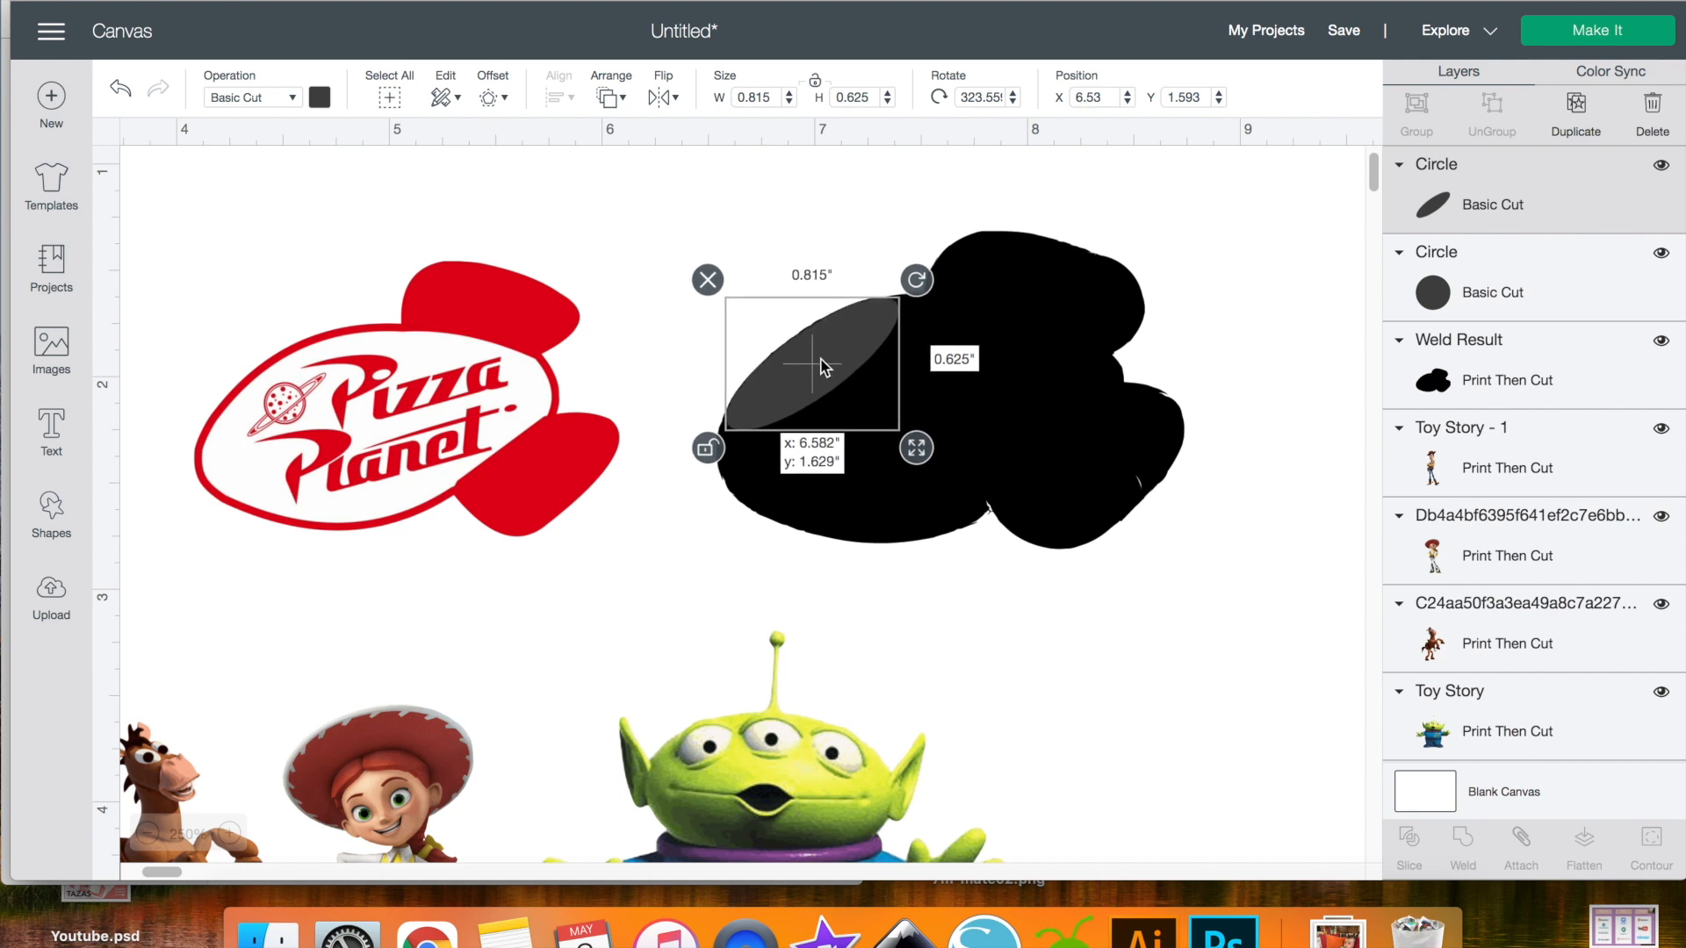
- Try to weld the rotated ellipse to the black offset shape, and undo both weld attempts
click(766, 276)
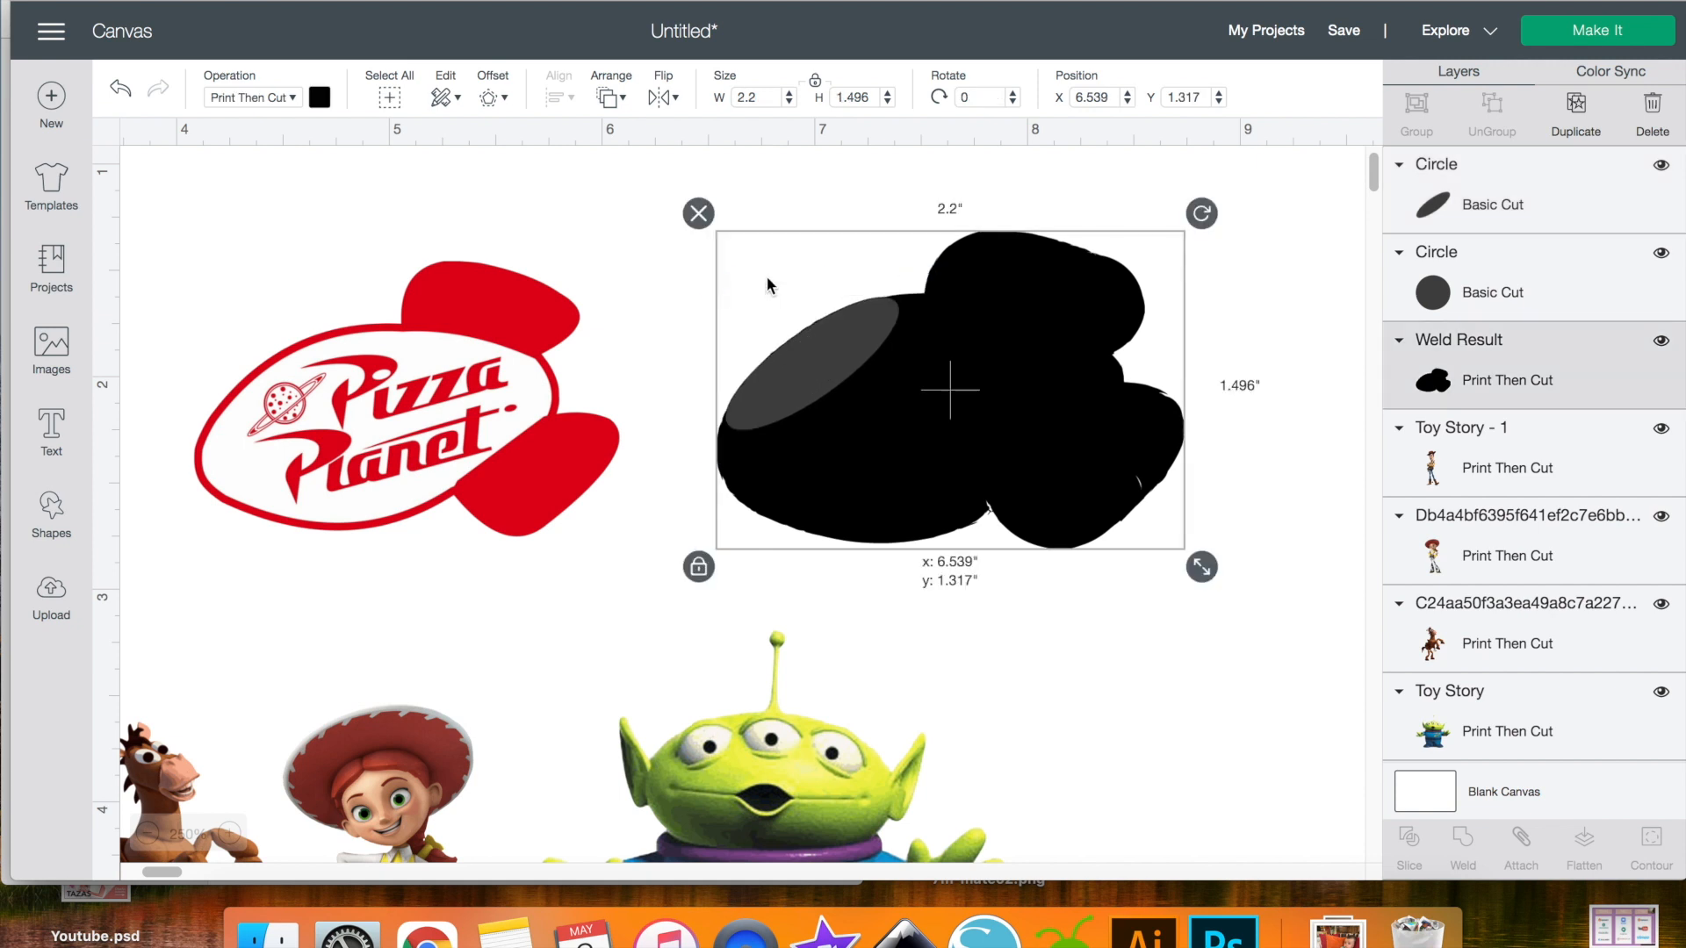
click(638, 365)
drag(664, 299, 952, 387)
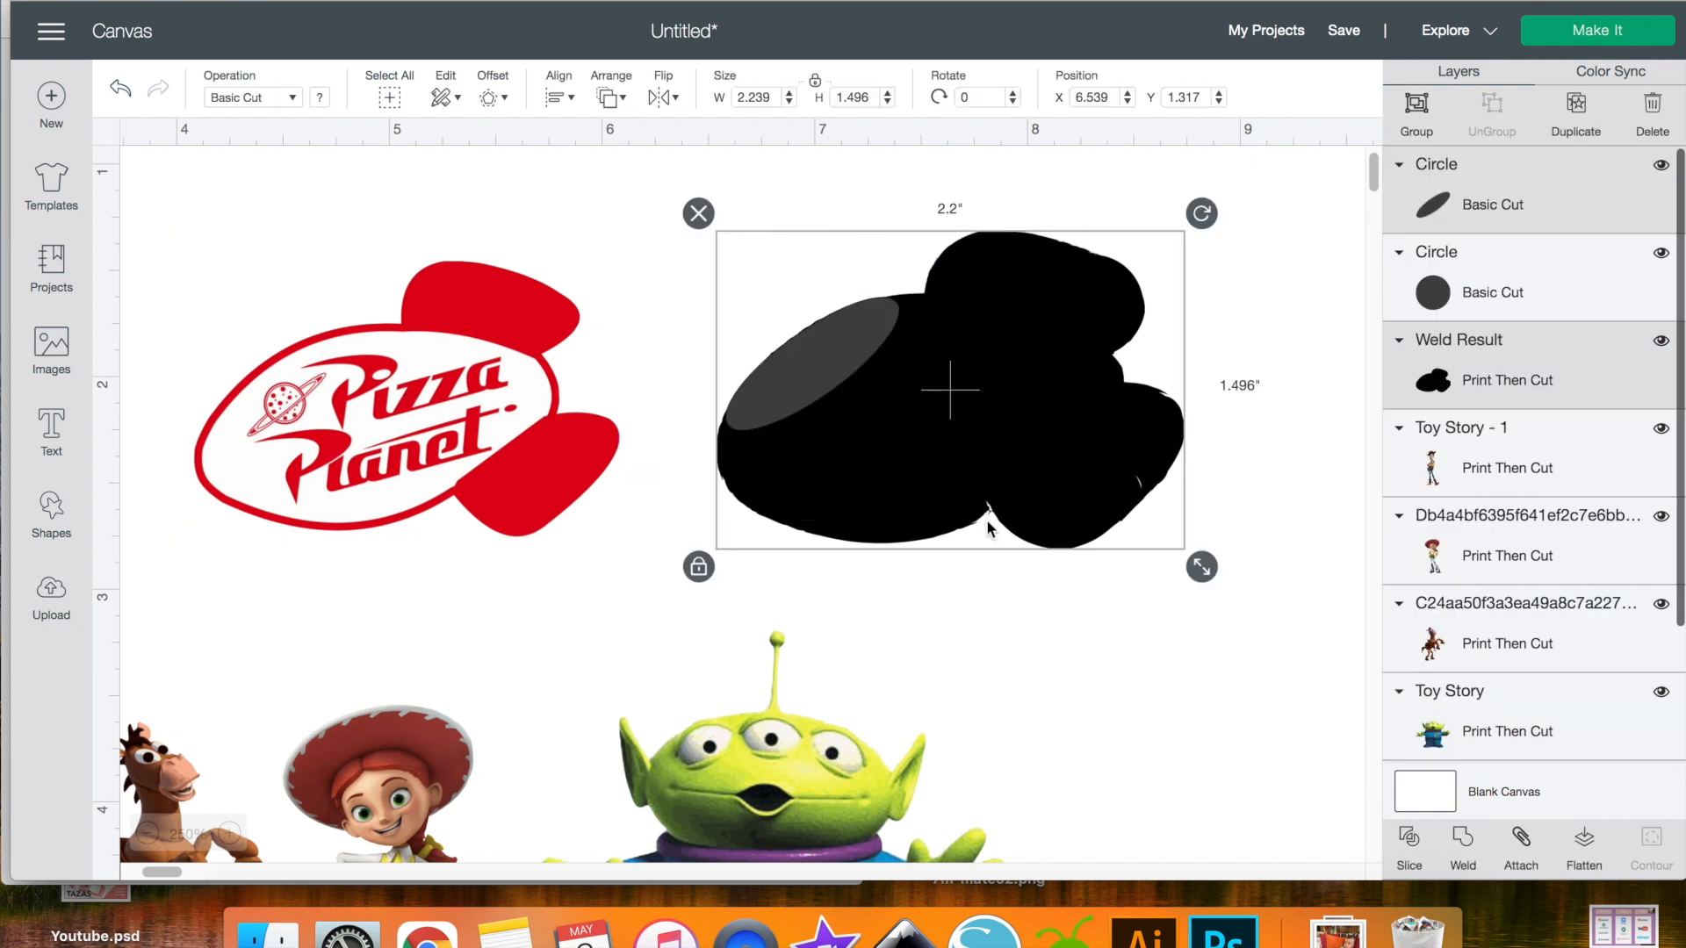
click(1462, 838)
key(super+z)
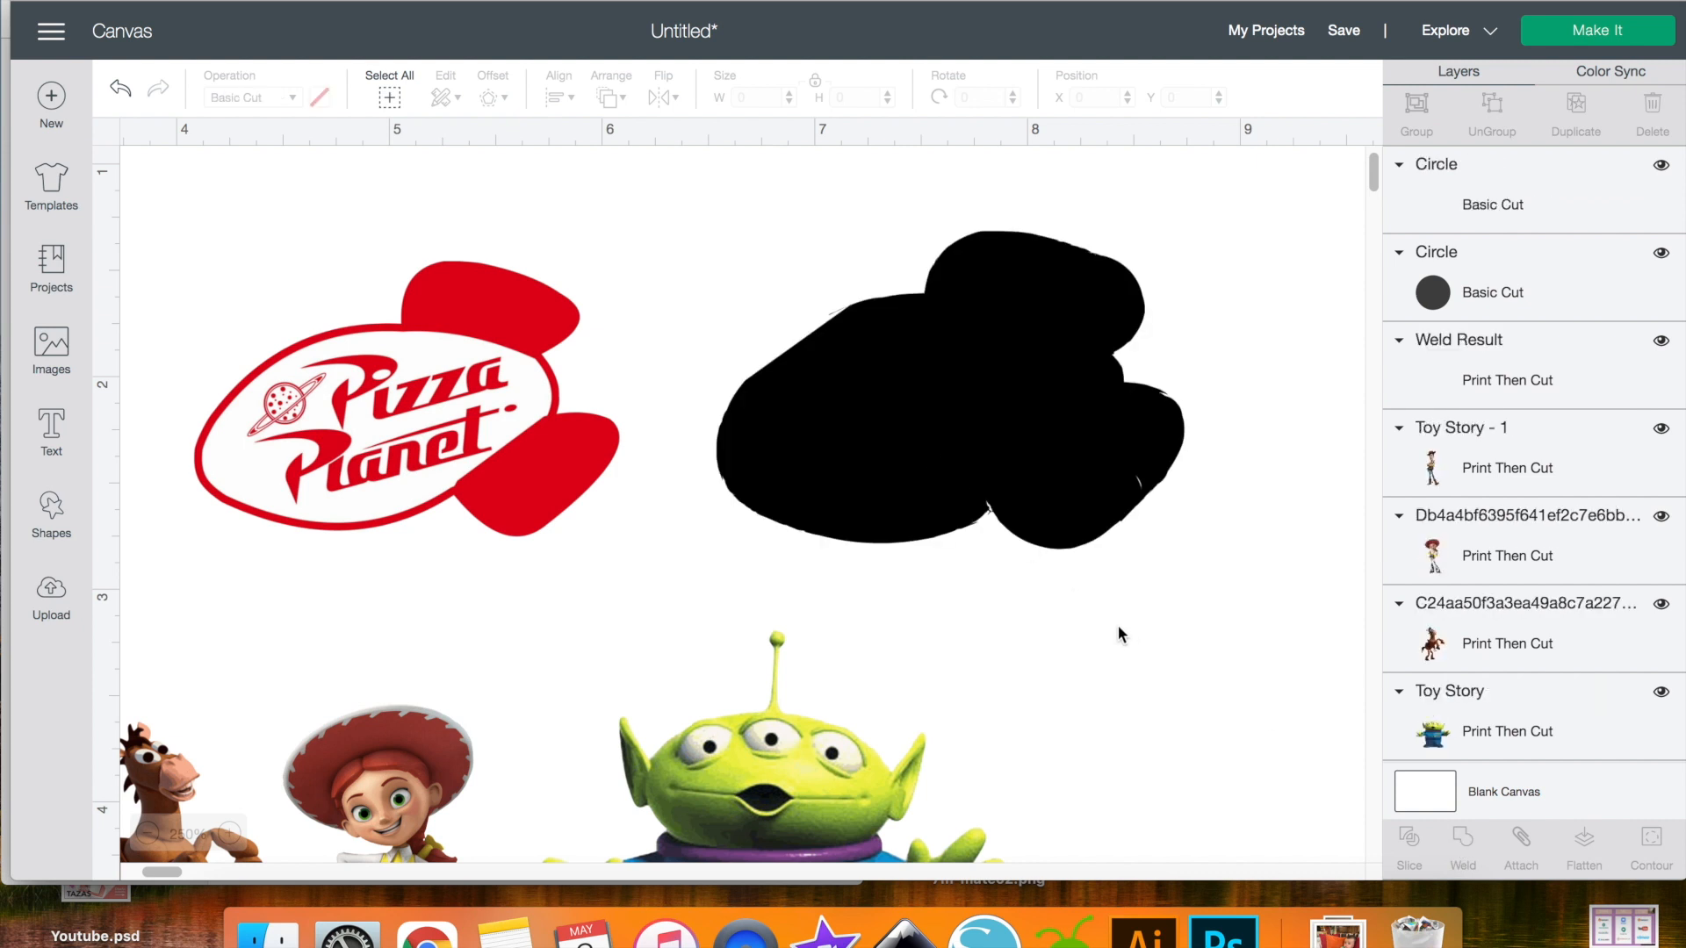
drag(1061, 624, 790, 321)
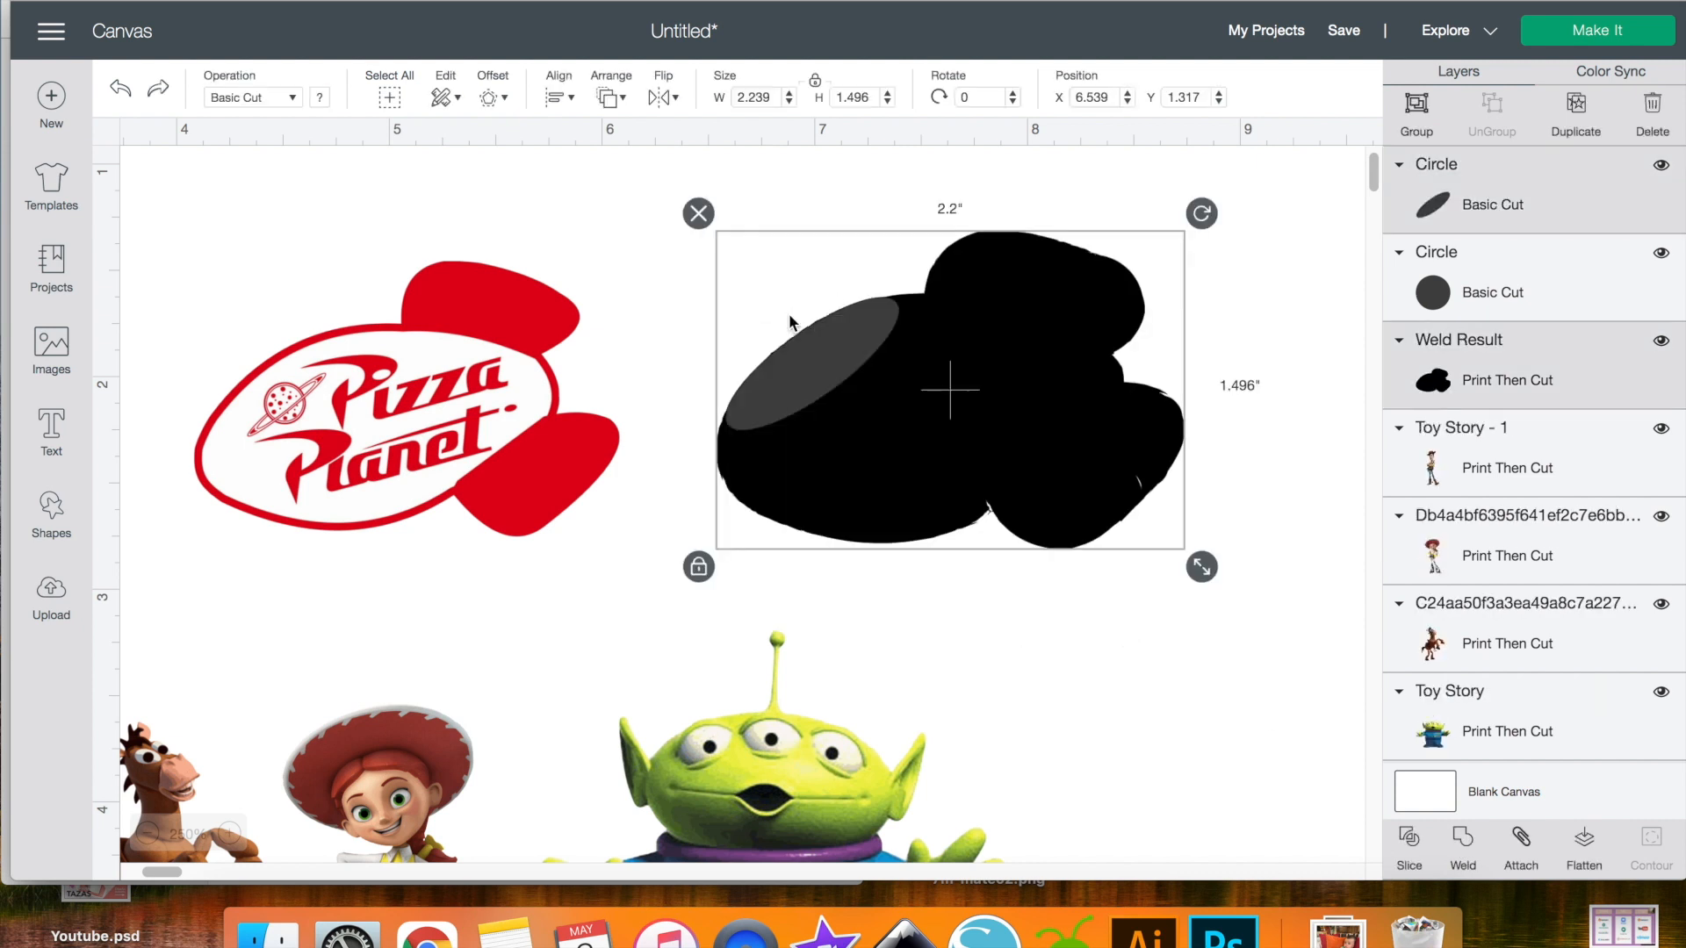
click(1462, 839)
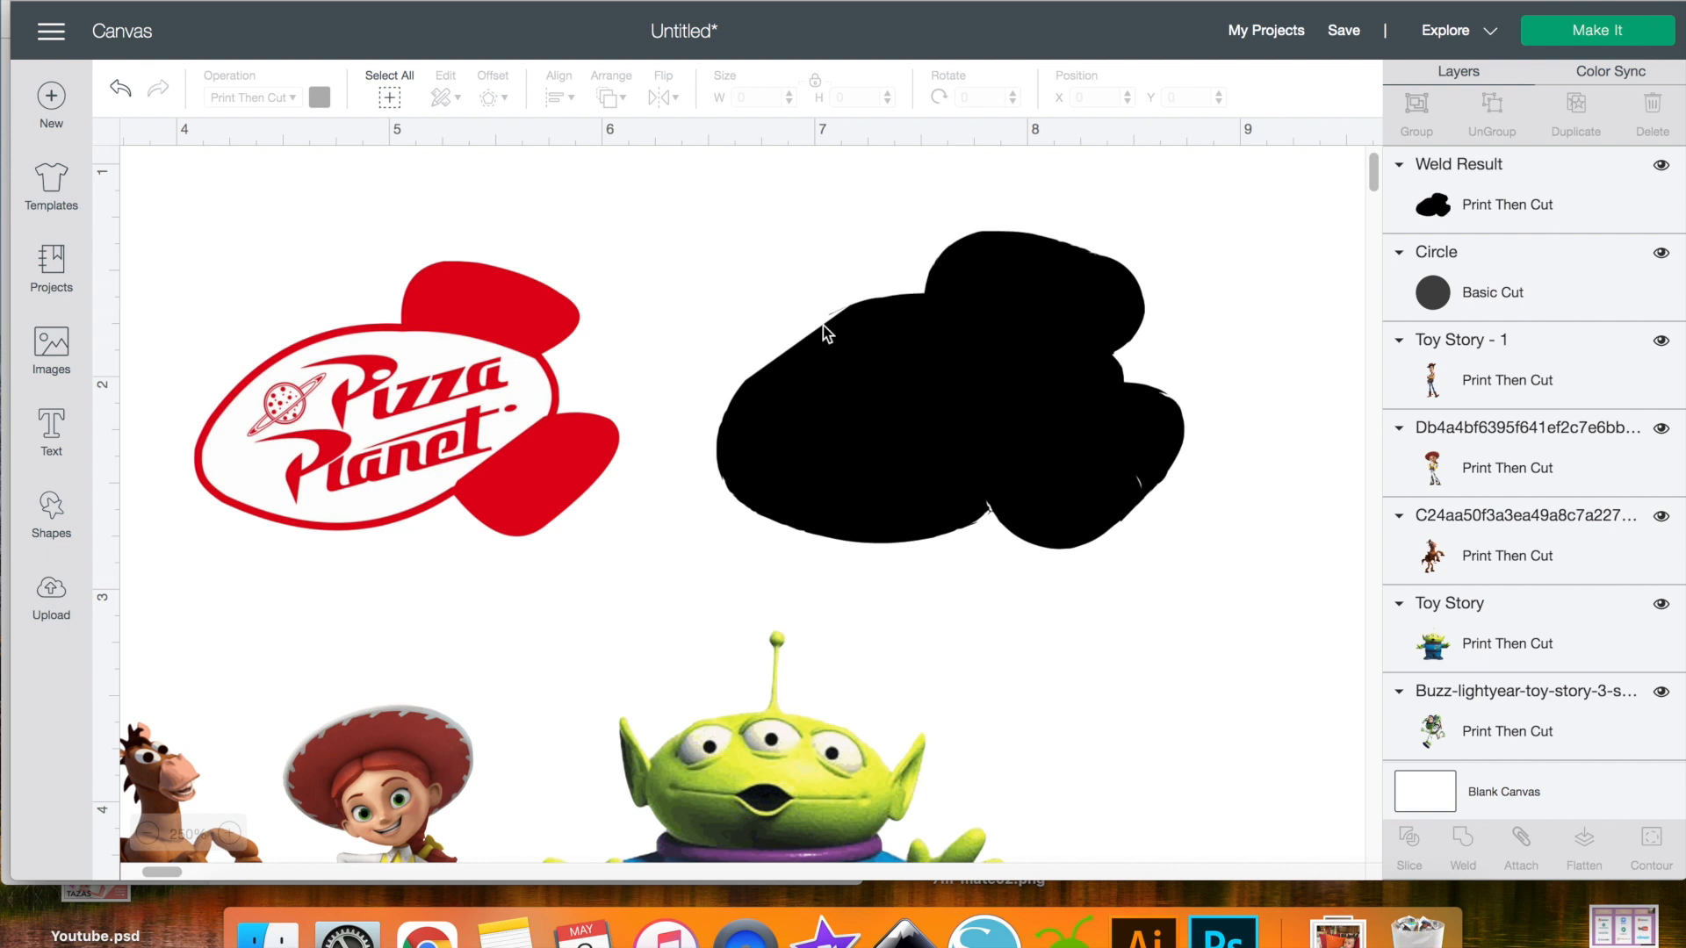
drag(822, 330, 940, 395)
key(super+z)
key(super+z)
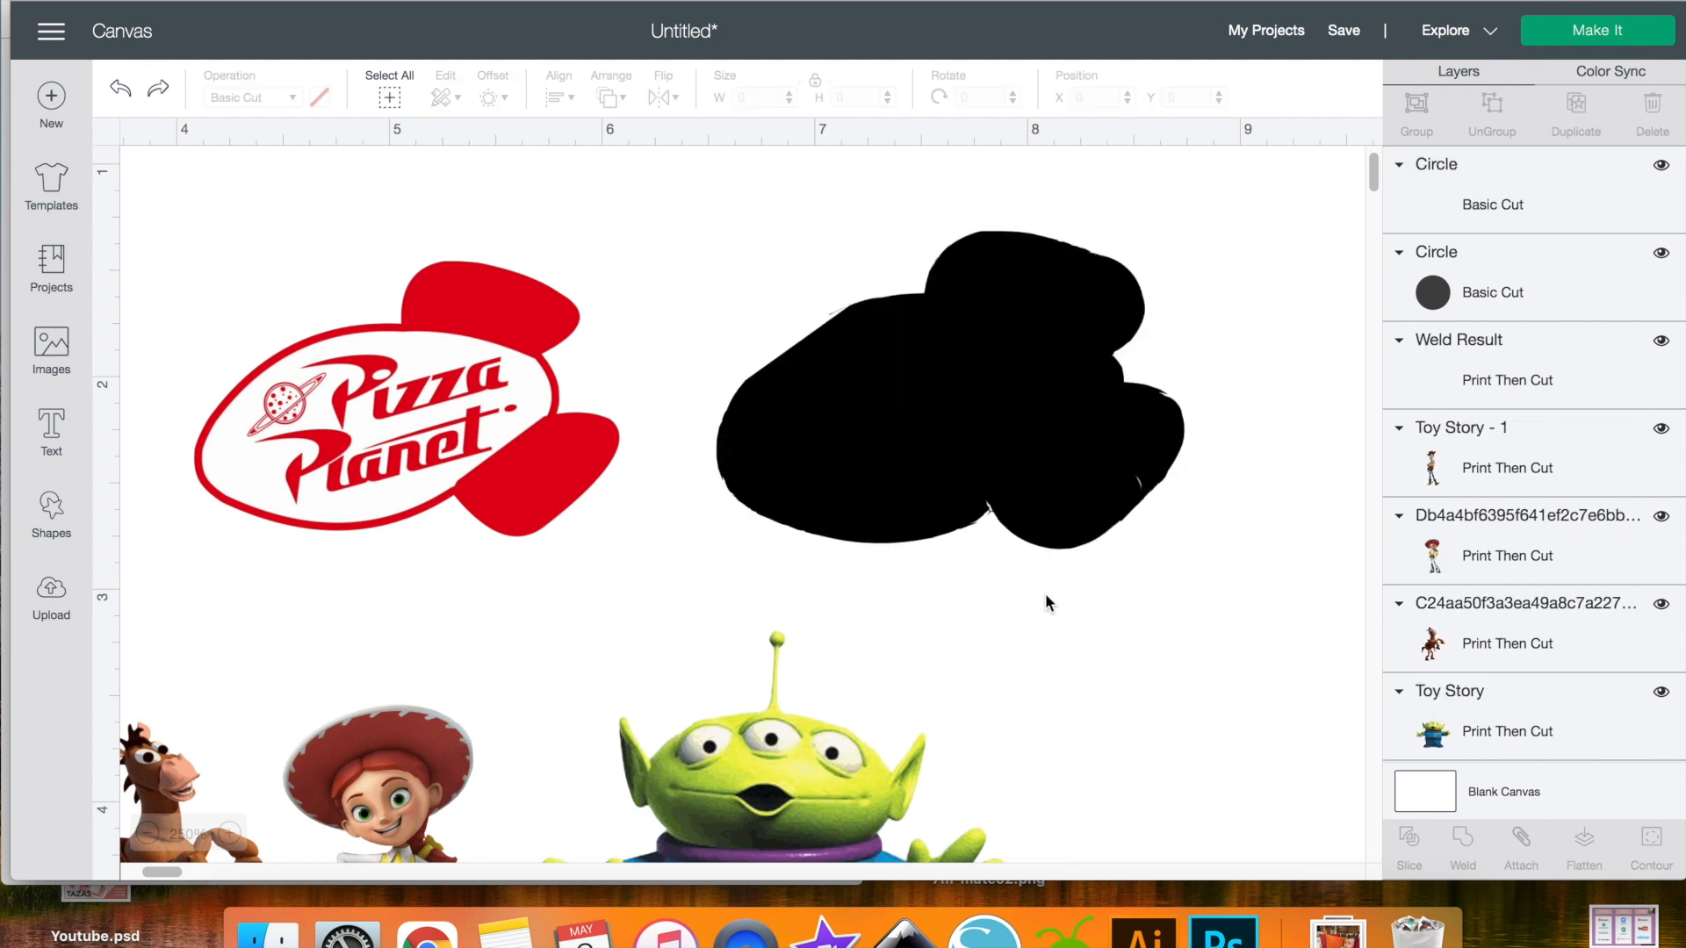
- Nudge the ellipse against the black shape's upper-left edge and weld it on, and weld a small circle onto the lower-right lobe
click(964, 694)
click(812, 378)
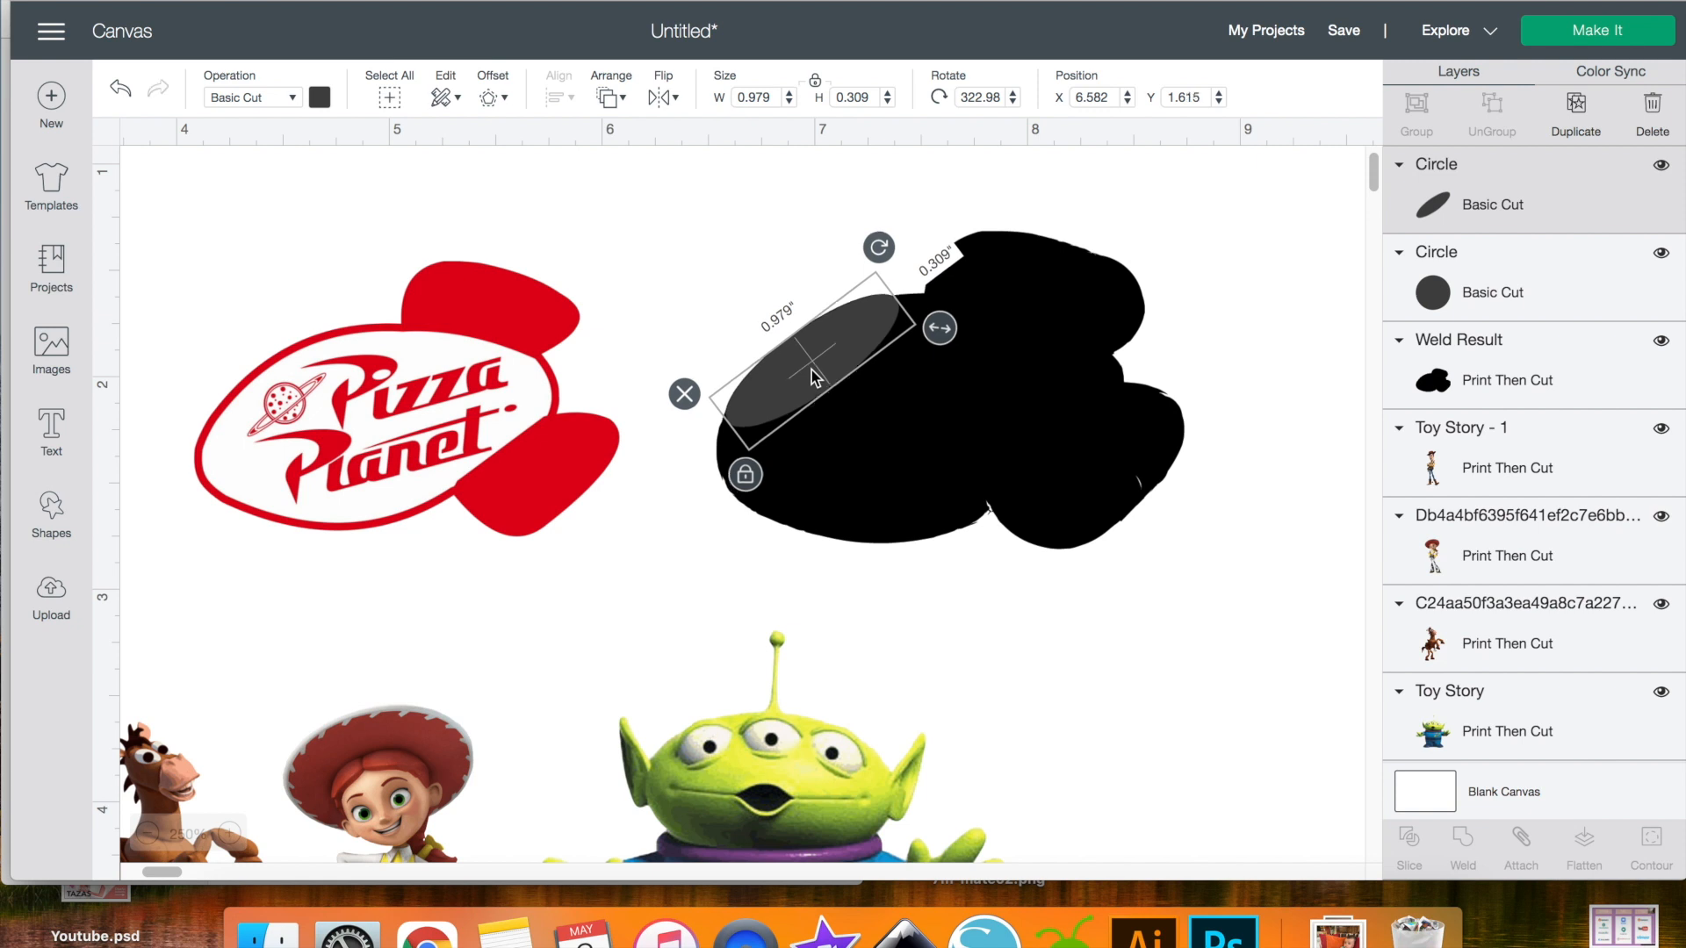
click(914, 591)
drag(969, 598, 746, 263)
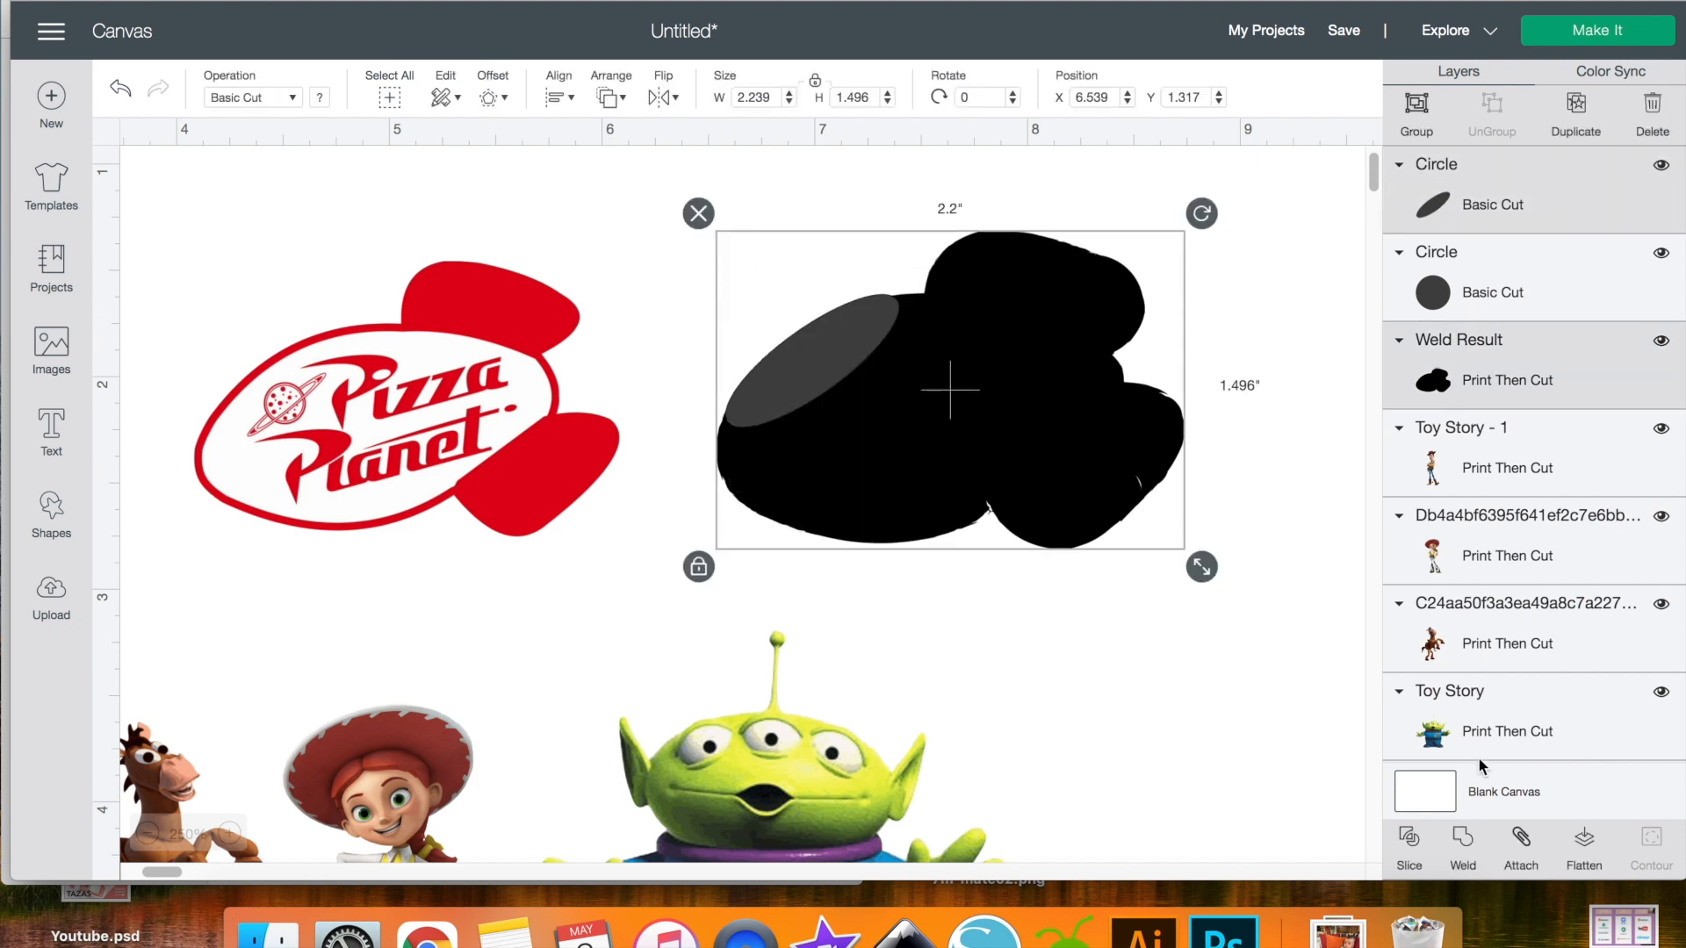
click(1468, 839)
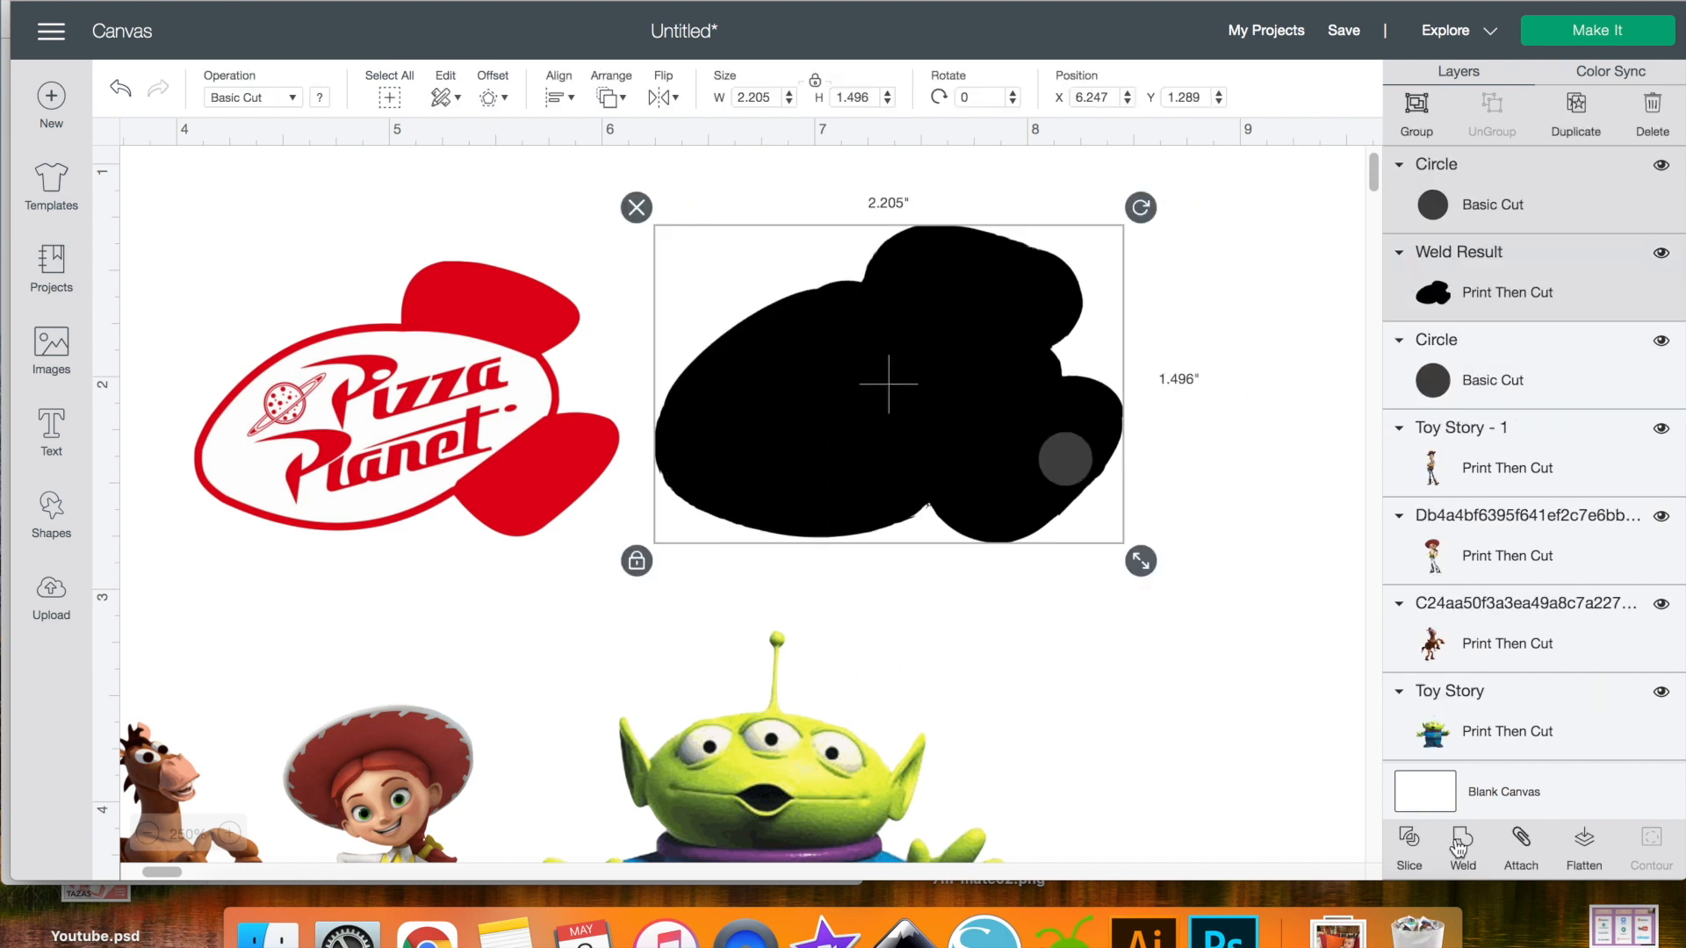
click(1459, 845)
- Place the Pizza Planet logo over the black offset shape, bring it to the front, and center it within the border
drag(426, 377, 808, 324)
click(612, 94)
click(667, 224)
drag(751, 357, 852, 388)
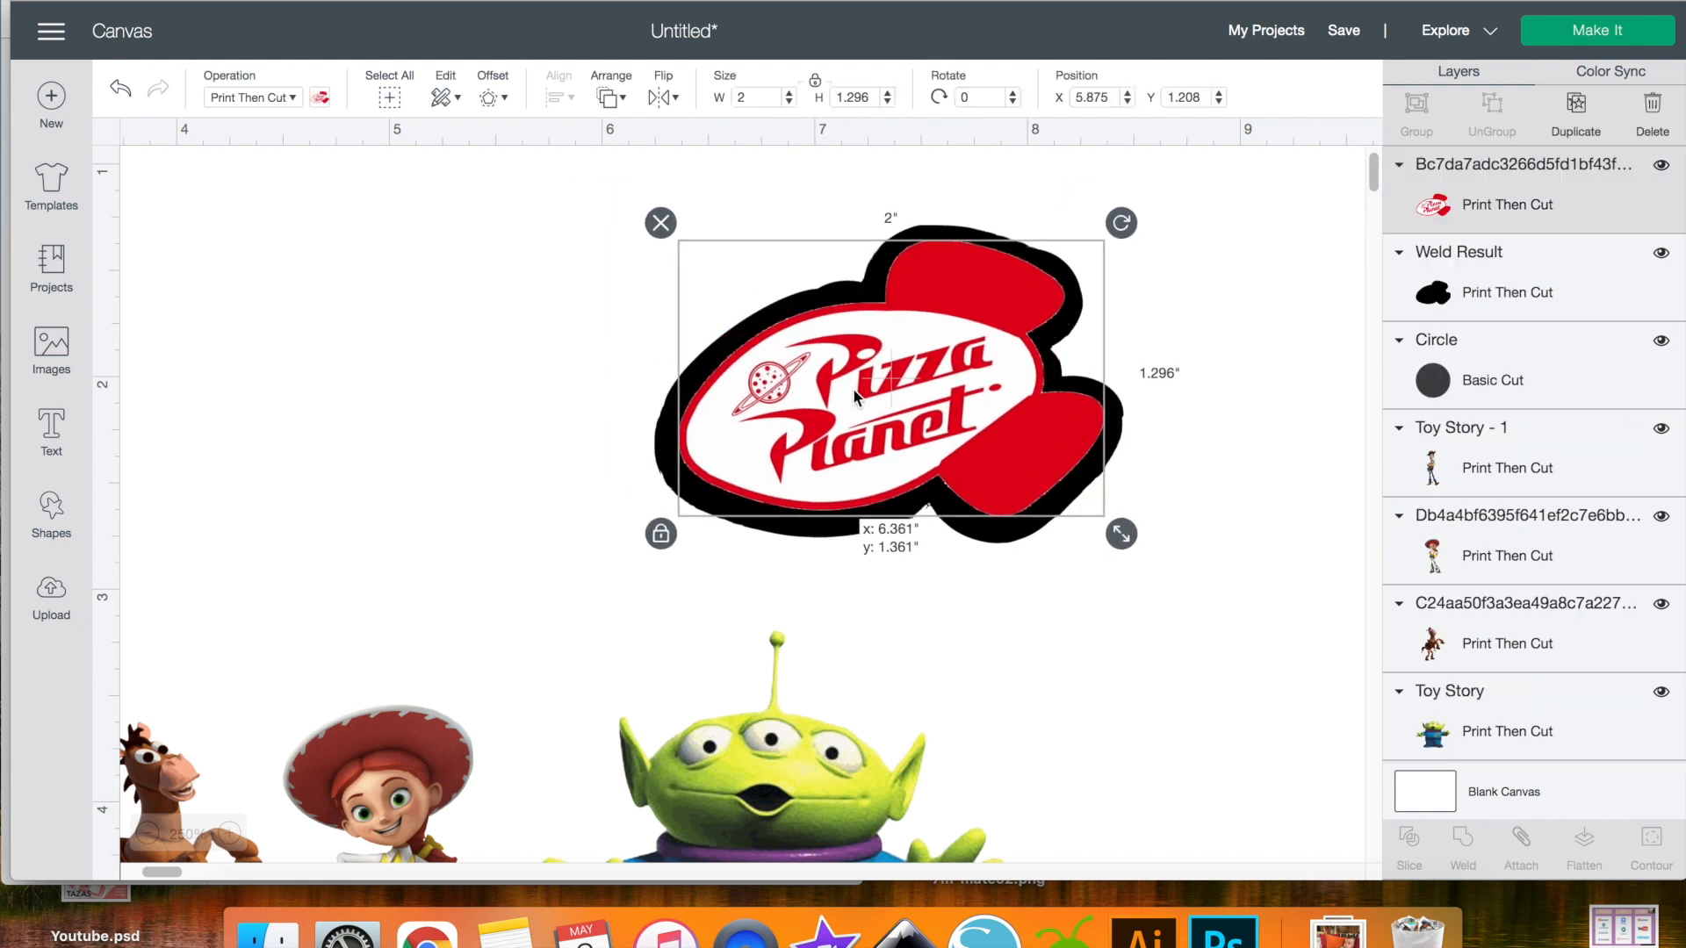
click(961, 629)
drag(859, 462, 858, 466)
click(950, 634)
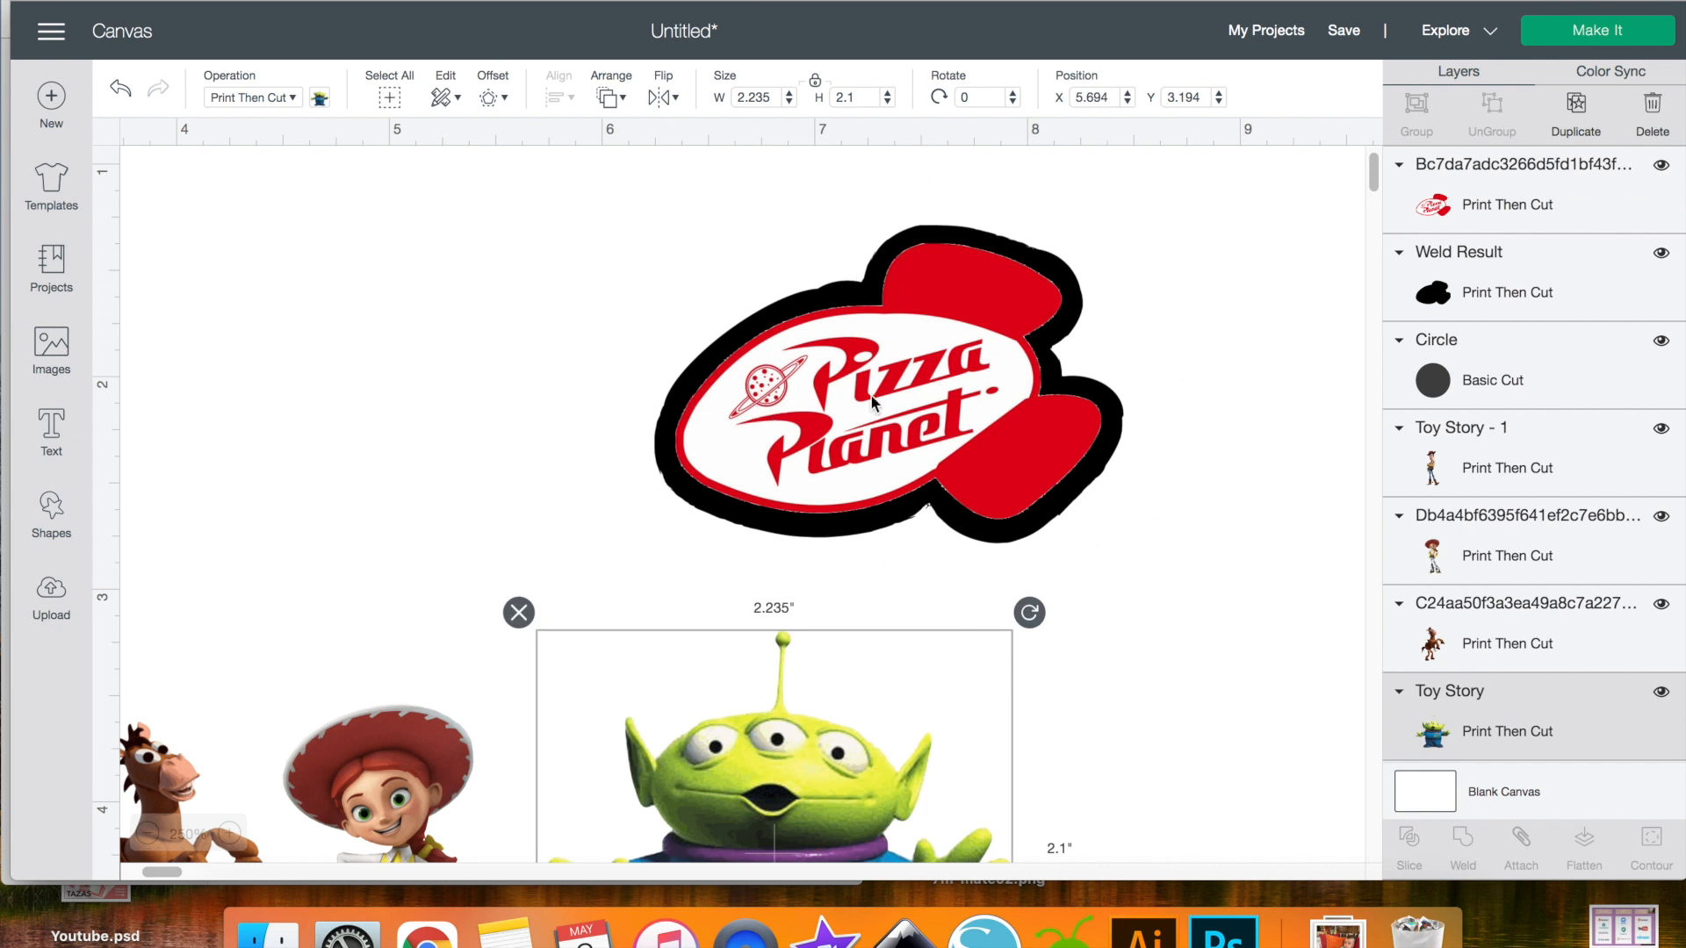
- Change the color of the welded offset shape behind the Pizza Planet logo to white
click(823, 283)
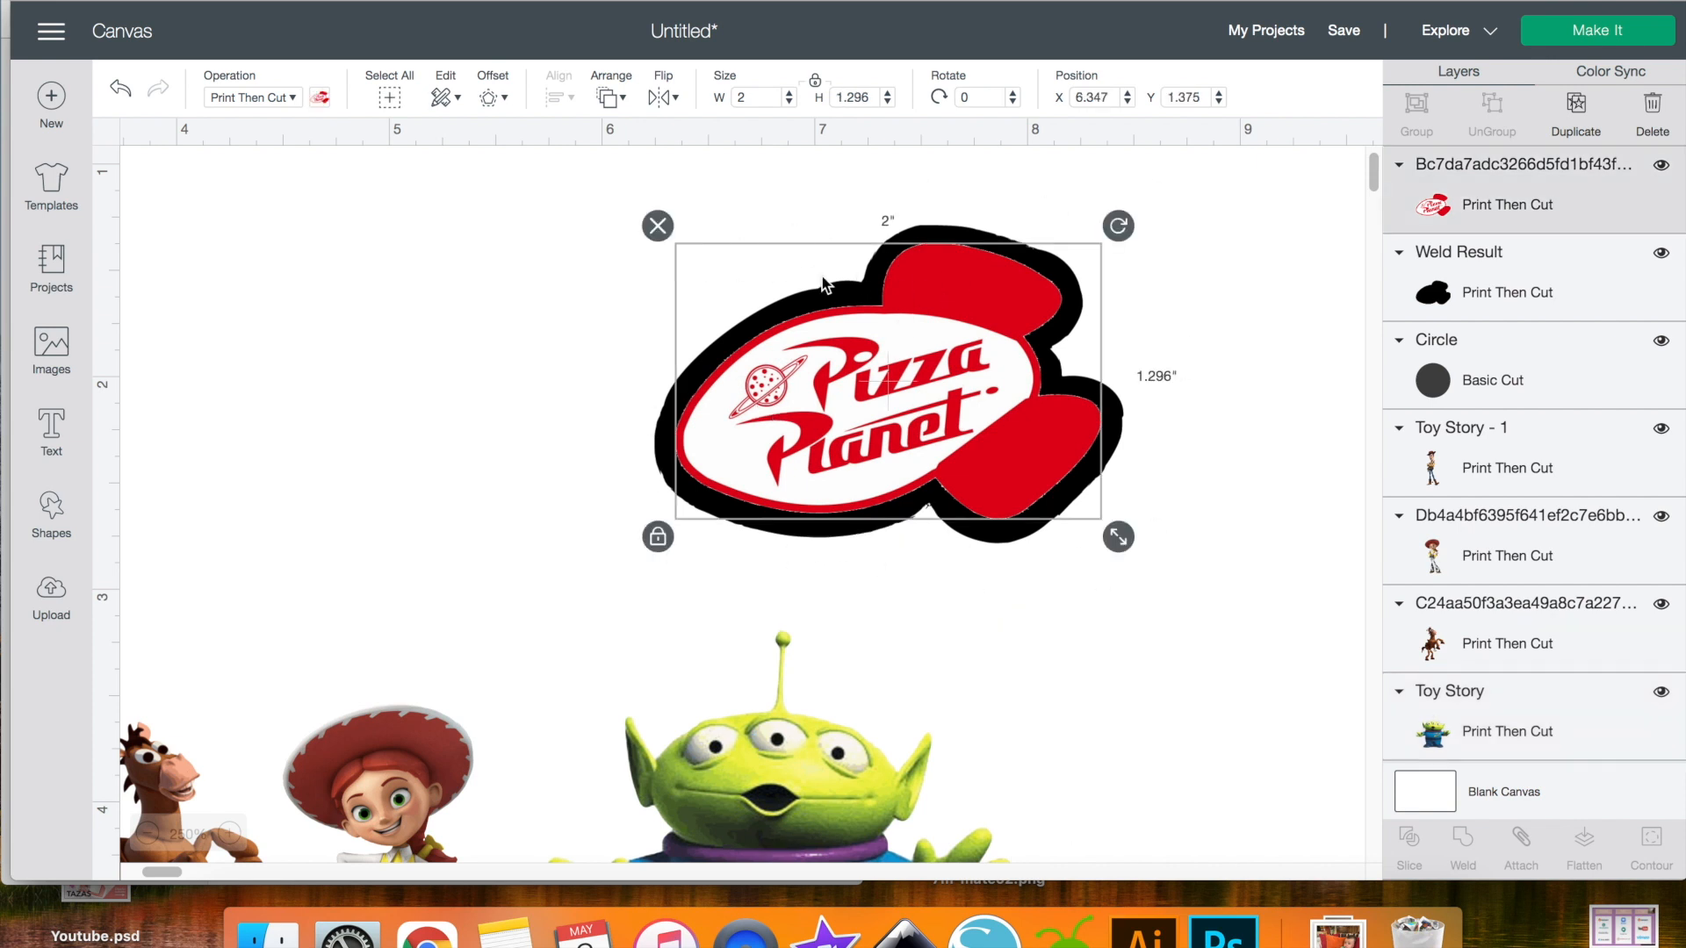
click(1470, 279)
click(321, 98)
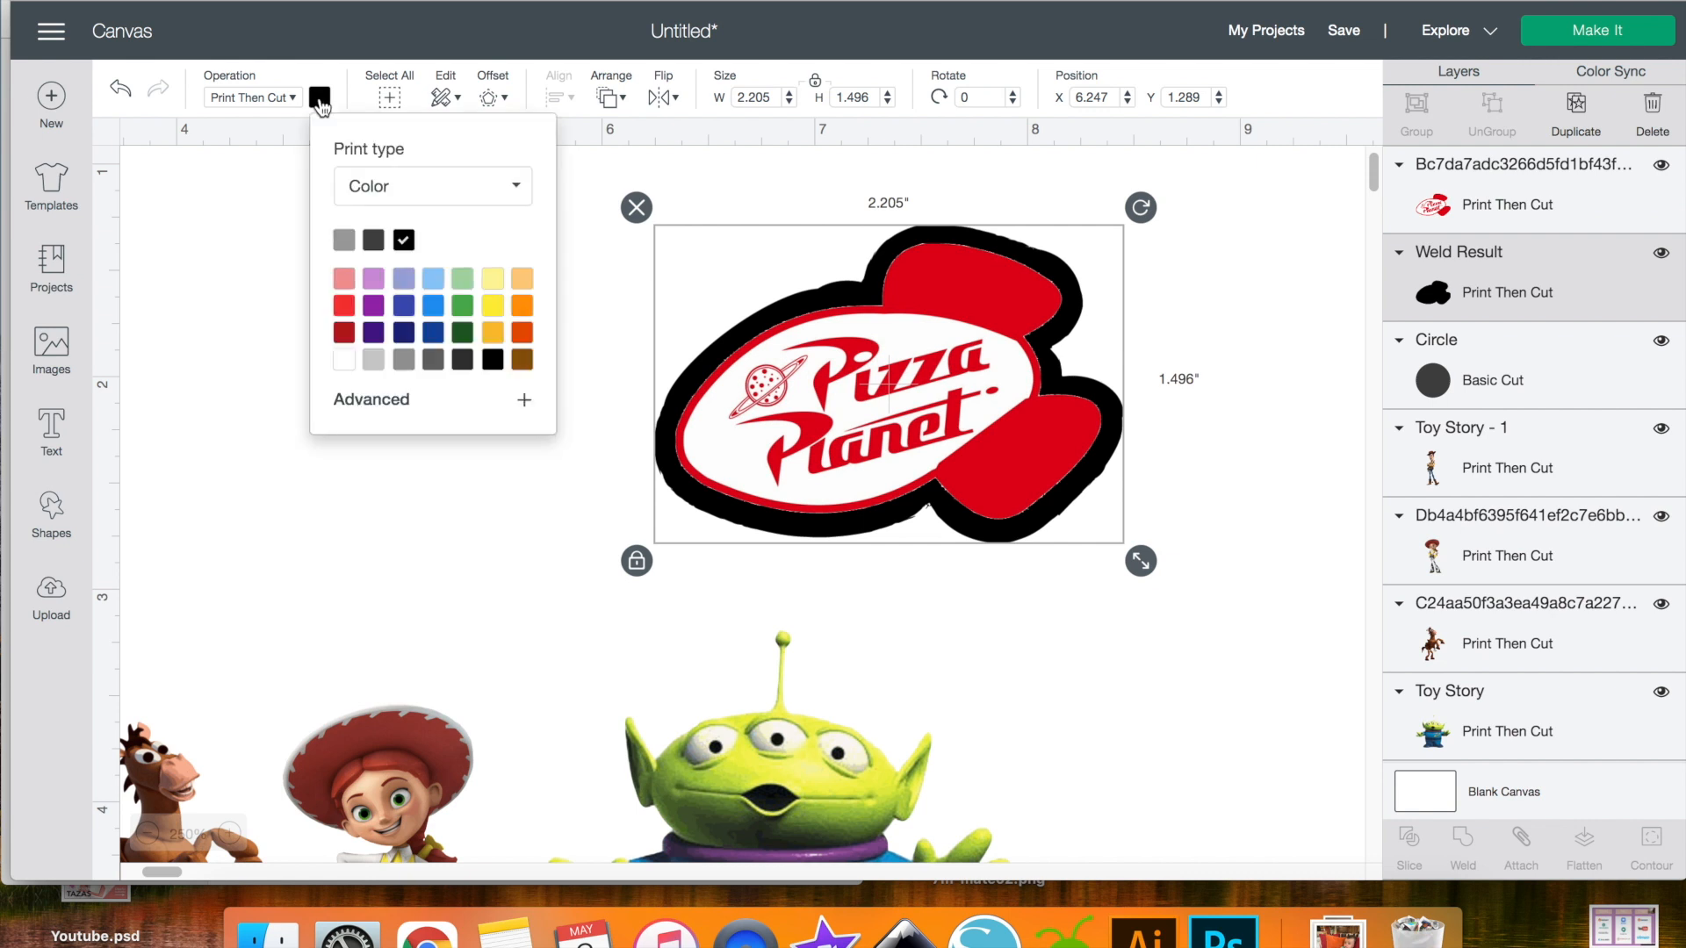
click(343, 361)
- Flatten the Pizza Planet logo with its white offset and shift the flattened sticker to the left on the canvas
click(512, 567)
drag(532, 200, 1093, 470)
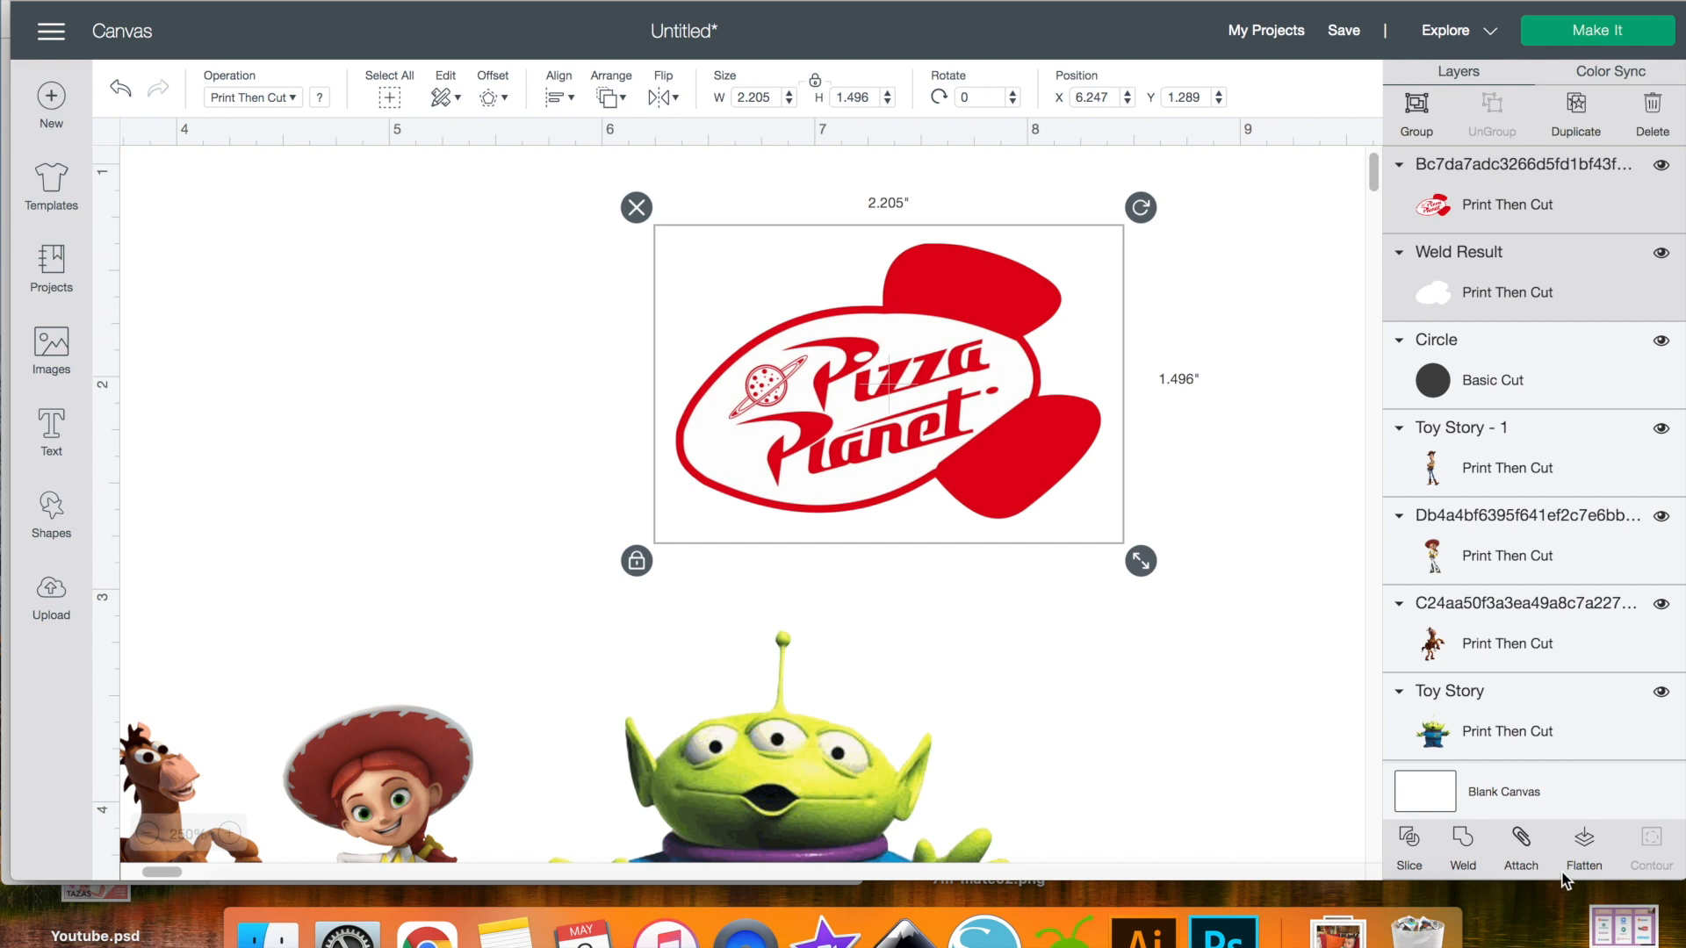
click(1586, 845)
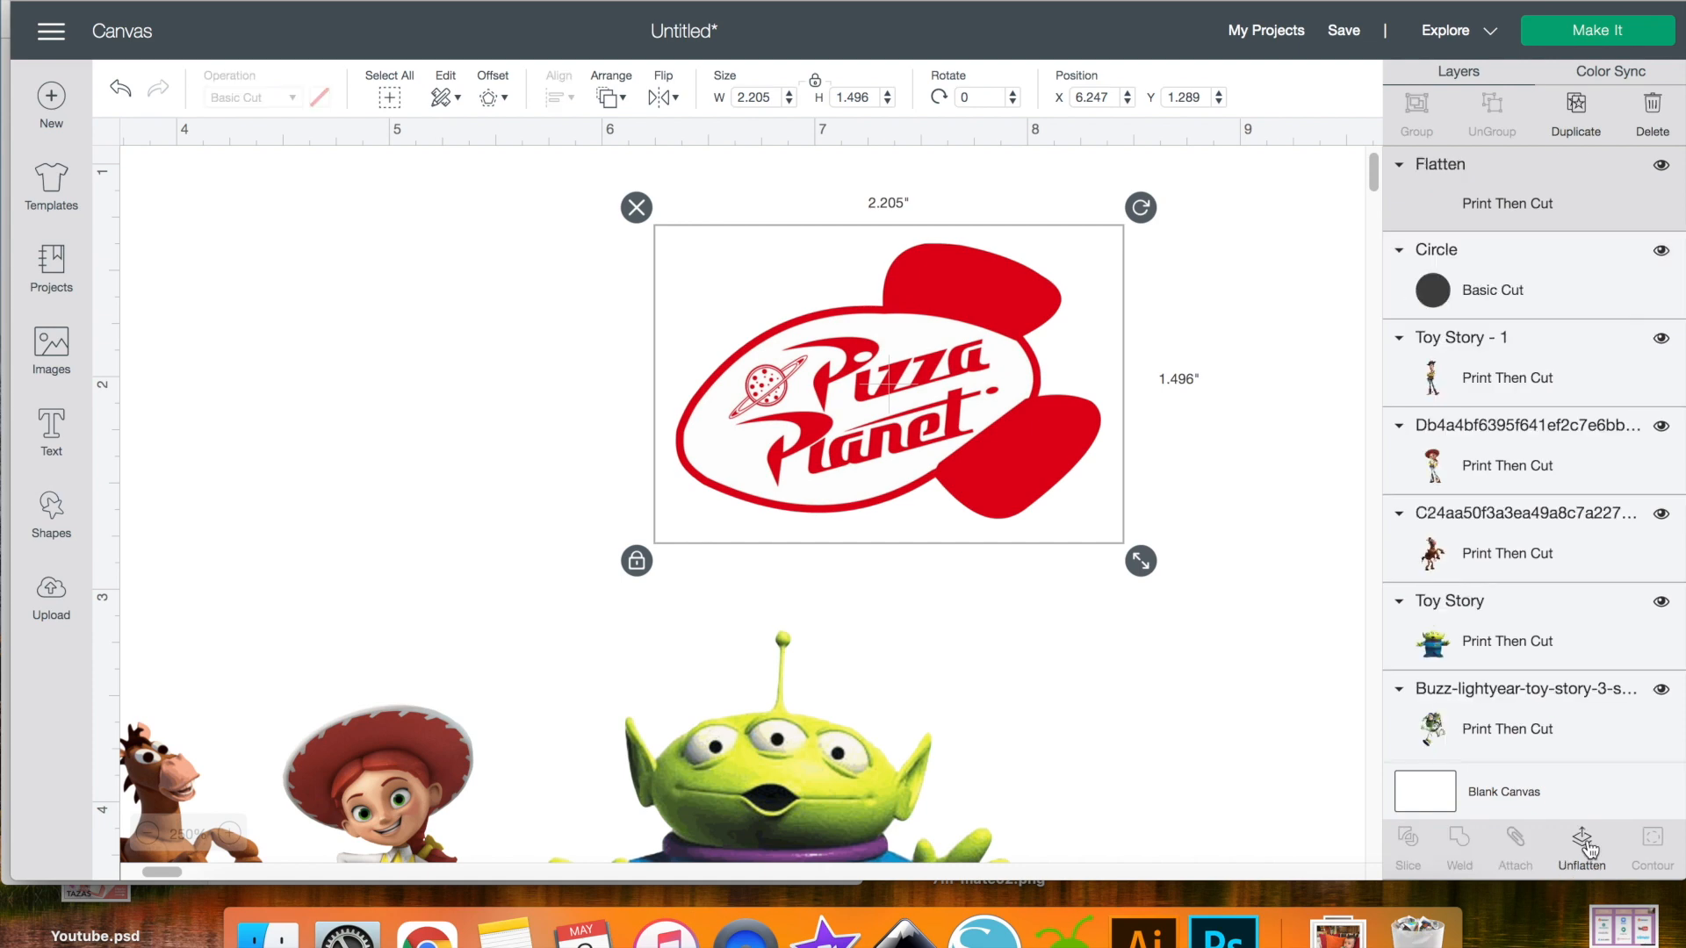
click(1293, 628)
drag(887, 386, 709, 412)
click(181, 553)
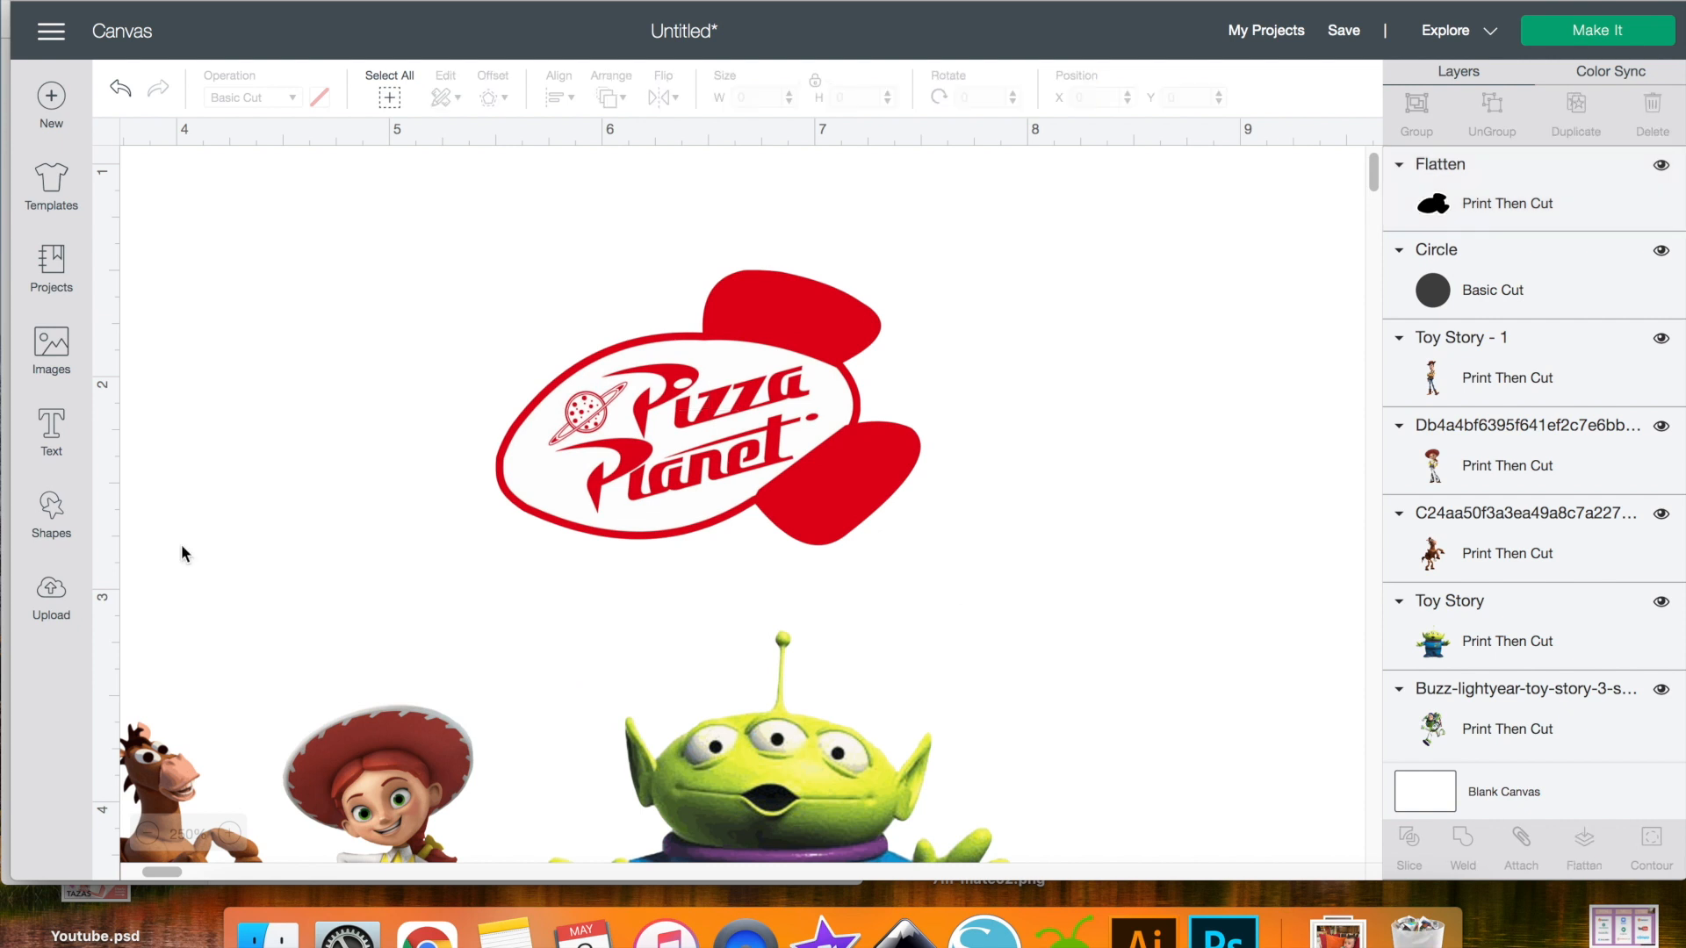
- Add a square behind all the sticker images as a dark backdrop and resize it to 4 × 5 in
click(46, 523)
click(146, 362)
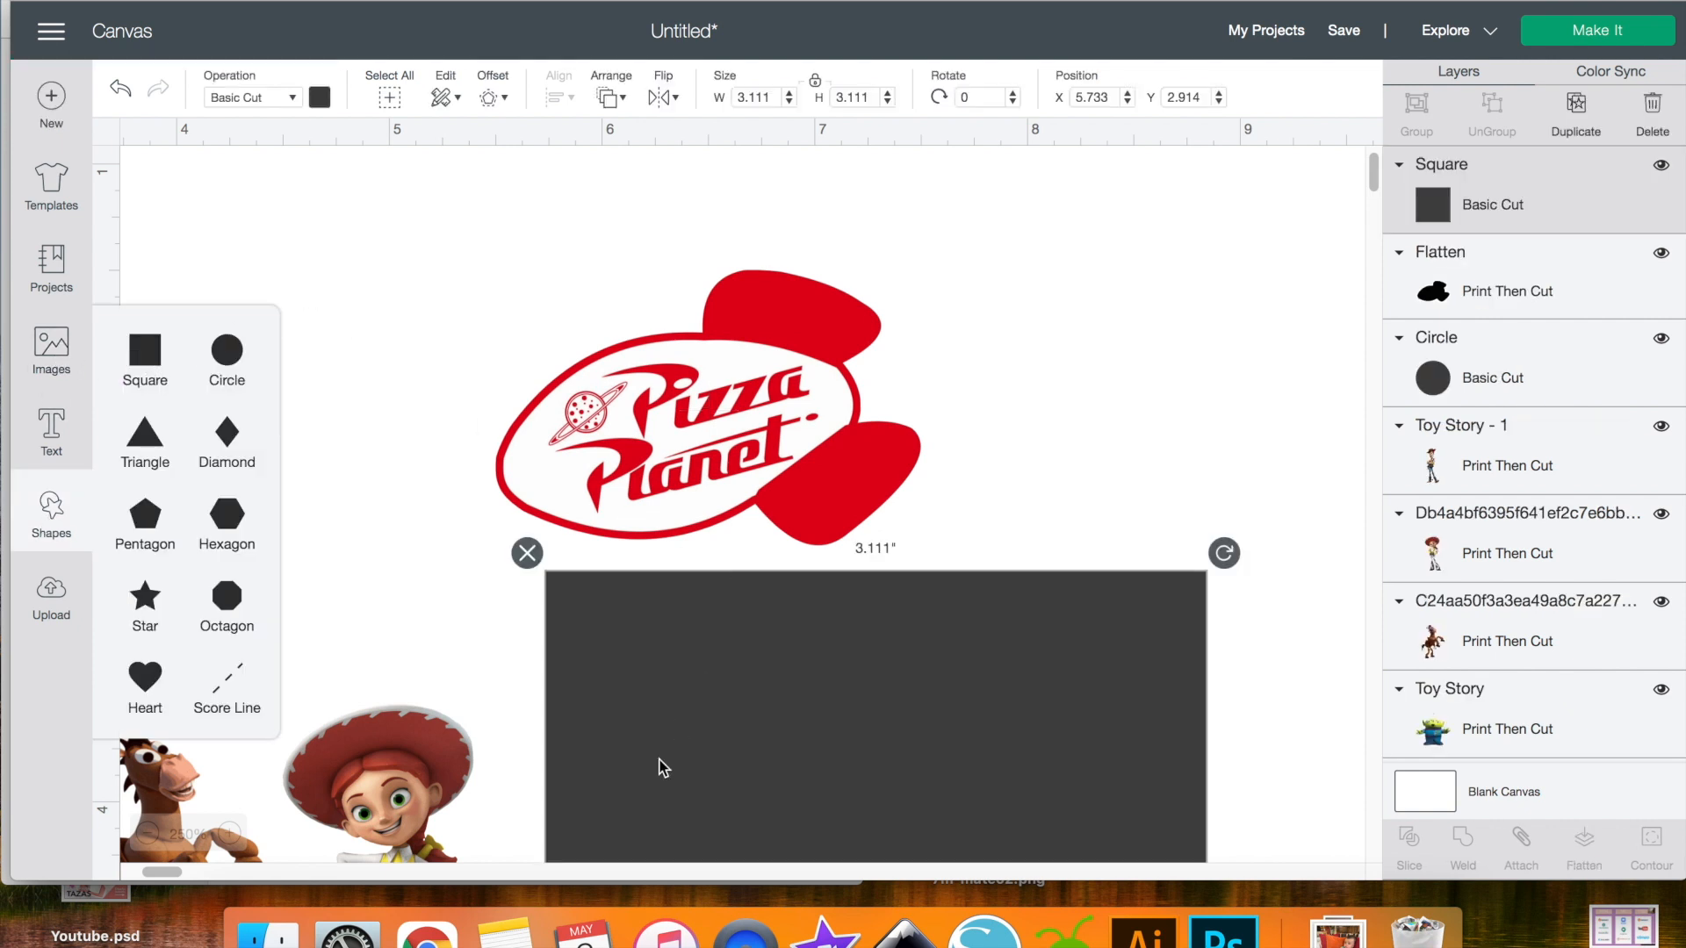
drag(681, 728, 604, 444)
click(610, 97)
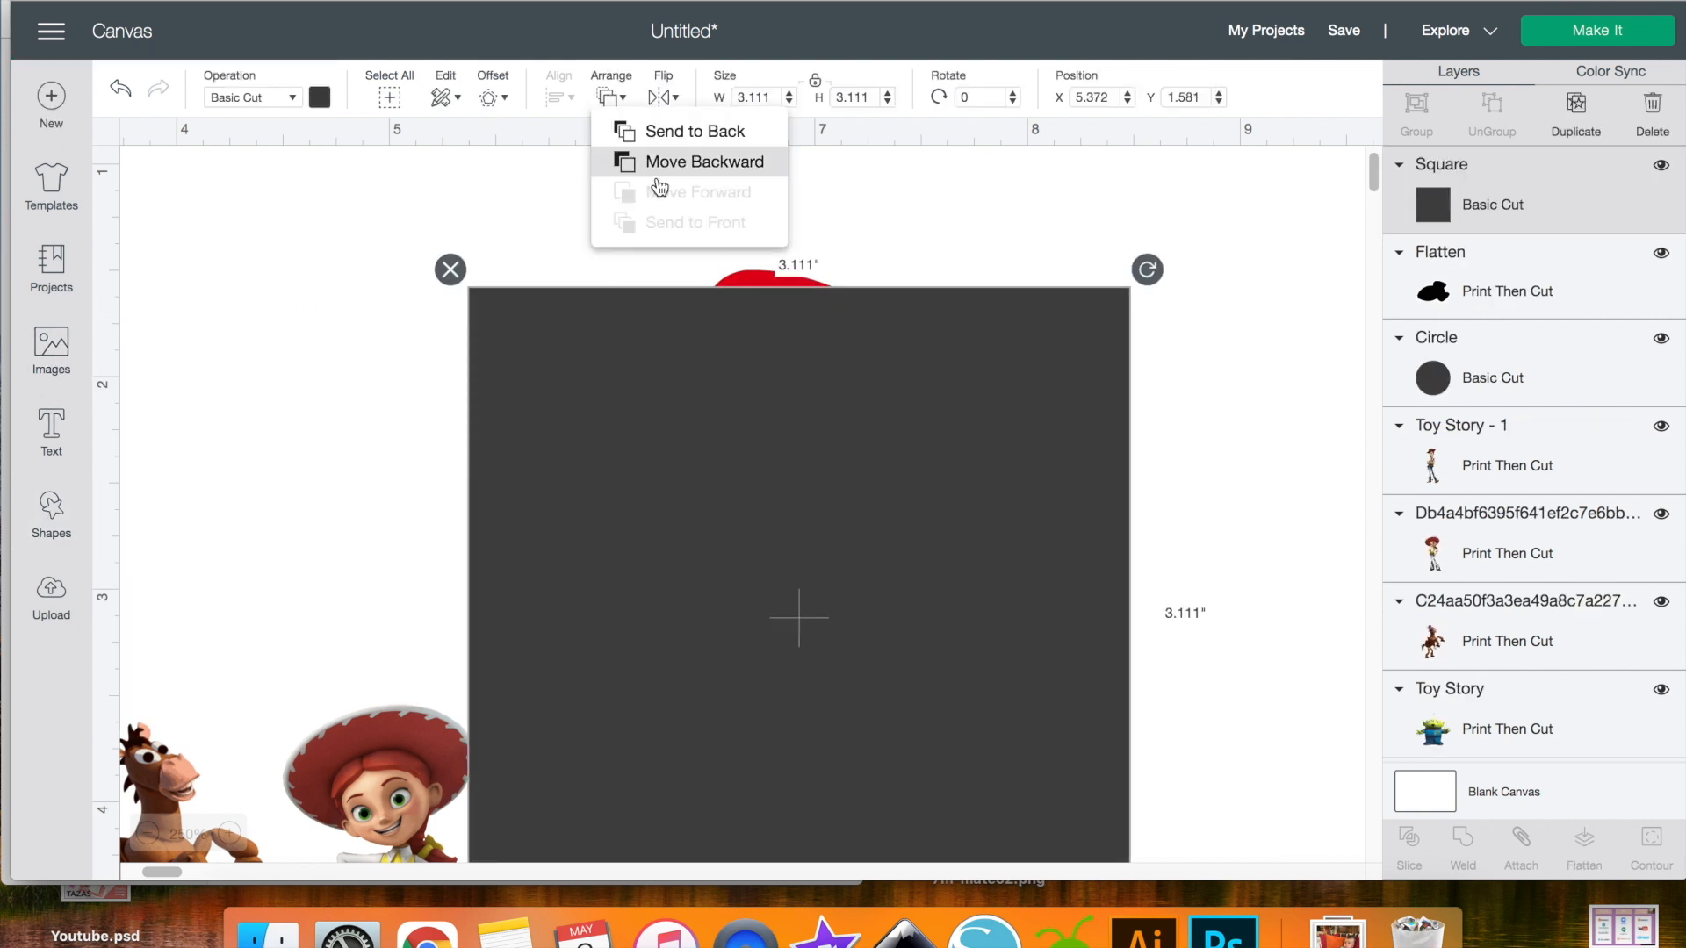
click(750, 132)
click(1385, 425)
scroll(1002, 358, up, 6)
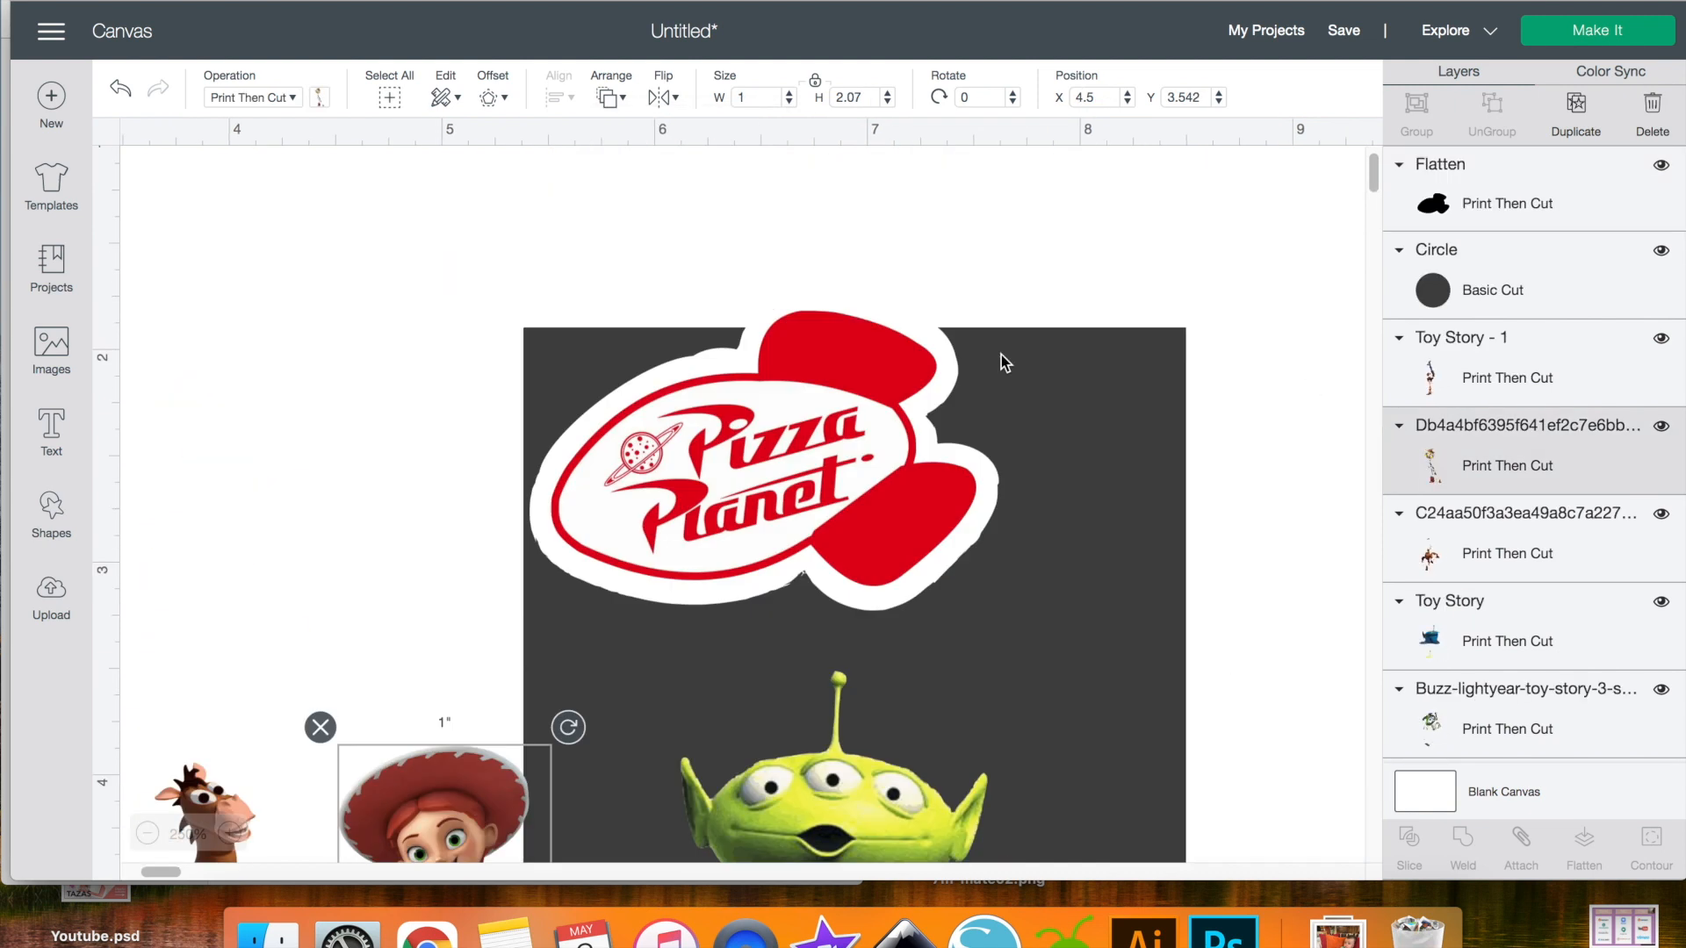
click(753, 644)
drag(706, 634, 773, 677)
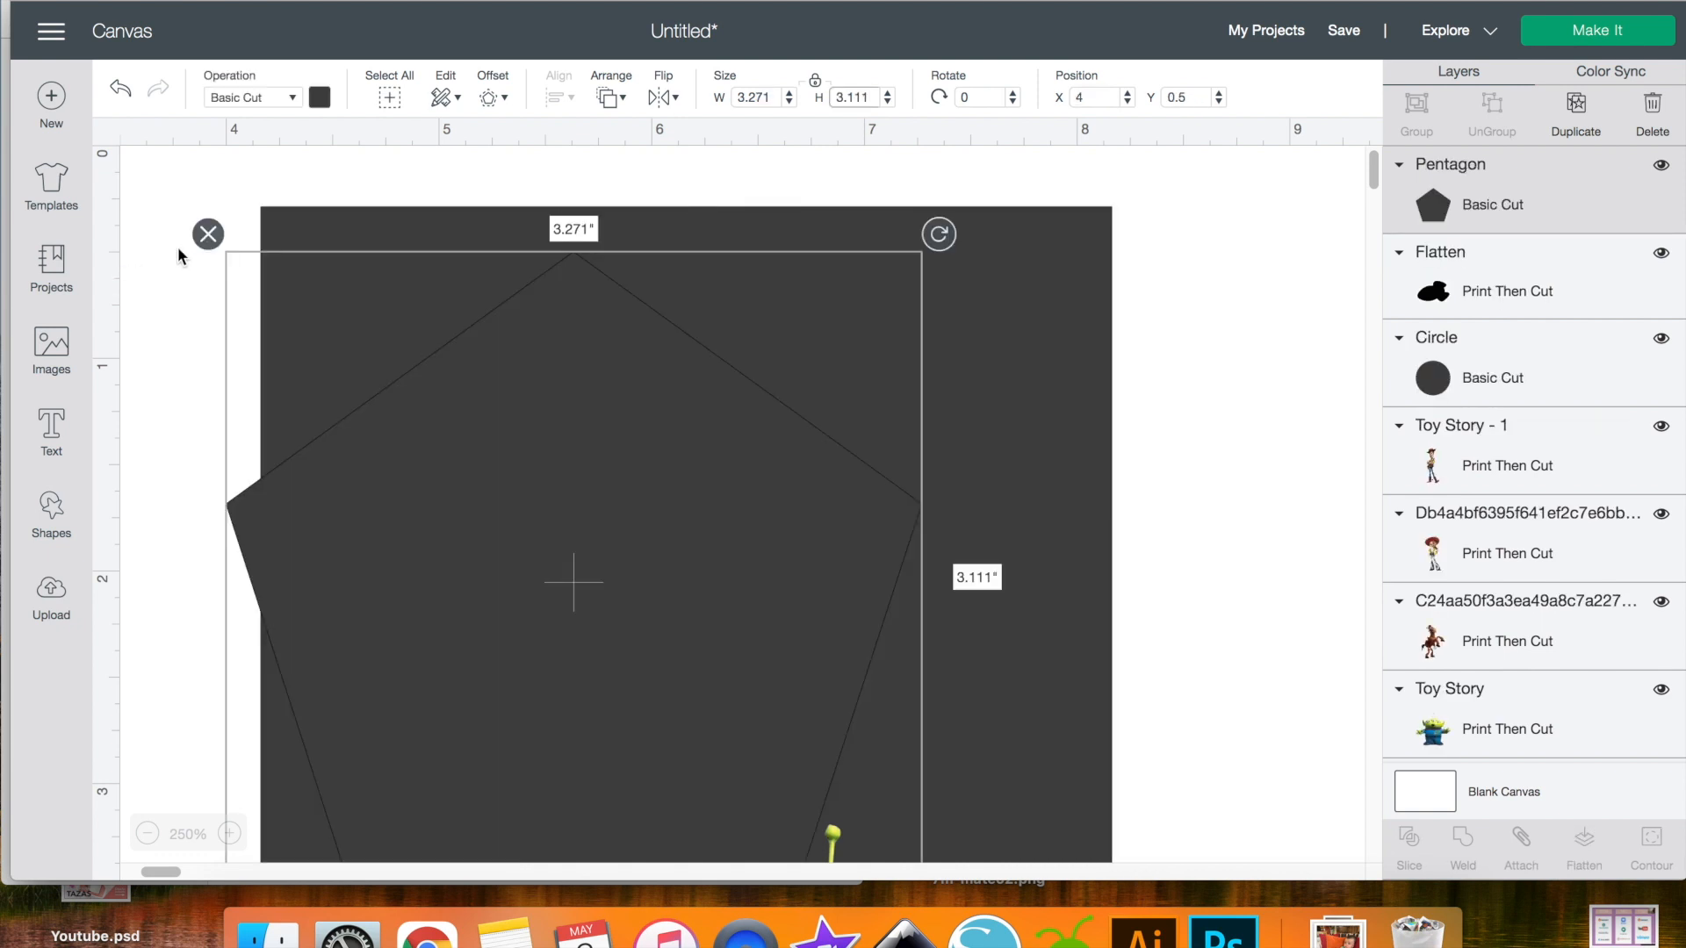
- Delete the stray pentagon and the leftover circle from the canvas
click(208, 233)
click(352, 221)
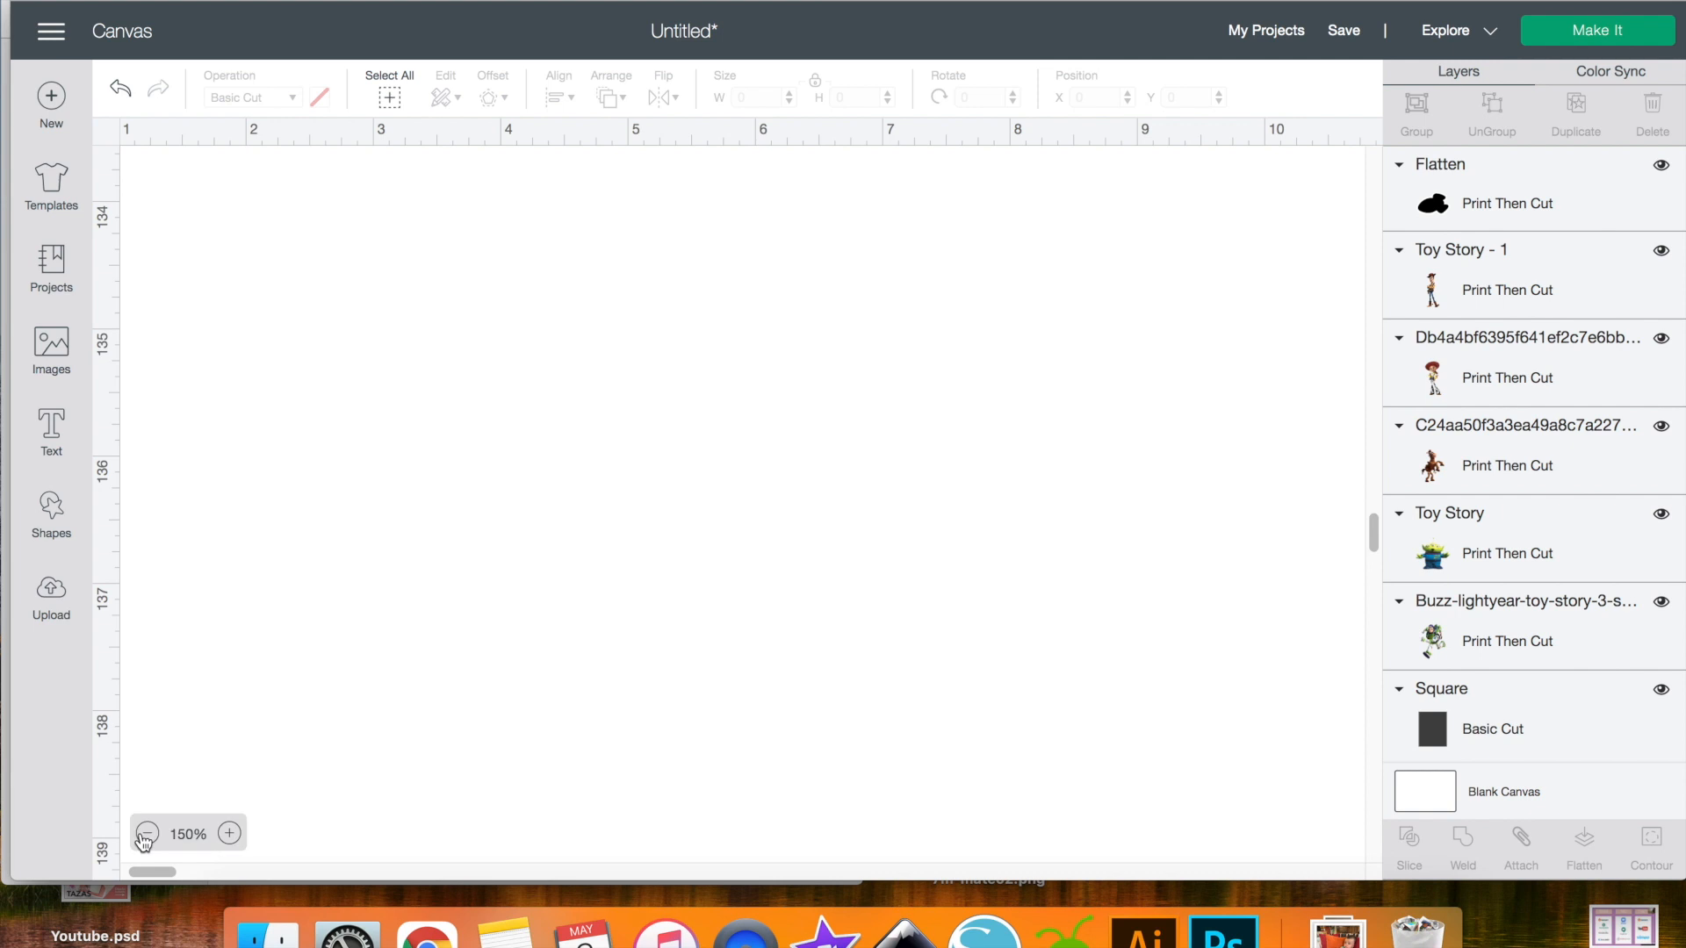
scroll(684, 553, up, 10)
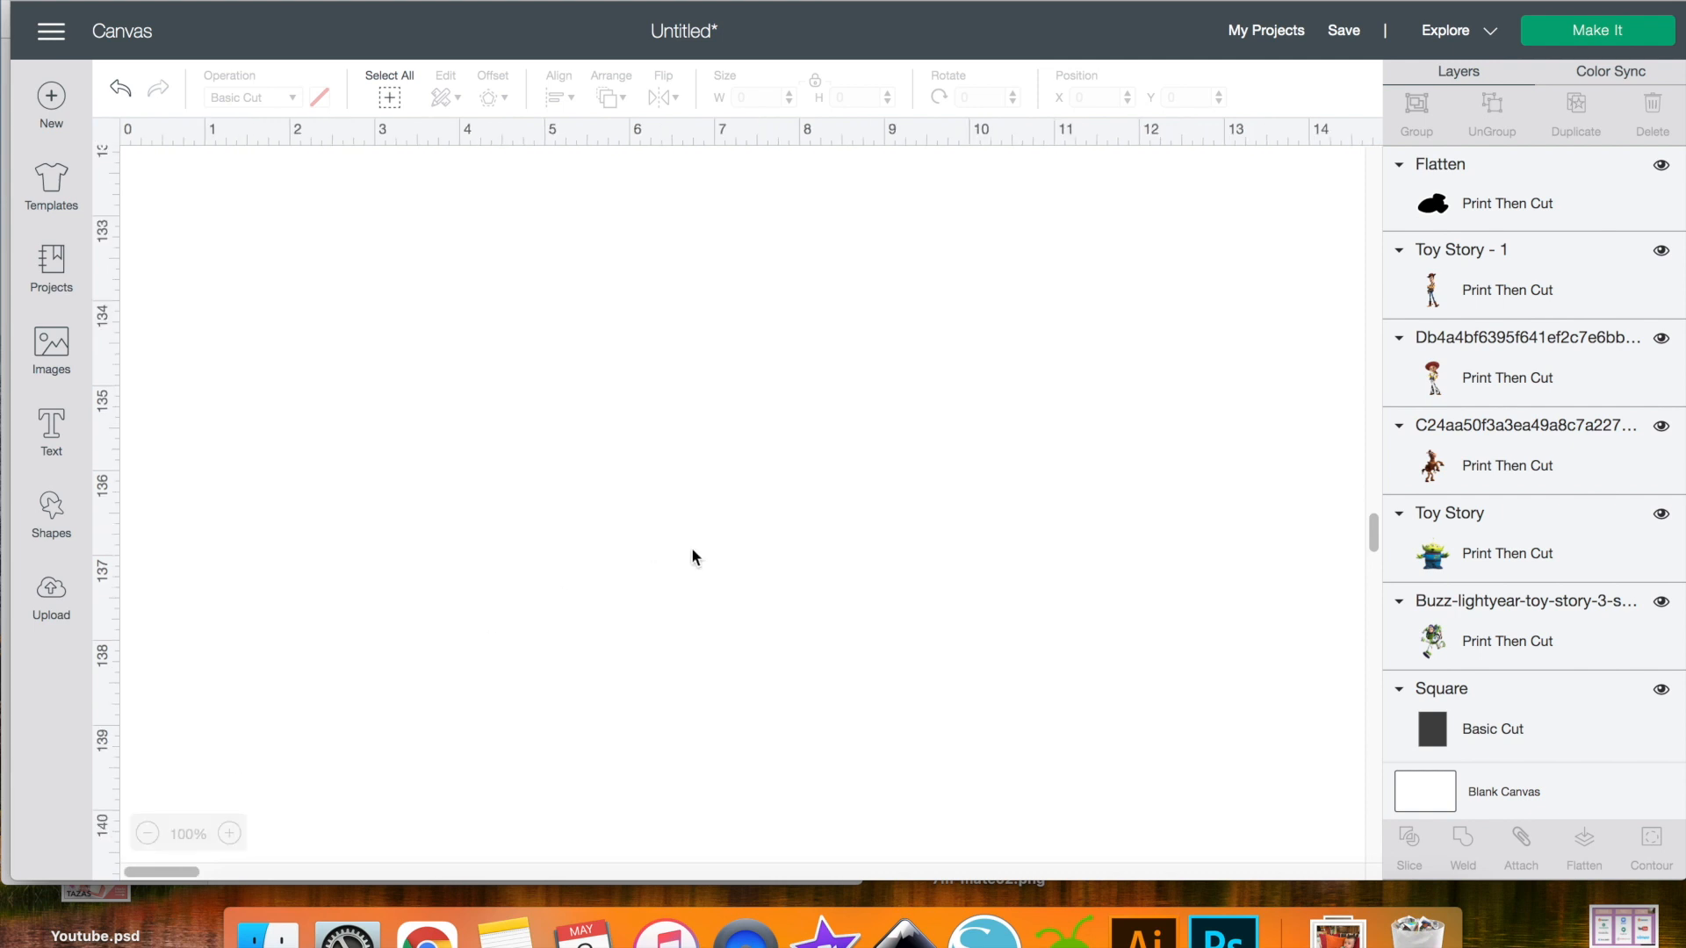
scroll(693, 553, up, 15)
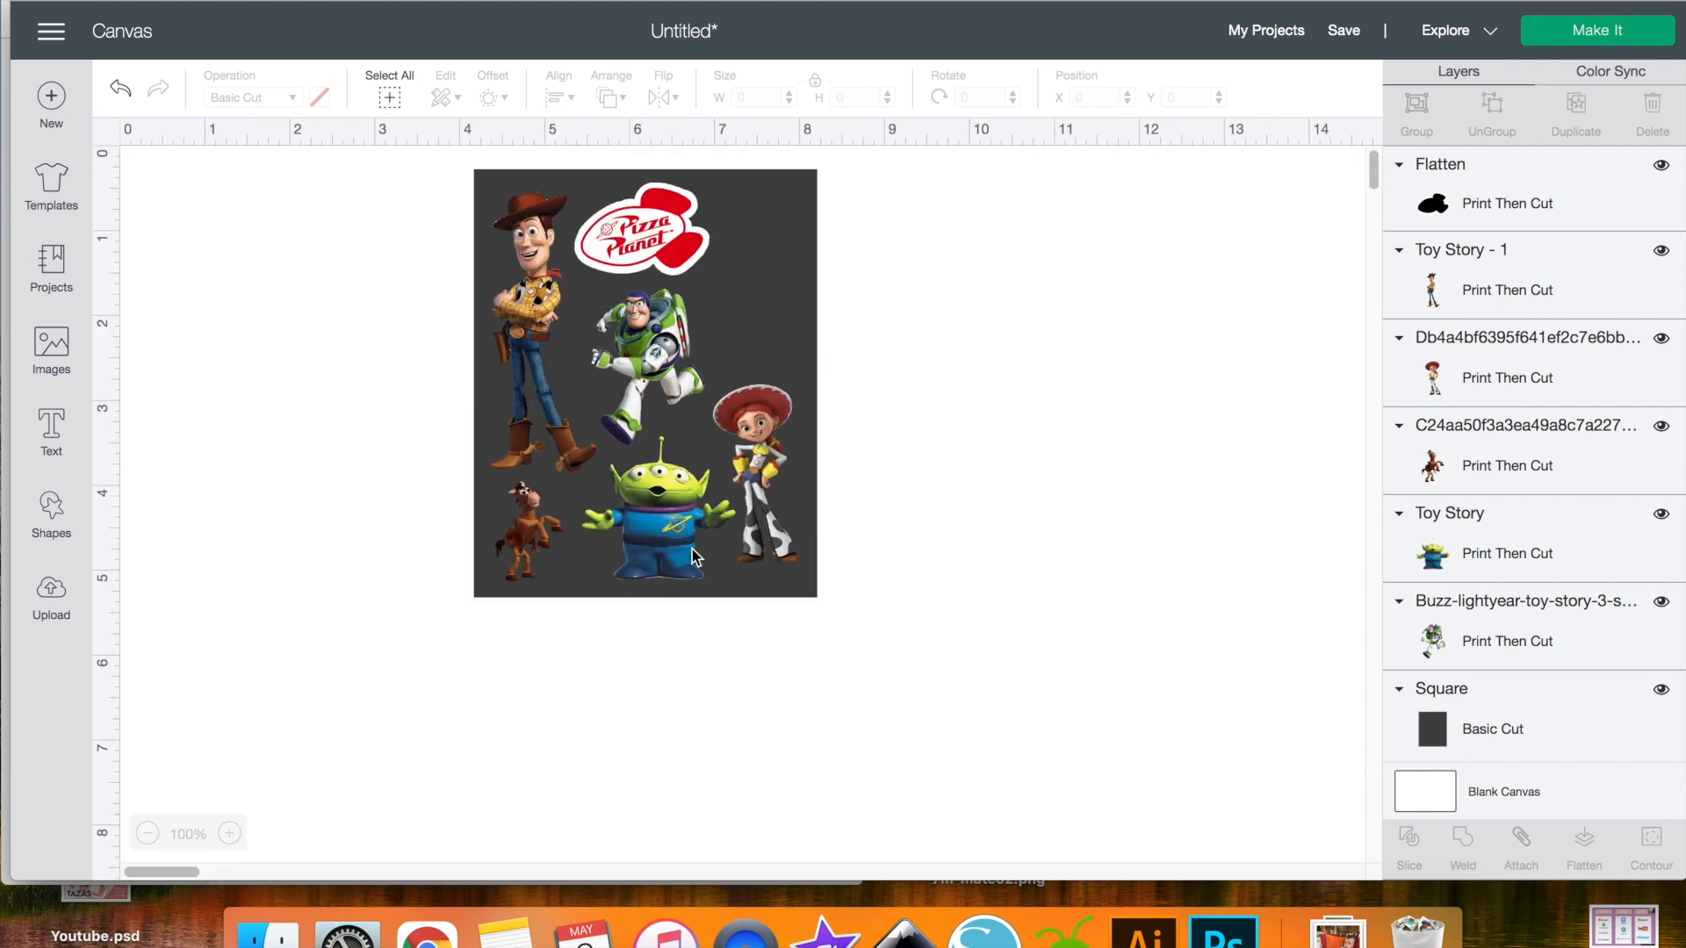
- Move all the stickers together with their backdrop to X 5.483, Y 1.983
drag(951, 603, 398, 173)
drag(622, 242, 733, 385)
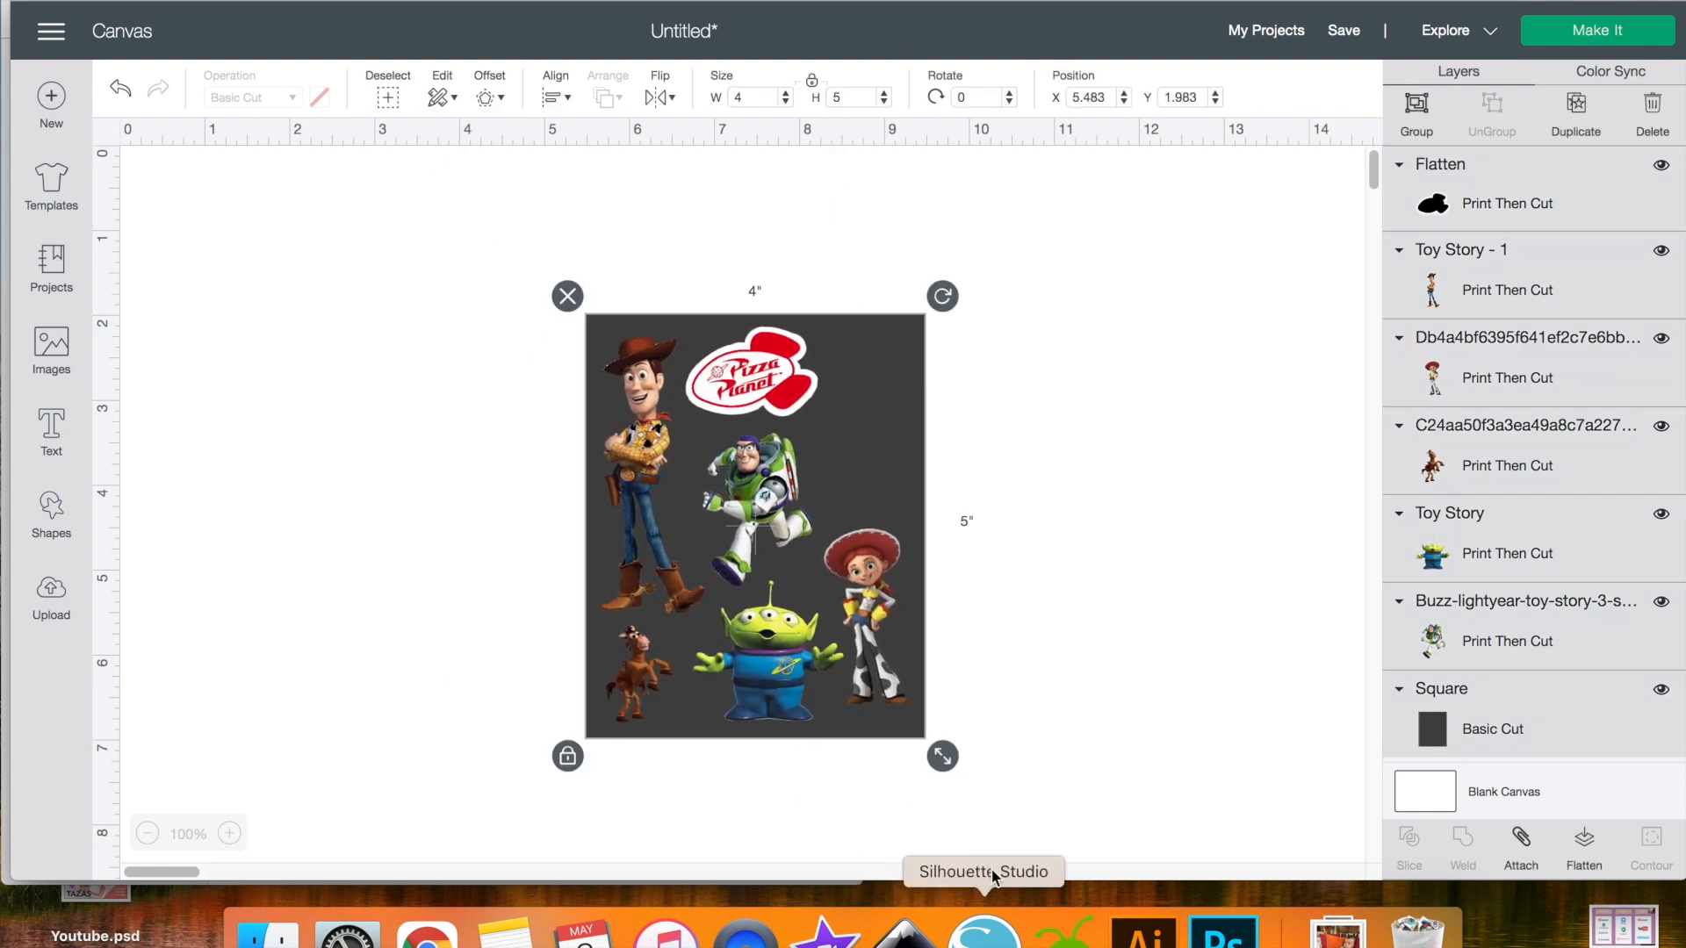
click(1033, 700)
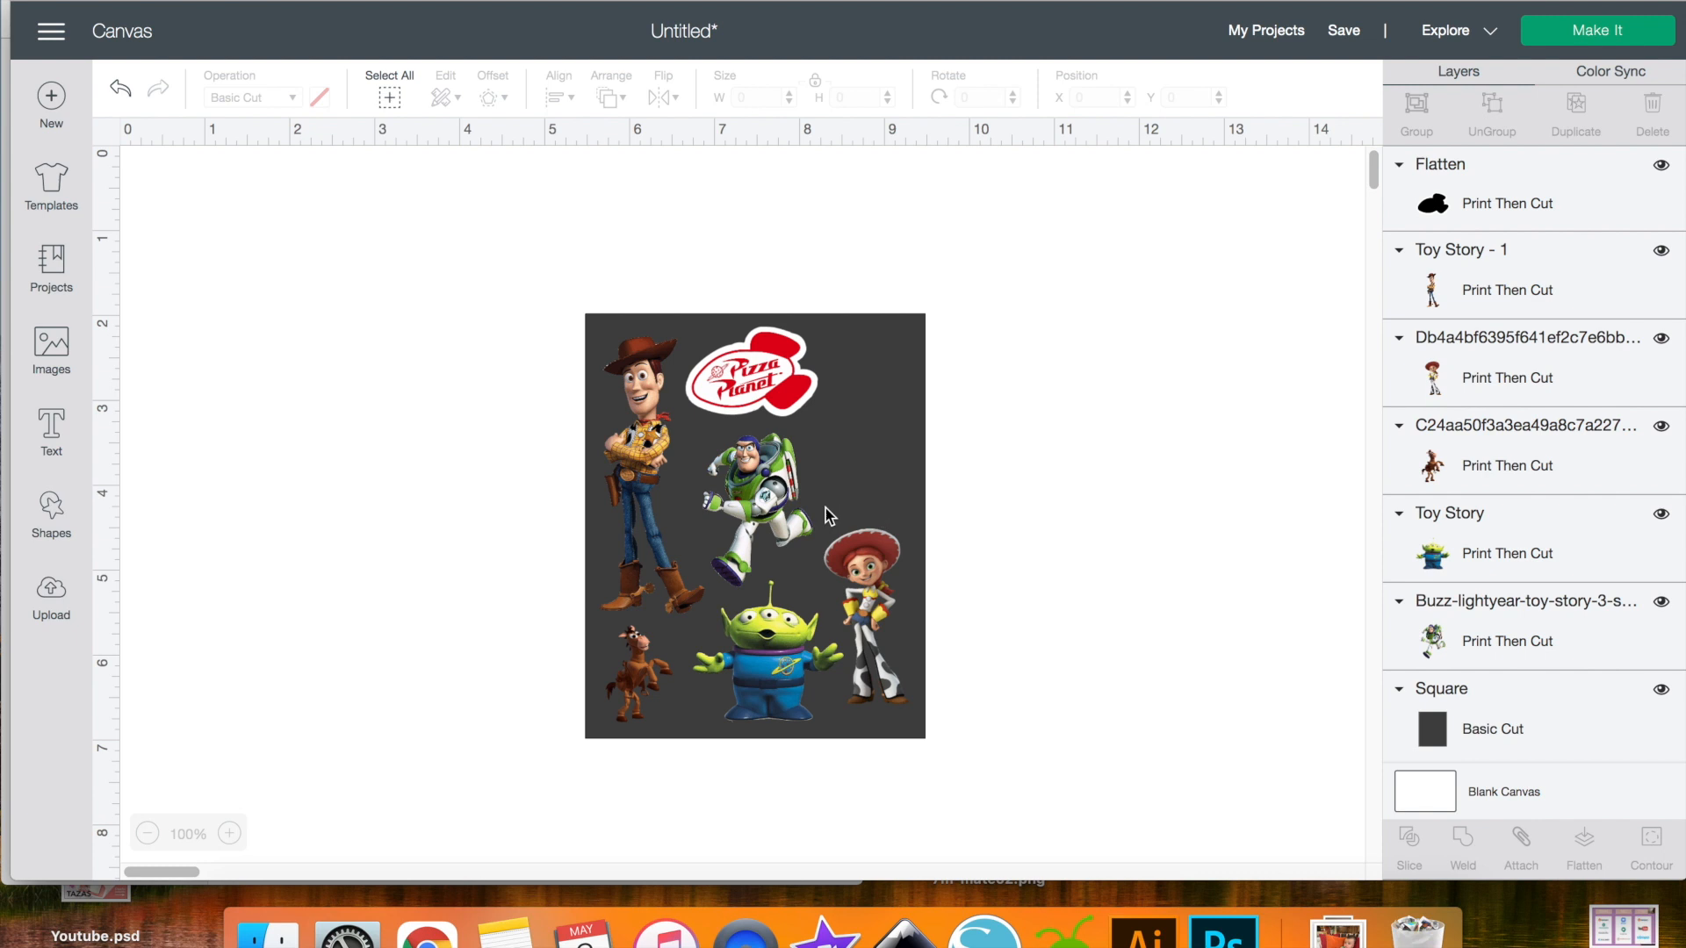
- Add a 0.10 in offset with rounded corners to the Buzz Lightyear image, and hide the image layer to expose the offset shape
click(740, 454)
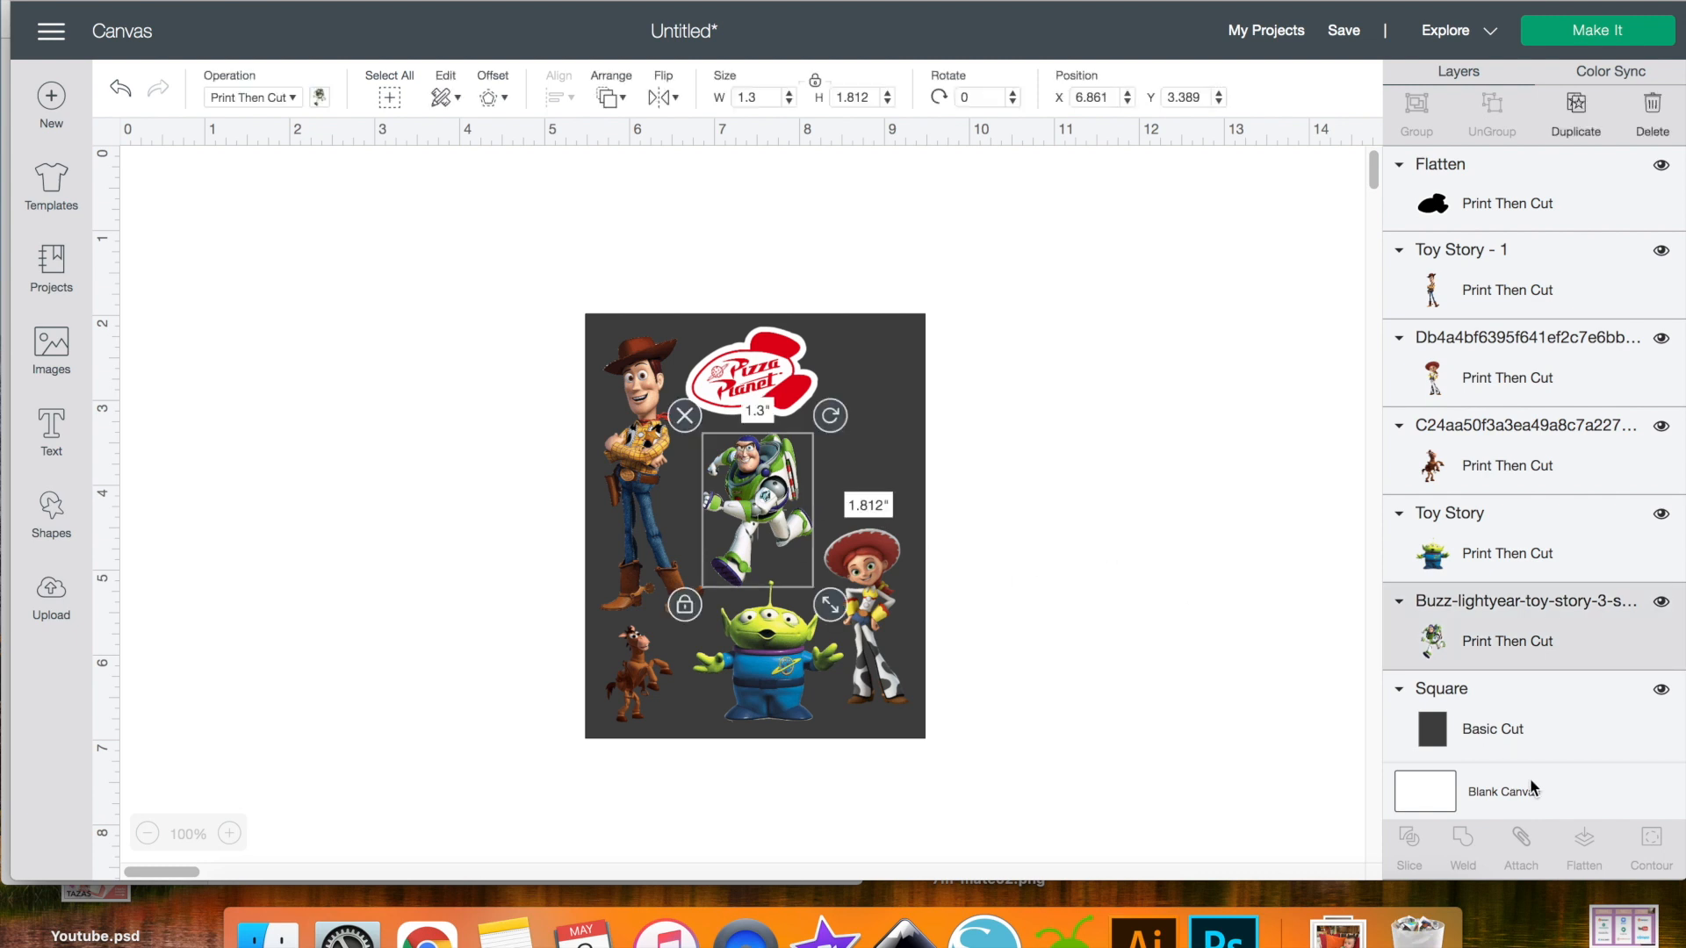
click(502, 100)
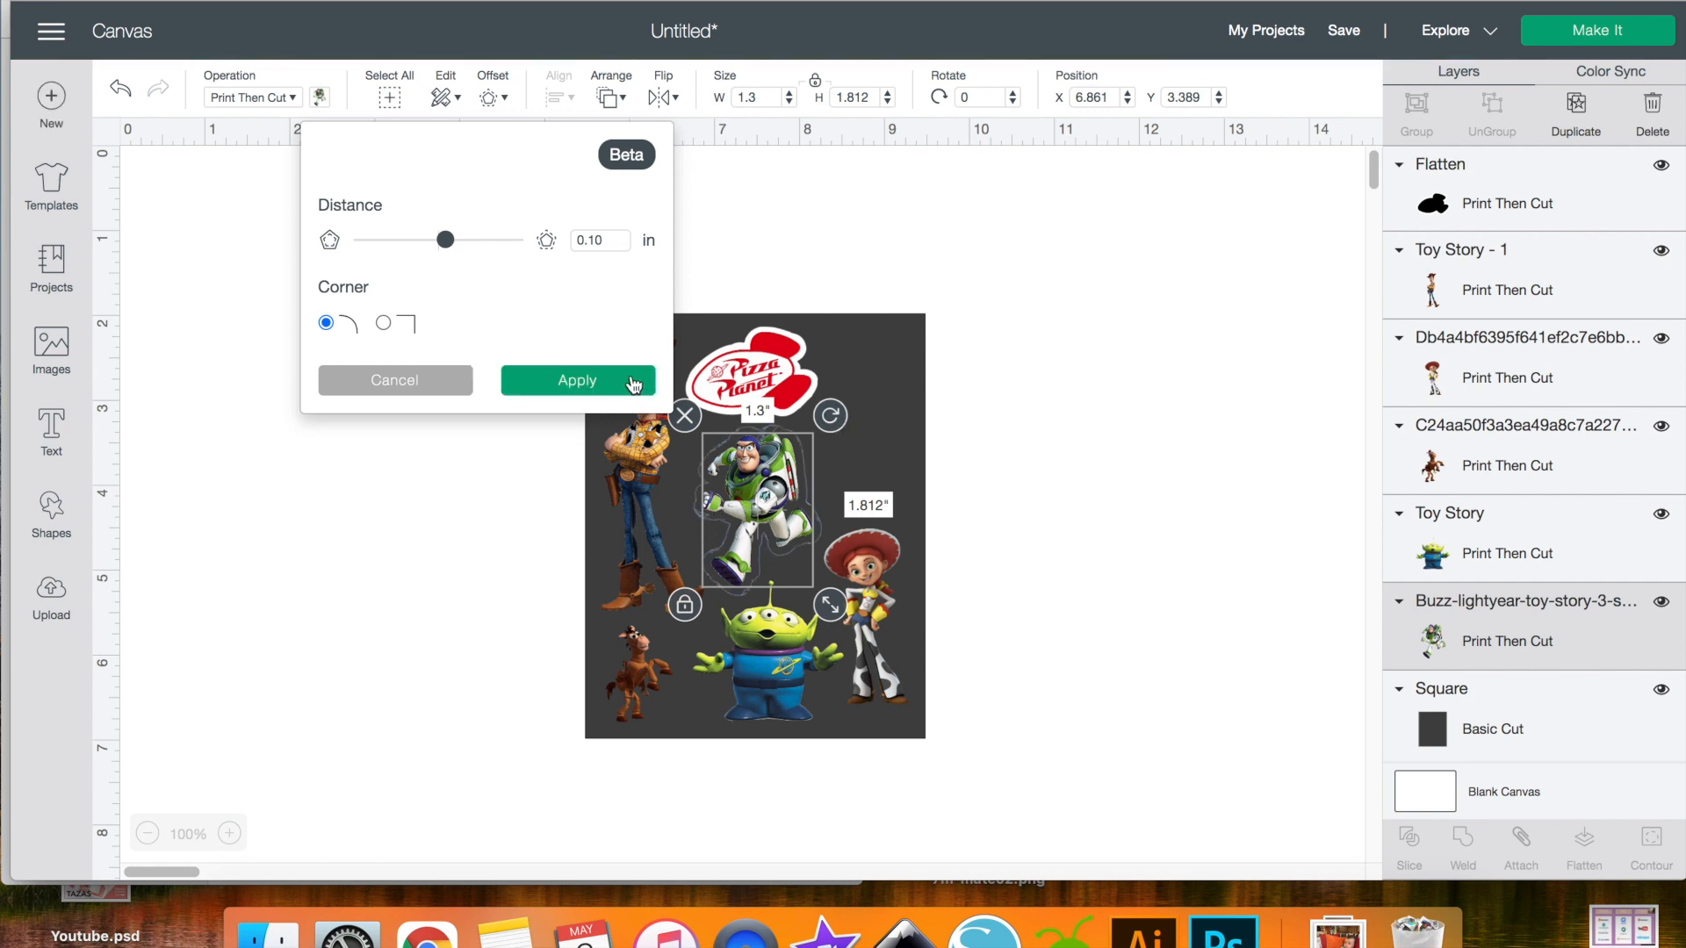
click(638, 394)
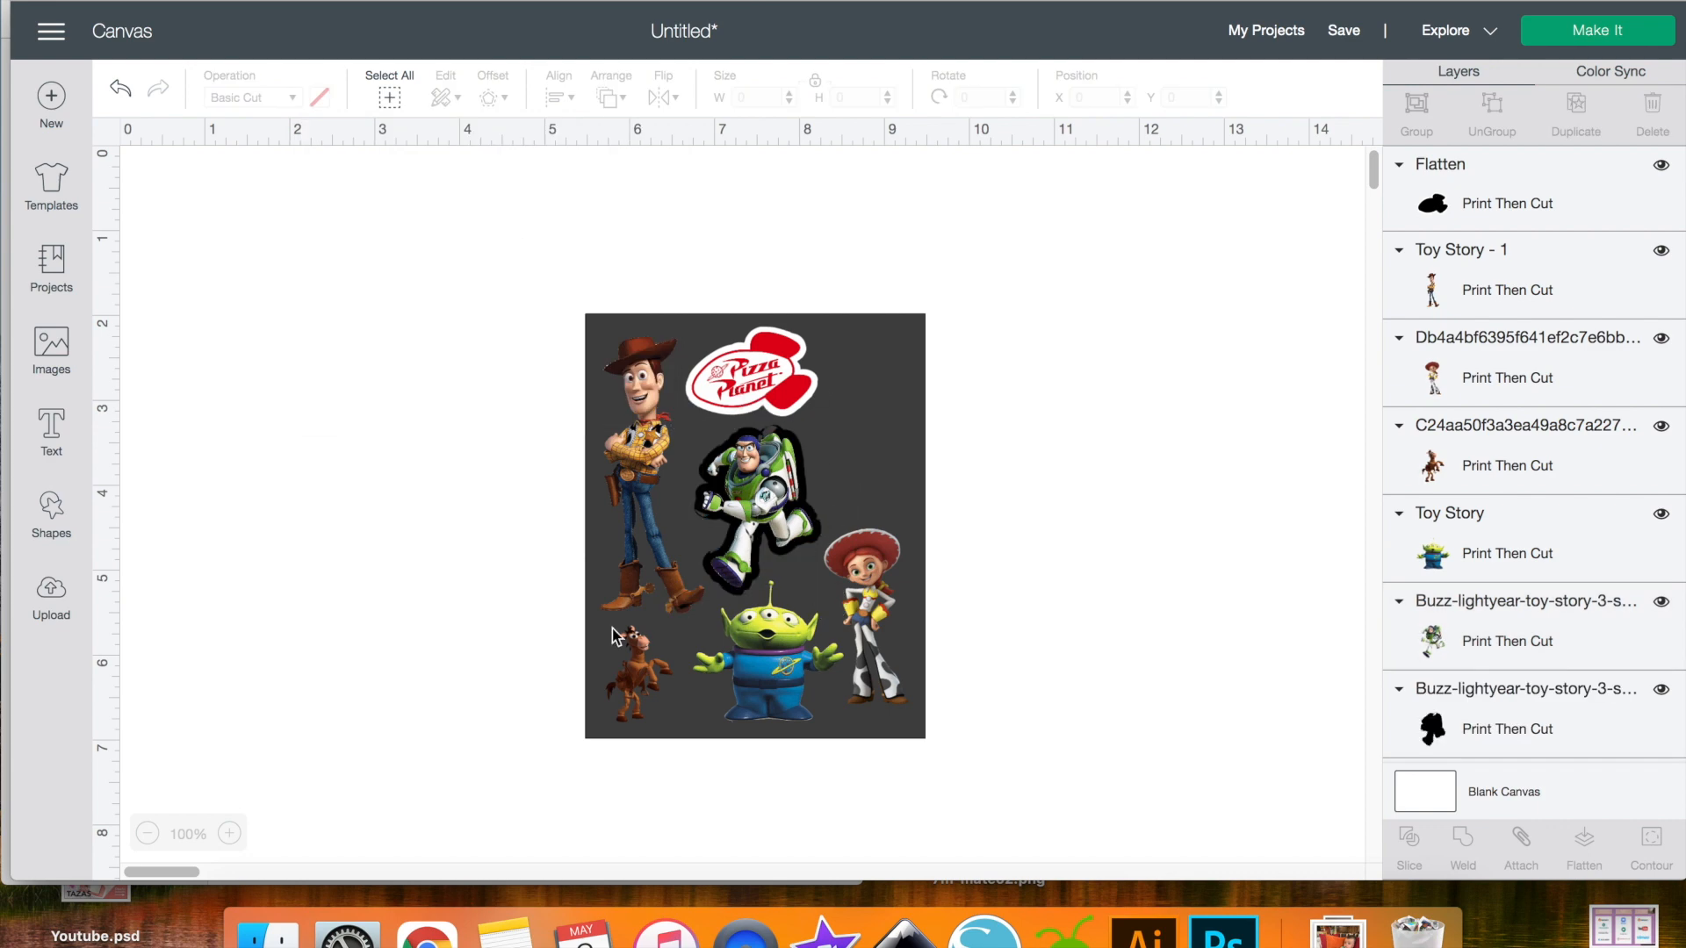
click(228, 834)
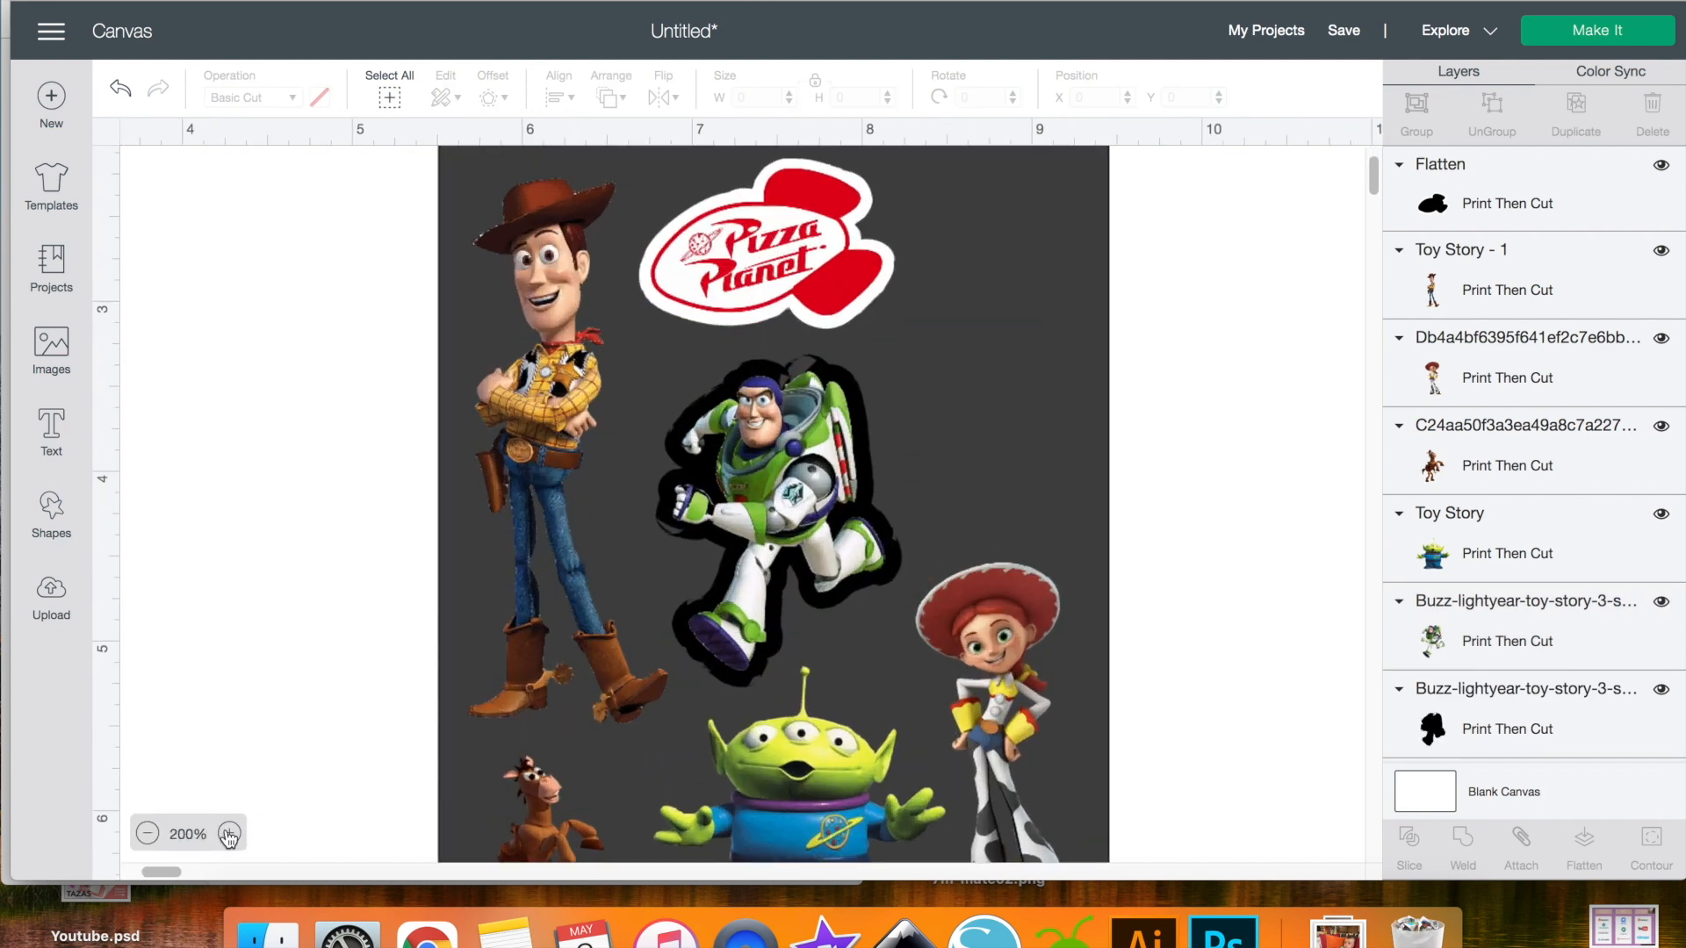
click(801, 514)
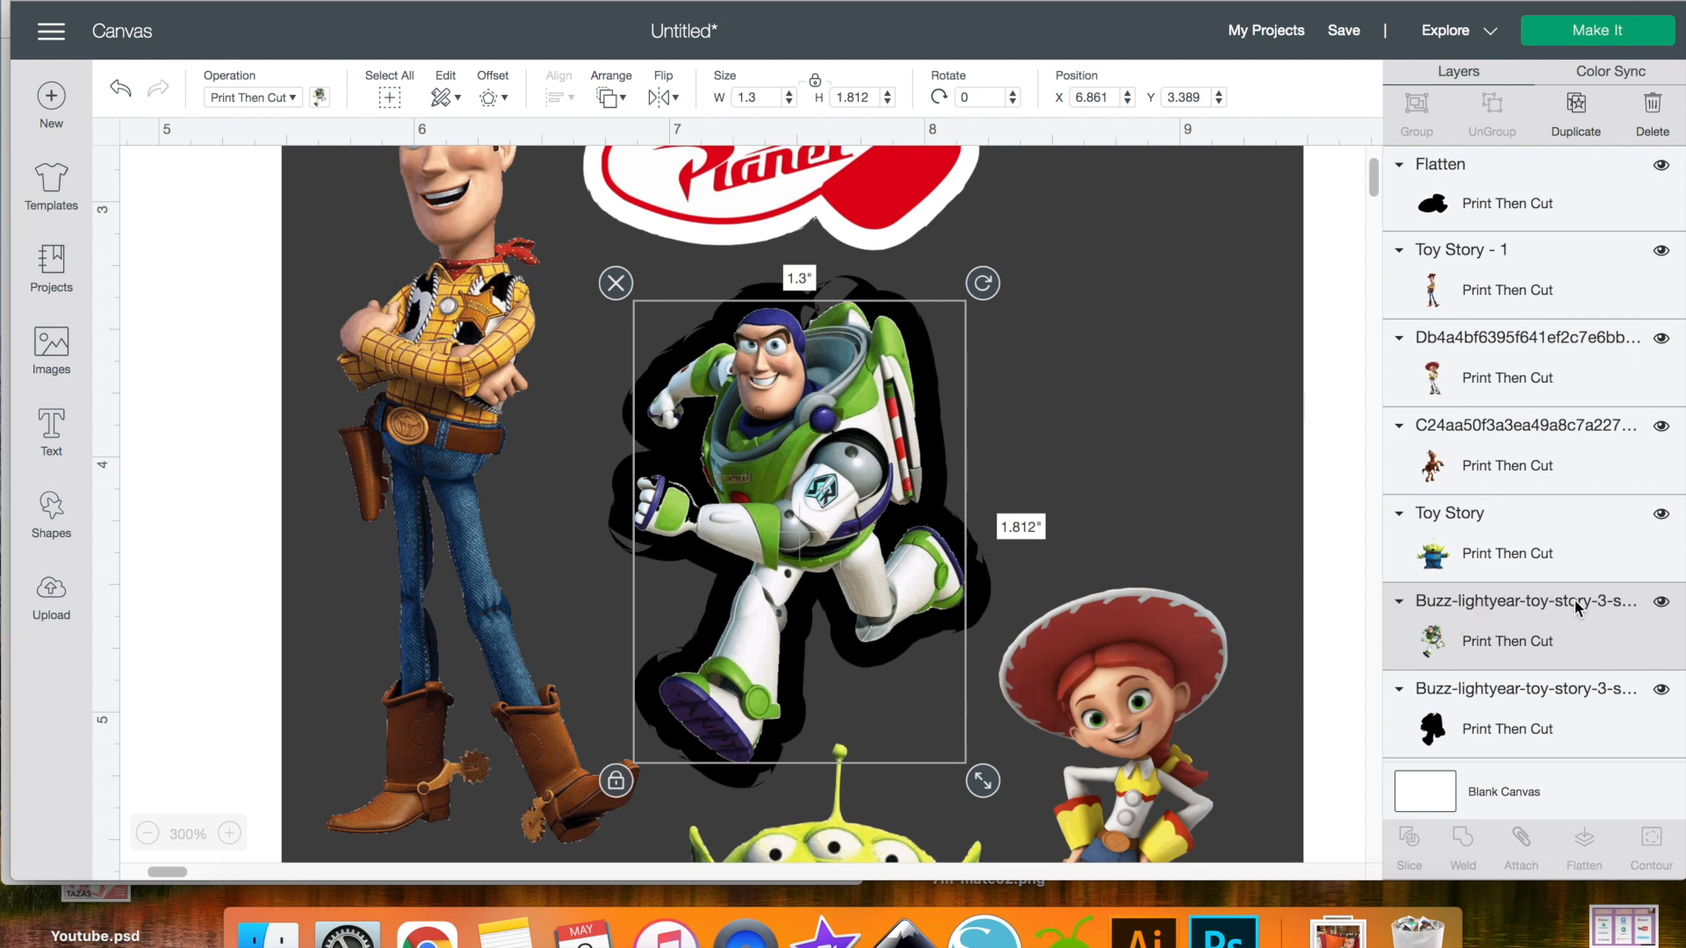
click(1661, 601)
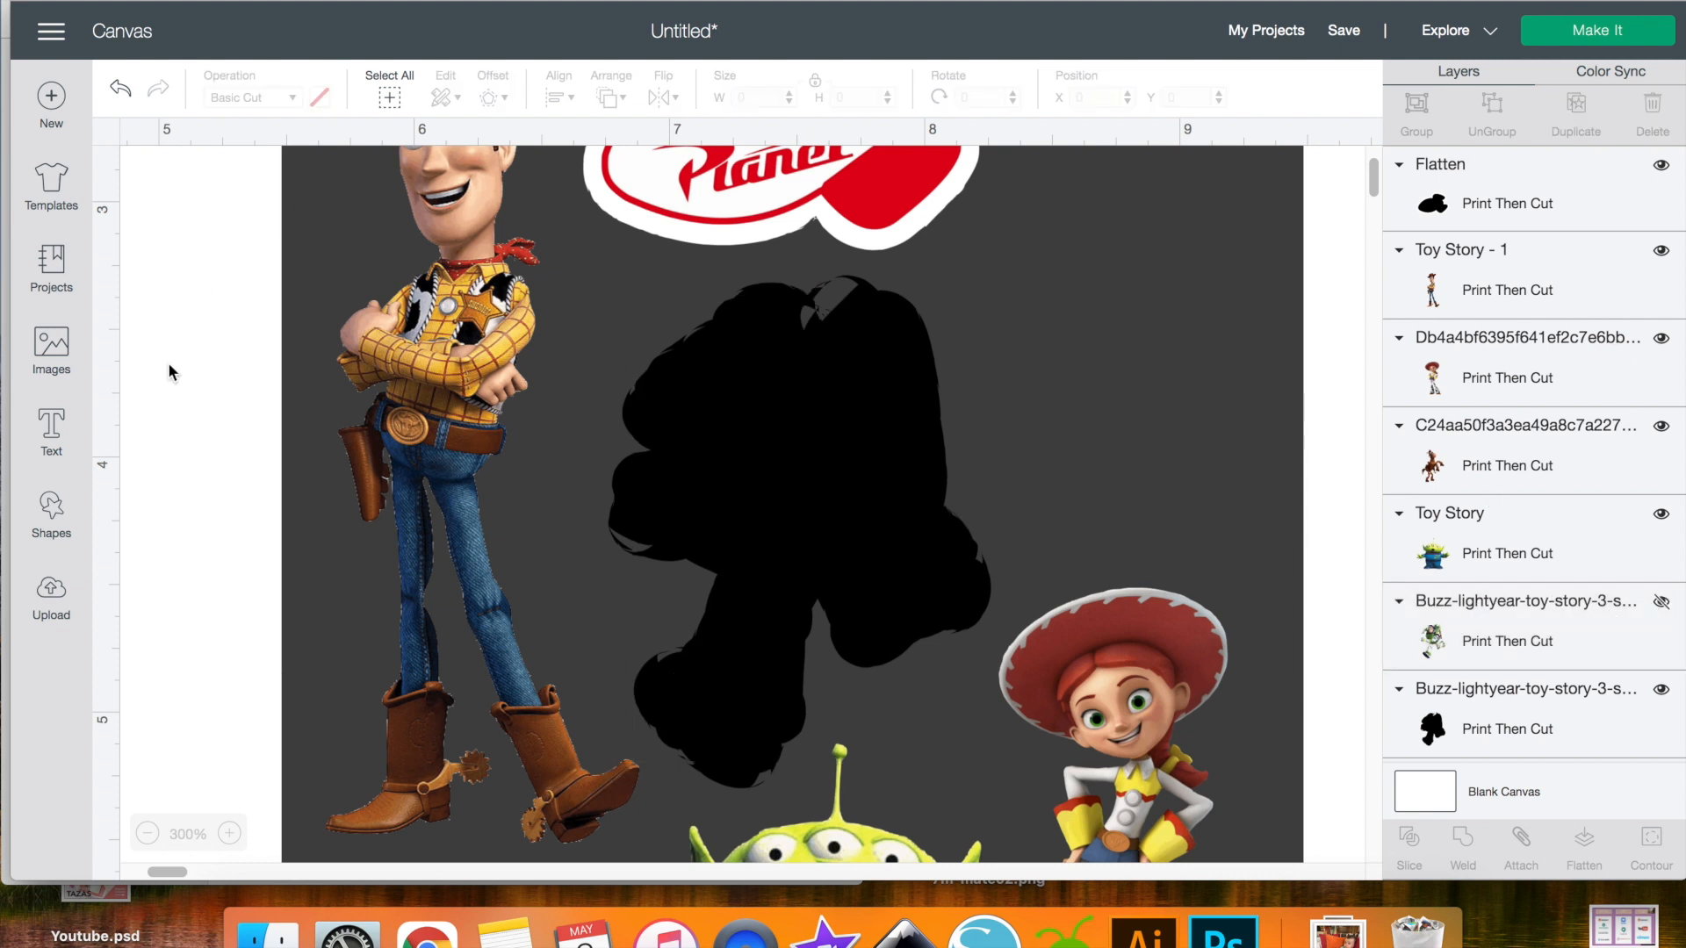
- Add a circle, shrink it to cover the jagged gap at the top of the Buzz offset, and weld it to the offset shape
click(51, 510)
click(226, 351)
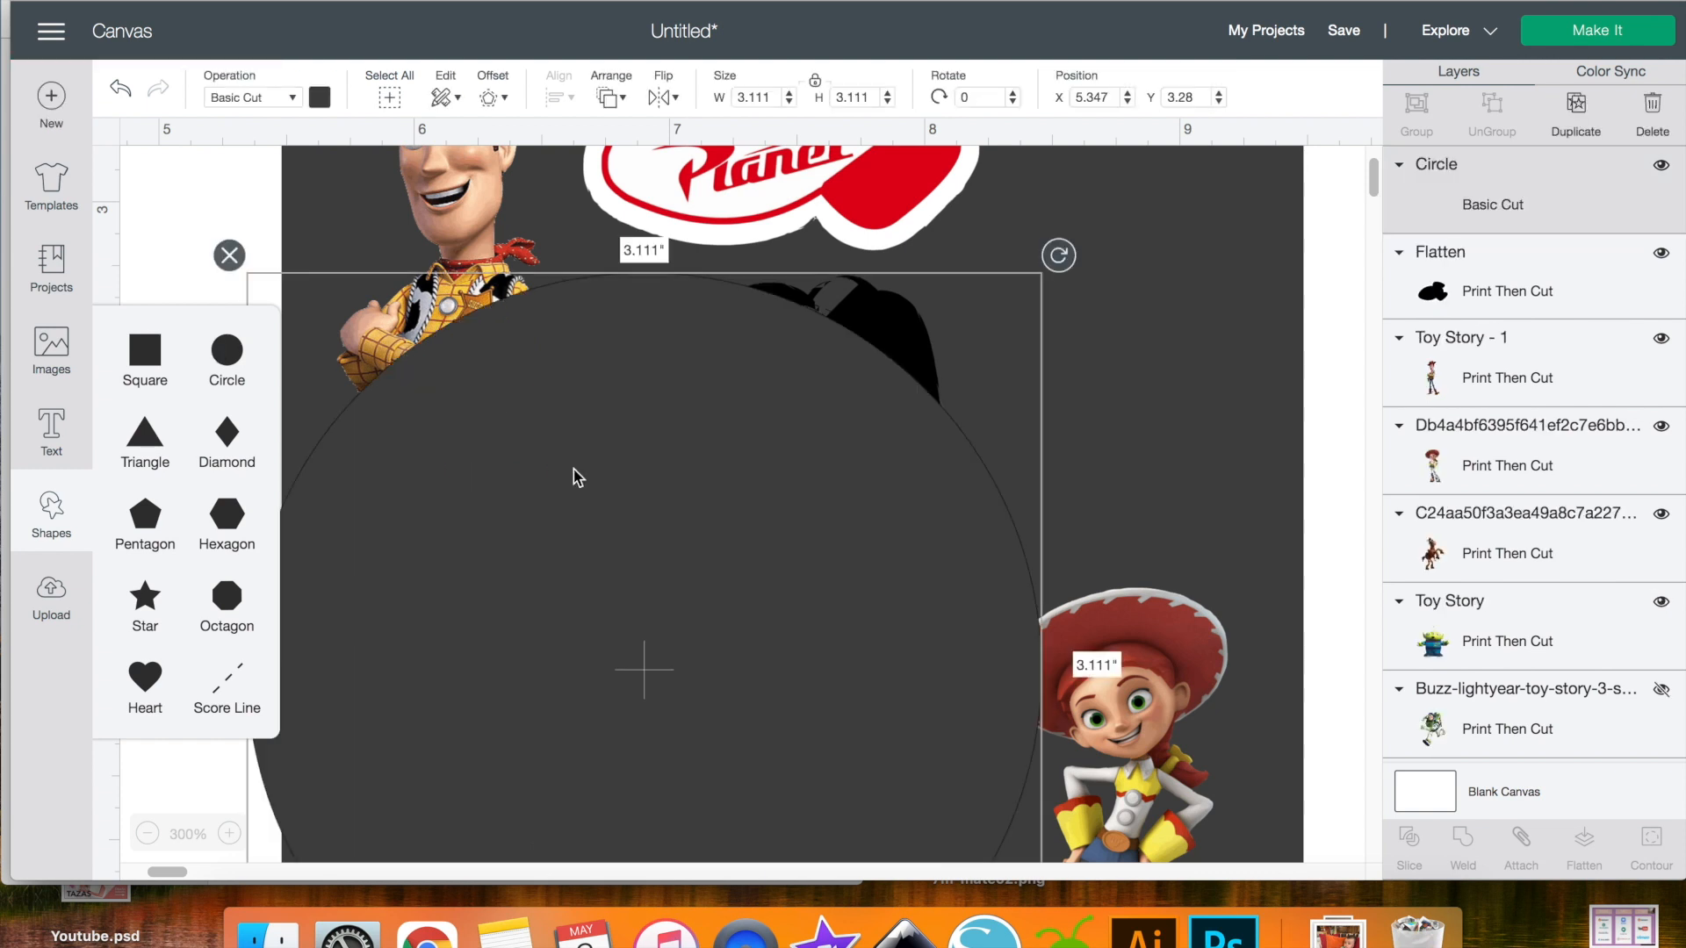
drag(636, 440, 808, 380)
drag(1071, 677, 1014, 672)
drag(1107, 698, 817, 407)
drag(701, 301, 859, 389)
drag(976, 497, 924, 443)
drag(849, 372, 838, 321)
shift+click(791, 474)
click(1461, 848)
- Add a small circle over the jagged left-hand lobe of the Buzz offset and weld it to the shape
click(51, 515)
click(229, 352)
drag(832, 576, 701, 575)
shift+click(810, 608)
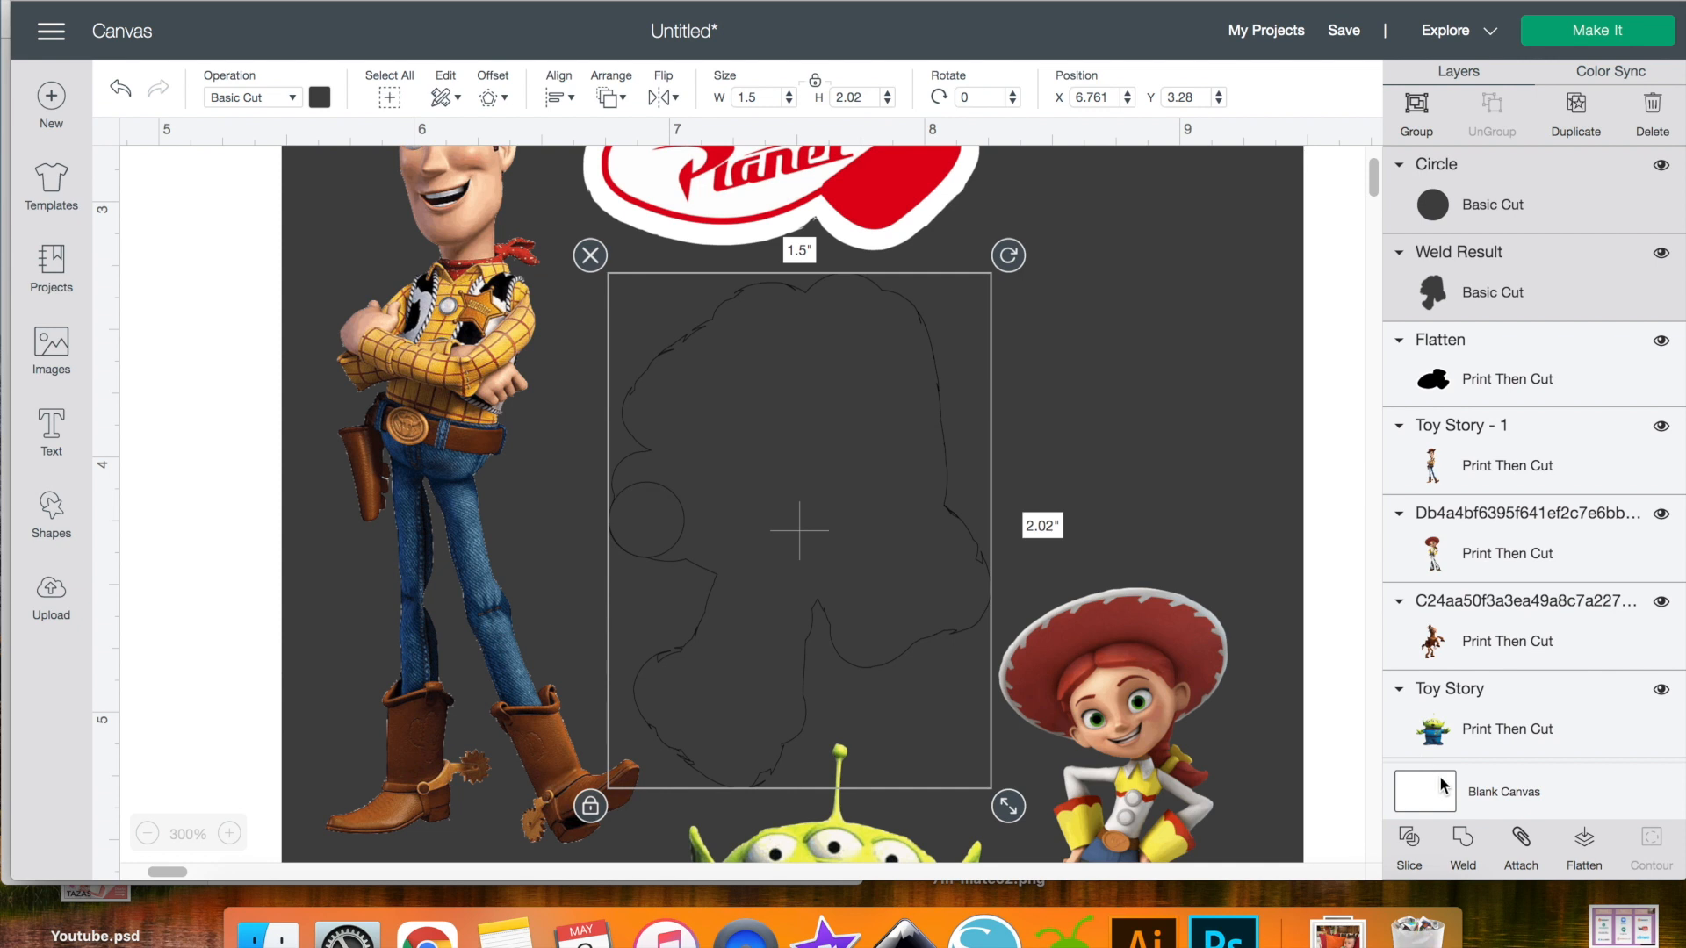
click(1463, 841)
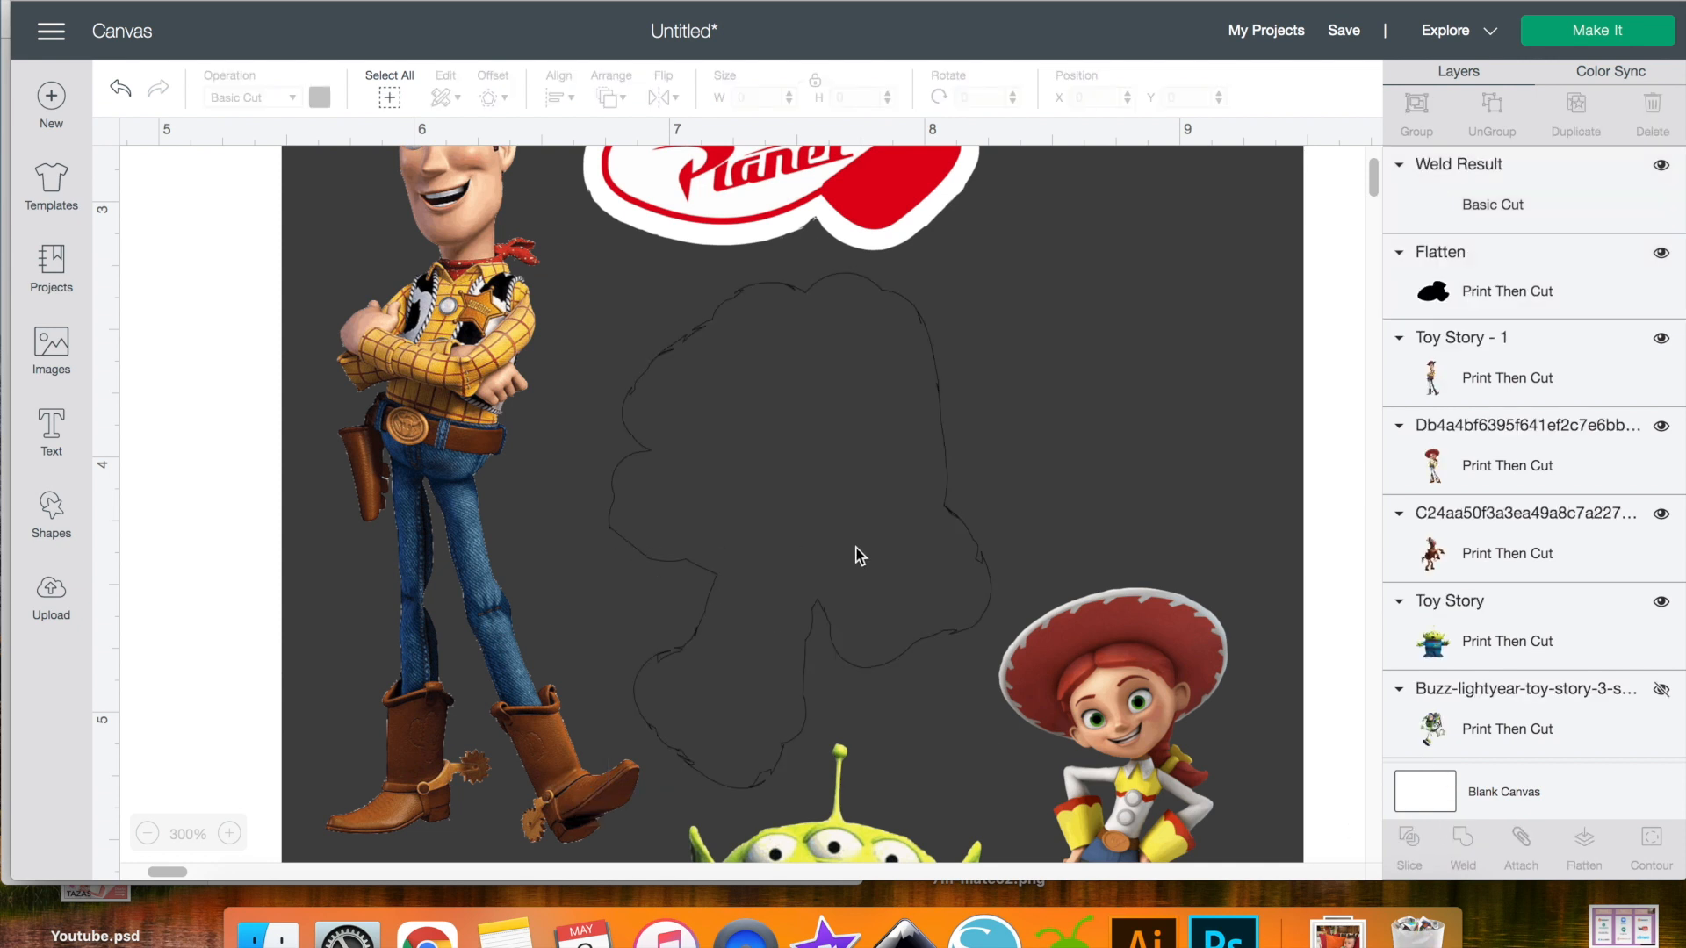
- Add a circle, shrink it to about 0.281 in, and place it over the jagged upper-left edge of the Buzz offset
click(51, 512)
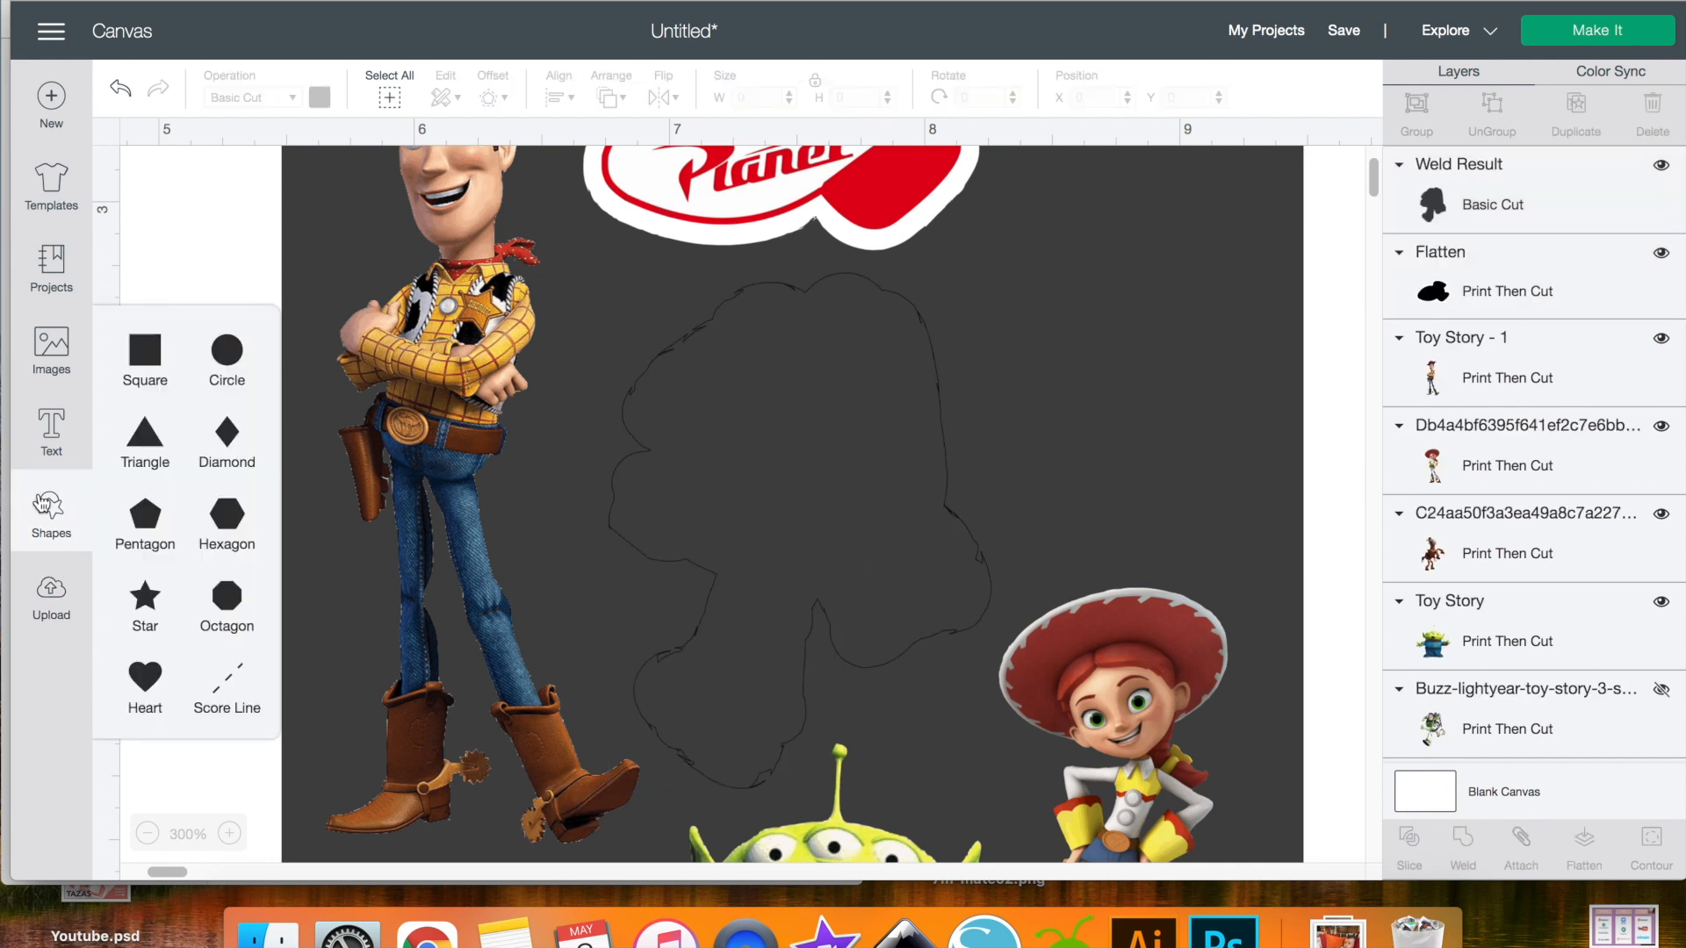
click(226, 350)
drag(1012, 745, 673, 357)
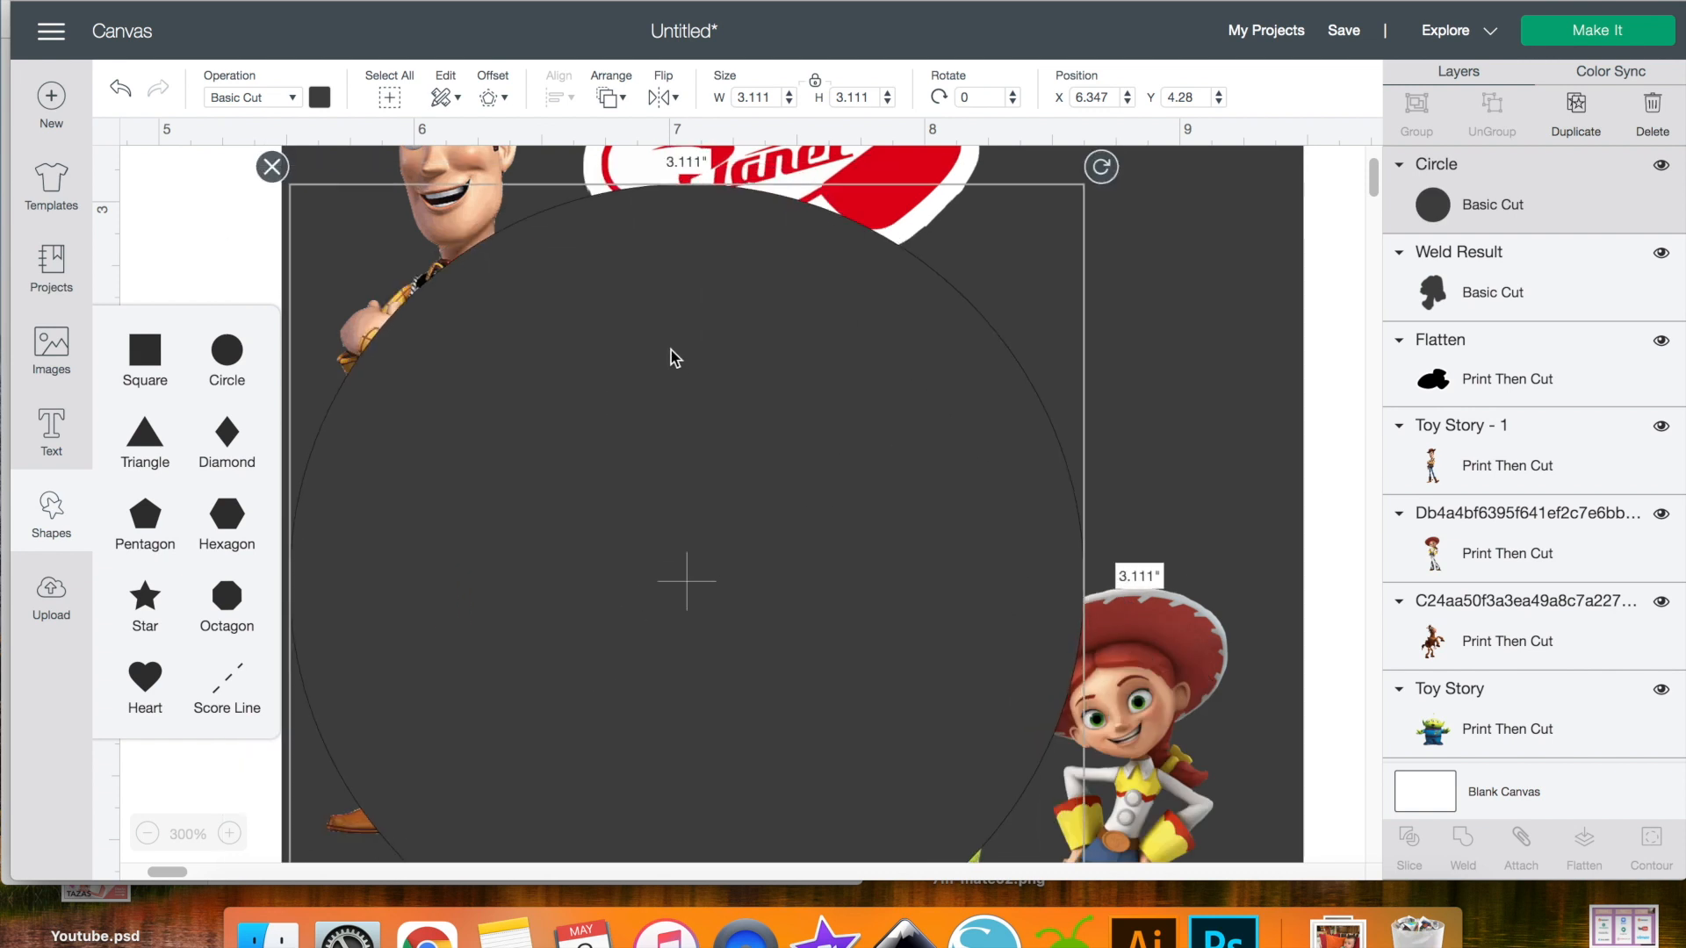
drag(713, 592, 698, 404)
drag(1086, 813, 834, 557)
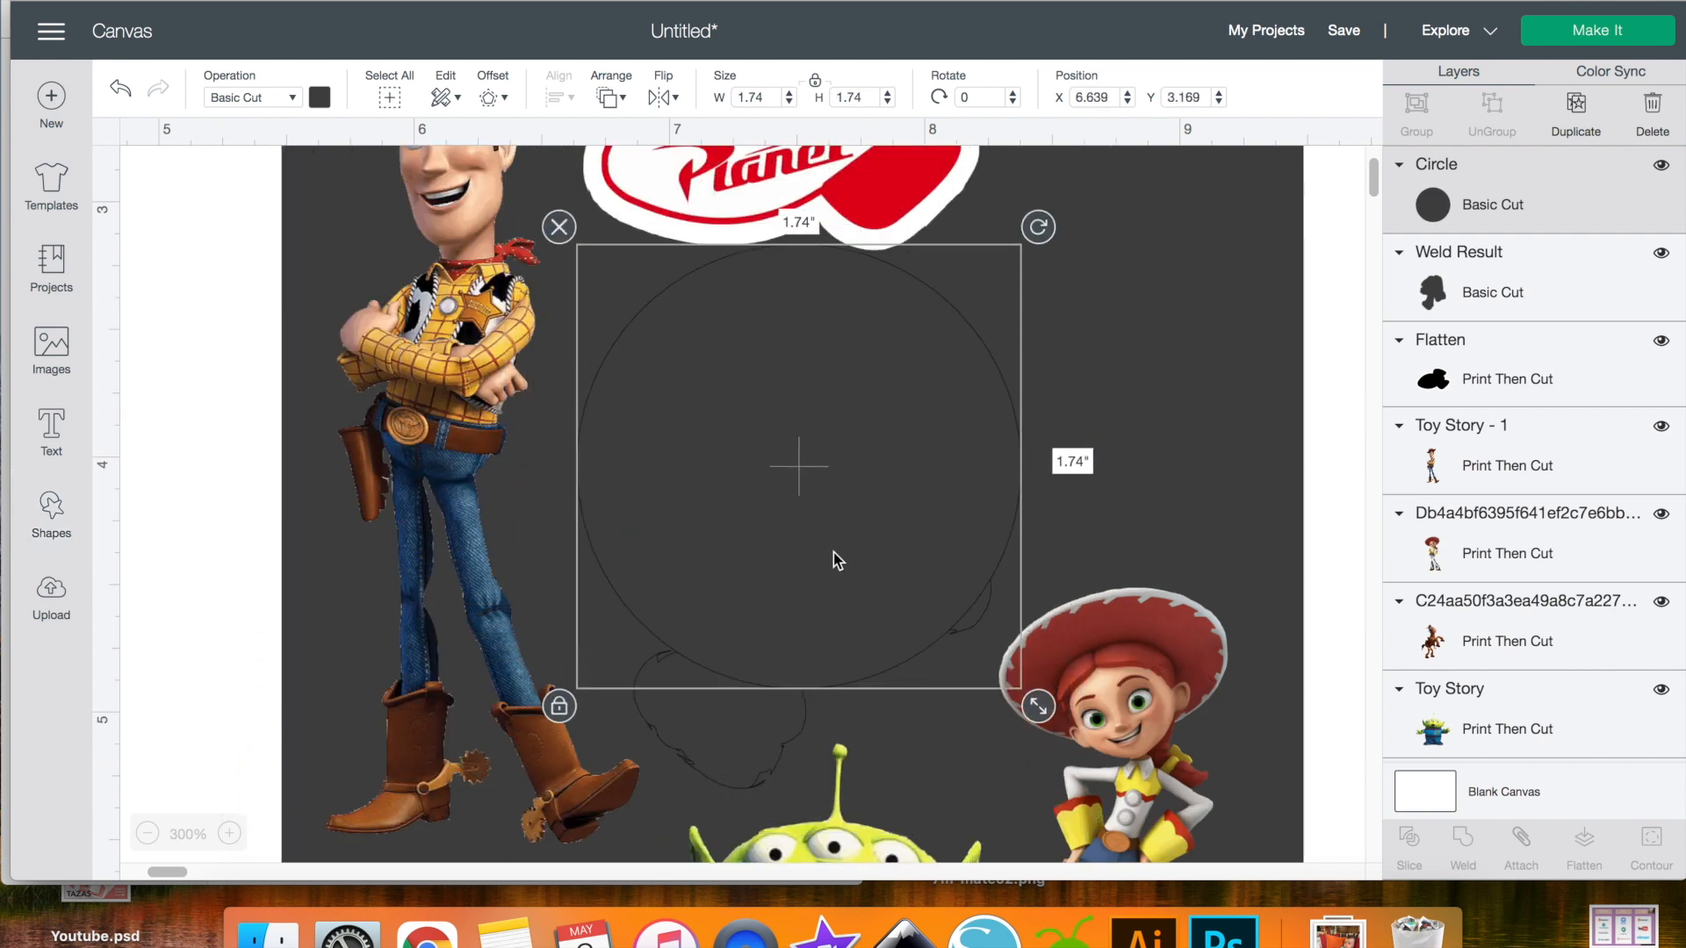
drag(1038, 706, 661, 240)
drag(595, 301, 689, 376)
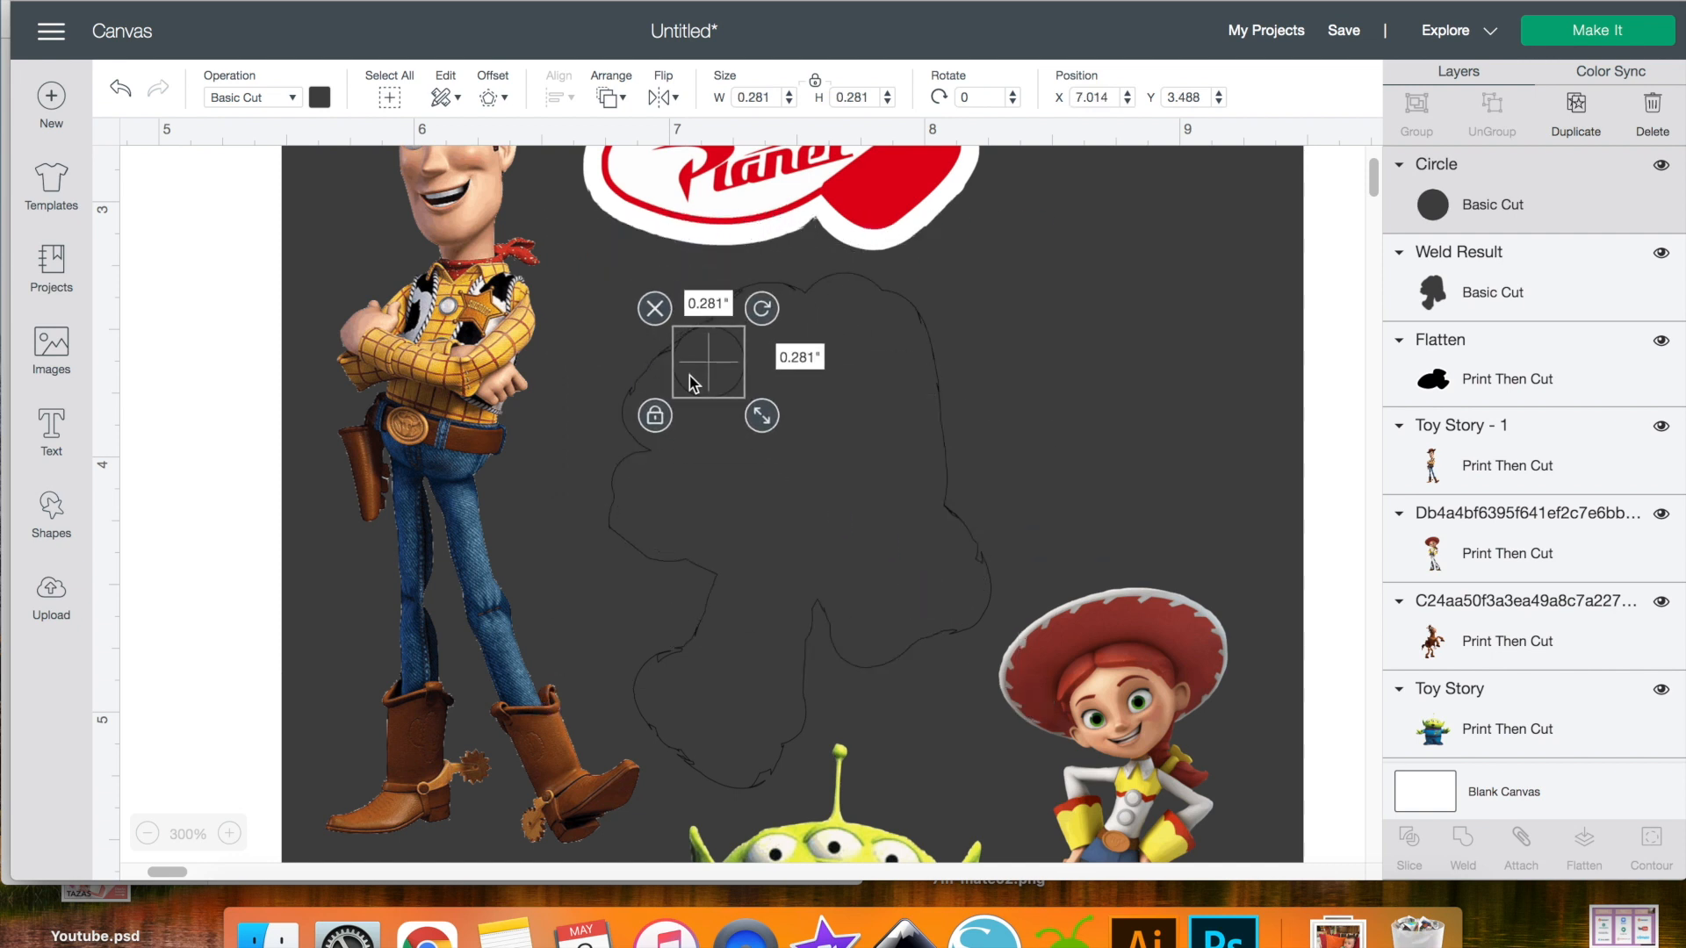
shift+click(794, 562)
click(1575, 105)
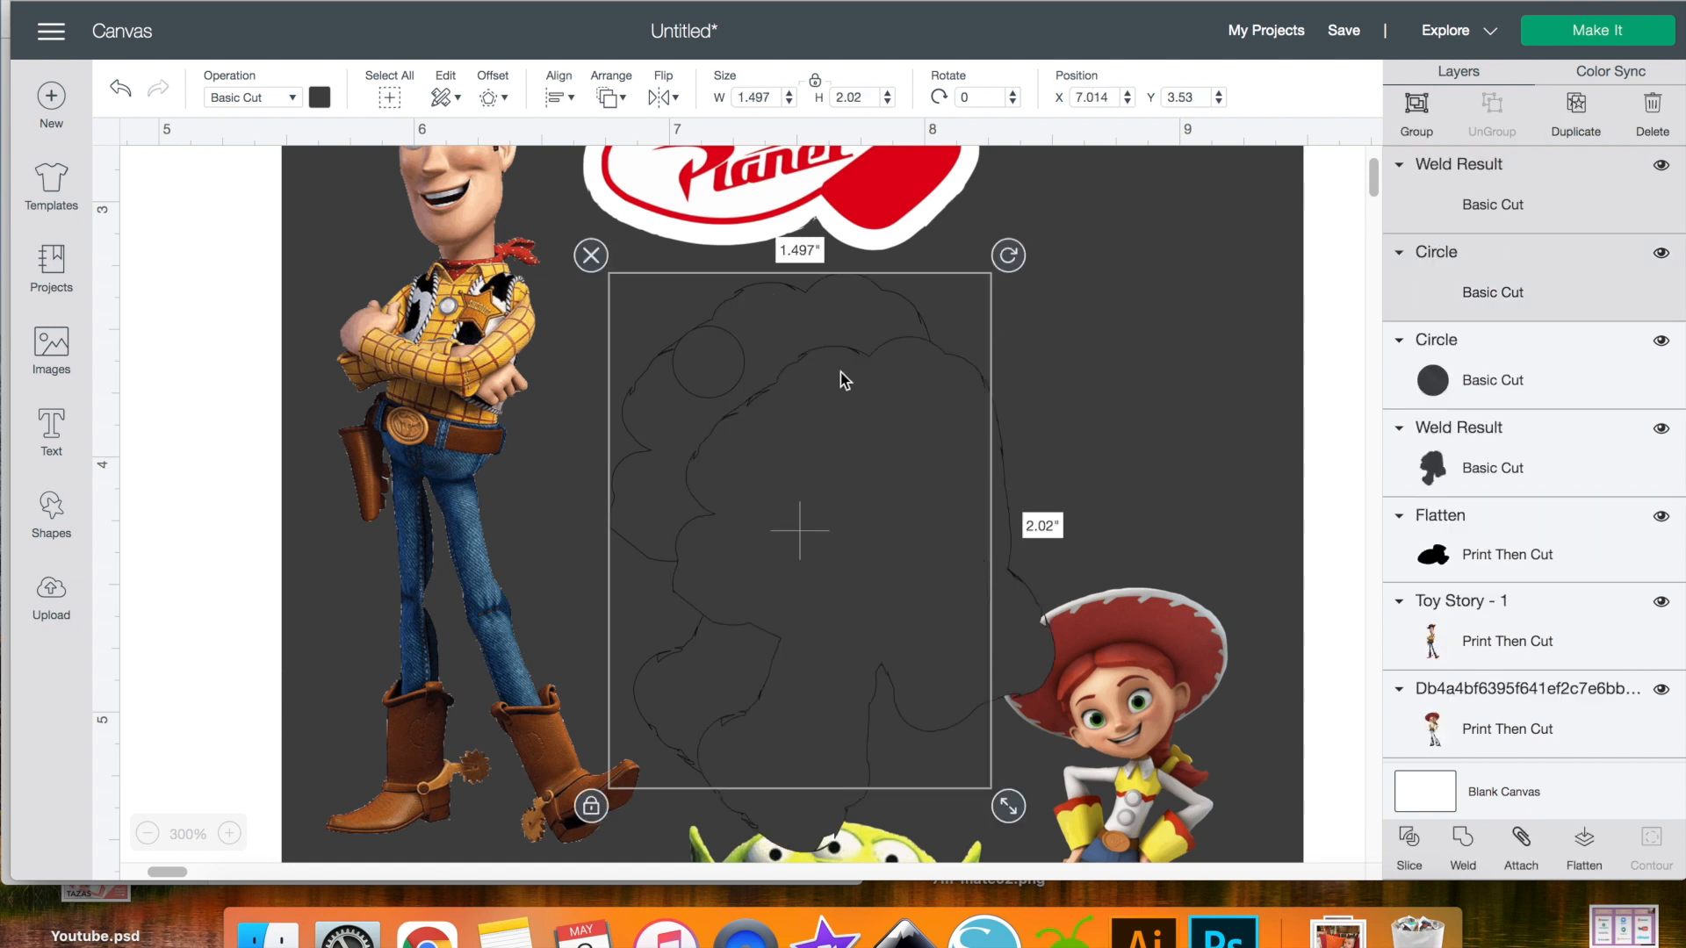
click(659, 329)
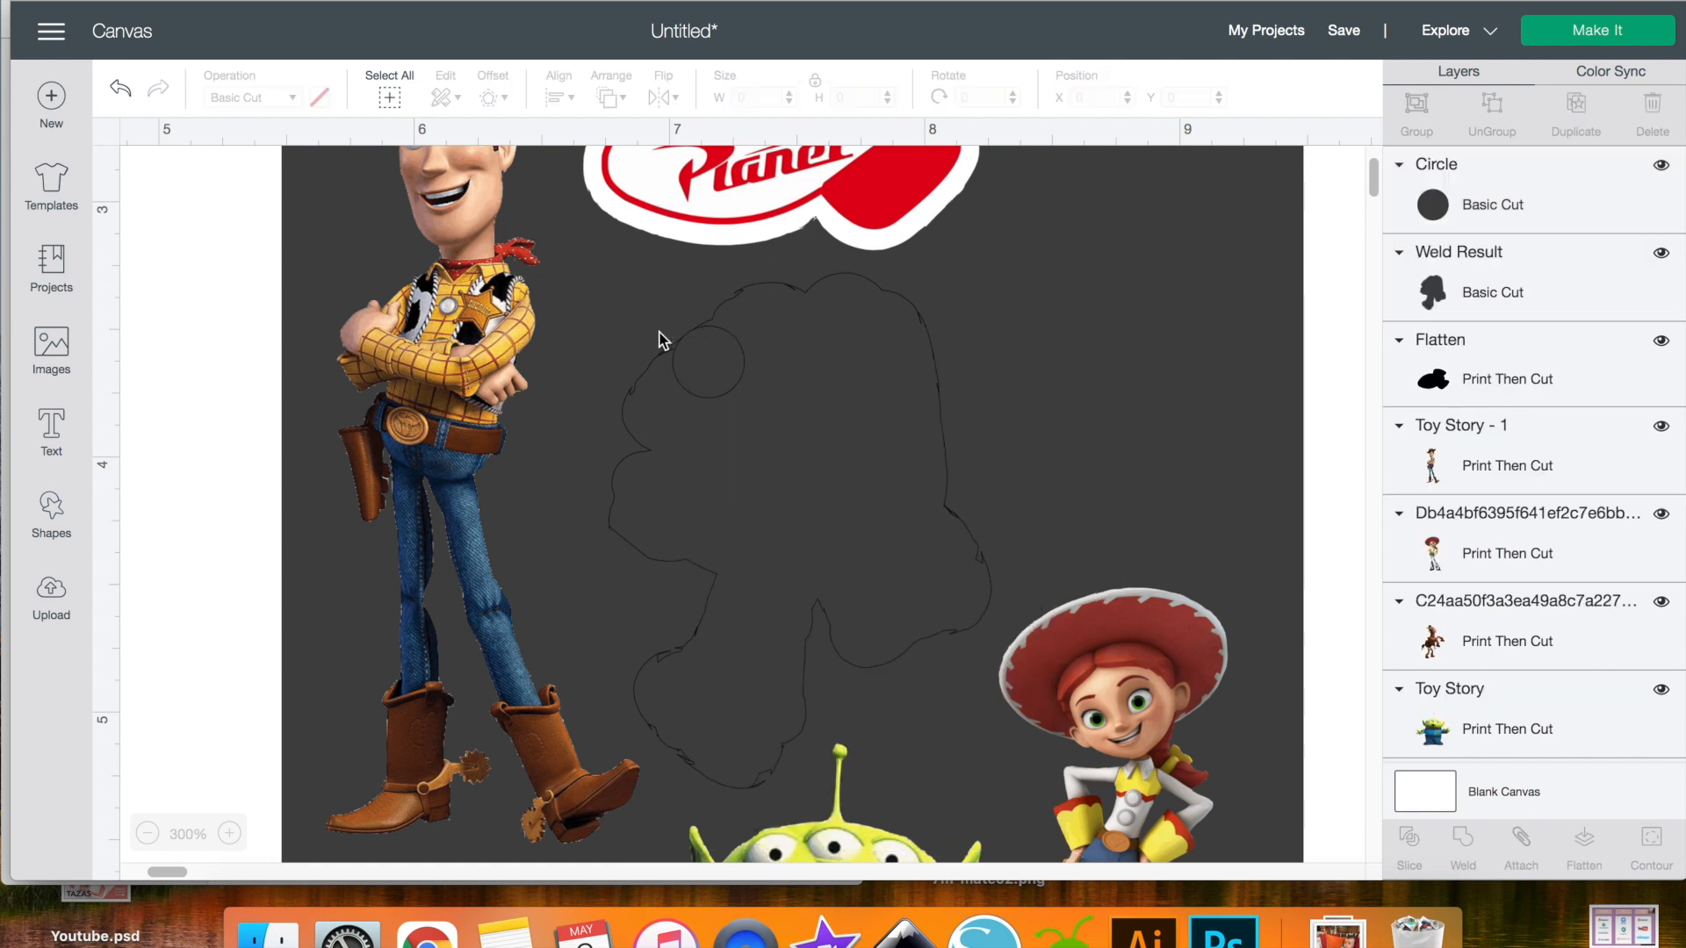
- Duplicate the small circle onto the lower-left foot lobe of the Buzz offset, and make another copy there, slightly enlarged
click(708, 362)
click(1575, 106)
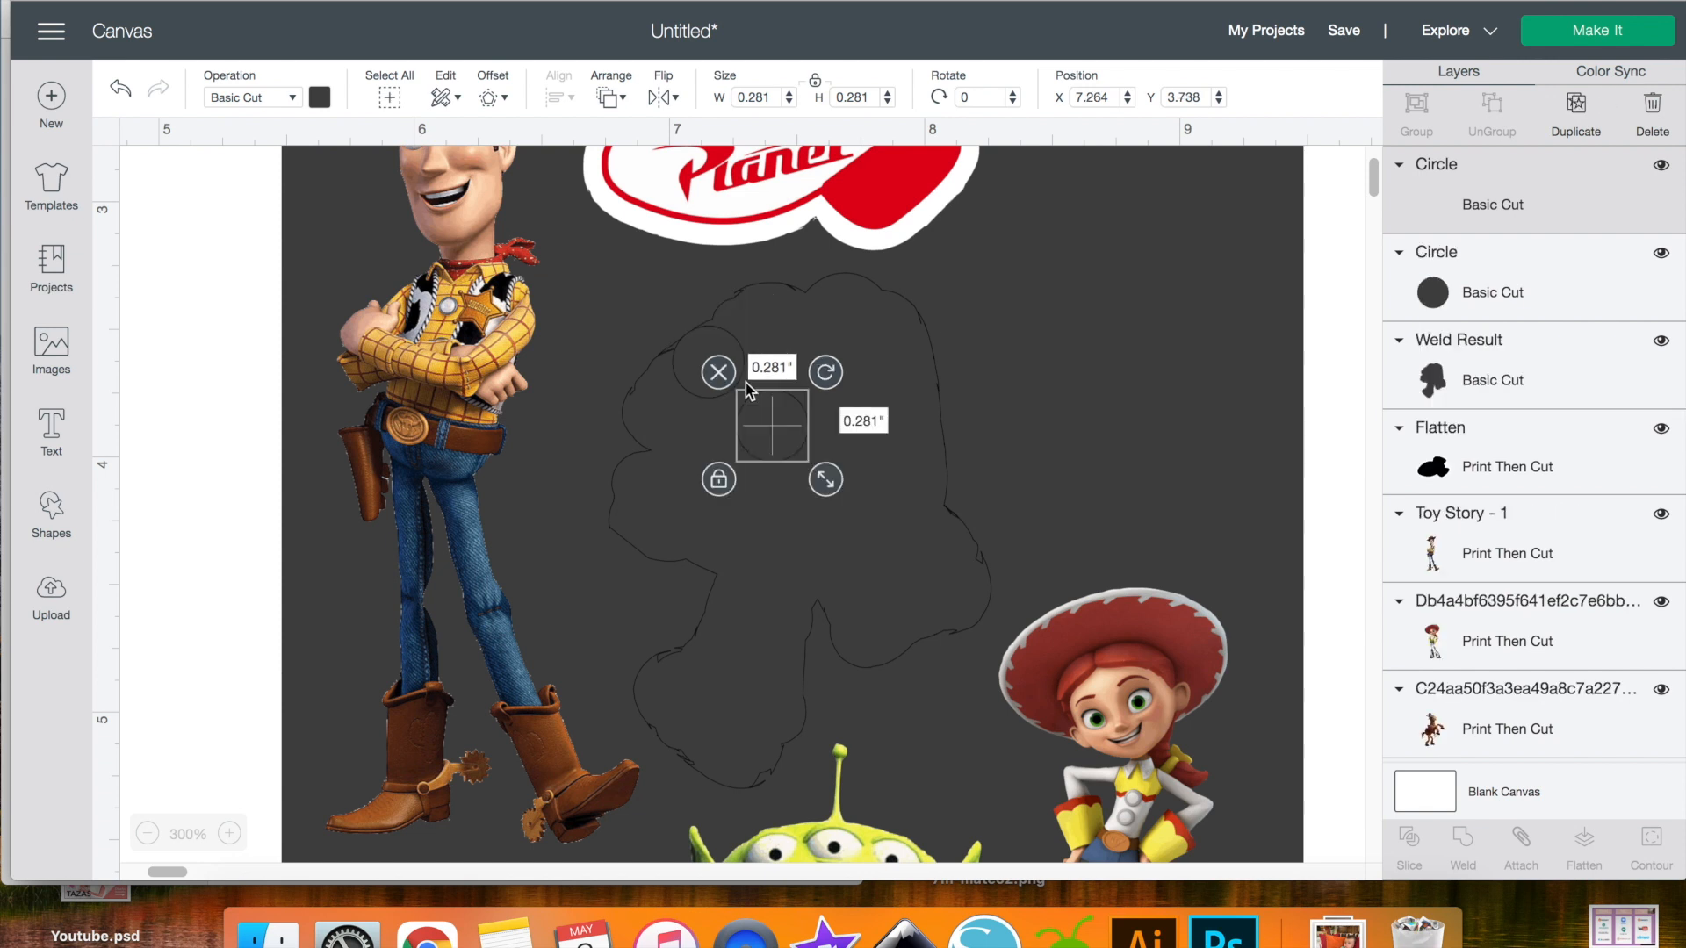
drag(772, 430, 667, 687)
click(1575, 105)
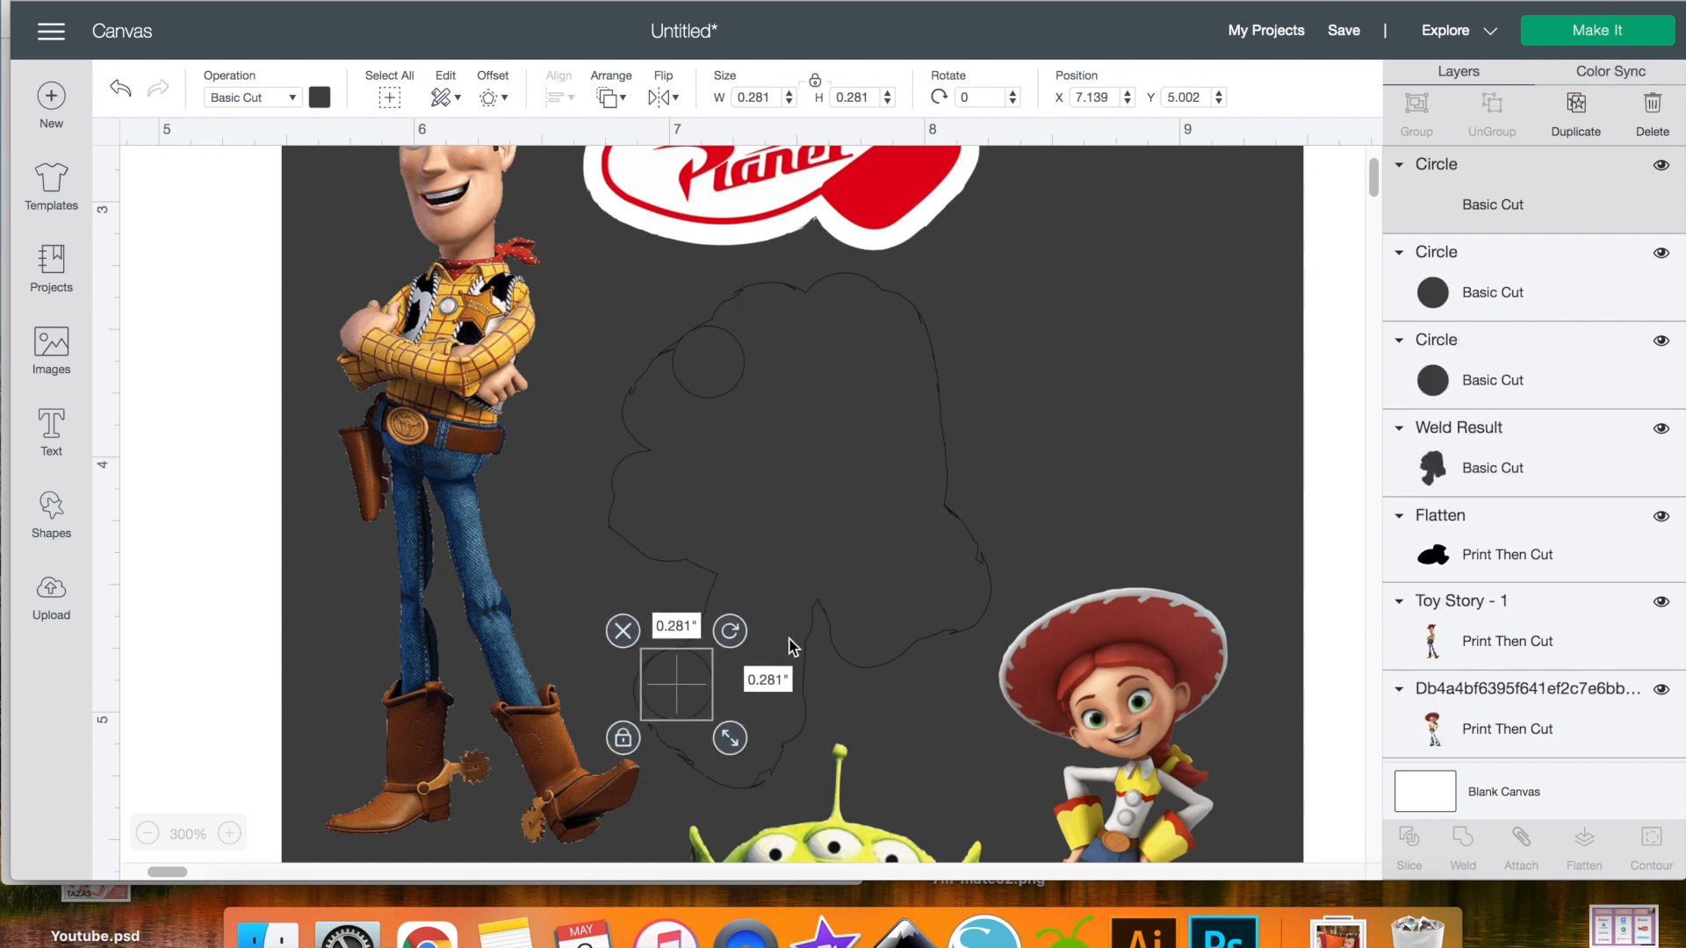
drag(735, 744, 751, 760)
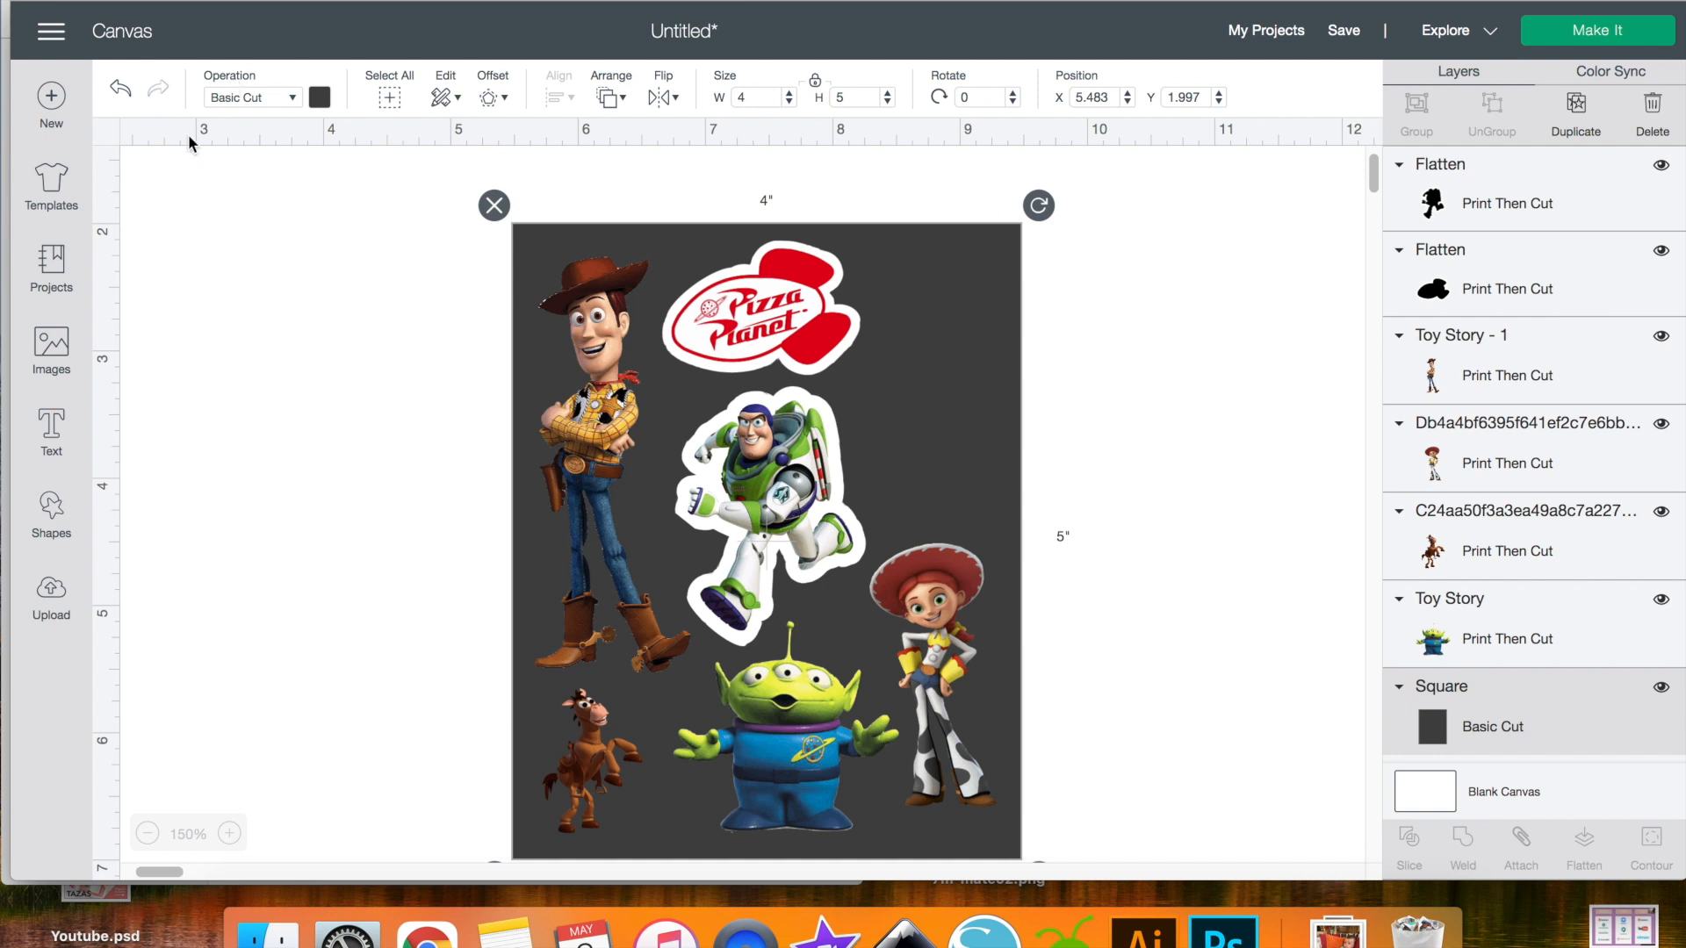
- Change the backdrop square's operation to standard Print Then Cut and its print type to Pattern
click(320, 98)
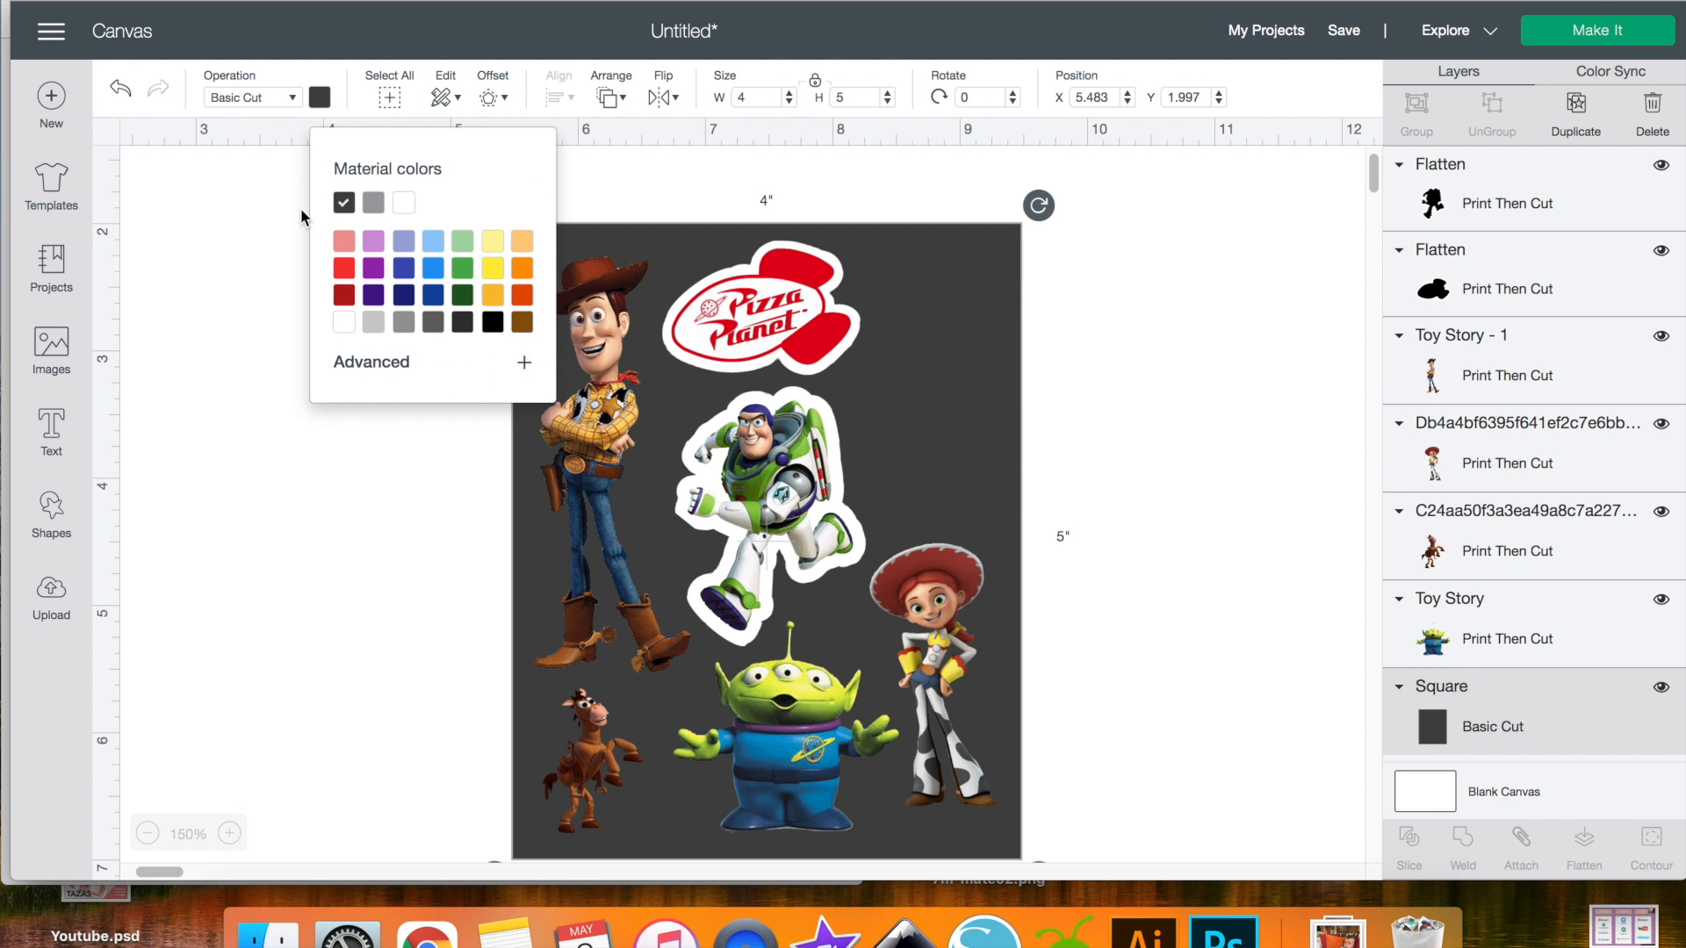
click(391, 365)
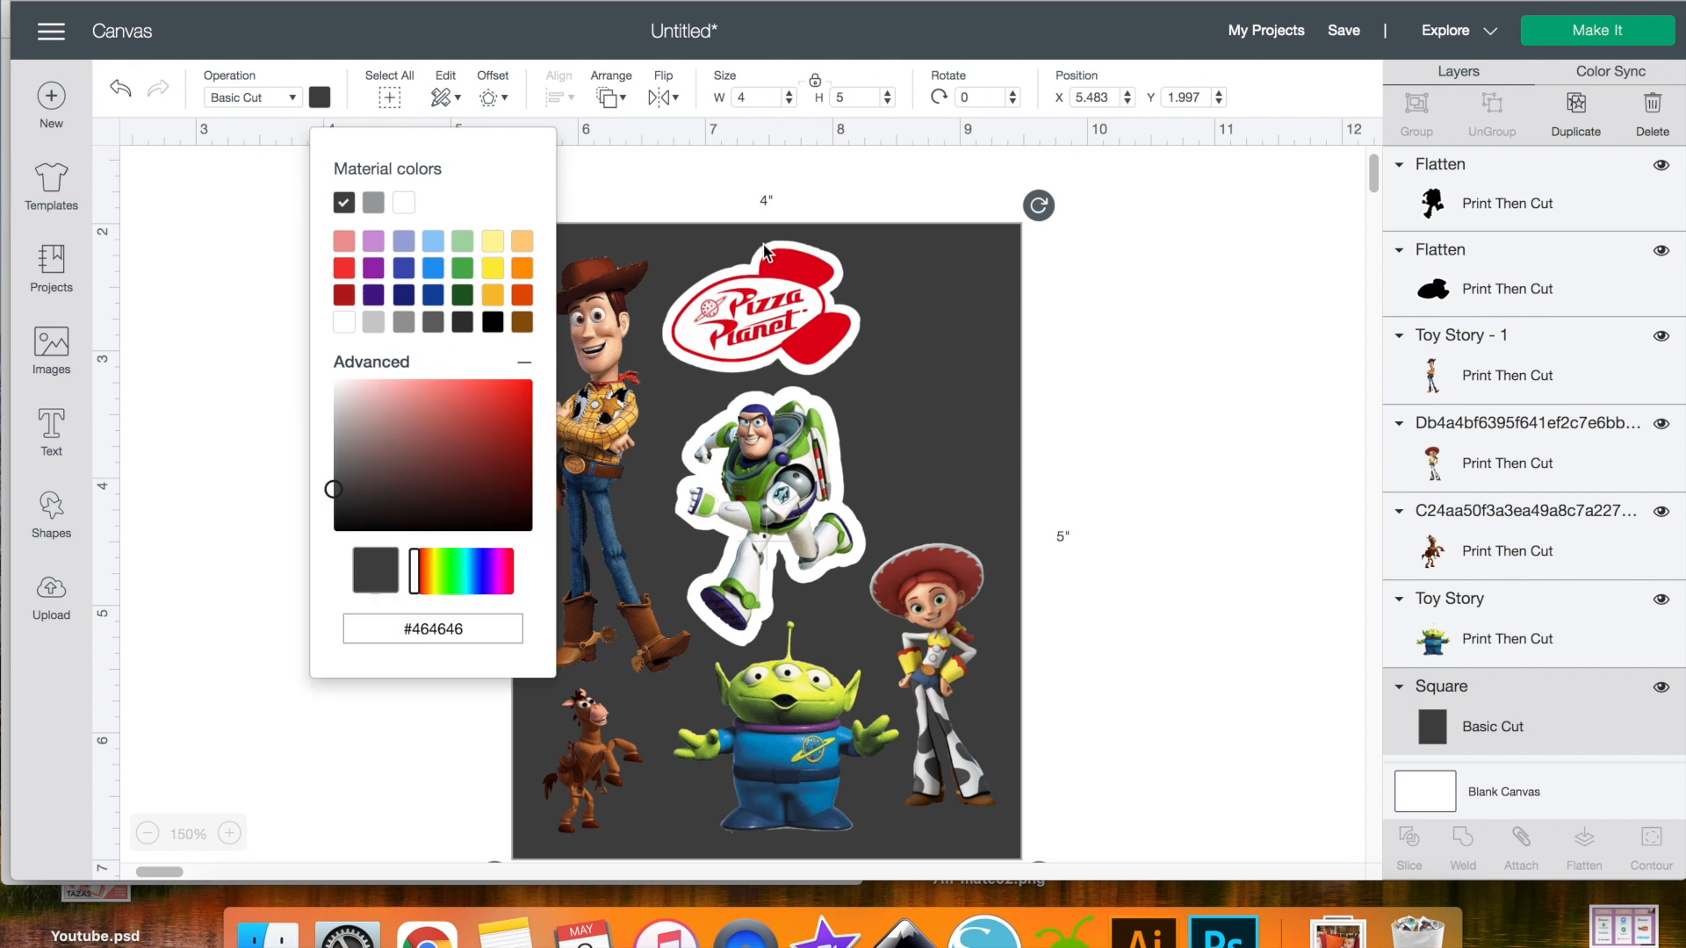
click(286, 99)
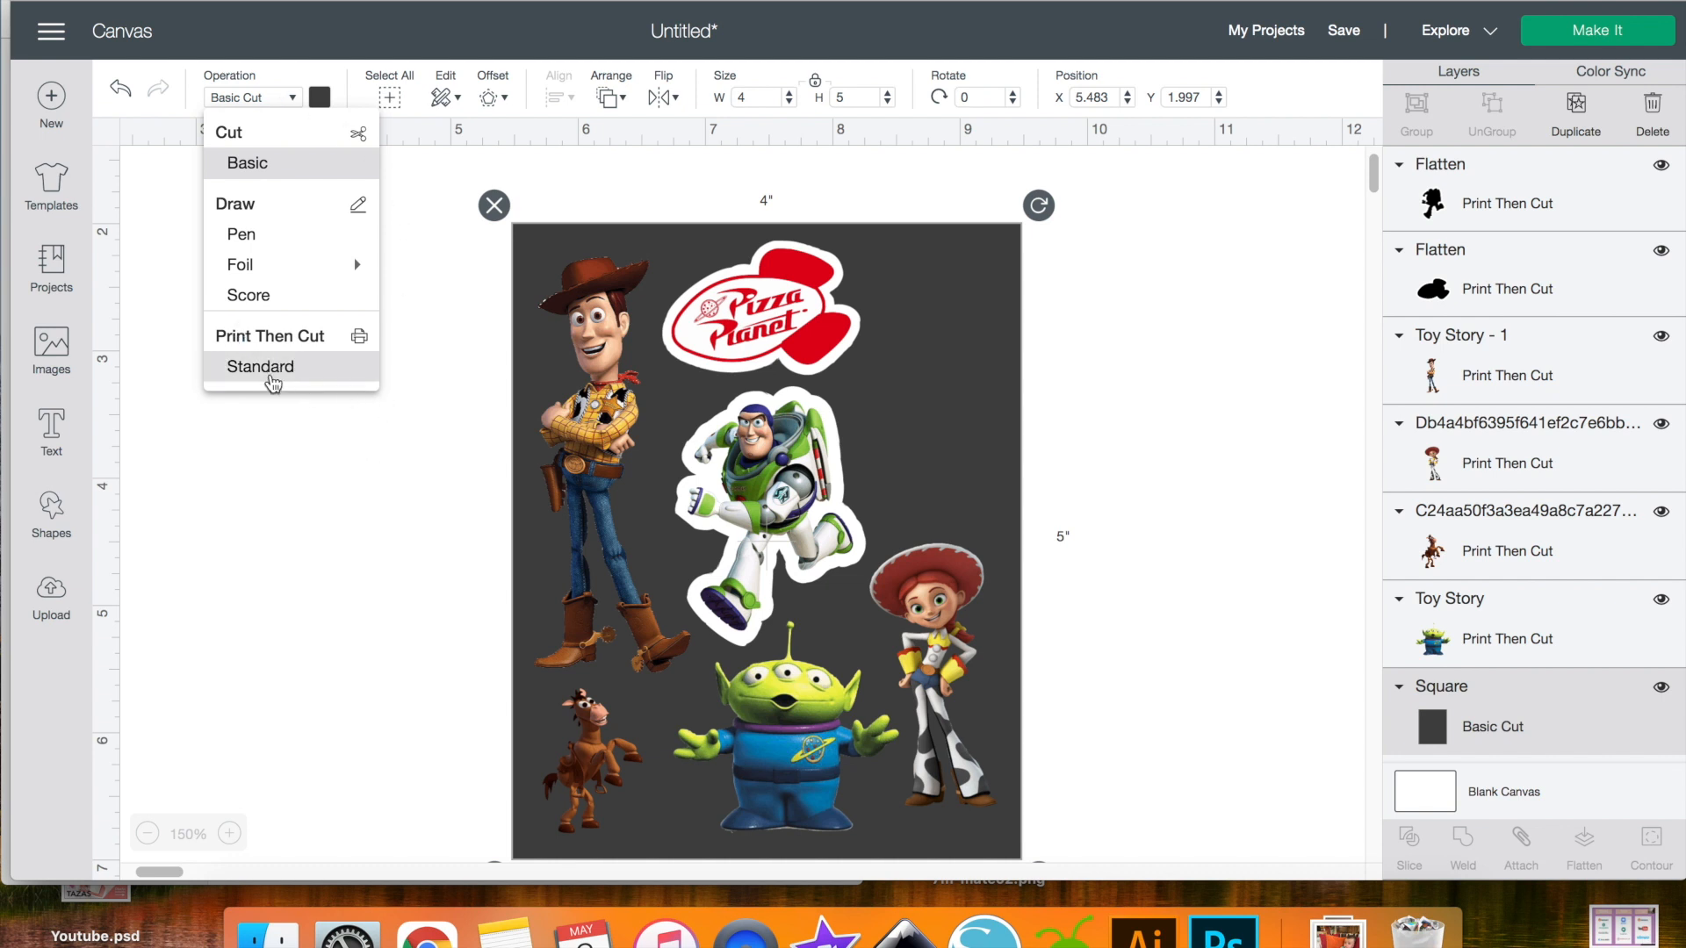
click(300, 367)
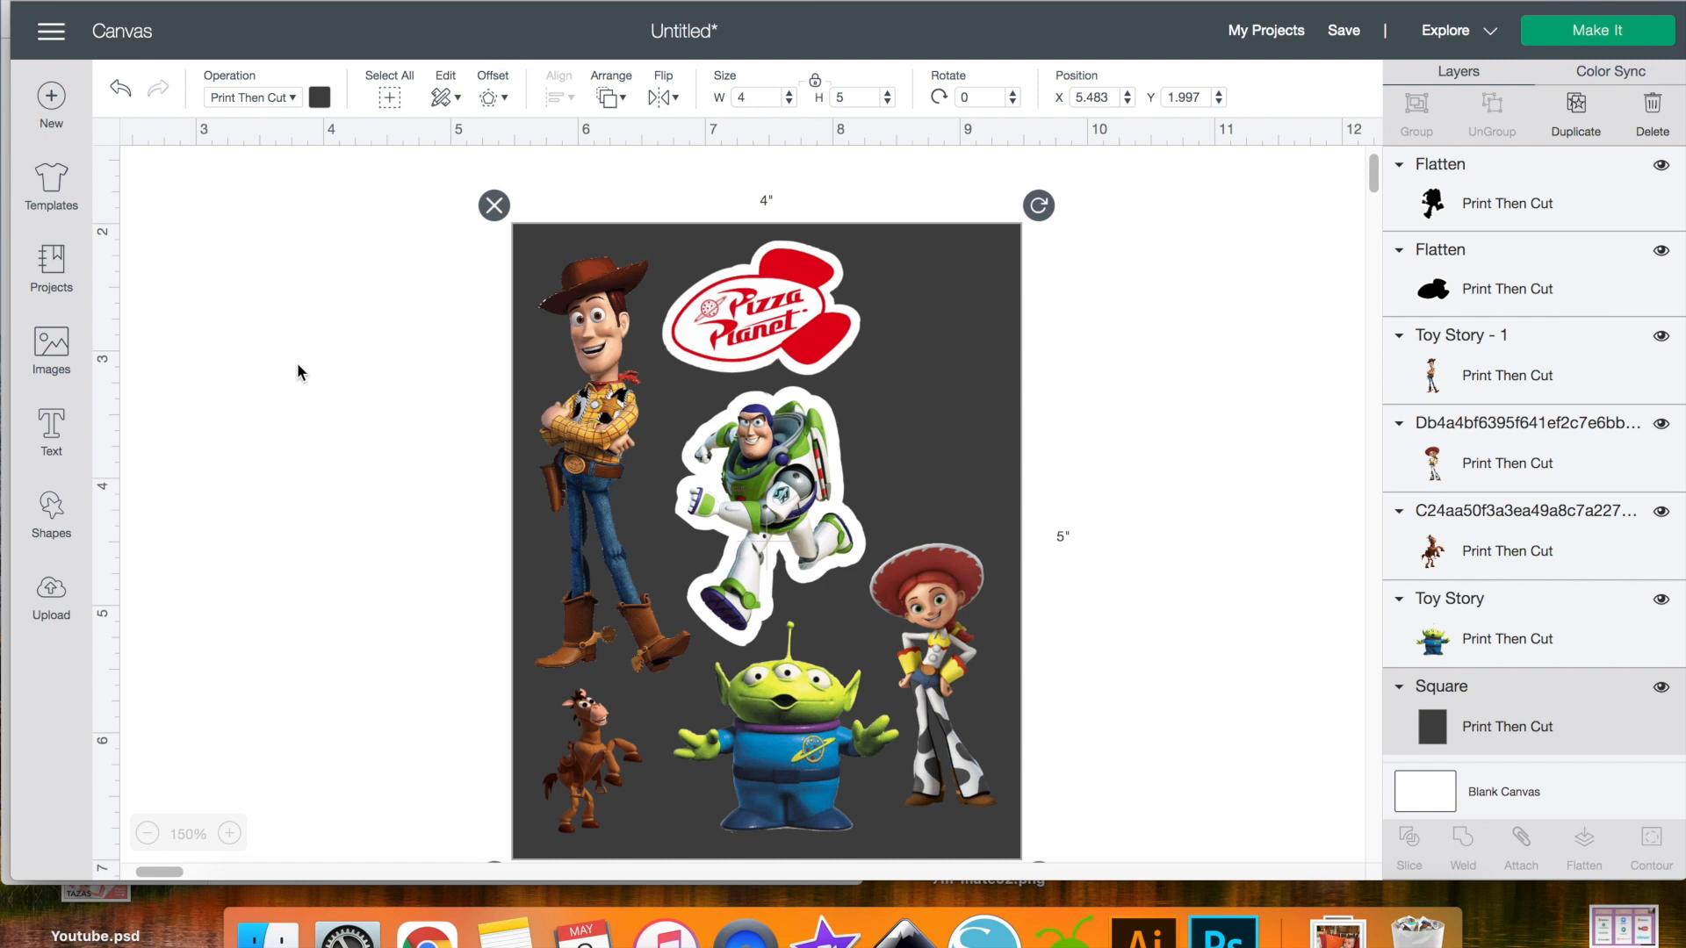
click(321, 100)
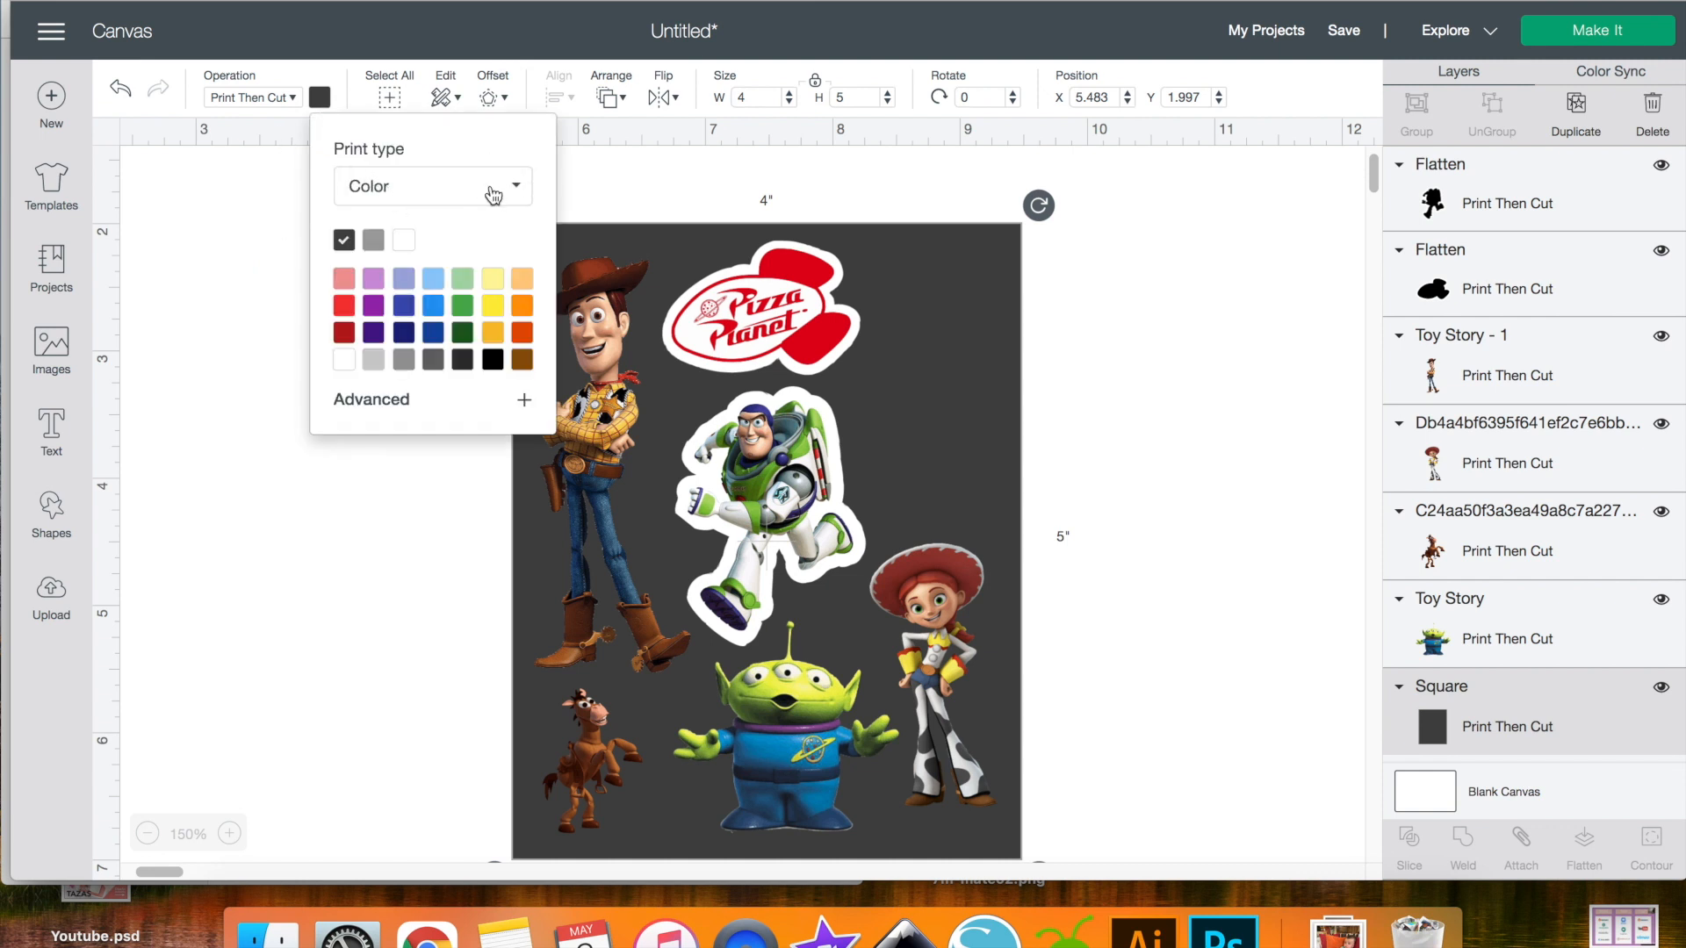
click(519, 188)
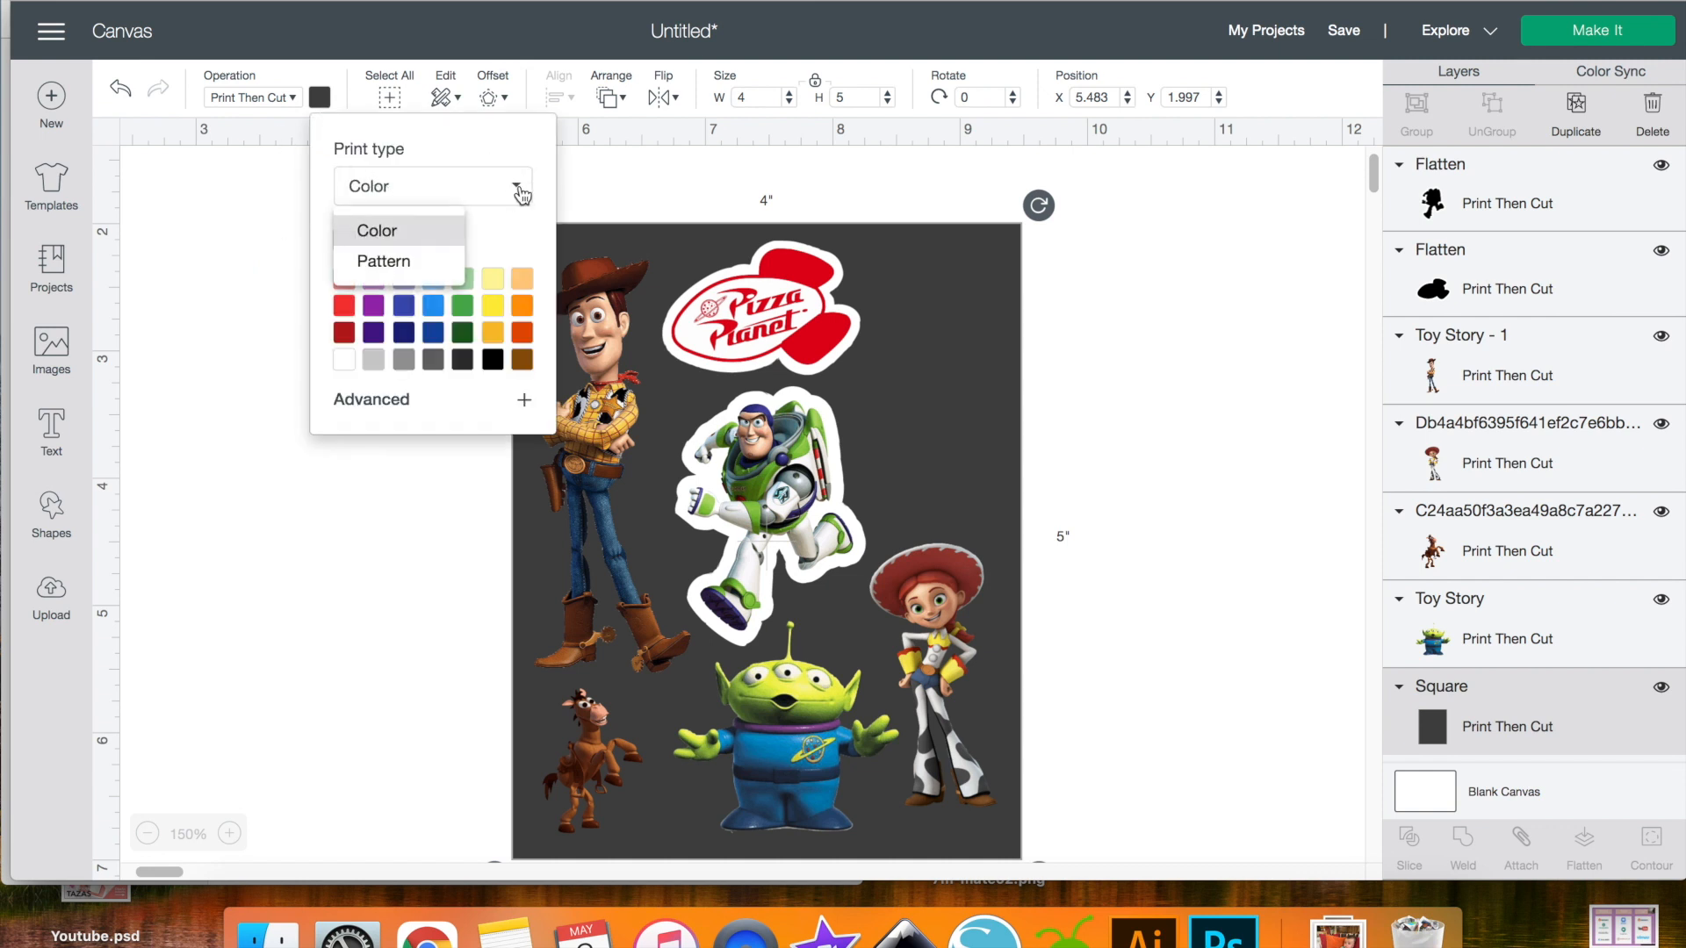
click(403, 263)
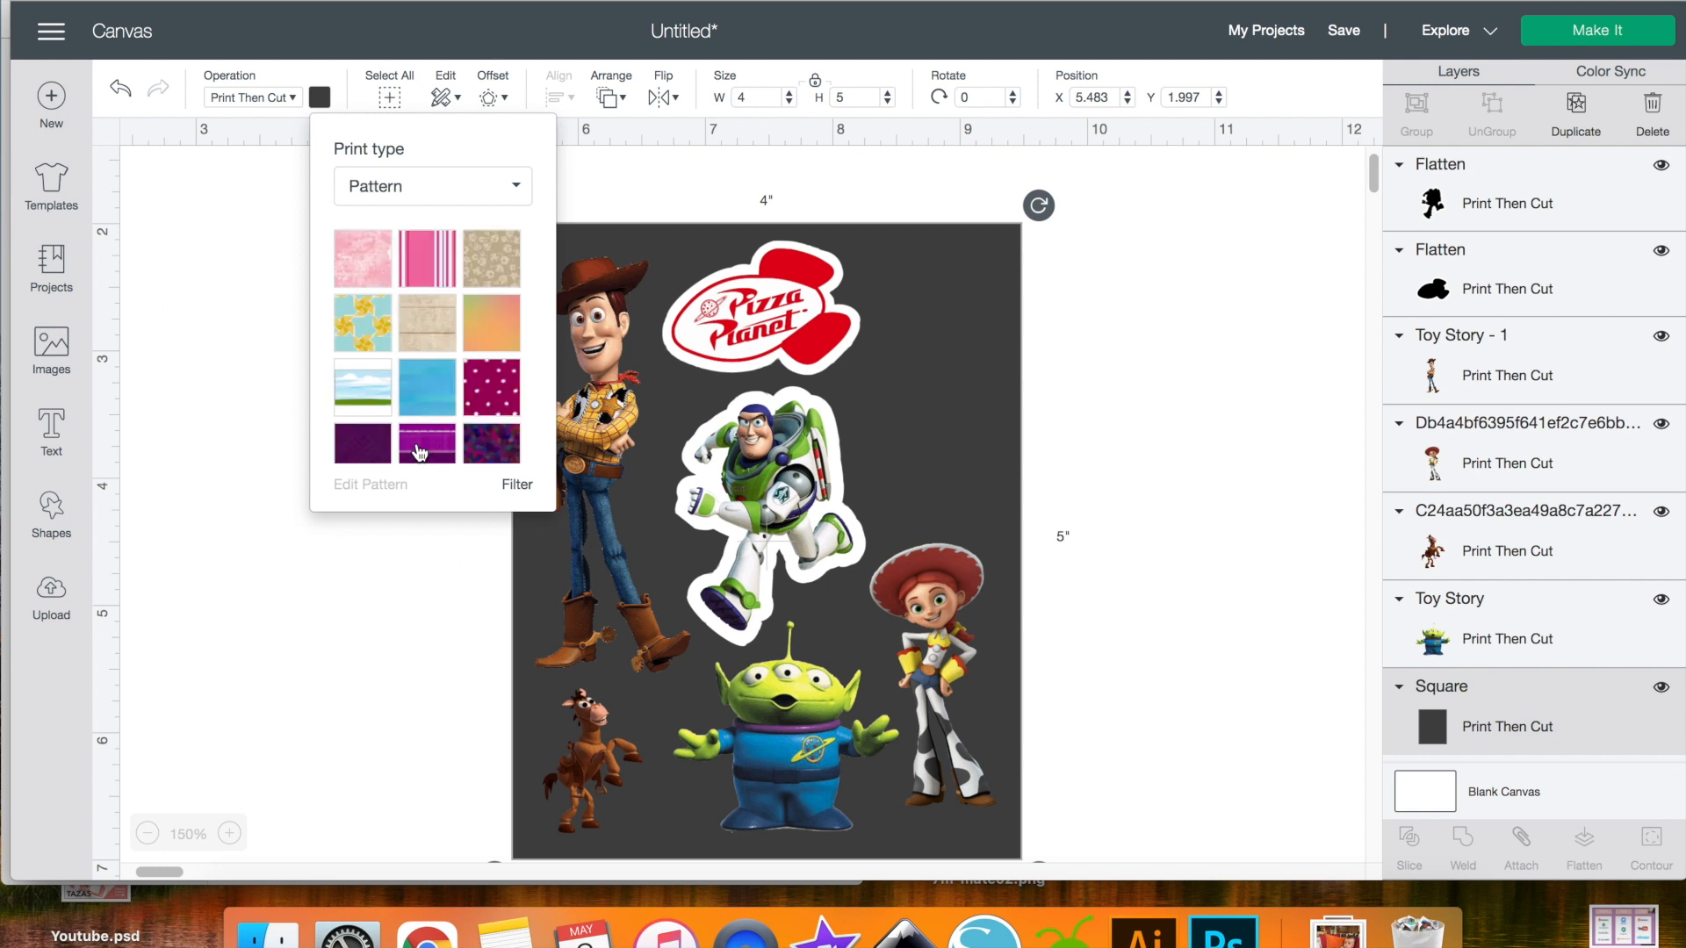
- Filter the patterns by color and fill the backdrop square with the green pattern of cream clouds
scroll(504, 427, down, 10)
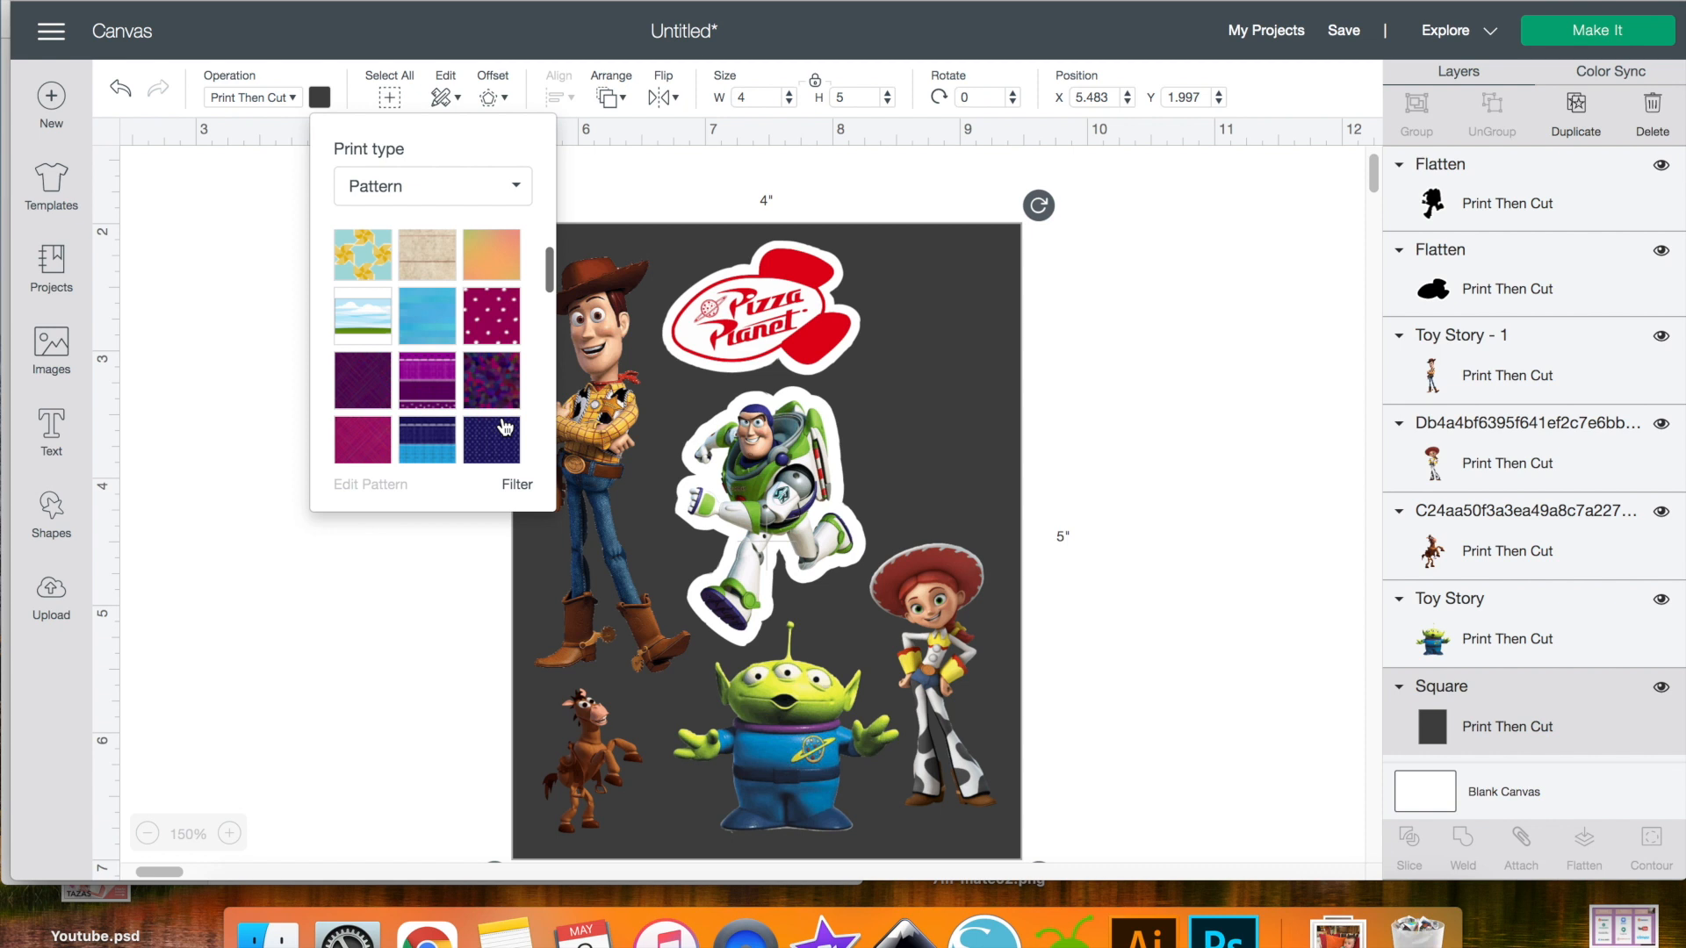
scroll(474, 369, down, 4)
scroll(453, 330, up, 1)
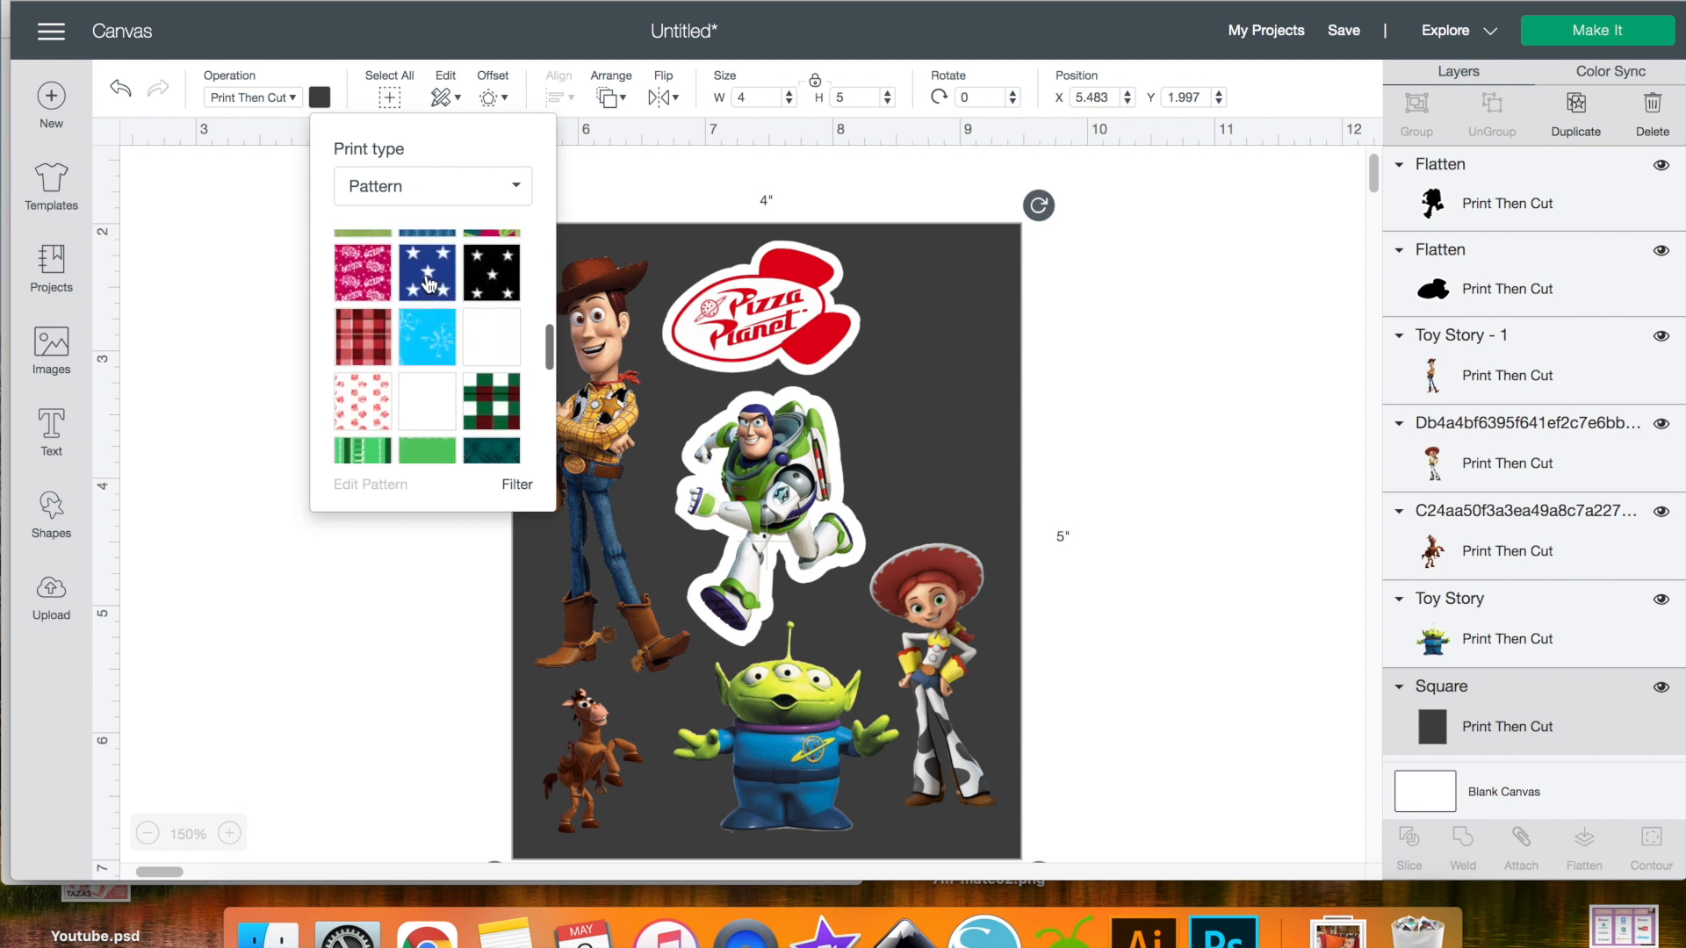
scroll(443, 369, down, 3)
scroll(444, 376, down, 6)
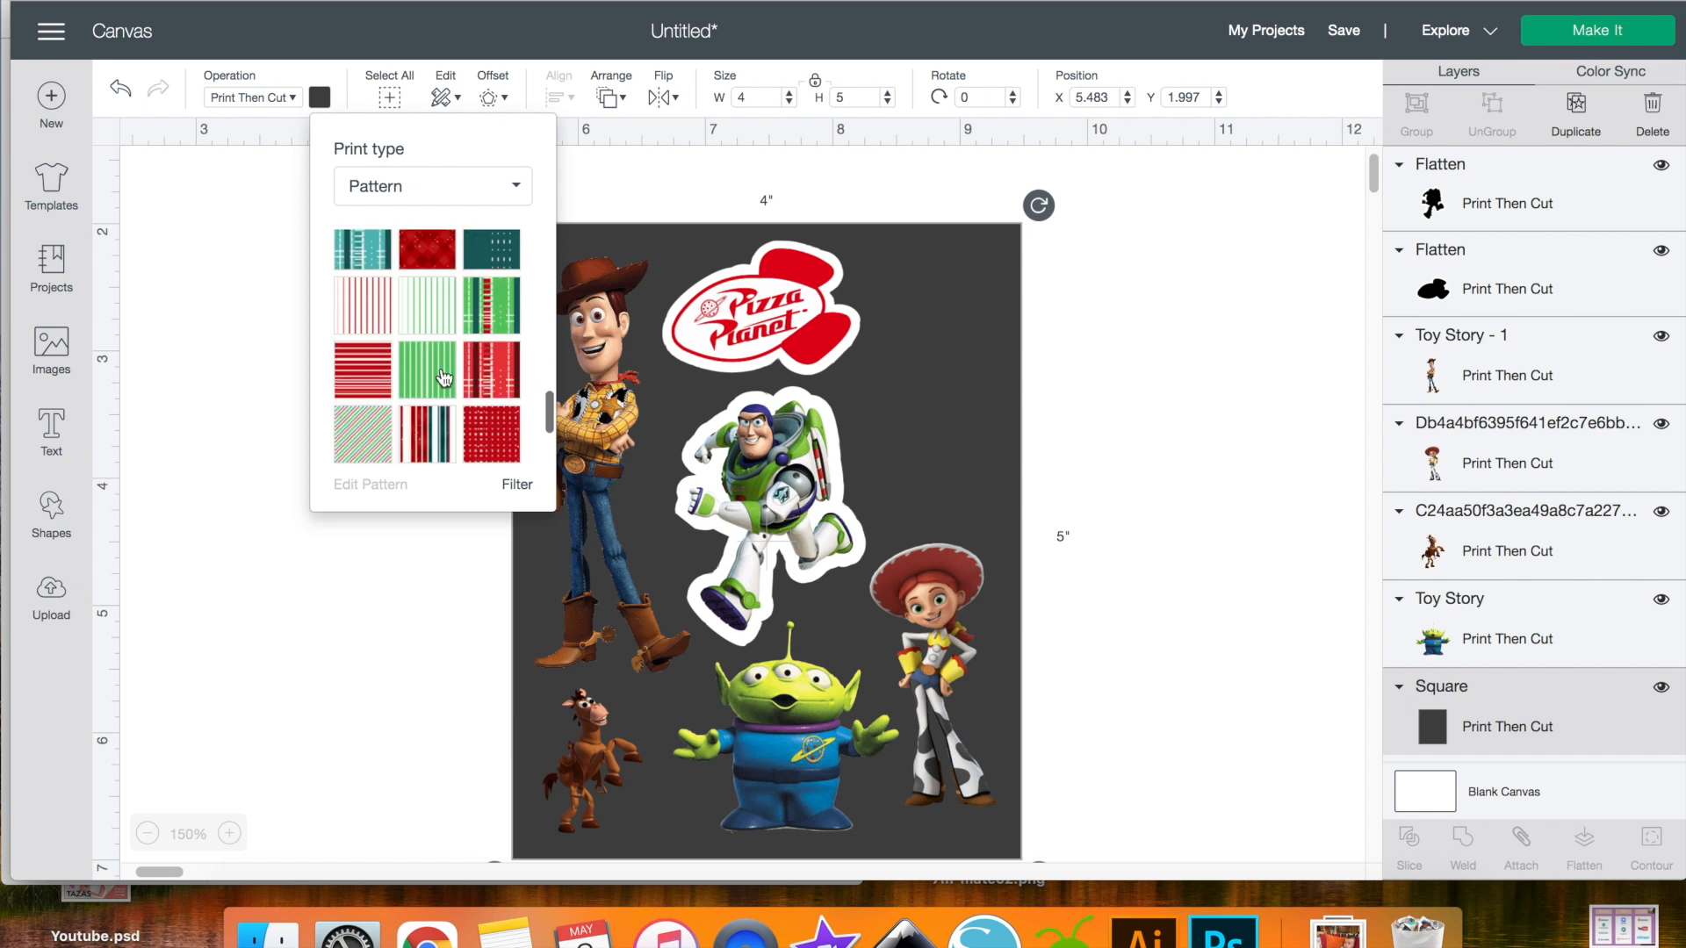
scroll(444, 378, down, 3)
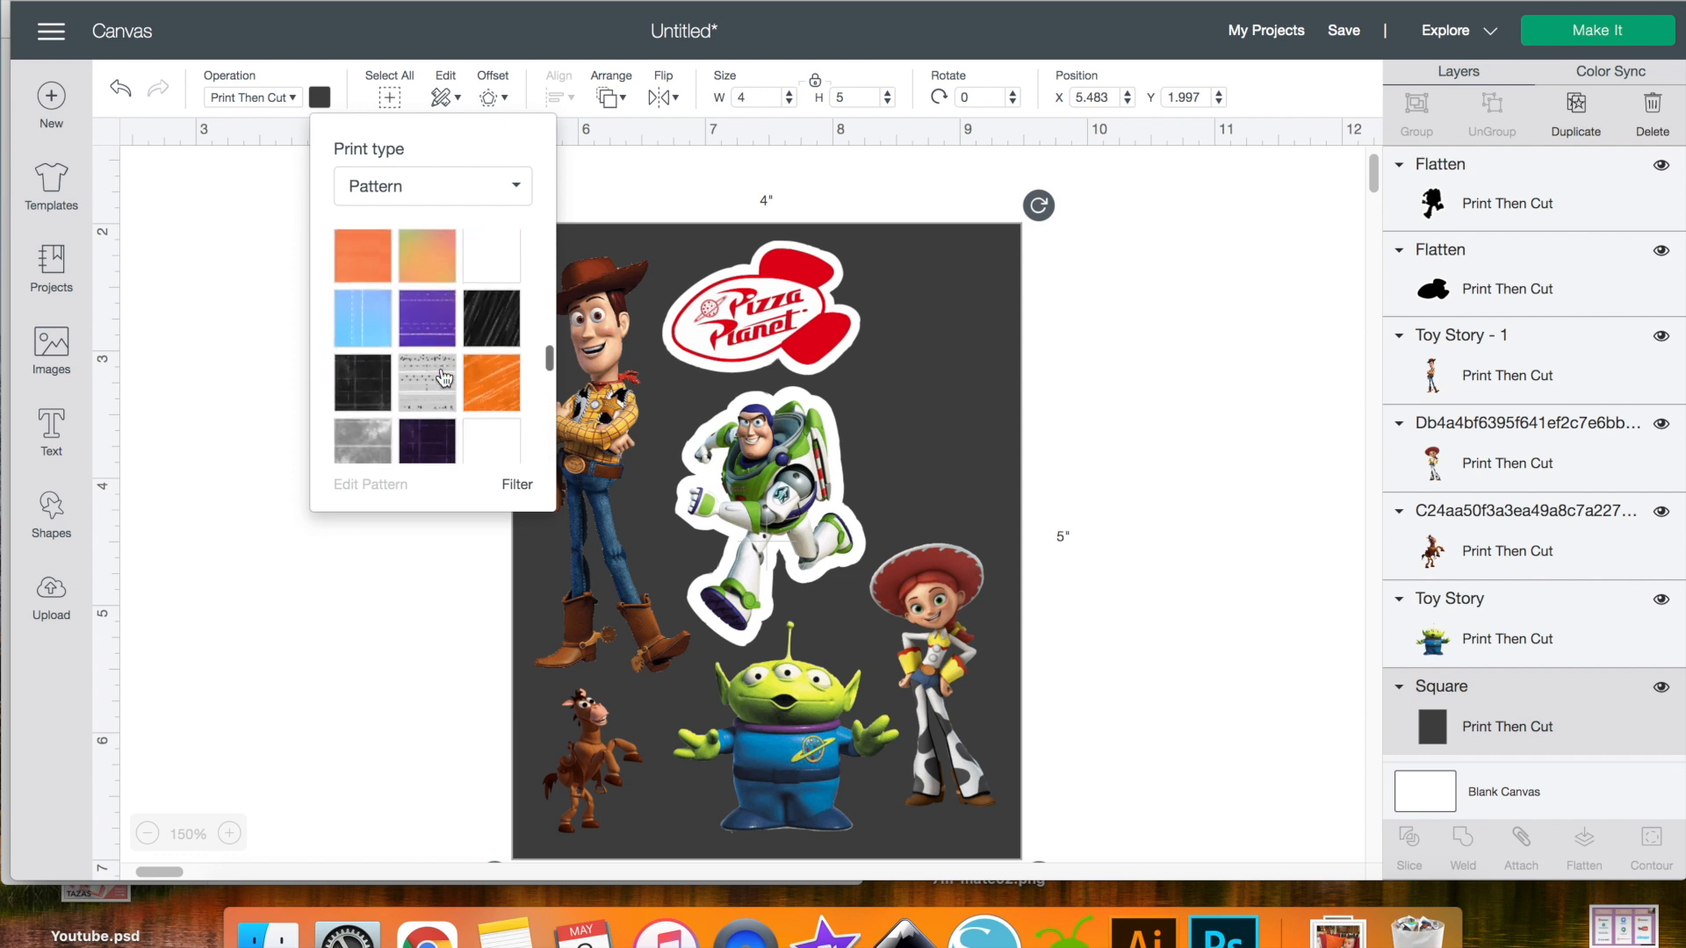
scroll(443, 378, down, 8)
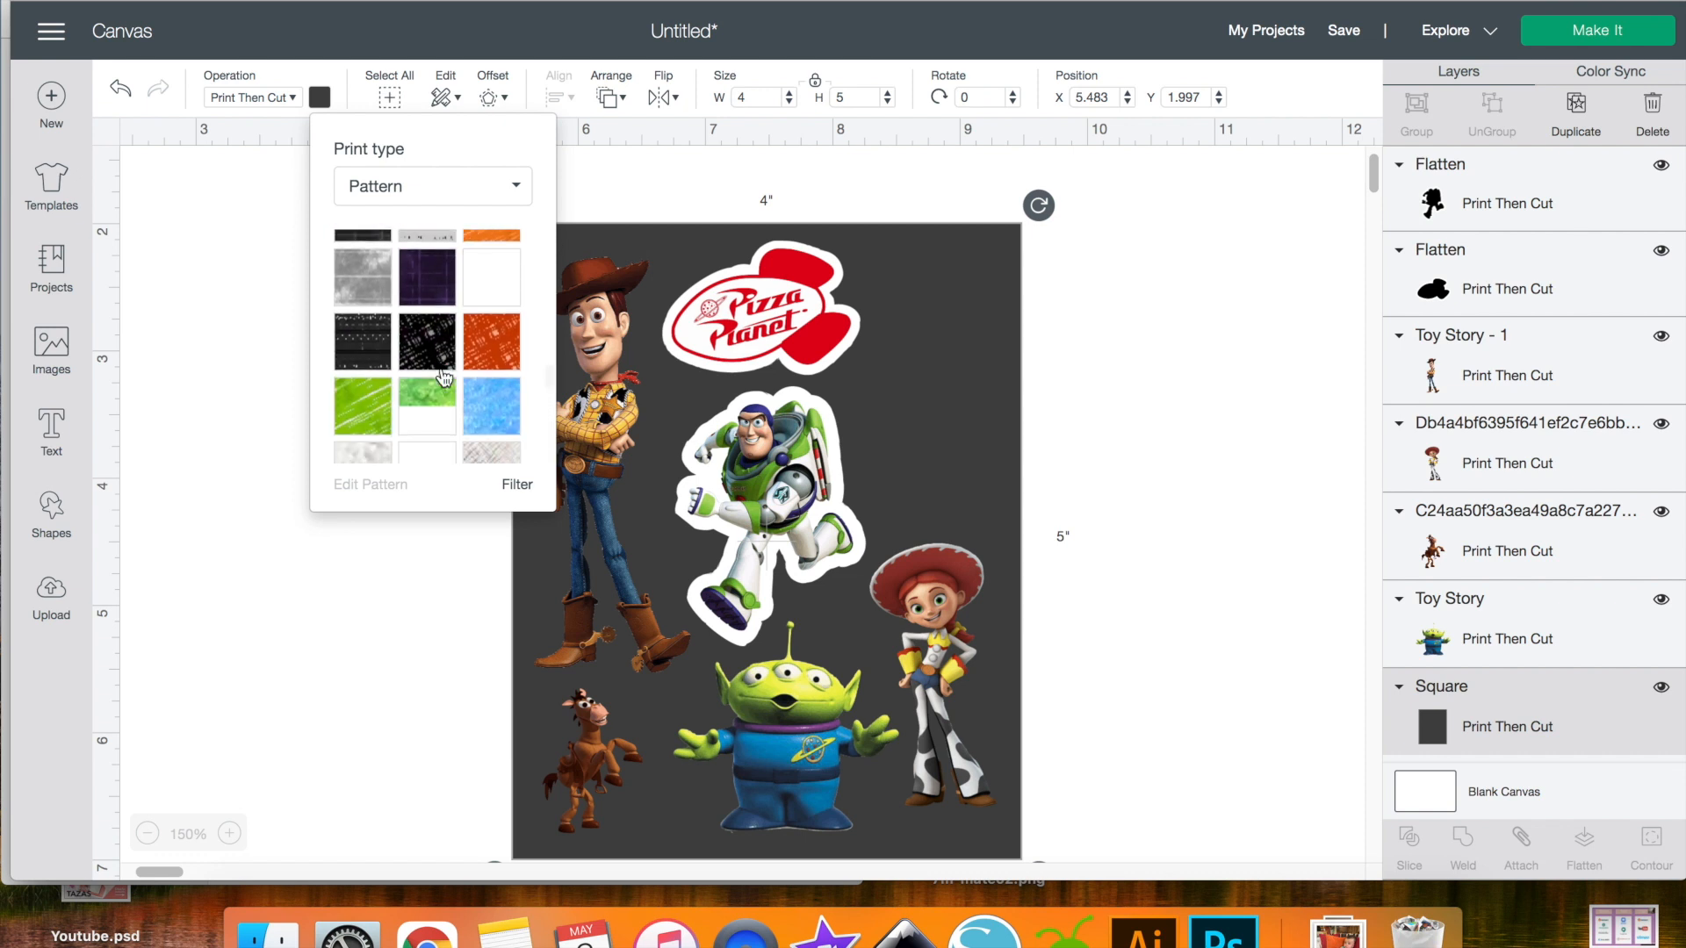
scroll(444, 378, down, 10)
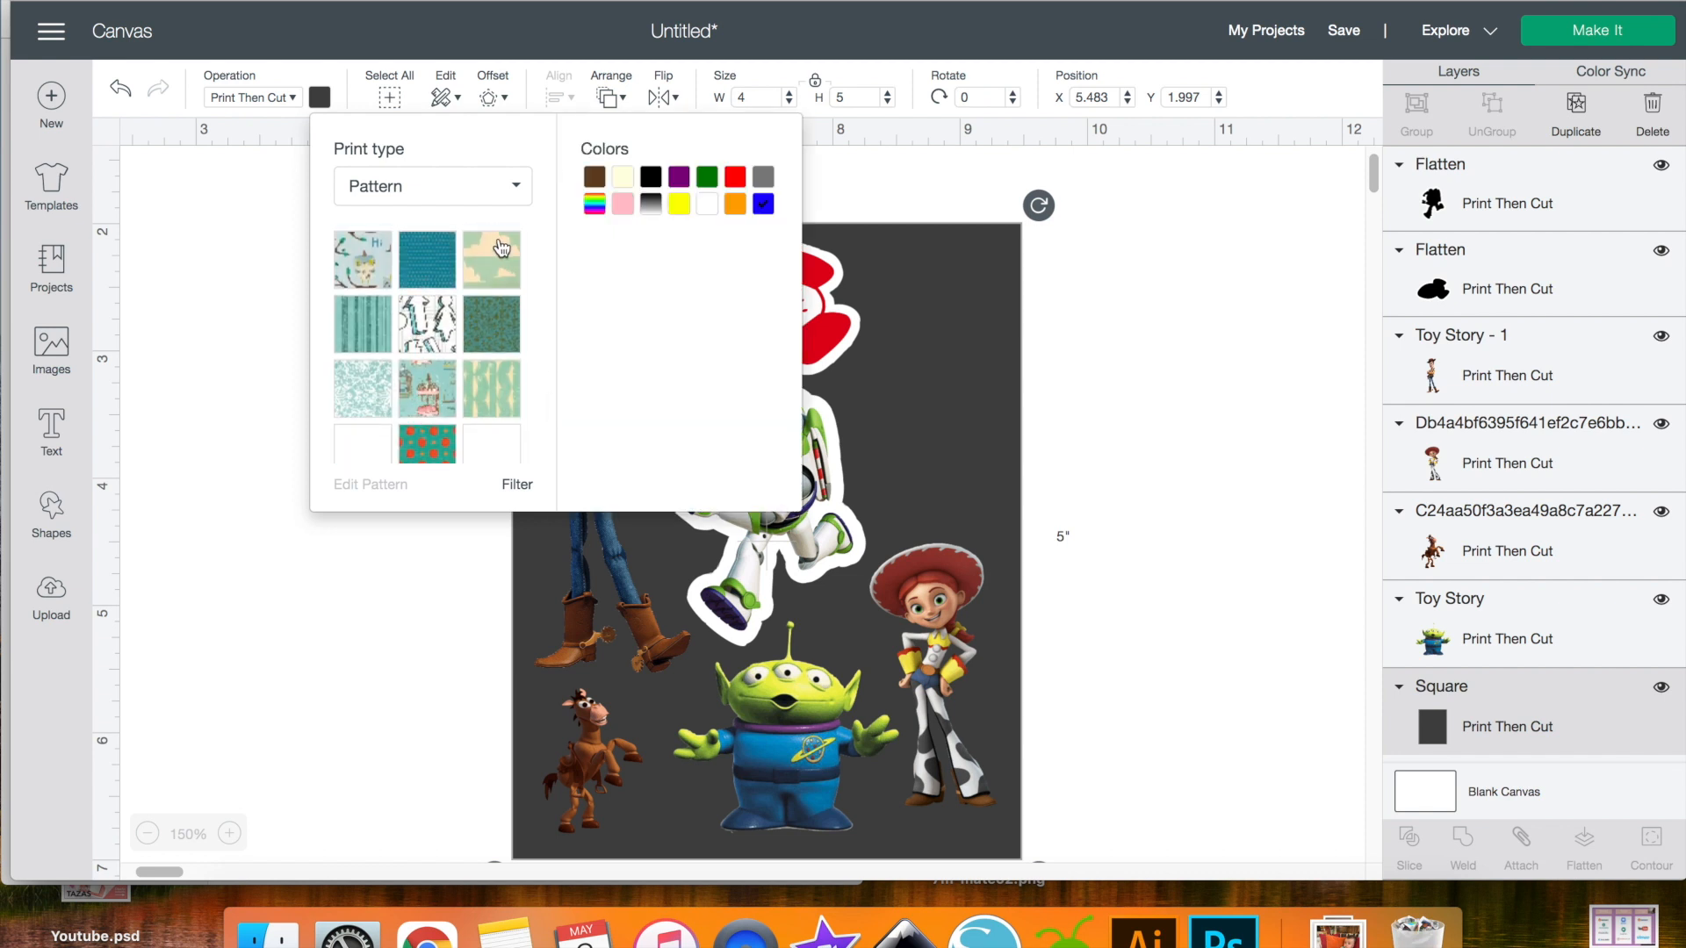
click(503, 272)
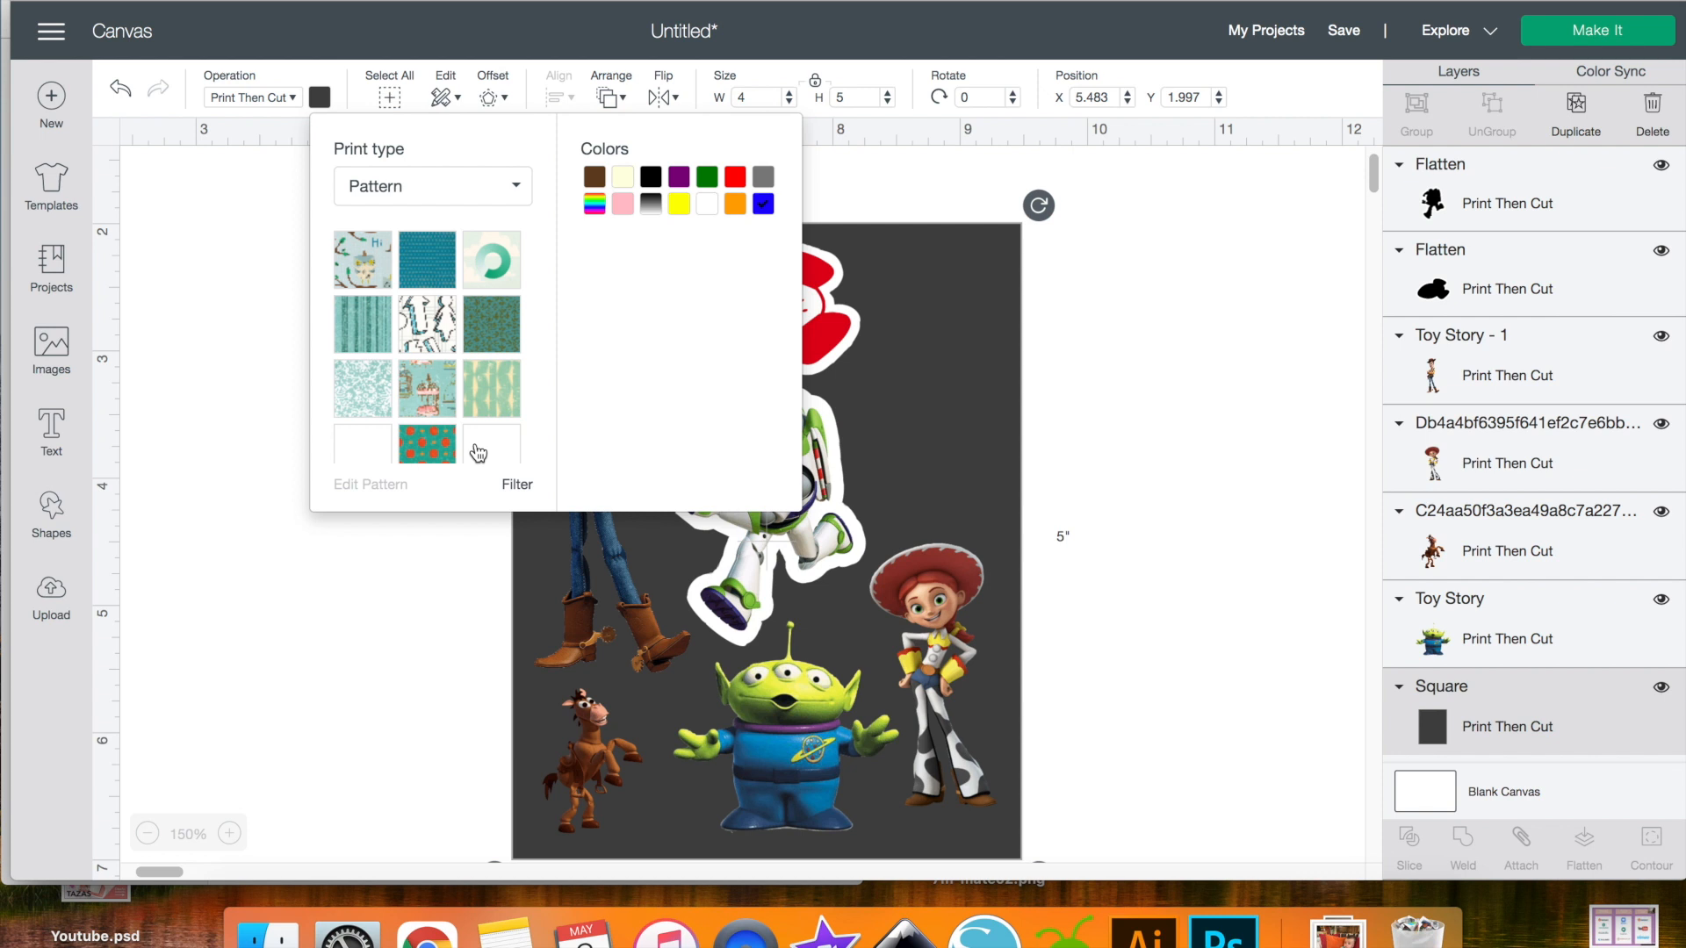
scroll(477, 452, down, 5)
scroll(476, 452, down, 5)
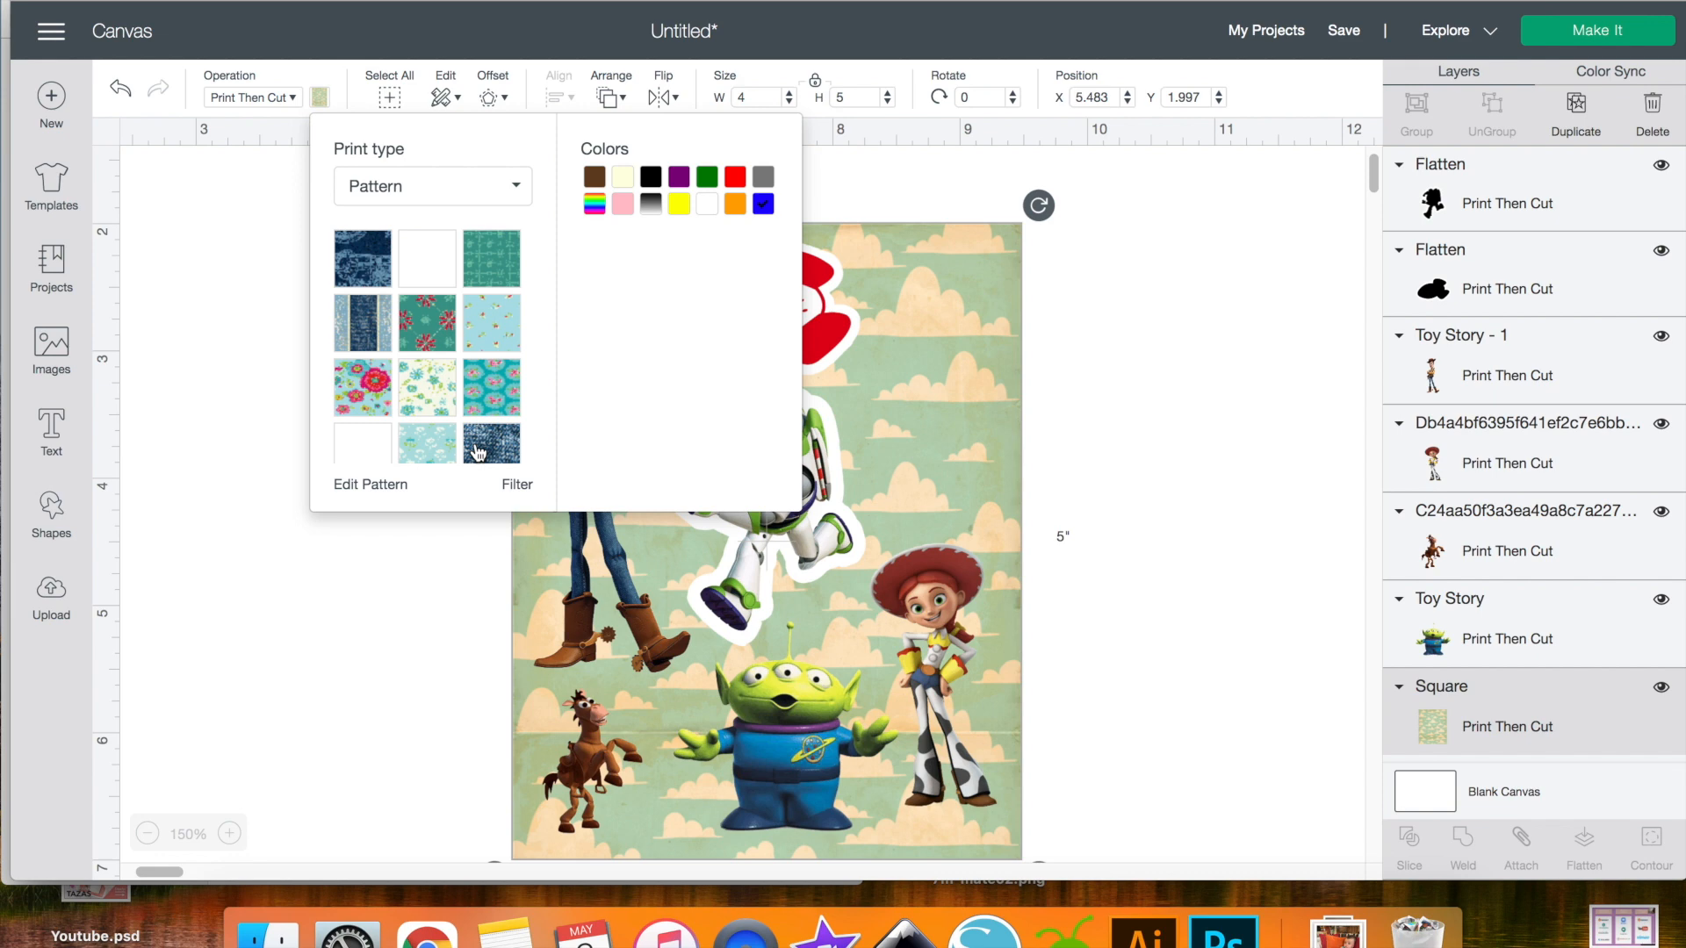
scroll(476, 452, down, 8)
- Move all the stickers together with the patterned backdrop to about X 4.94, Y 1.50
drag(705, 470, 697, 477)
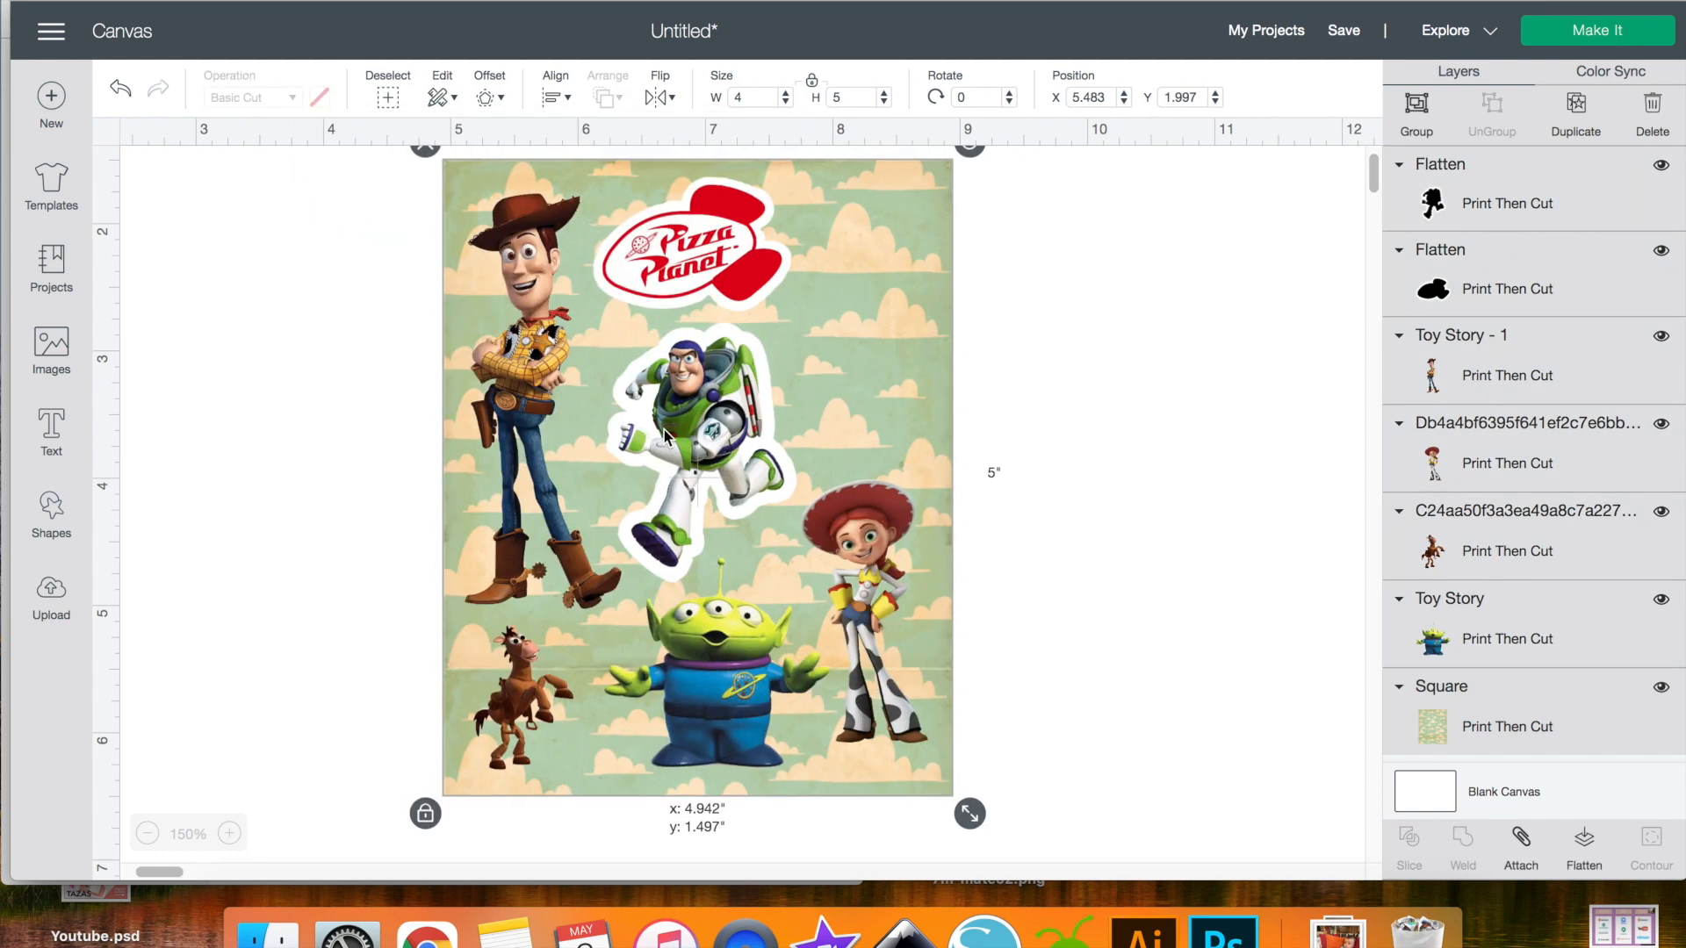
click(1177, 382)
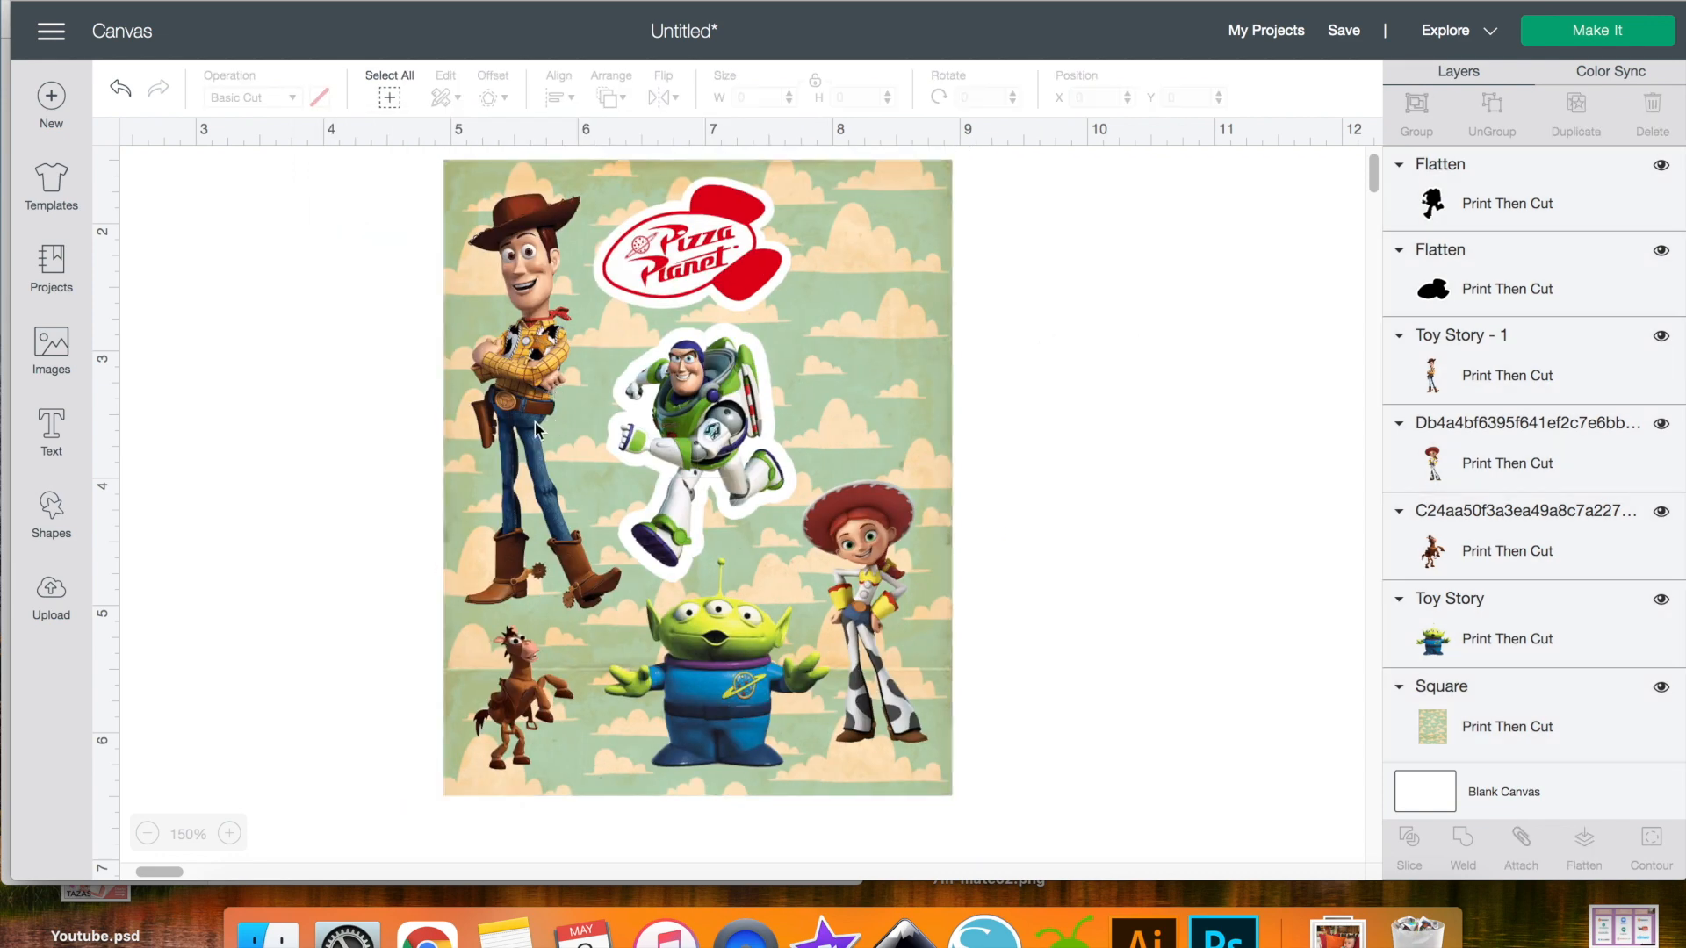
- Add a 0.05 in offset with rounded corners to the green alien image
click(707, 654)
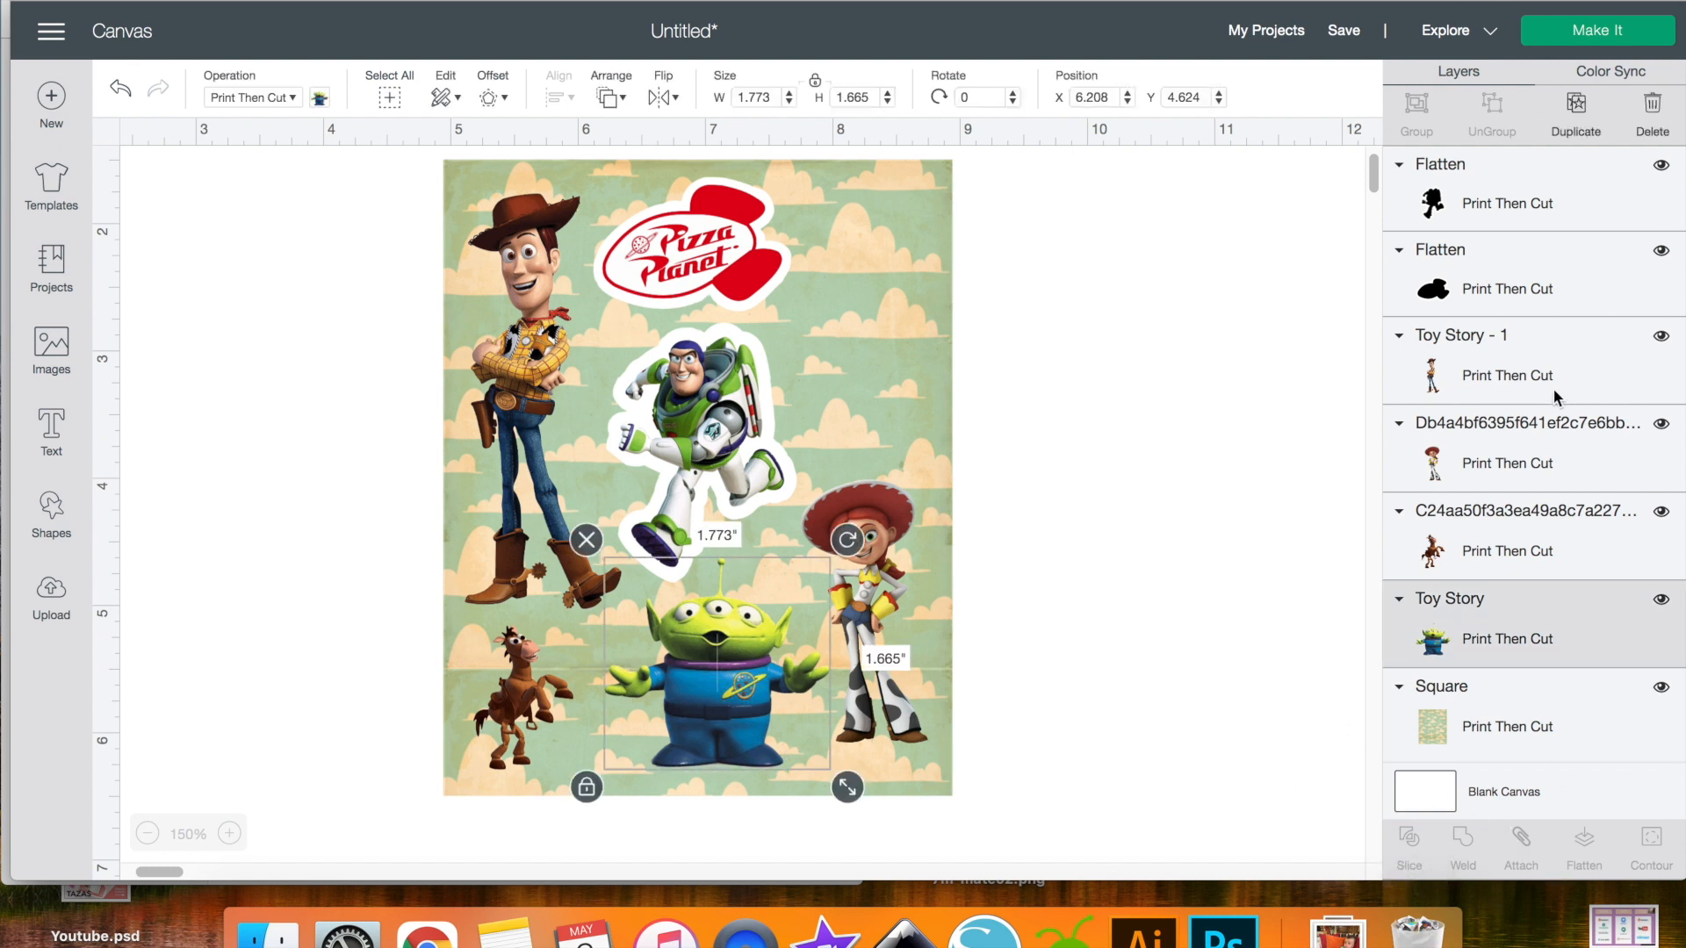
click(490, 100)
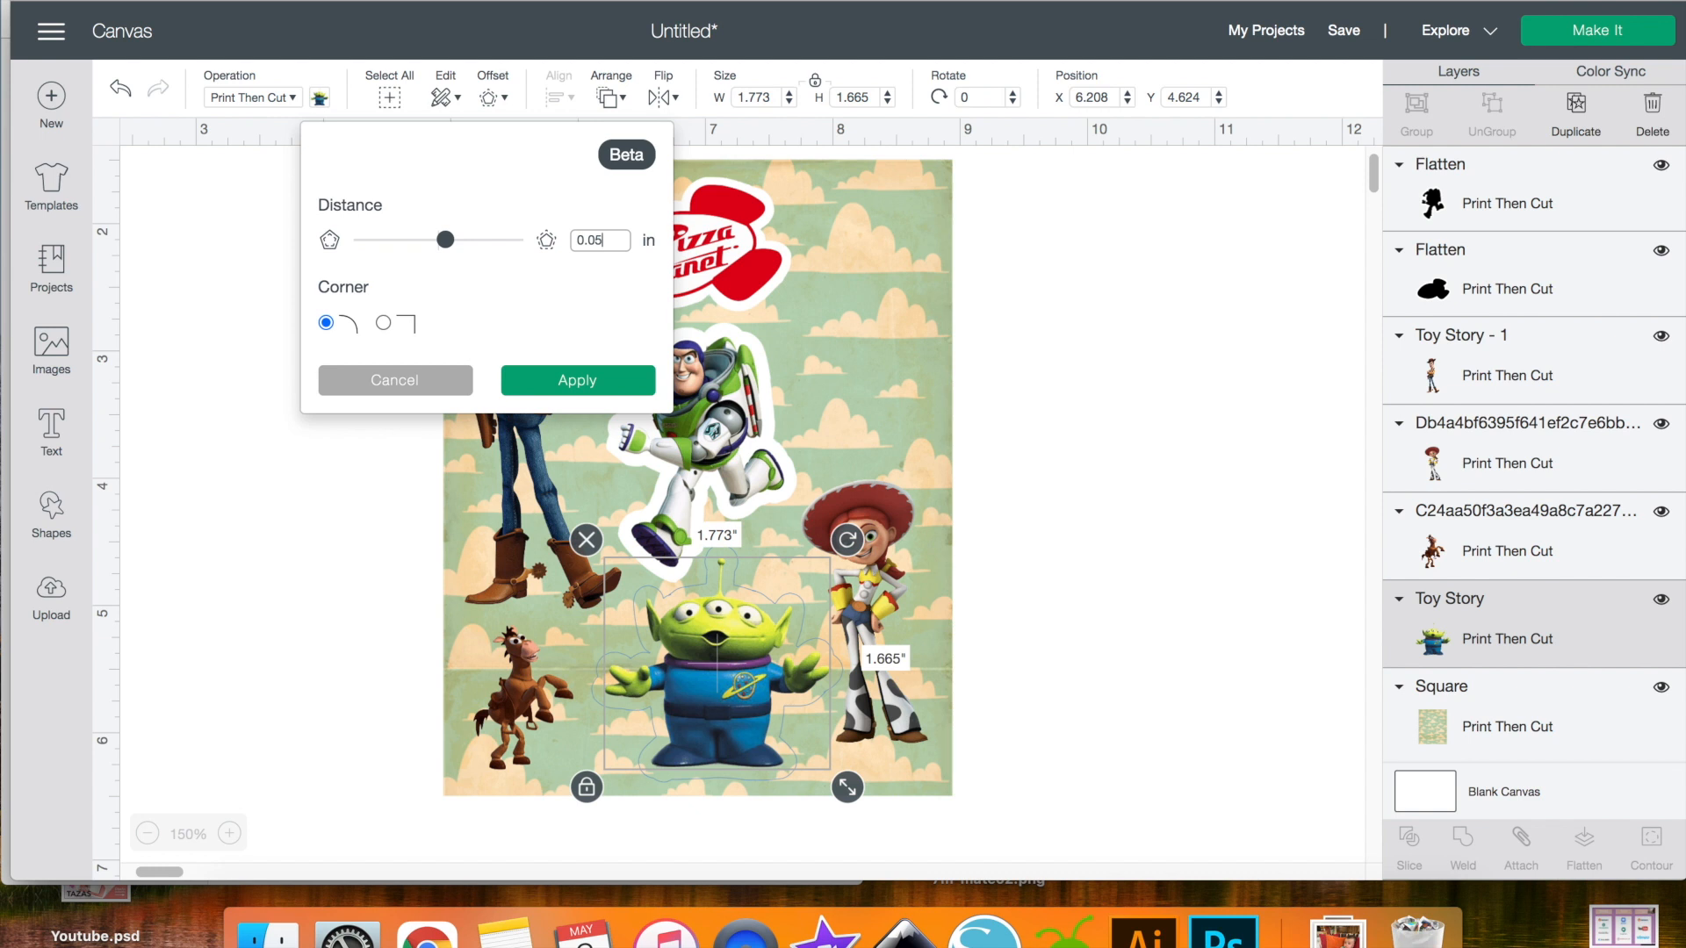
click(529, 377)
click(612, 390)
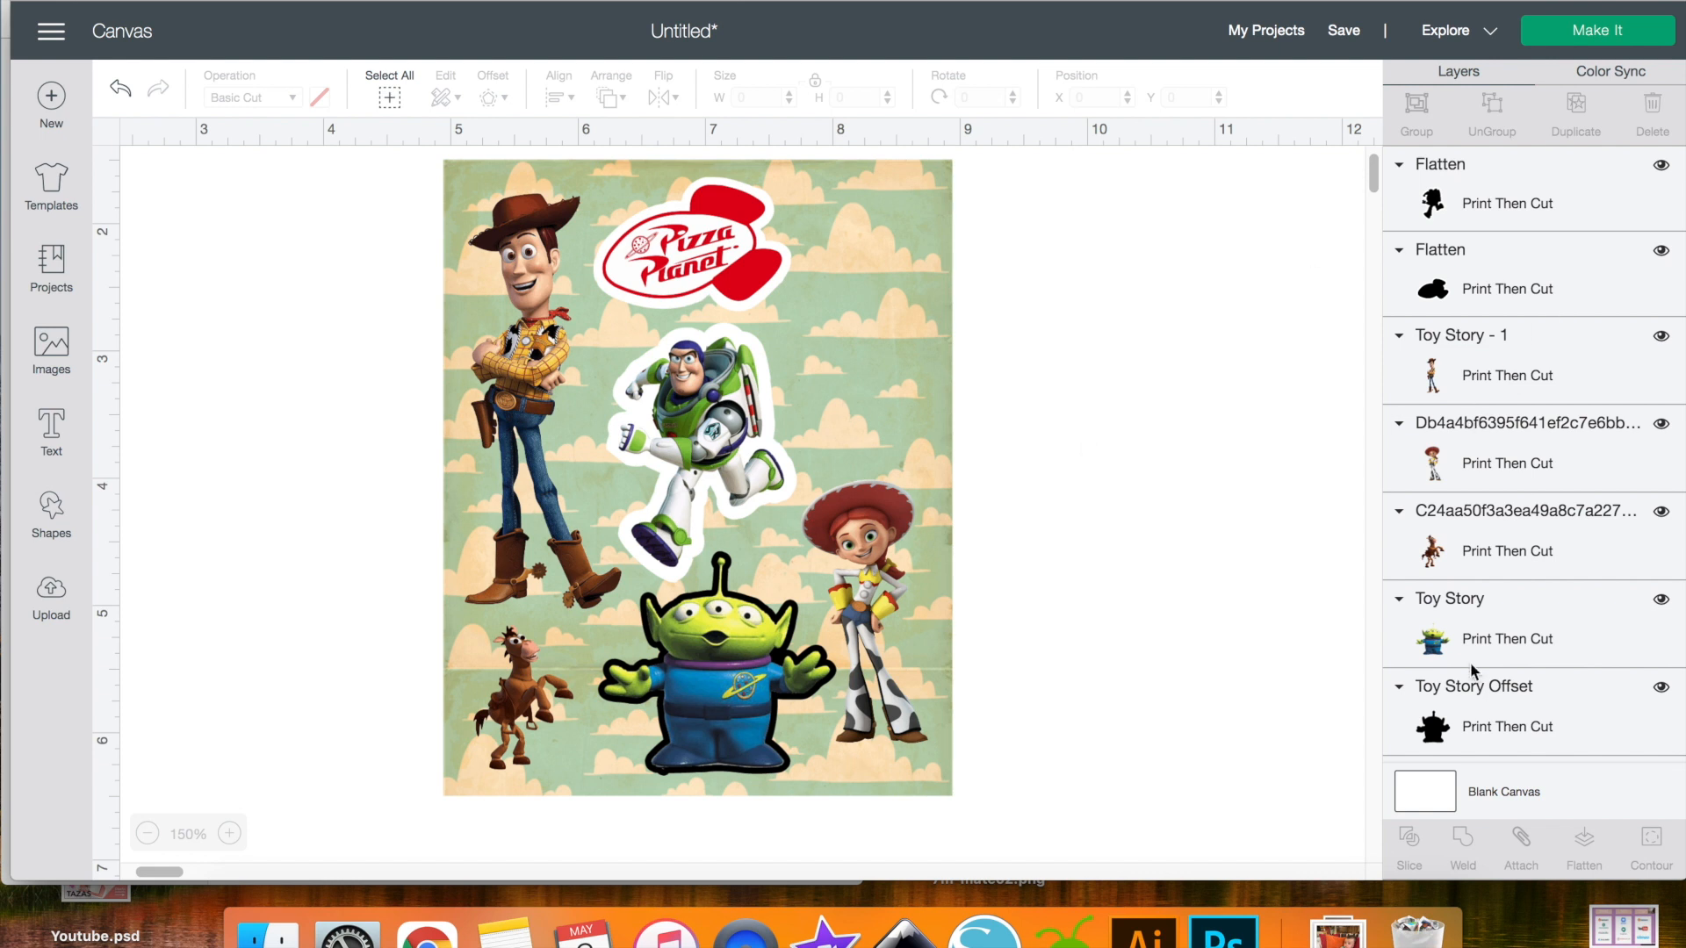
- Color the alien's offset shape white and select it together with the alien image
click(1517, 748)
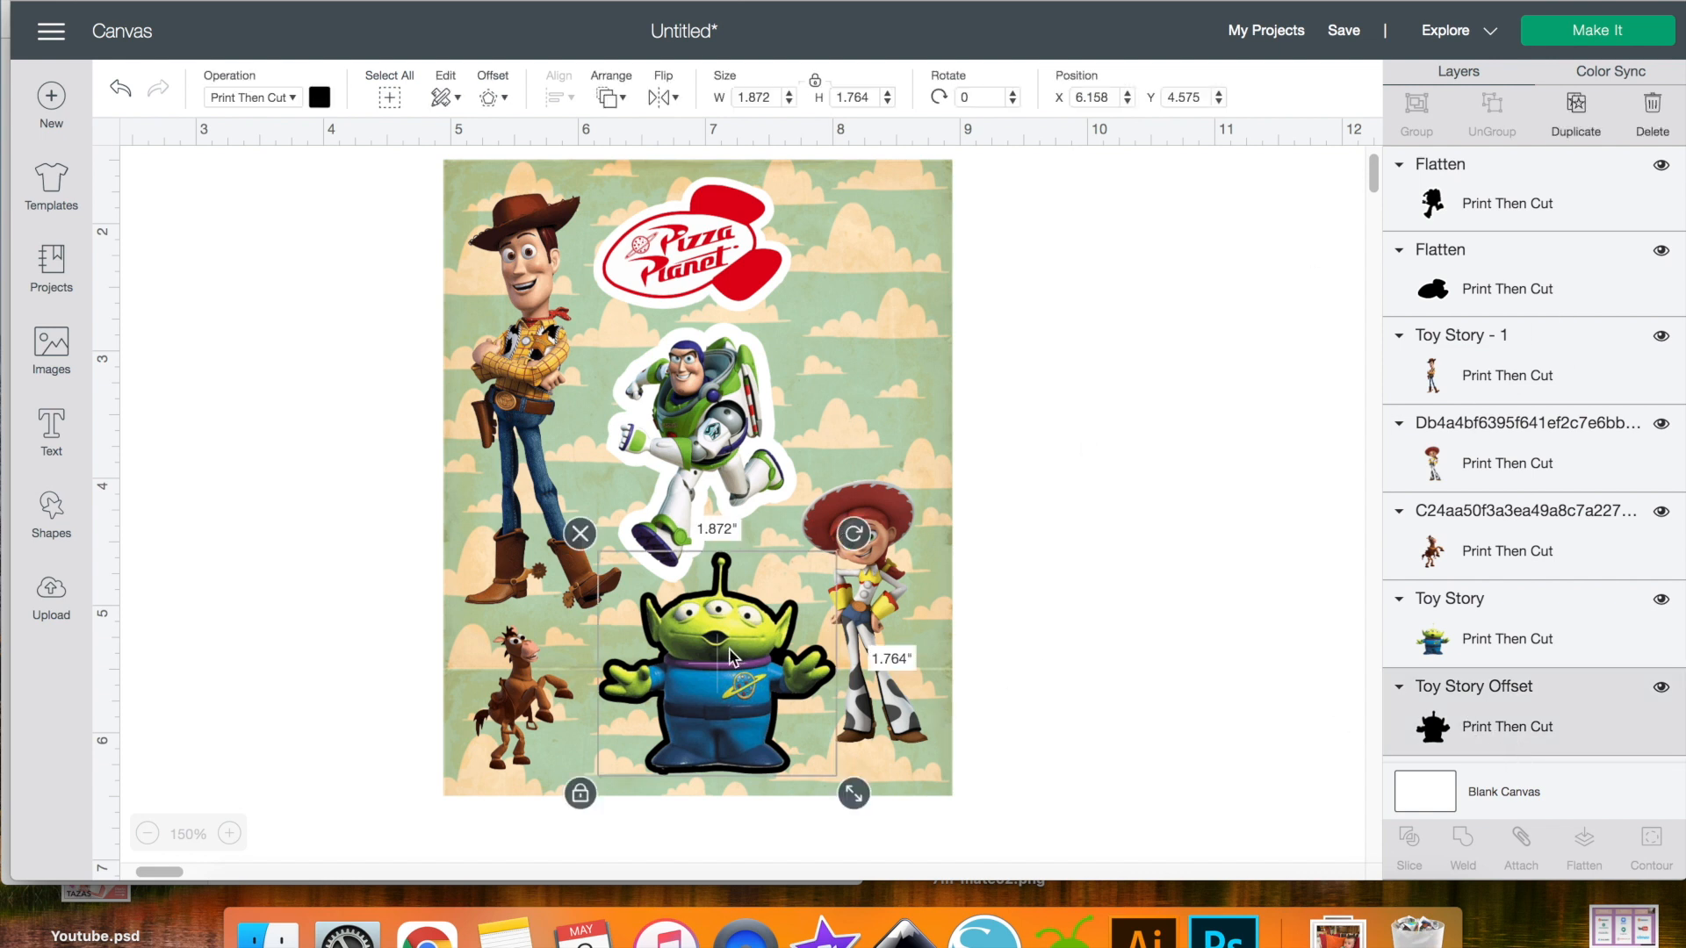
scroll(696, 678, down, 3)
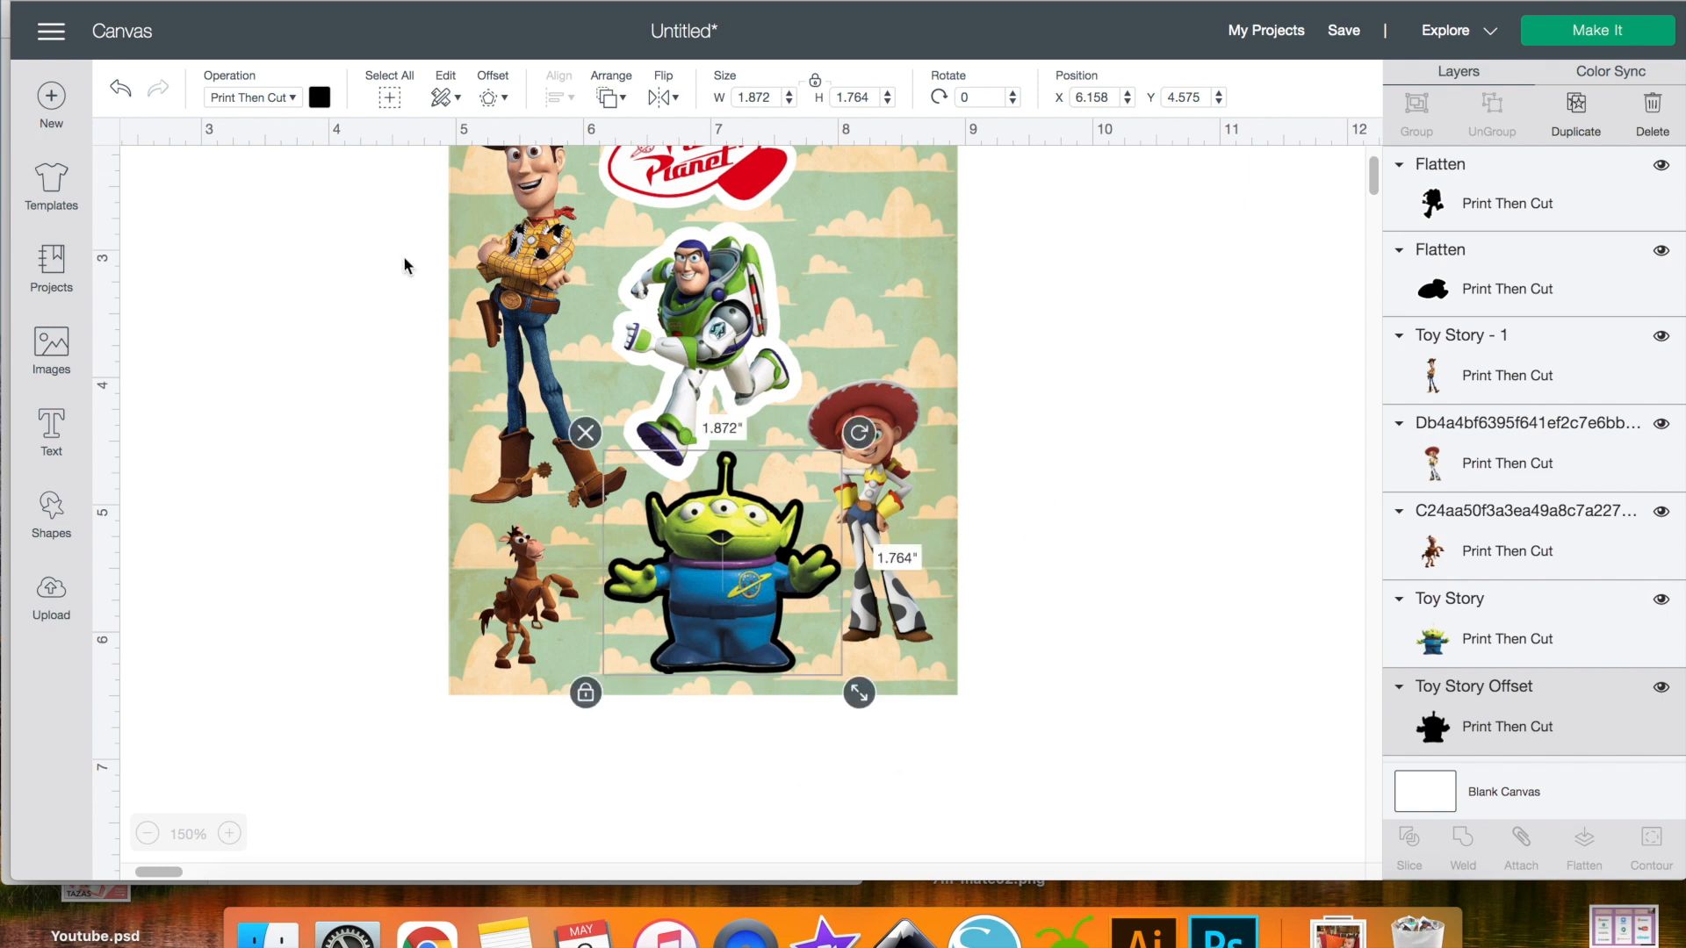
click(319, 98)
click(374, 240)
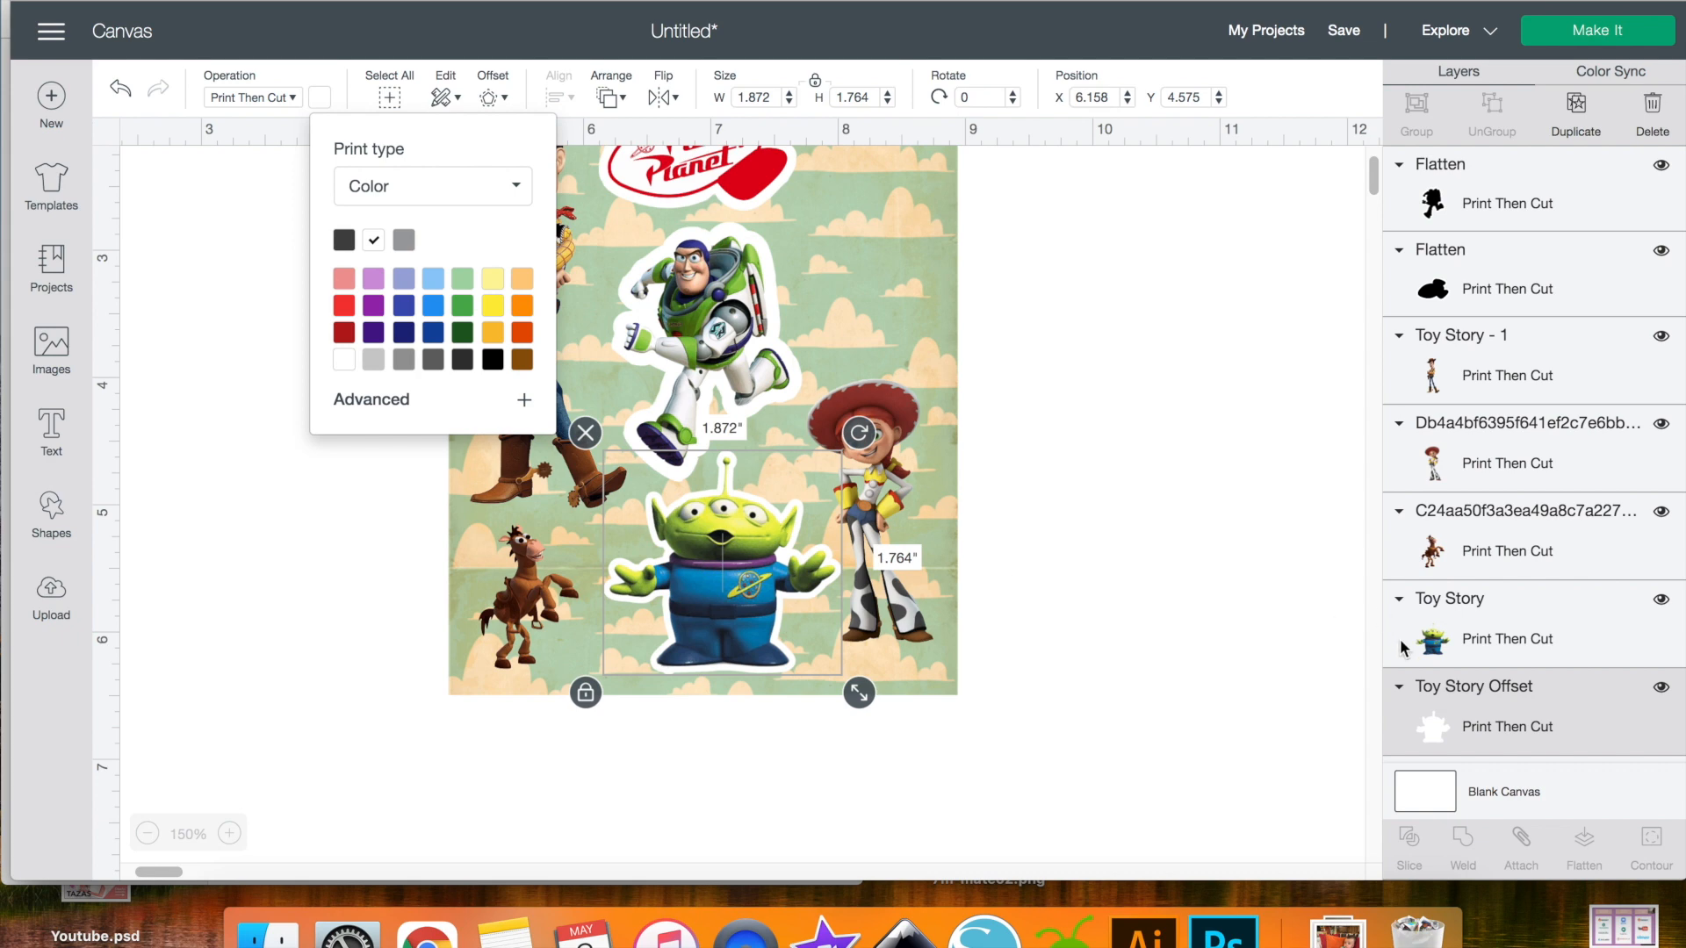
shift+click(1509, 642)
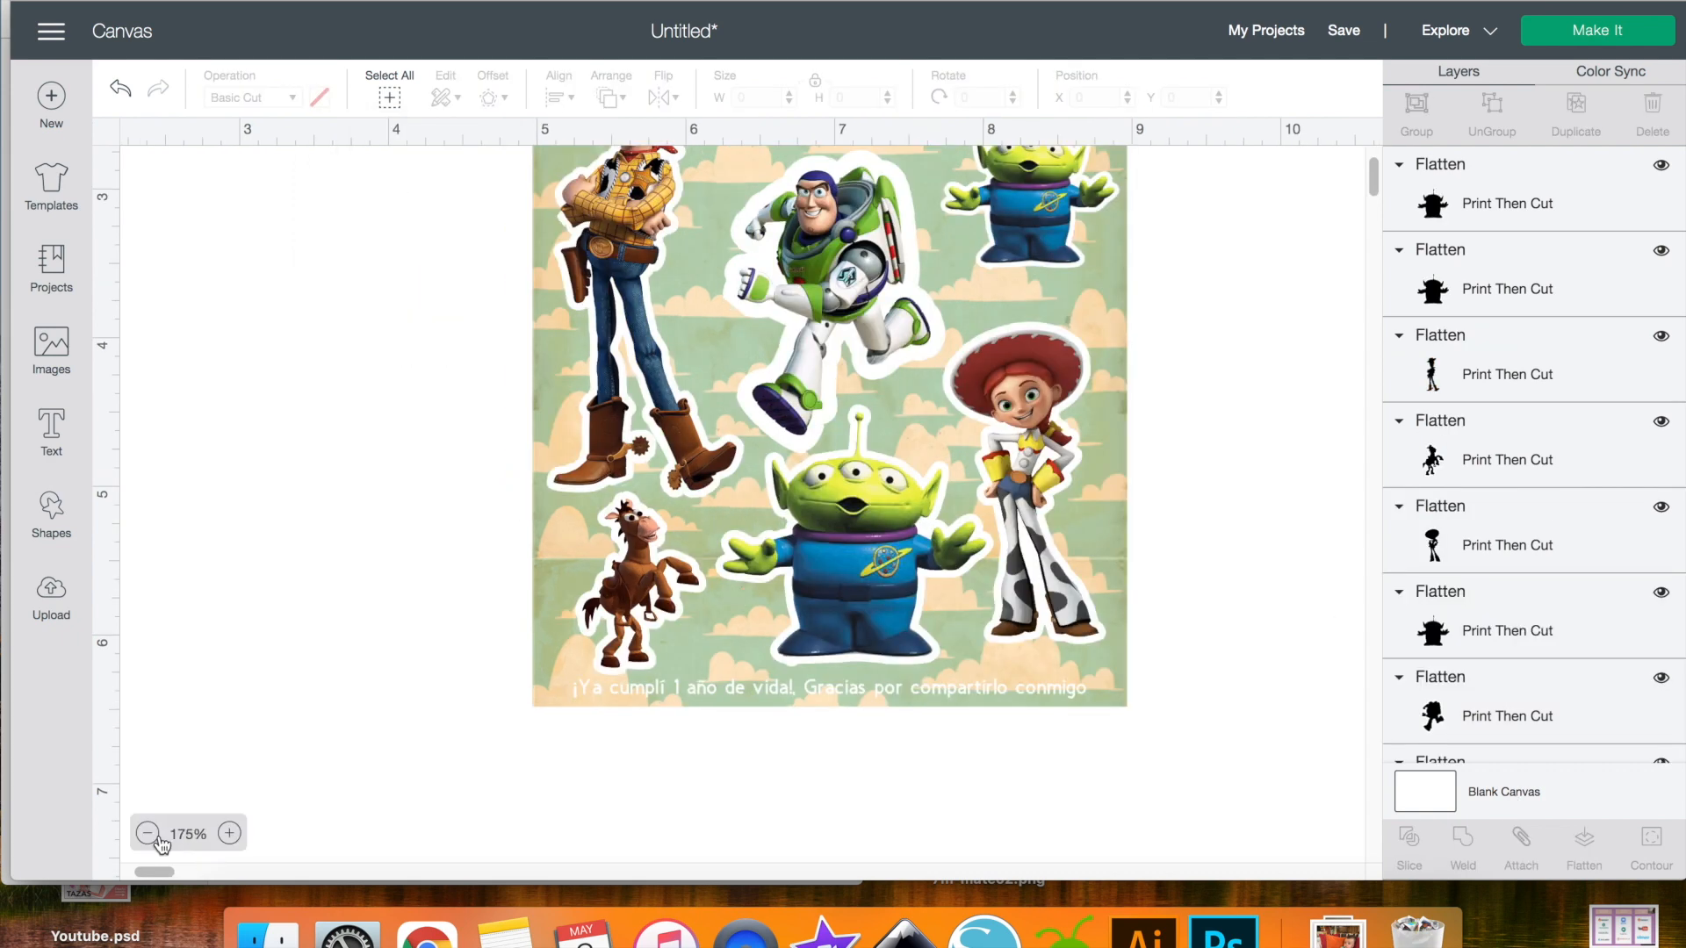
- Attach all the flattened stickers, the text and the backdrop together, and move the sheet to X 5.414, Y 2.108
click(158, 838)
drag(467, 193, 979, 694)
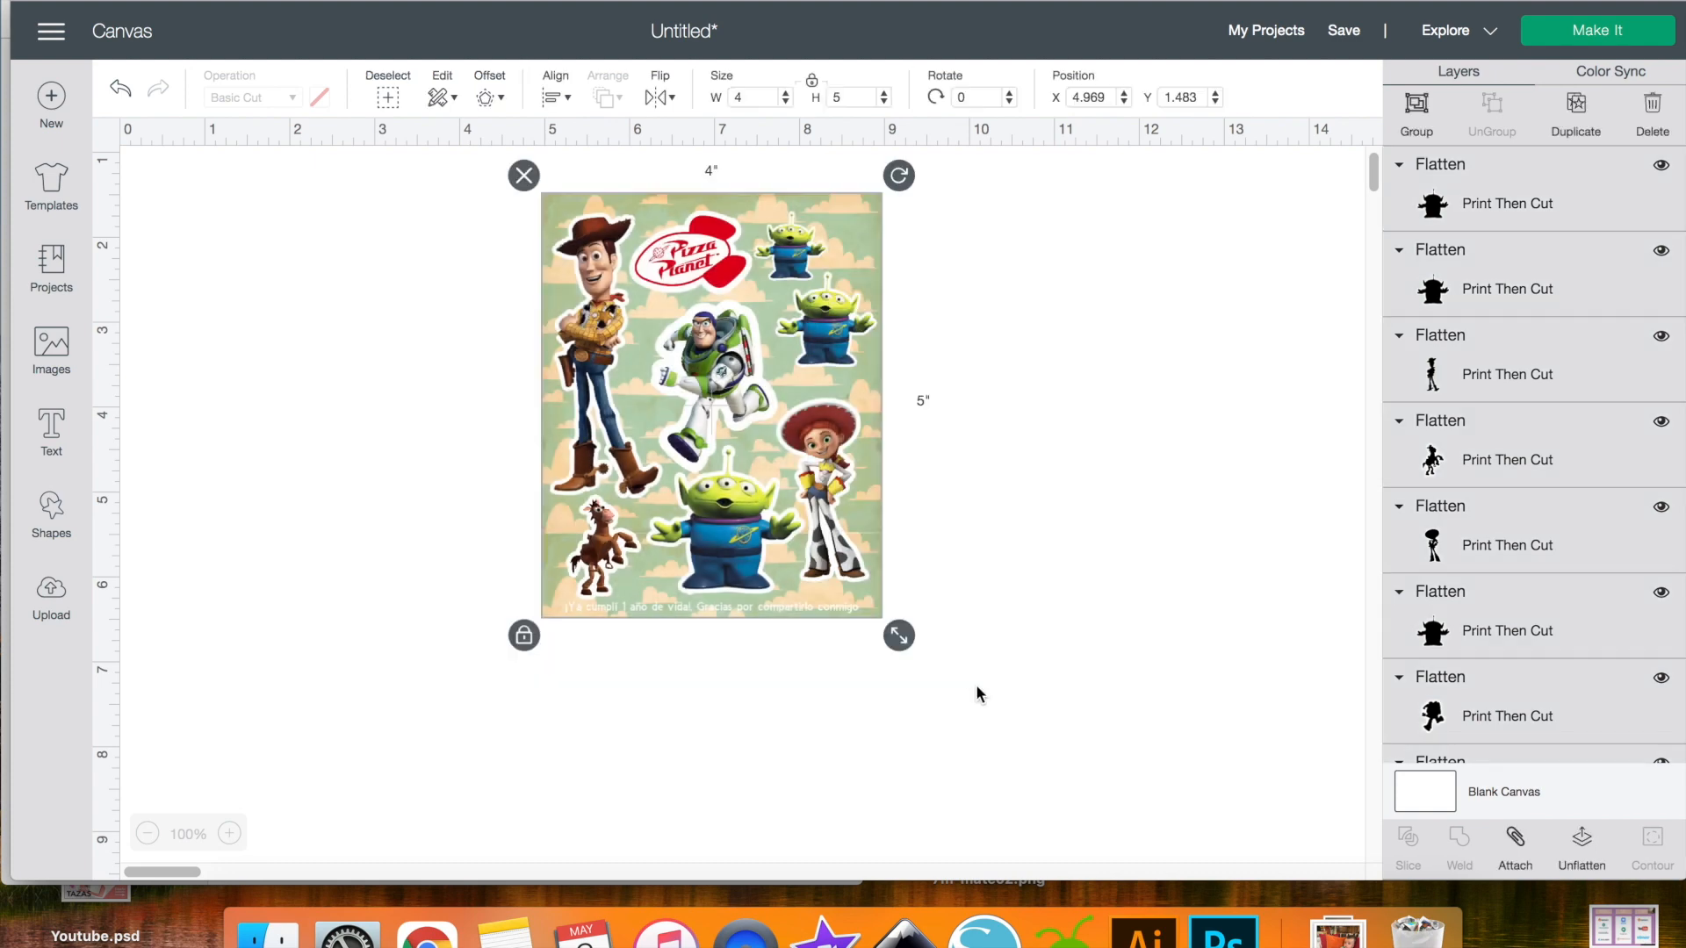
click(1516, 841)
drag(721, 384, 759, 438)
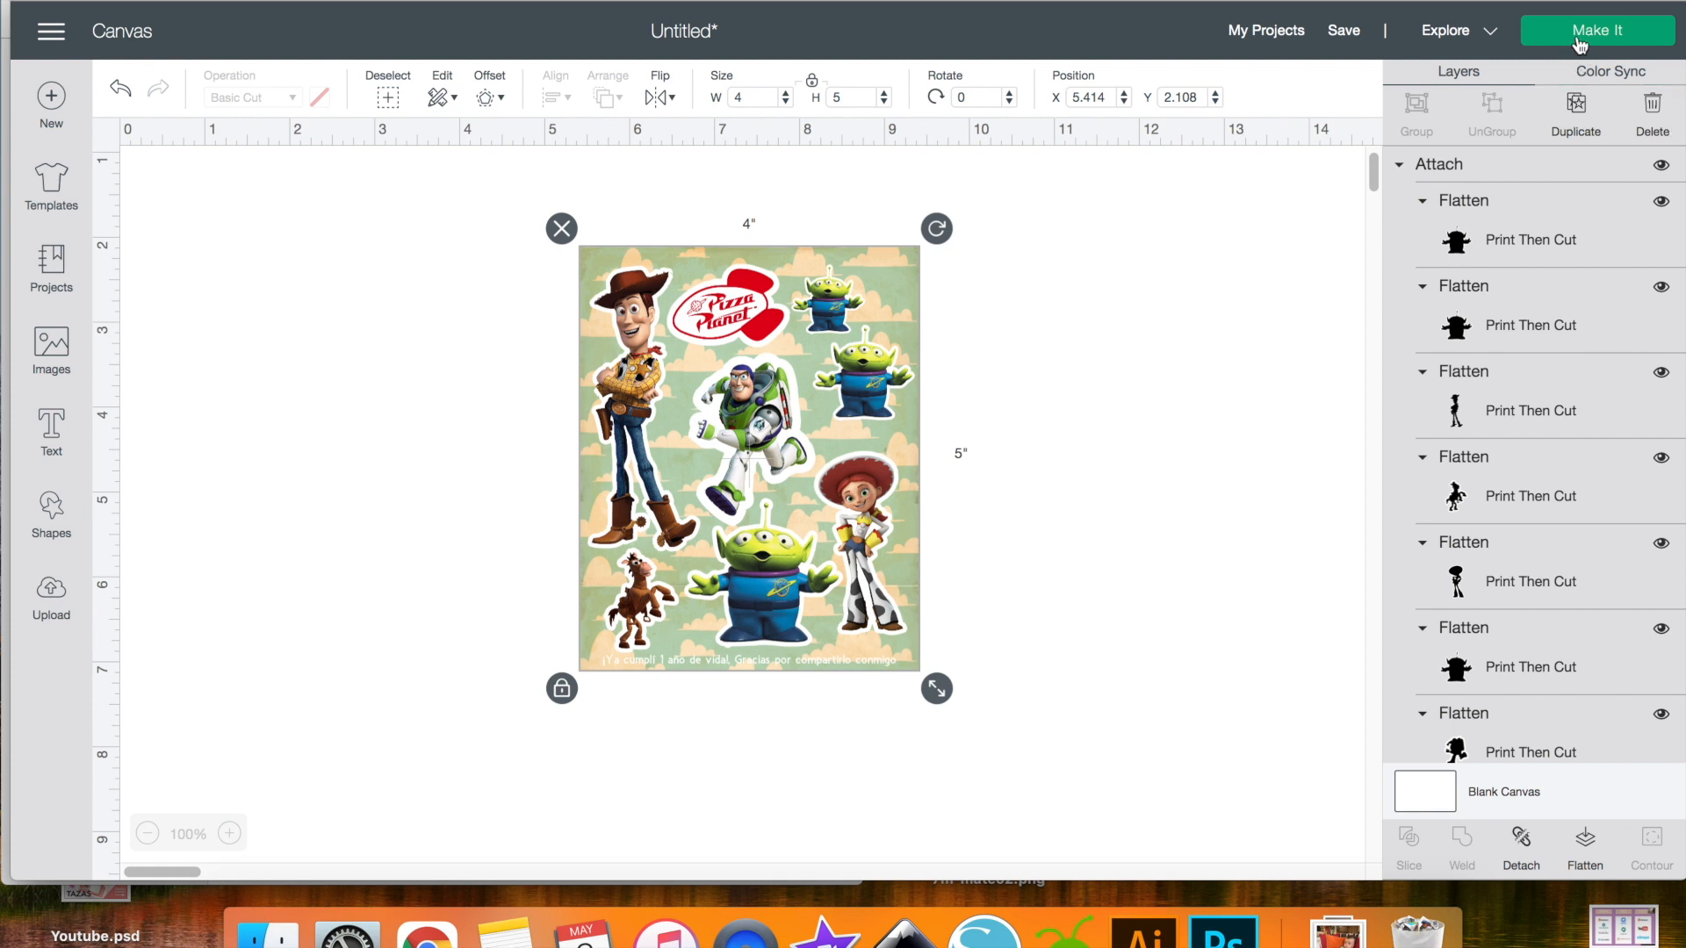
- Send the sticker sheet to mat preparation, set the project copies to 4, and check the layout on the mat
click(1581, 42)
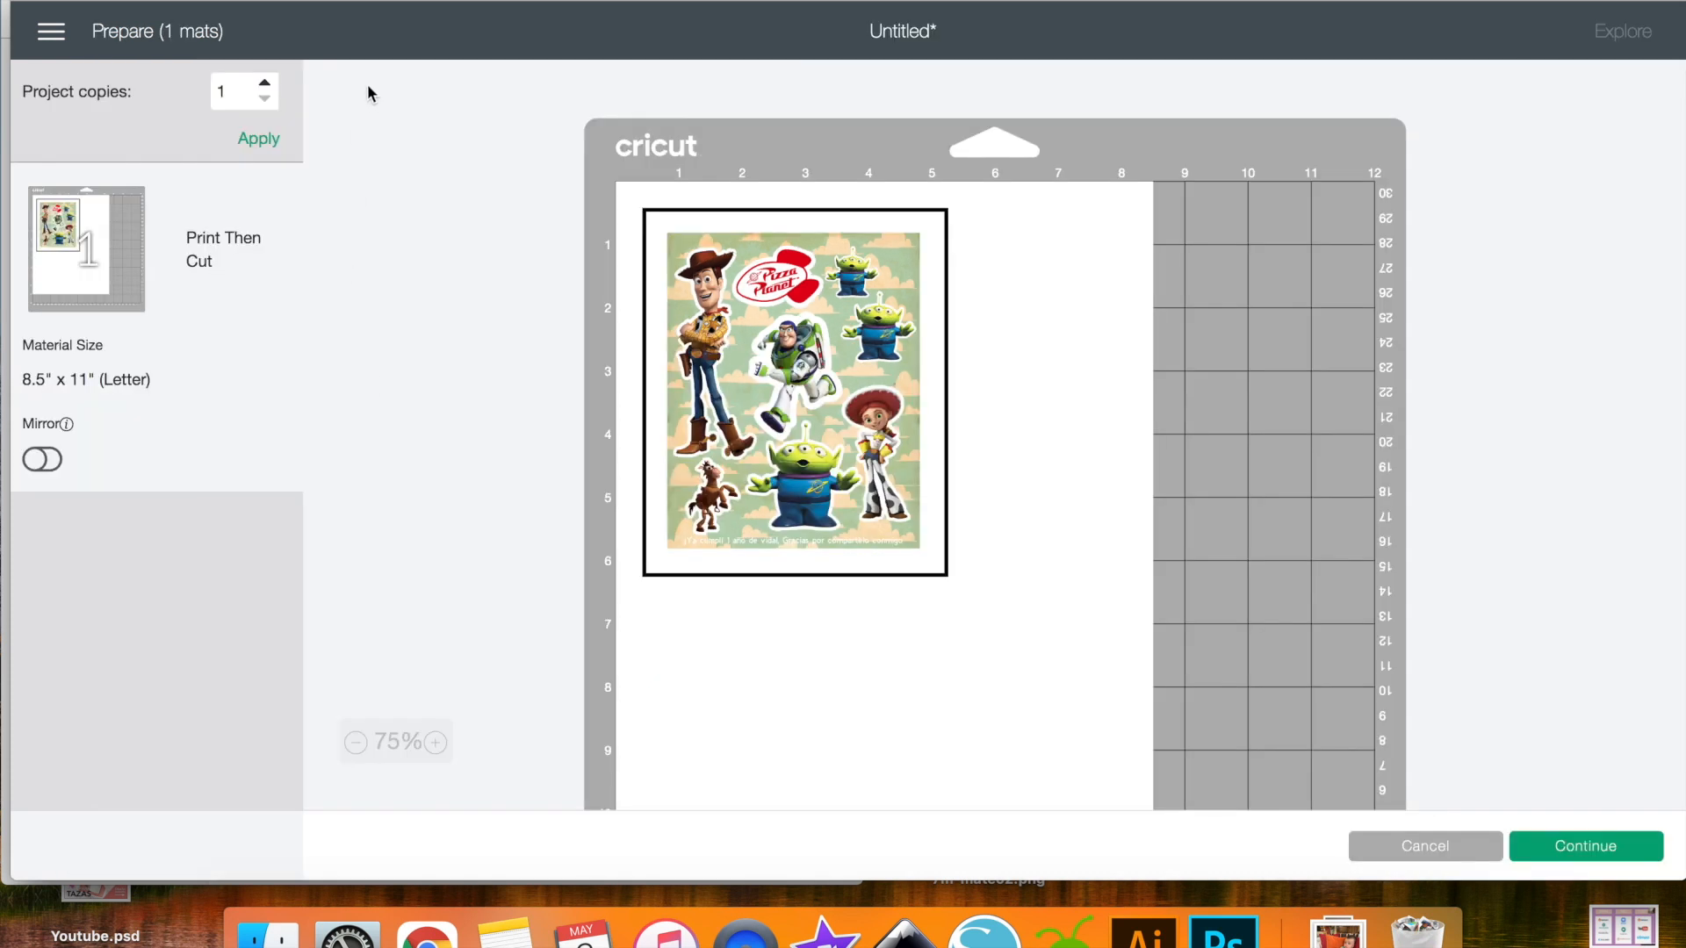
double_click(227, 92)
click(254, 149)
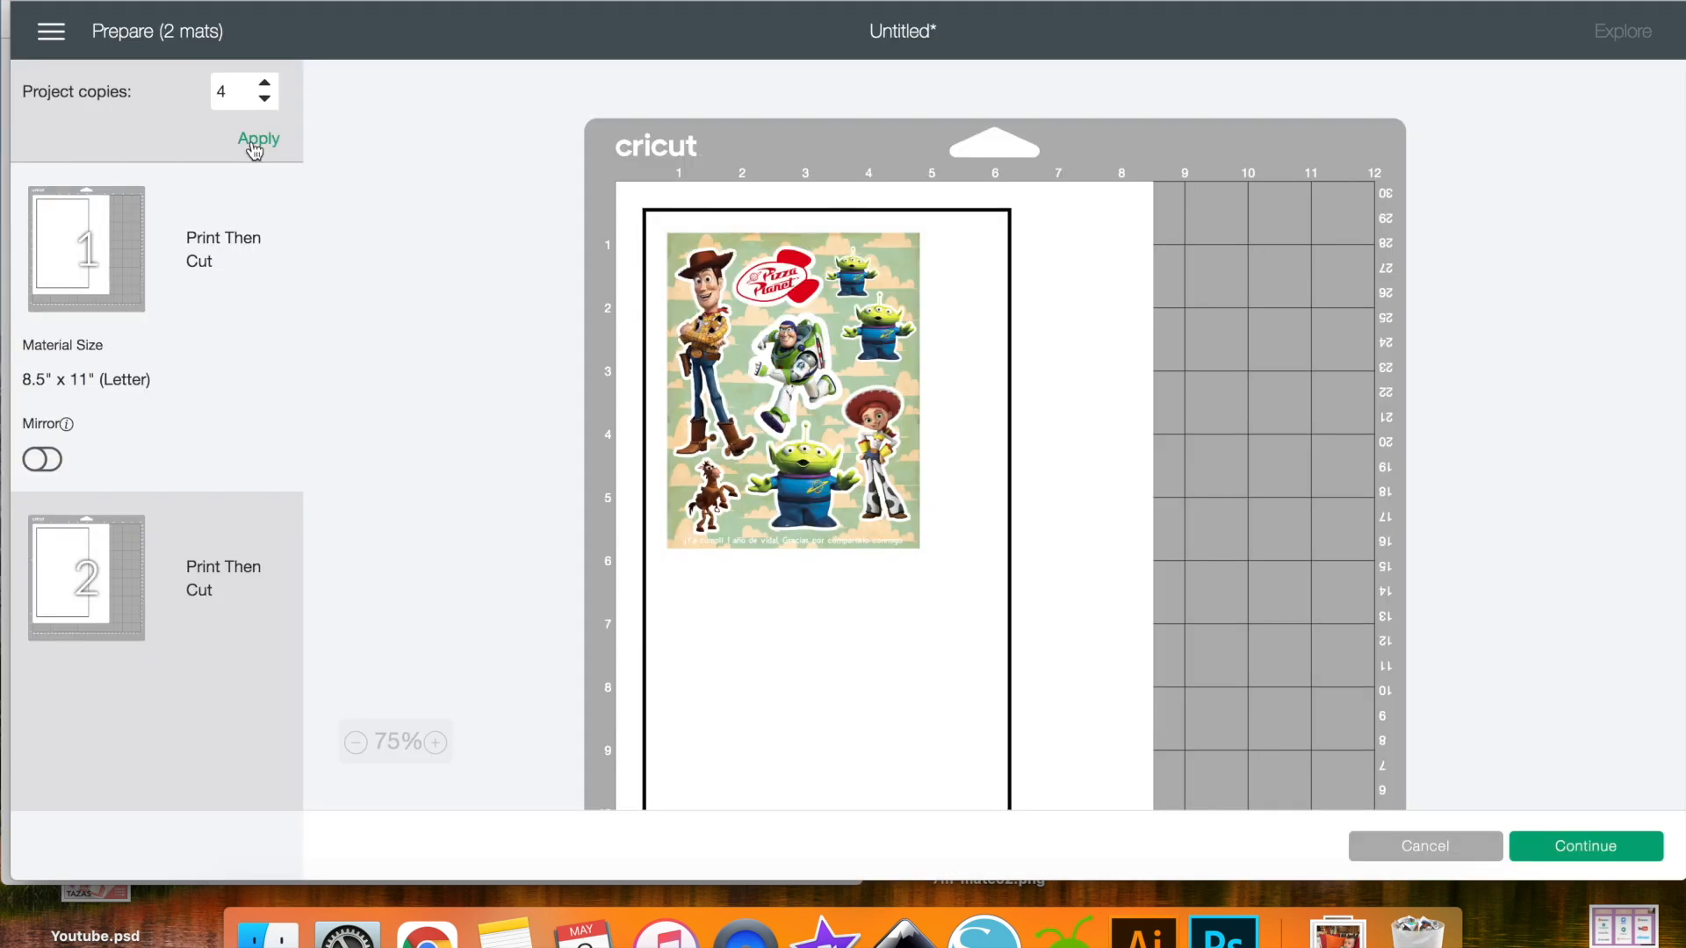
scroll(915, 593, down, 3)
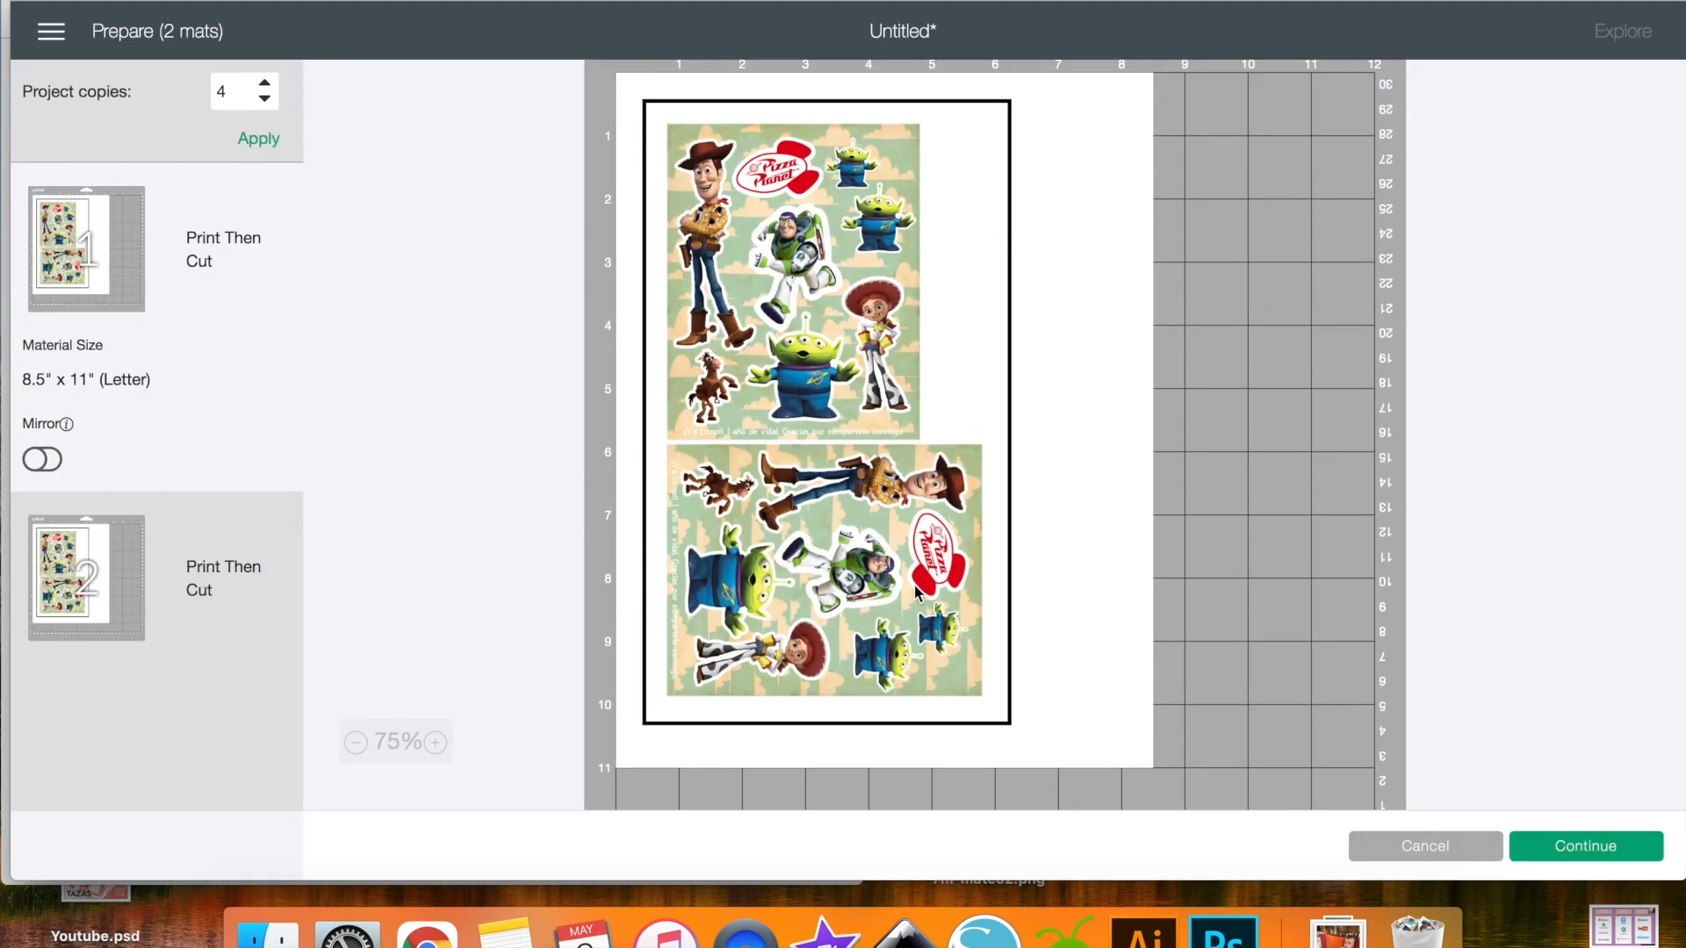